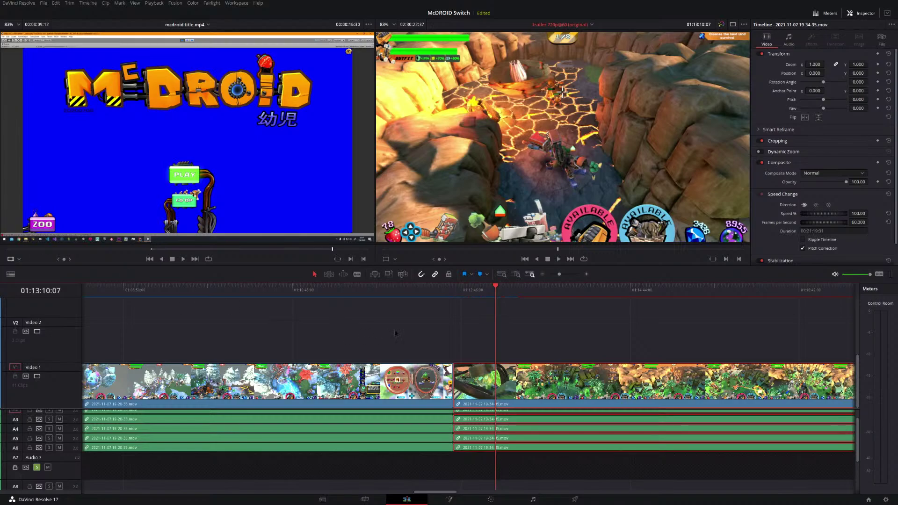
Mute the monitoring audio and play the trailer timeline from its beginning.
scroll(395, 333, down, 6)
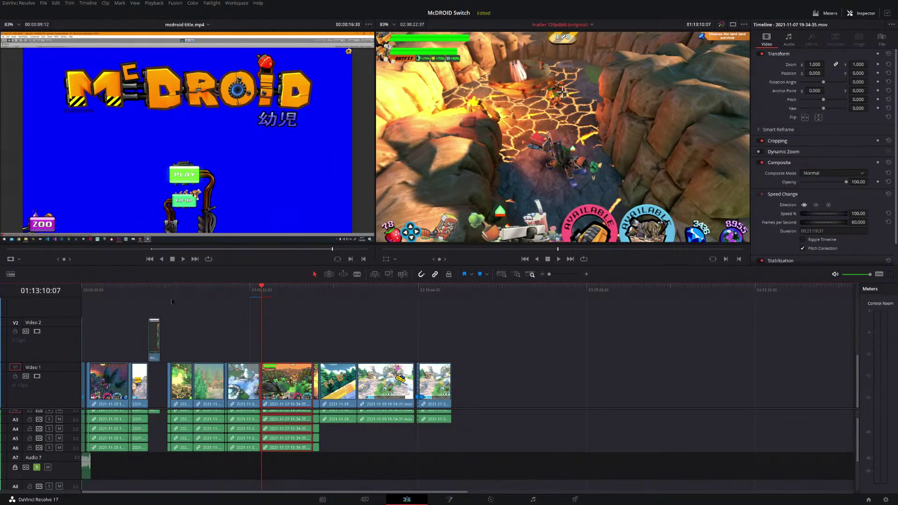
drag(178, 290, 94, 292)
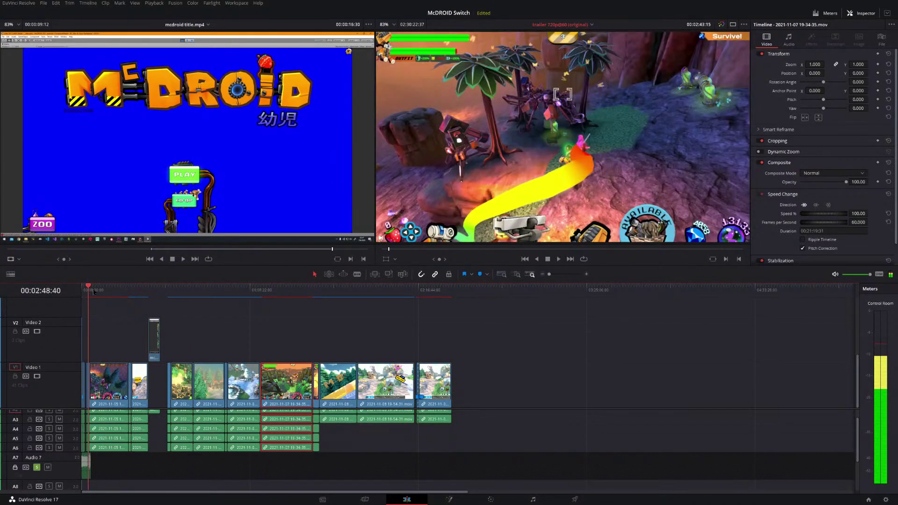
click(836, 276)
key(Home)
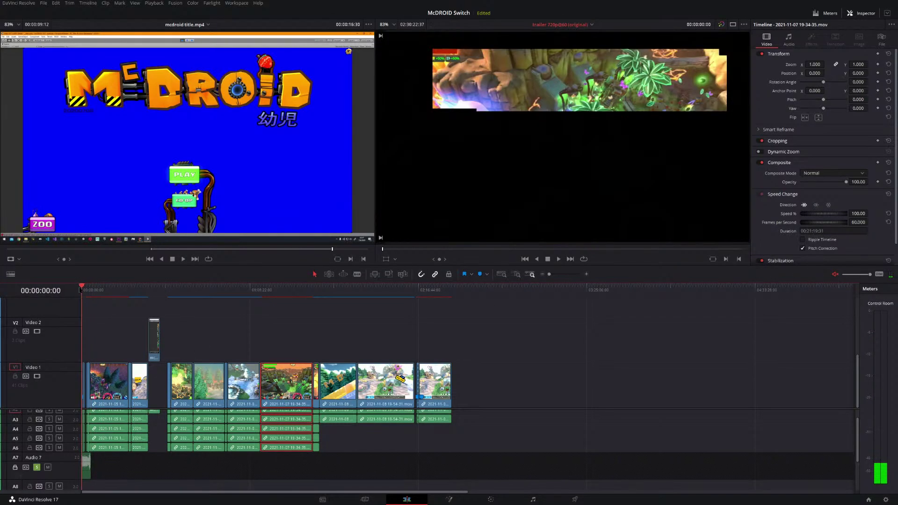
key(space)
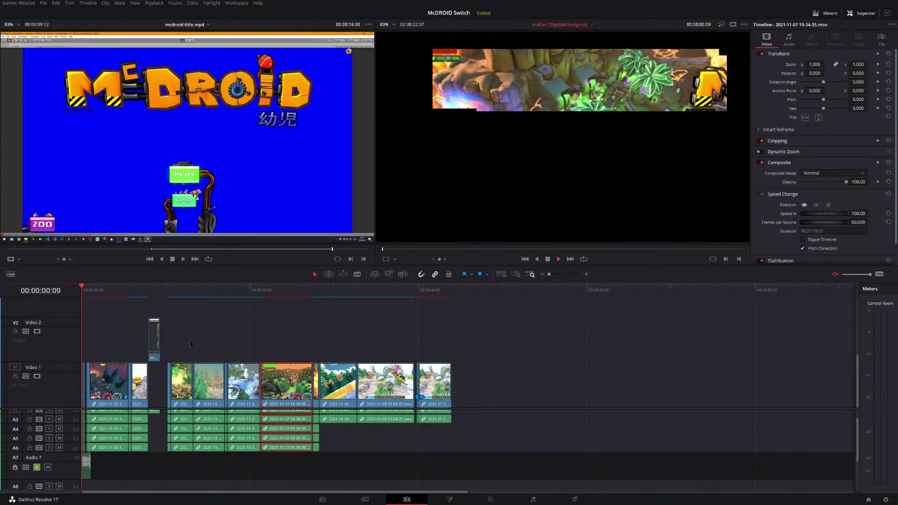
click(42, 4)
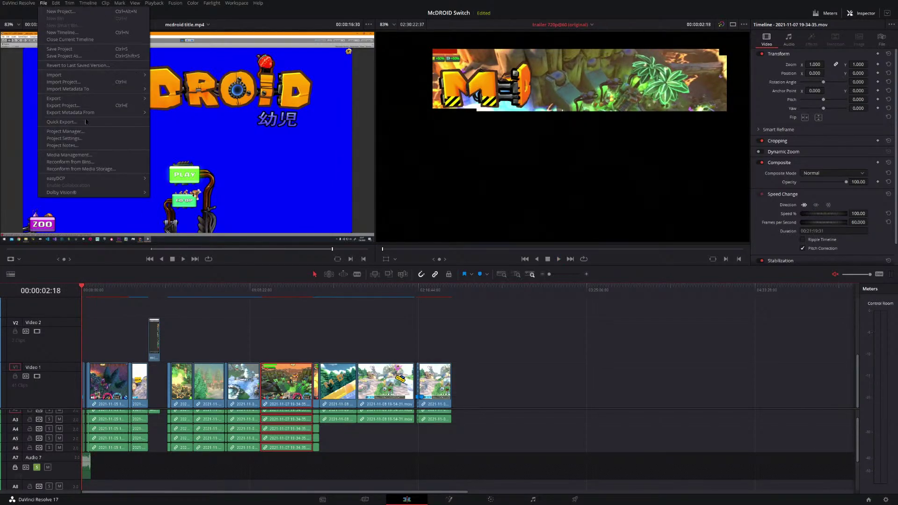
click(82, 156)
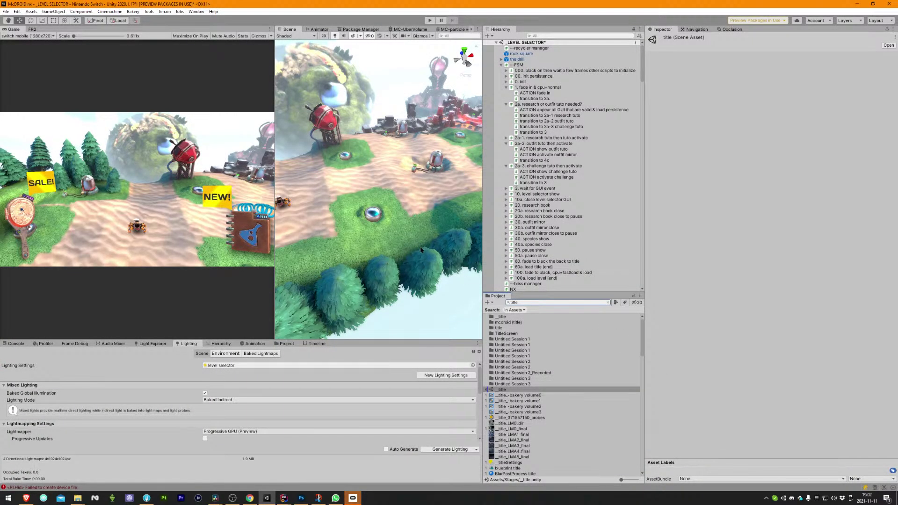
In Unity, show the console, search the project for "explosion turret" and open the Explosion Turret Fragmenting FX prefab for editing.
click(18, 344)
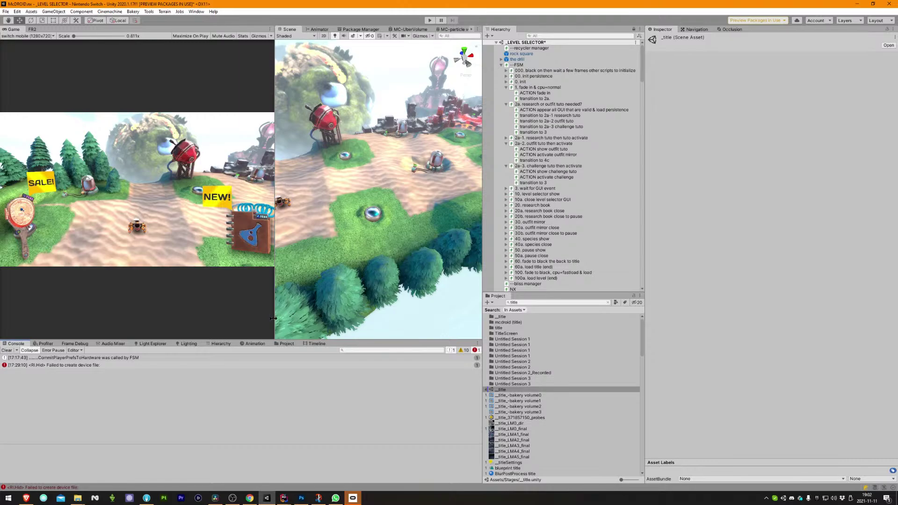
click(549, 303)
text(explosion)
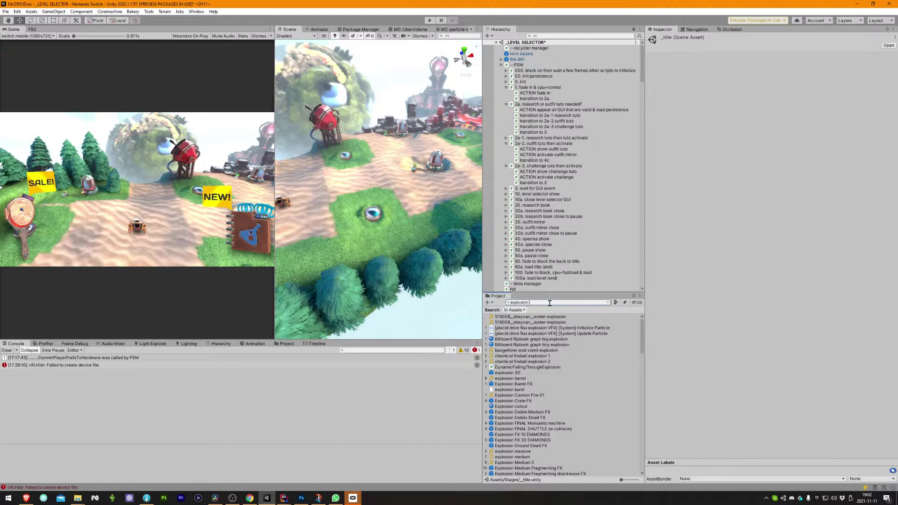
text(turret)
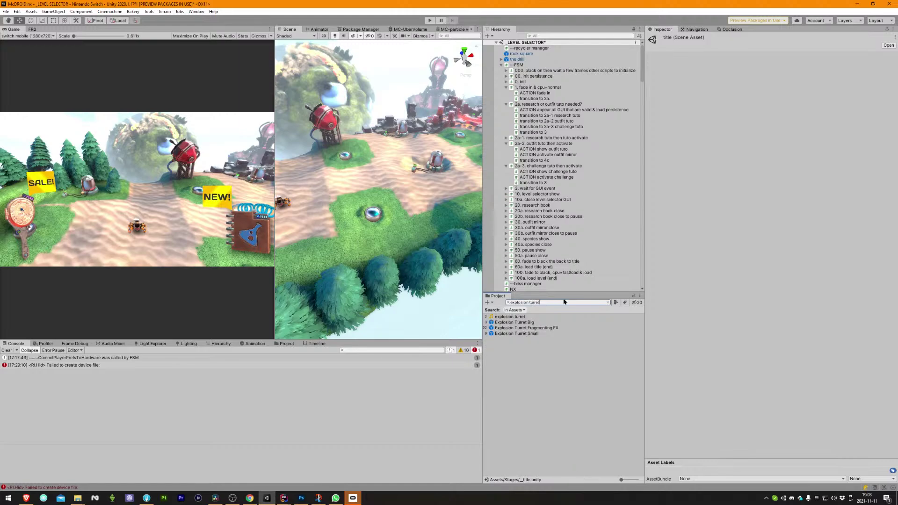
click(543, 327)
click(771, 58)
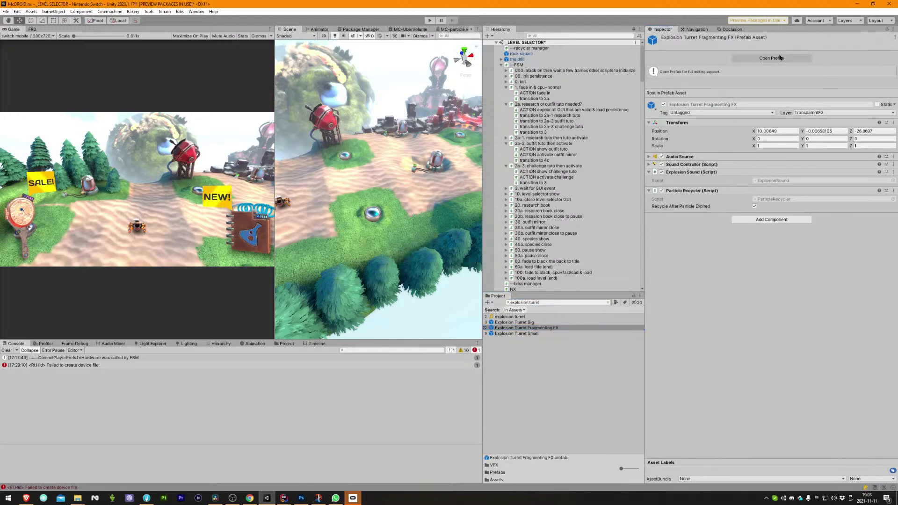
Widen the Scene view, show its grid, and replay the Fireball Particle System's explosion several times.
drag(486, 173, 669, 169)
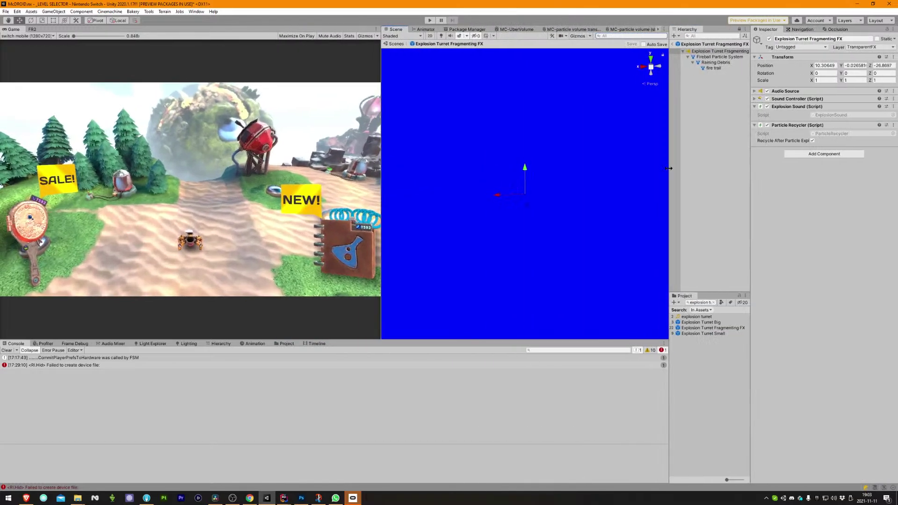
click(715, 56)
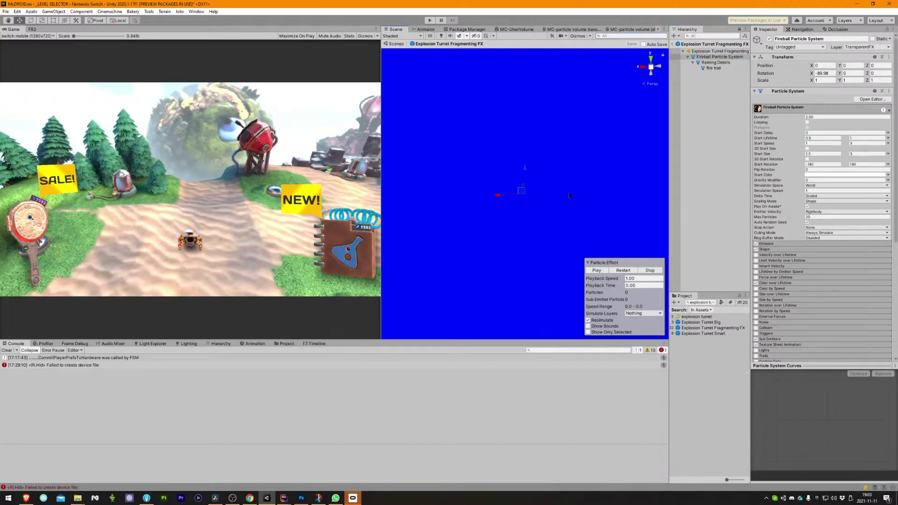
click(628, 270)
click(486, 35)
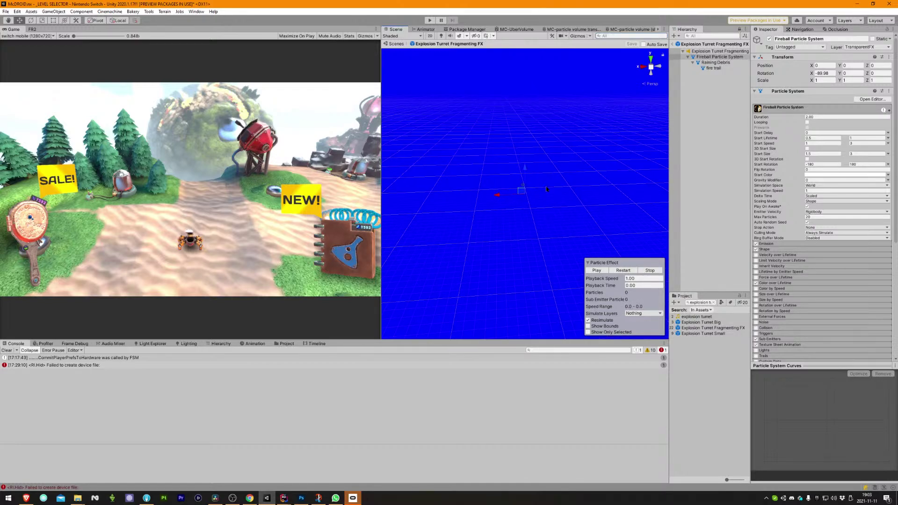
click(624, 270)
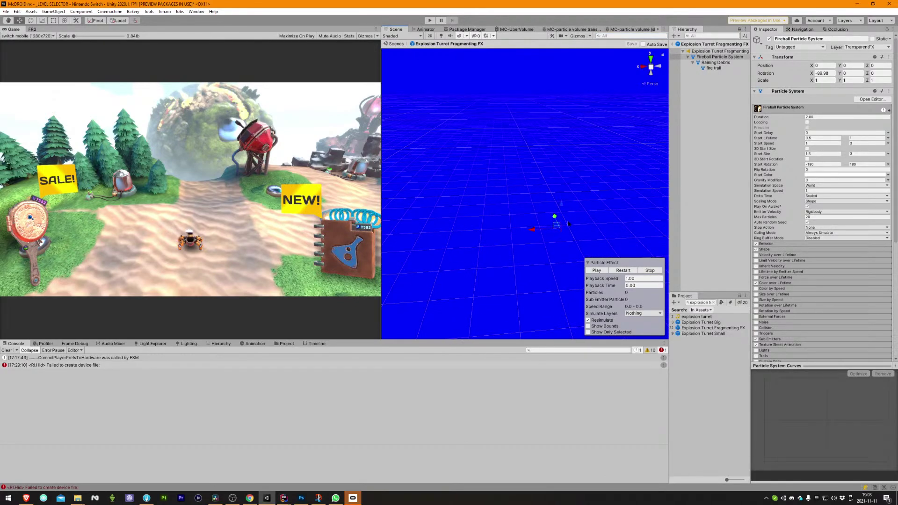
click(623, 272)
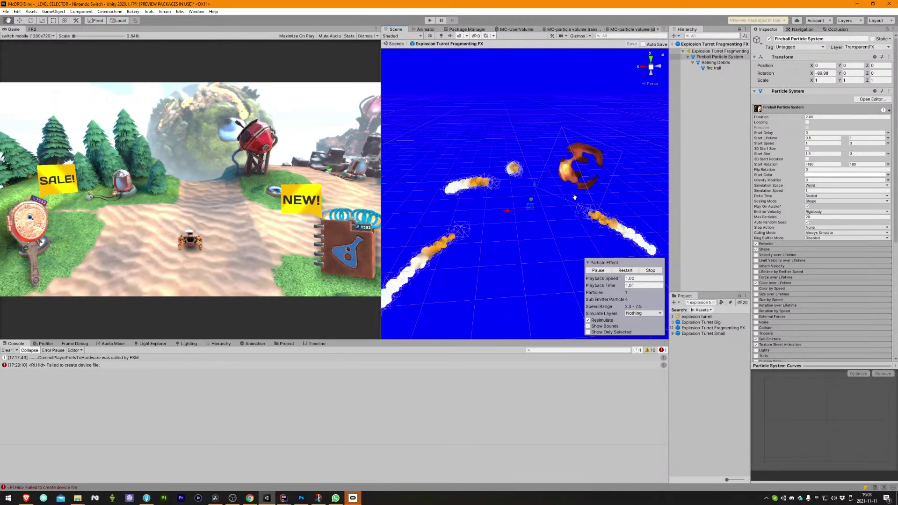
click(626, 269)
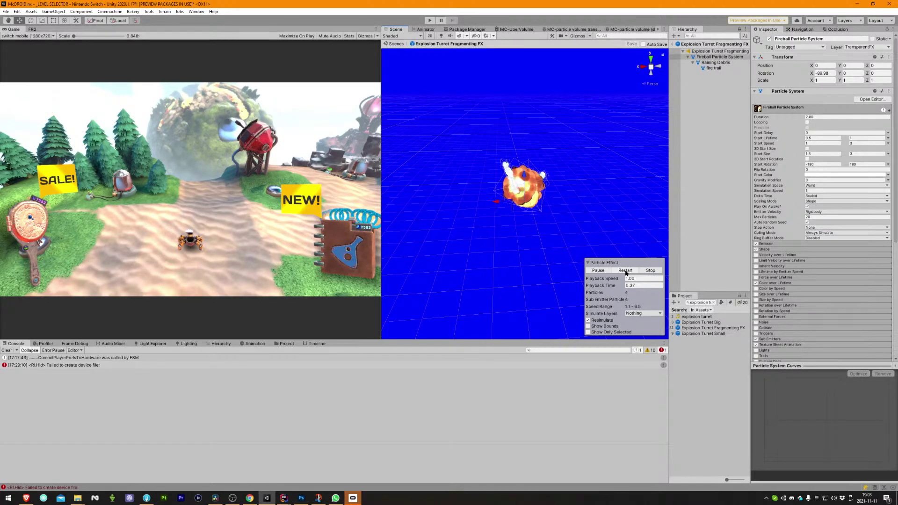
Set the Fireball Particle System's Start Lifetime to a range of 0.3 to 0.5 and replay the effect.
click(722, 57)
scroll(791, 239, down, 8)
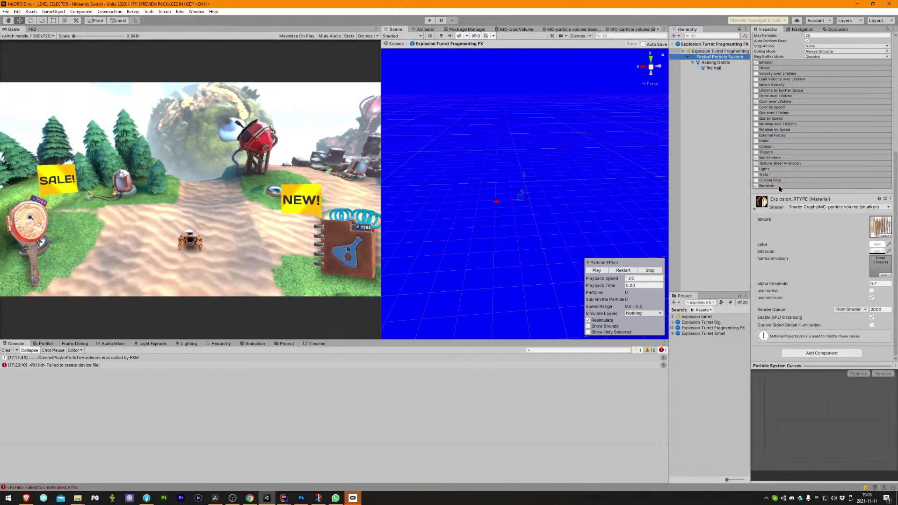
scroll(776, 194, up, 5)
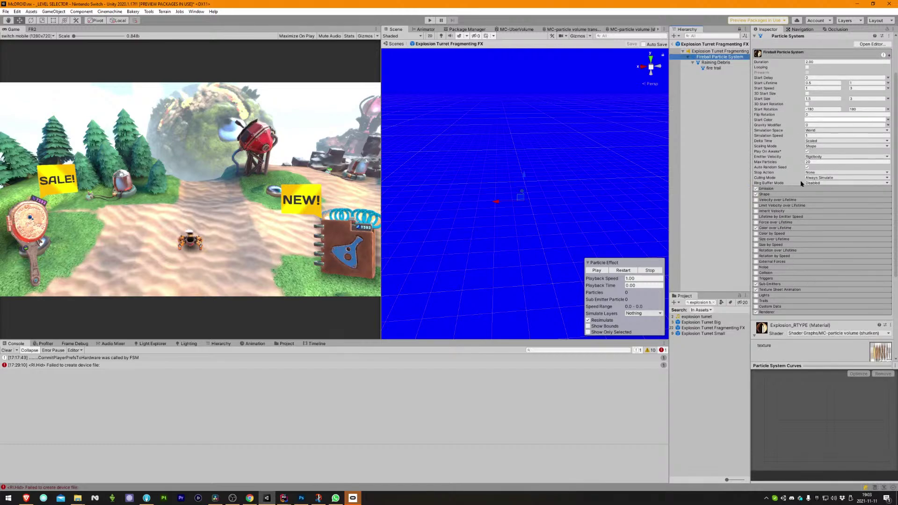
scroll(808, 135, up, 2)
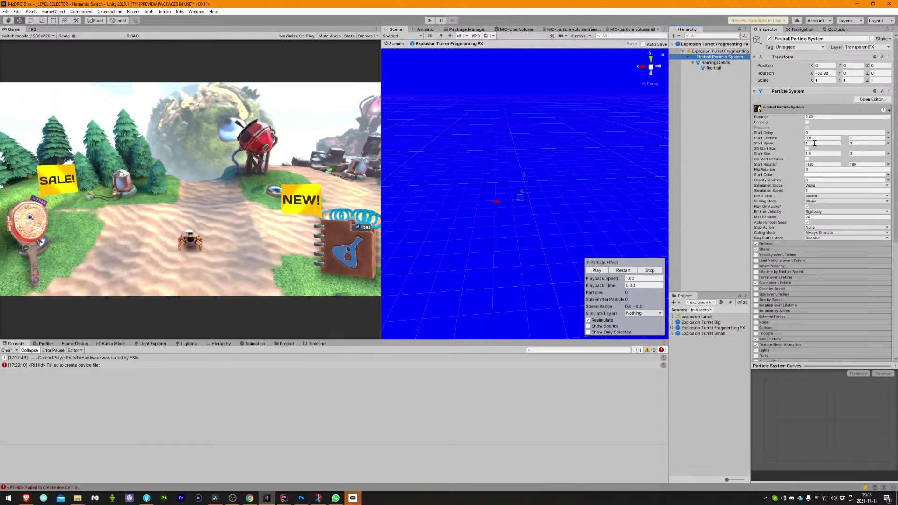
click(822, 138)
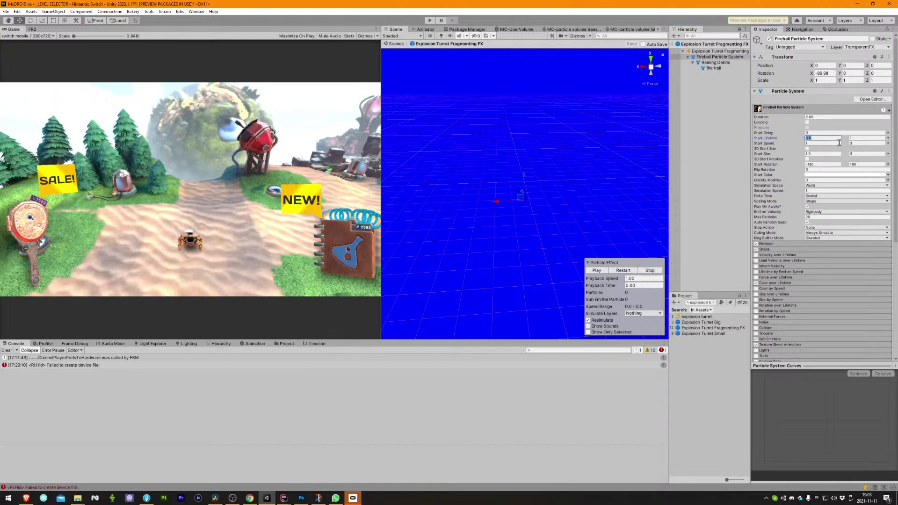
key(BackSpace)
text(.3)
key(Tab)
text(0.5)
click(625, 270)
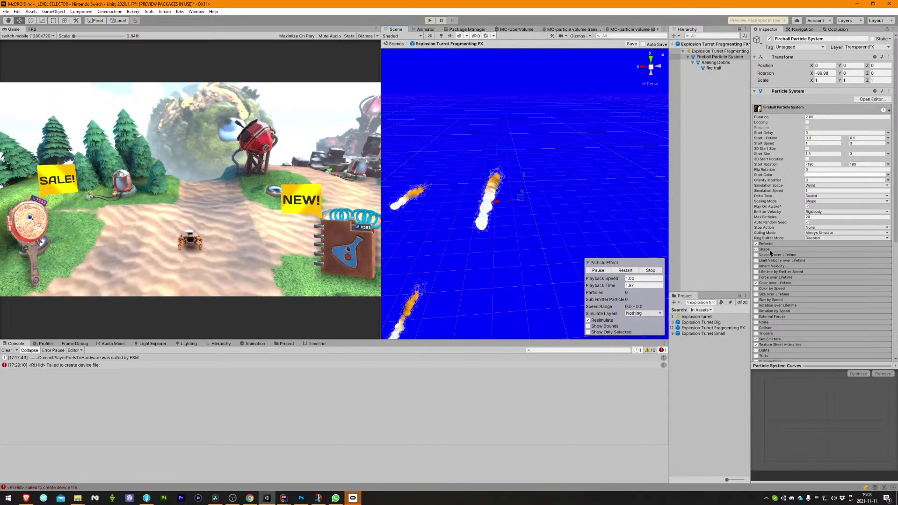
Add a fourth emission burst at time 0.4 with a count of 4, and replay the explosion.
click(767, 244)
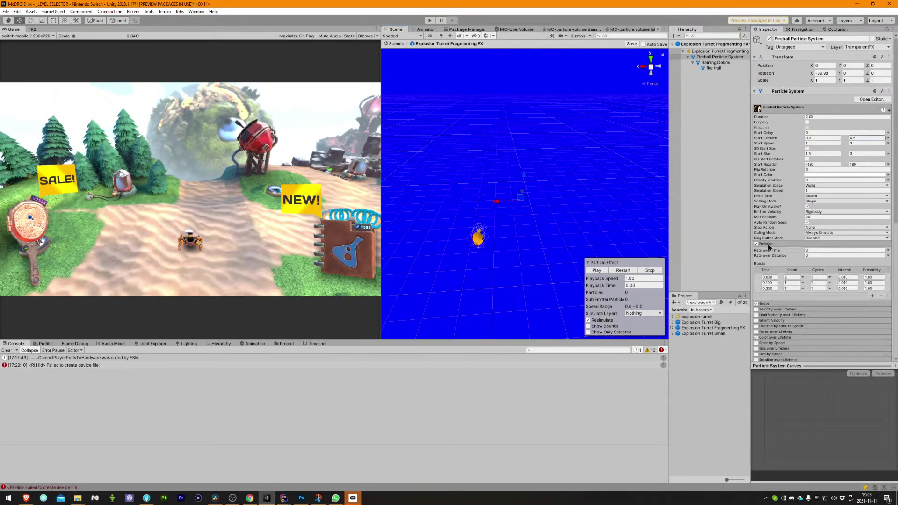
click(873, 296)
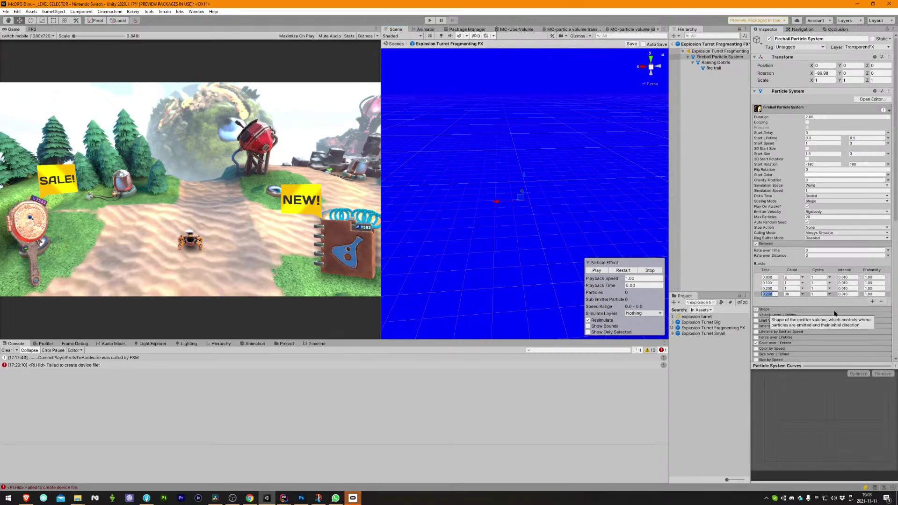
text(.4)
click(794, 294)
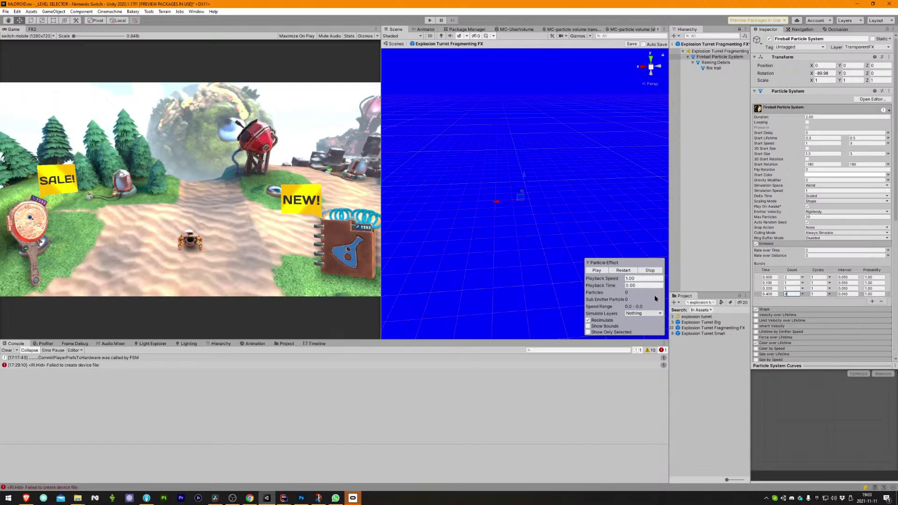
click(624, 272)
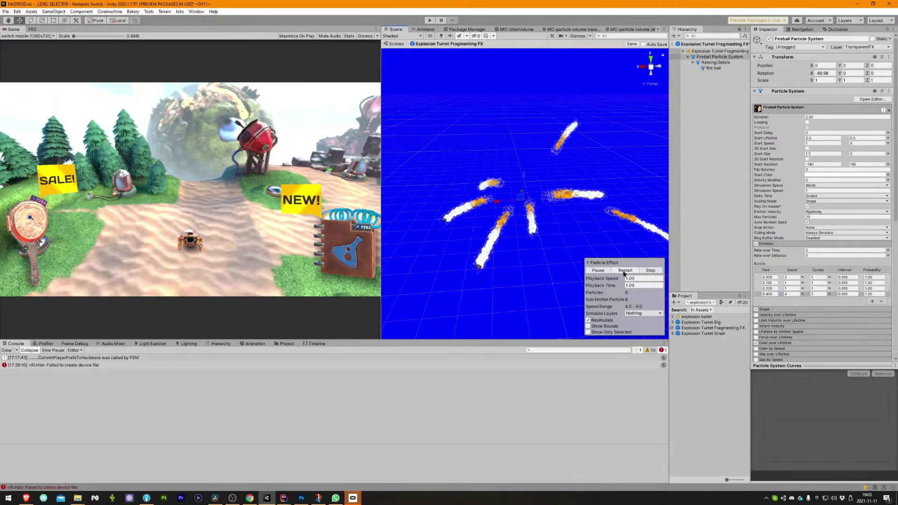
click(624, 271)
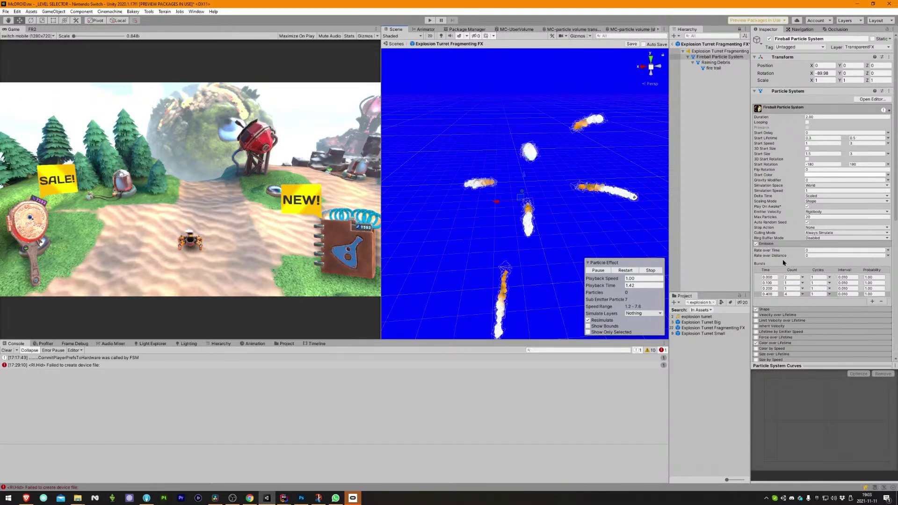
Set the fourth emission burst's time to 0.5 and replay the explosion.
click(774, 294)
text(0.5)
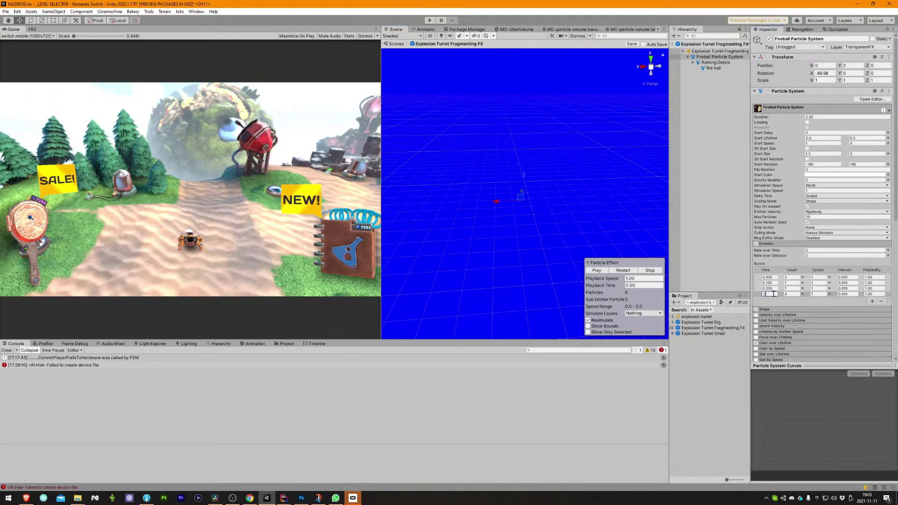
click(622, 272)
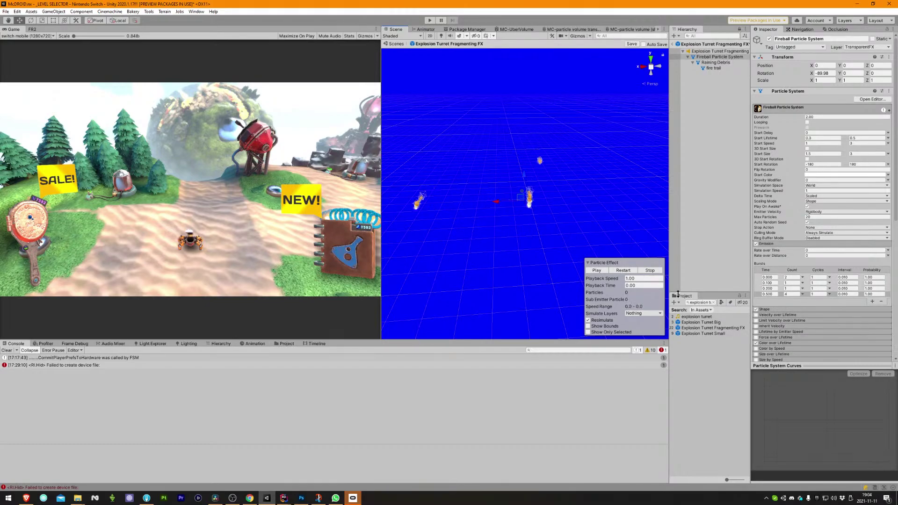
Try a time of 0.6 for the fourth burst, undo the change, and replay the explosion.
click(772, 295)
text(0.6)
key(Return)
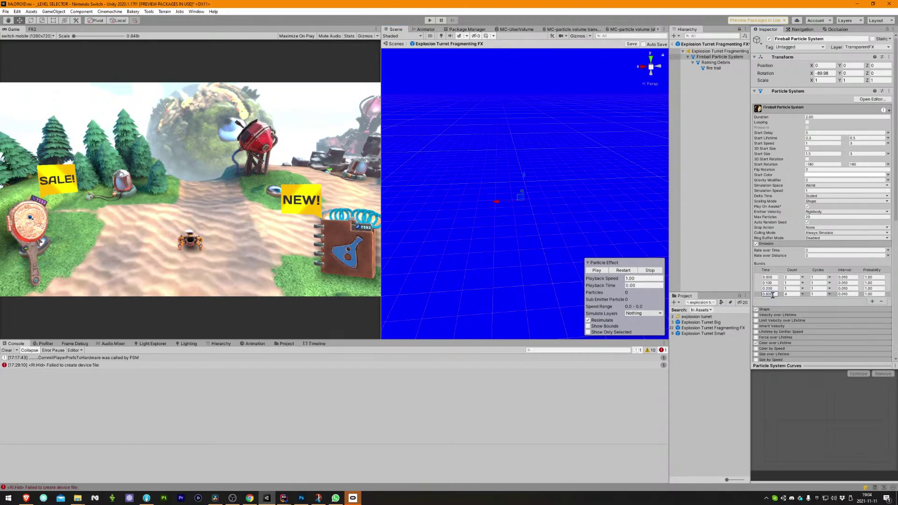
click(622, 271)
key(ctrl+z)
click(625, 271)
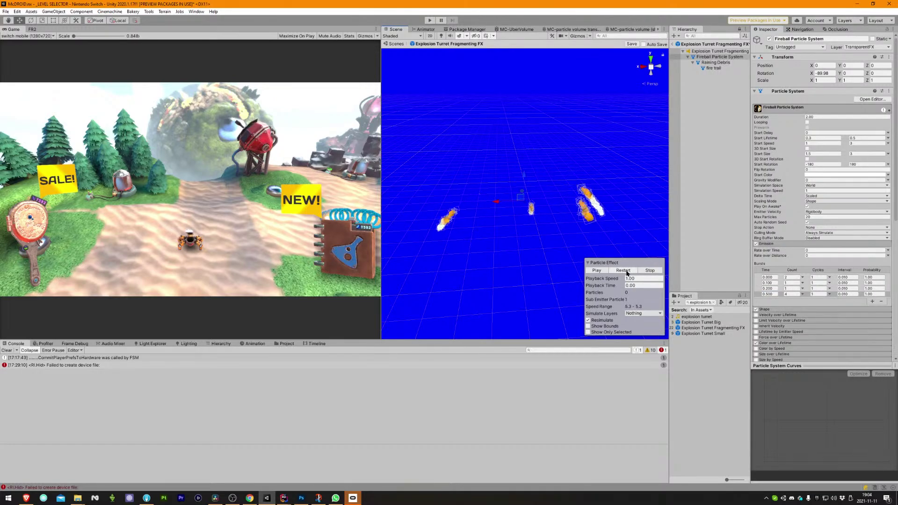
click(625, 271)
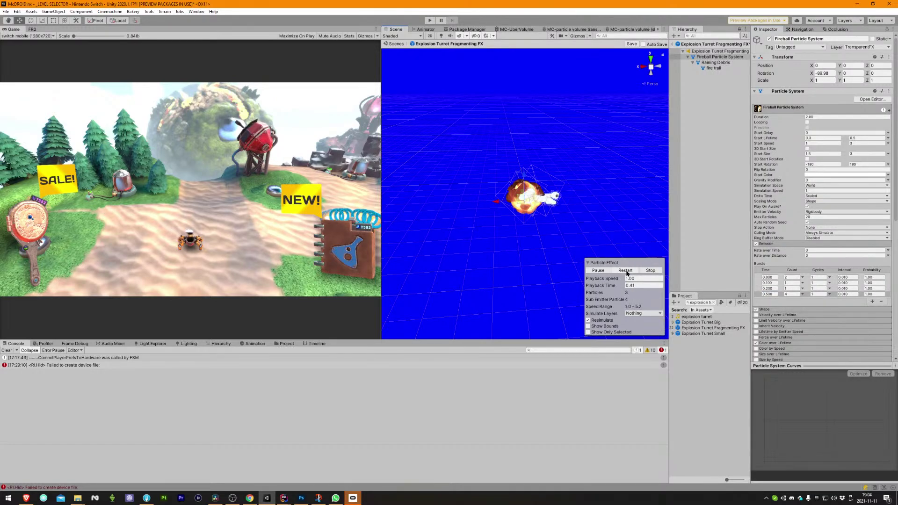
Try a time of 0.55 for the fourth burst, set it back to 0.5, and replay the explosion.
click(770, 295)
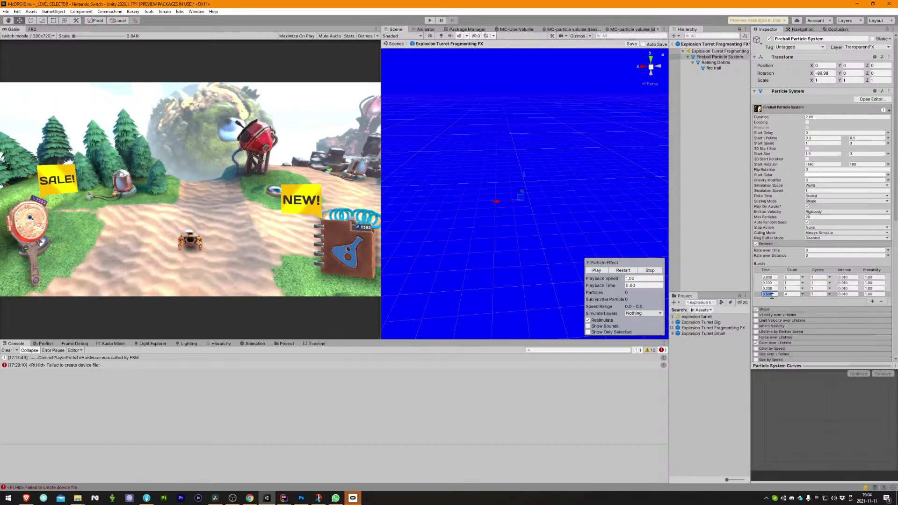
text(0.55)
click(623, 270)
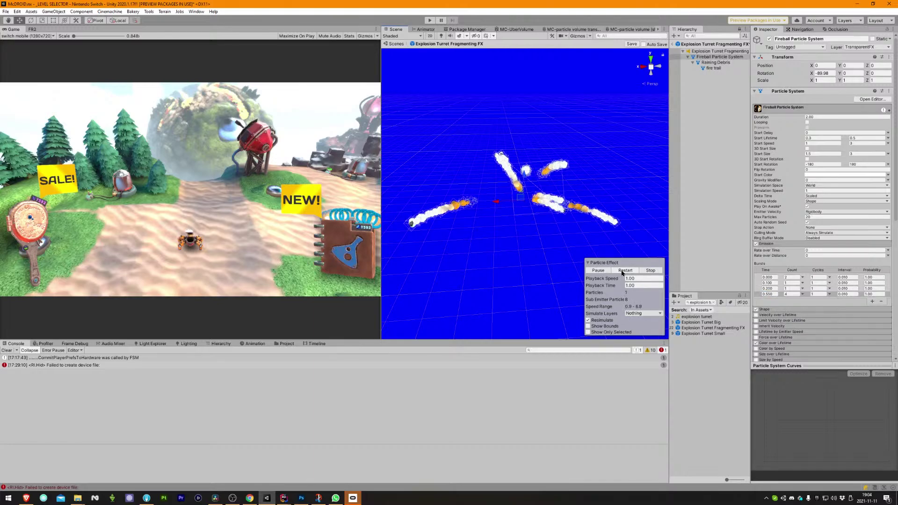
click(773, 293)
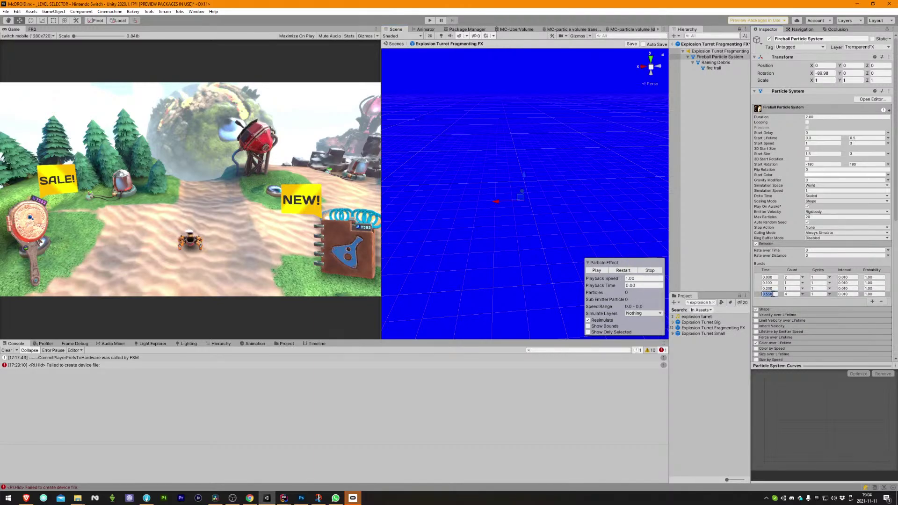
text(0.5)
click(623, 271)
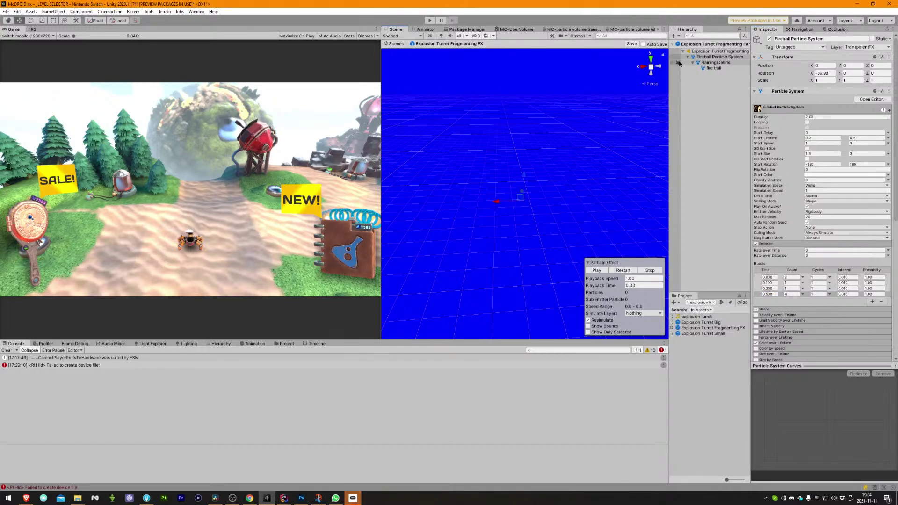
Leave the Explosion Turret Fragmenting FX prefab, save its changes, and return to the level selector scene.
click(673, 44)
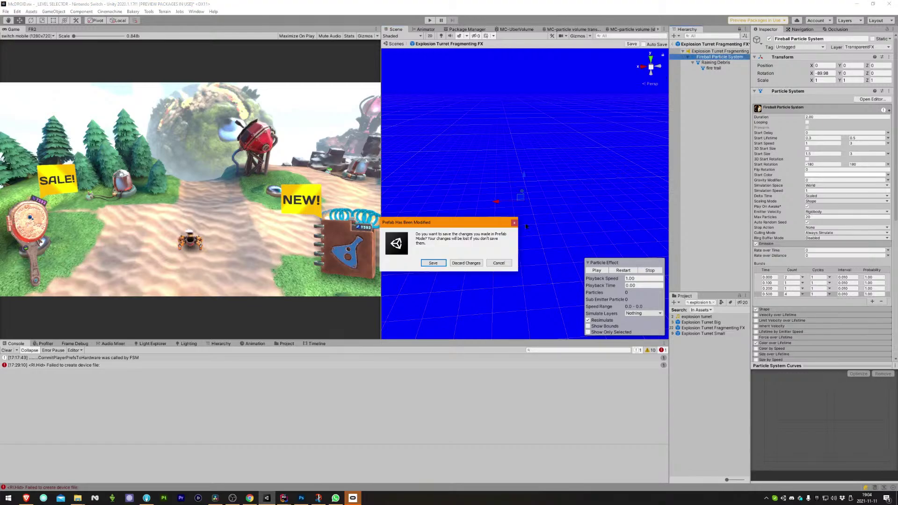
click(442, 262)
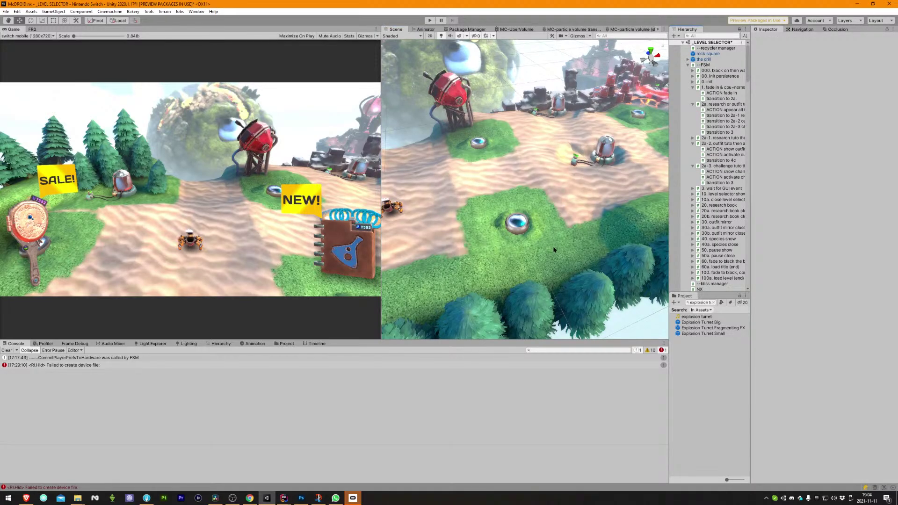
drag(553, 249, 538, 243)
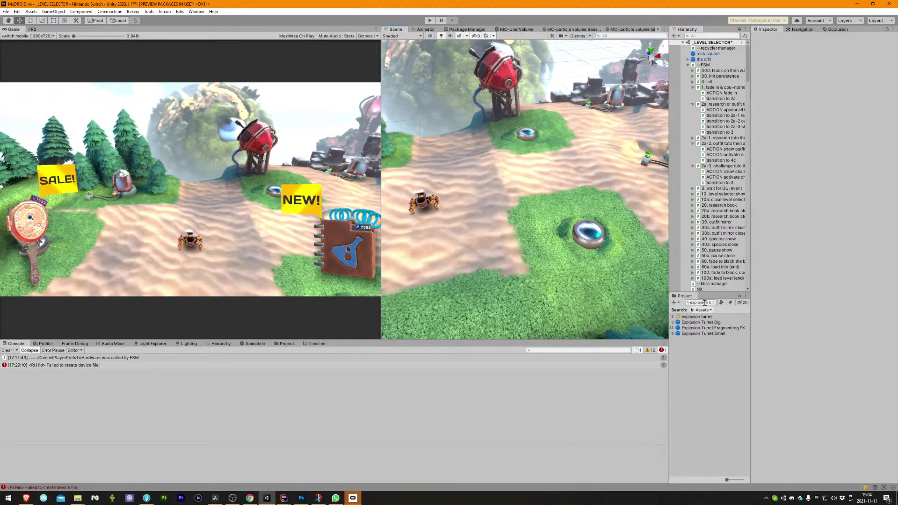
Search the project for mortar prefabs with the filter "mortar t:prefab" and widen the asset list to read full names.
click(705, 303)
text(mon)
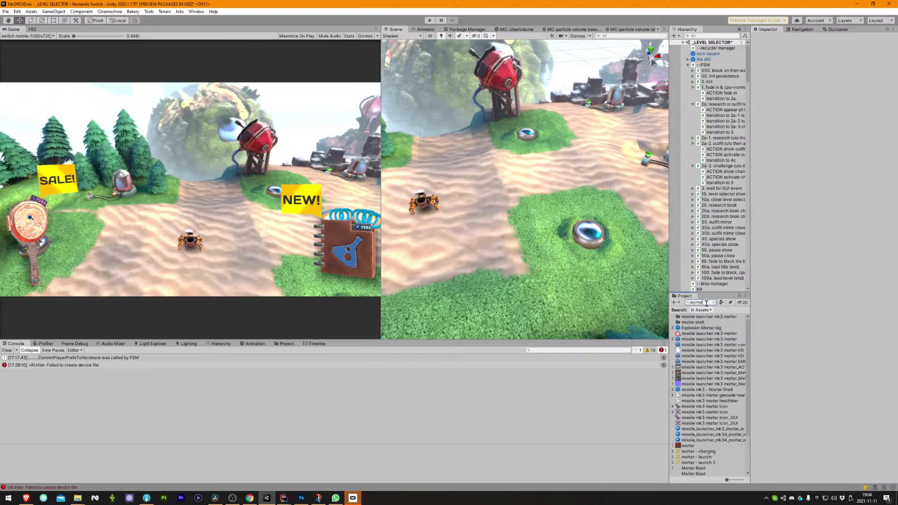
text(:prefab)
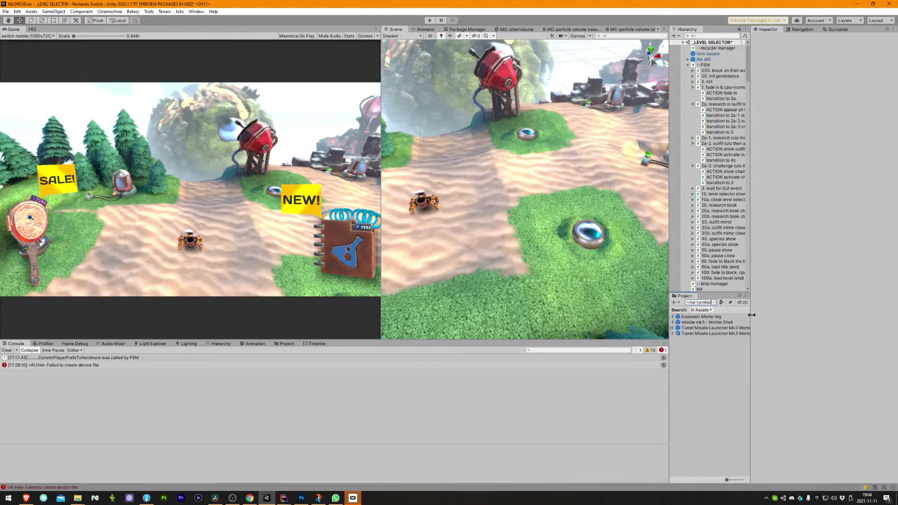
drag(751, 313, 790, 314)
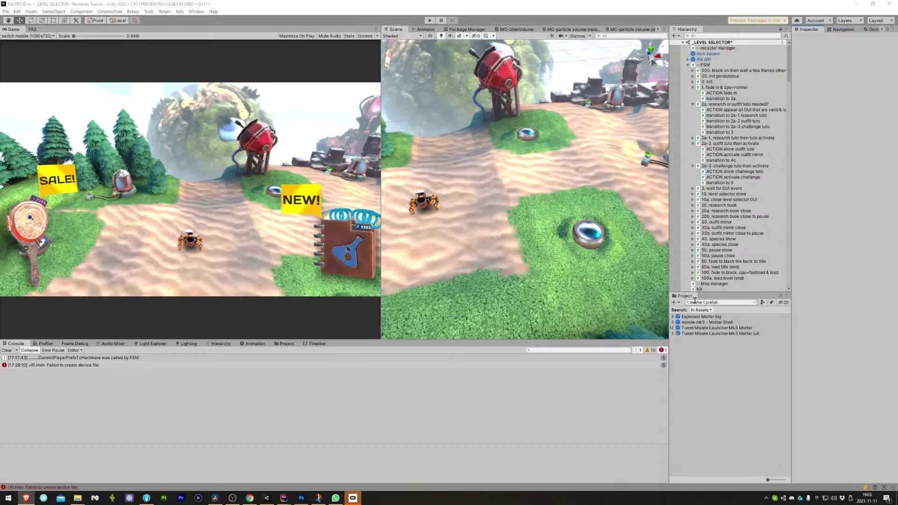
click(721, 302)
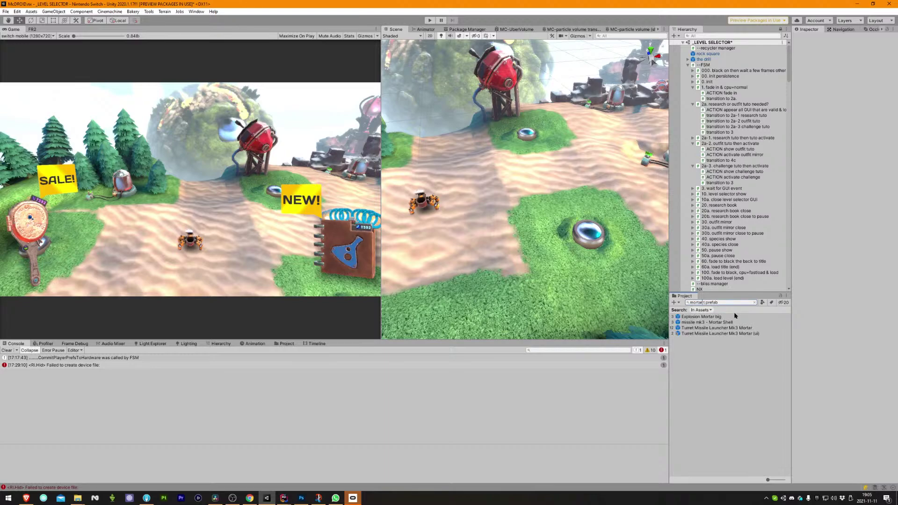
text(*)
text(*)
key(BackSpace)
key(BackSpace)
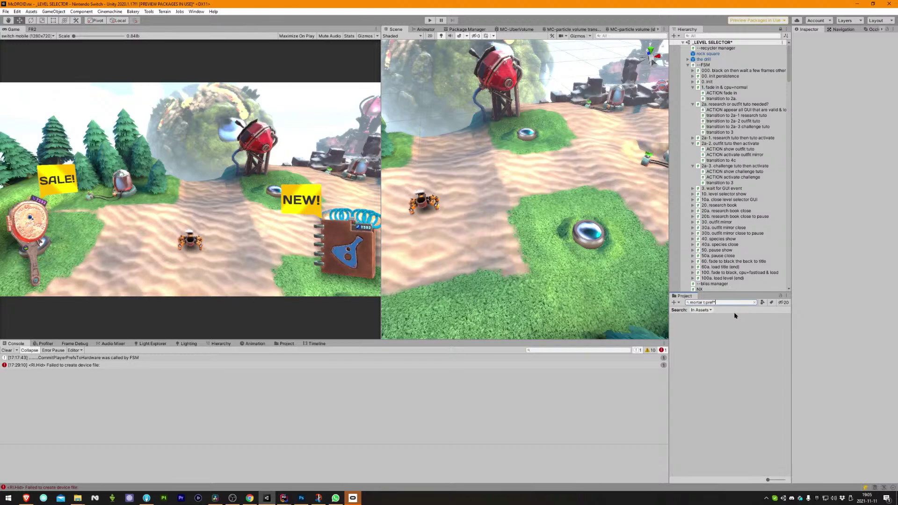
text(b)
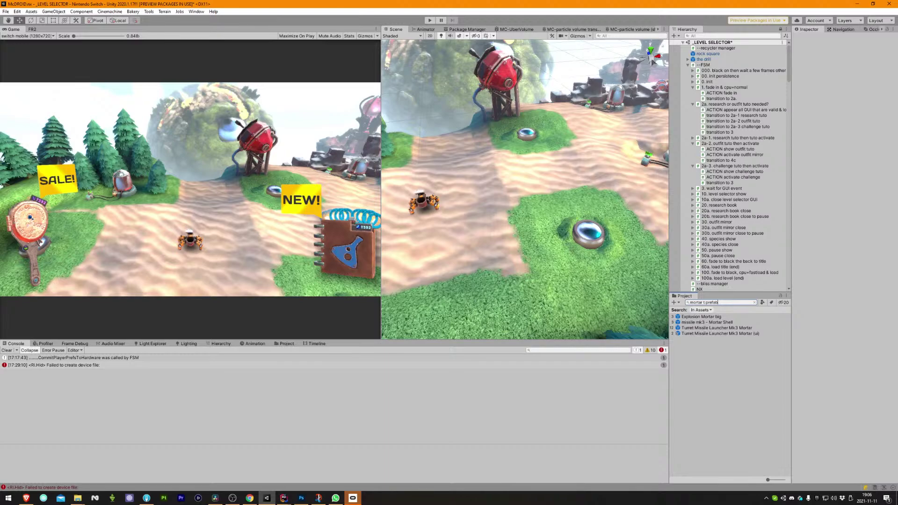
key(alt+Tab)
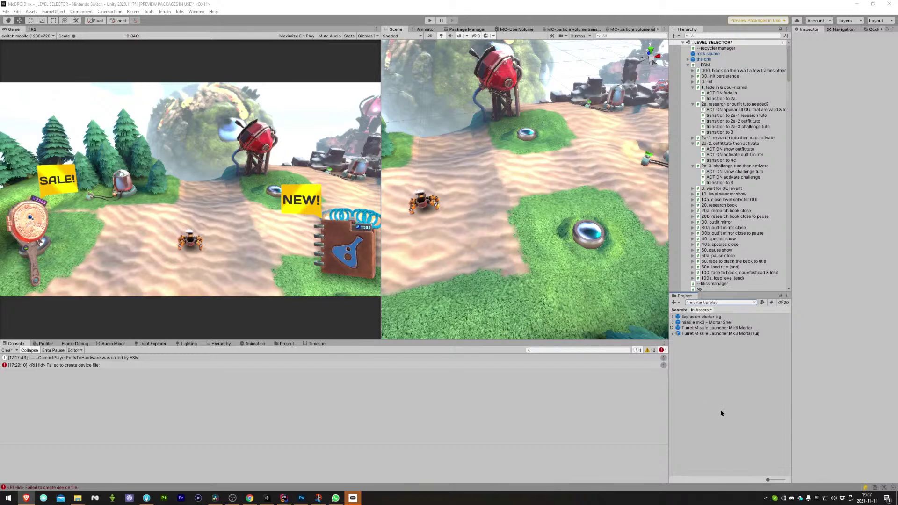
click(790, 498)
click(440, 3)
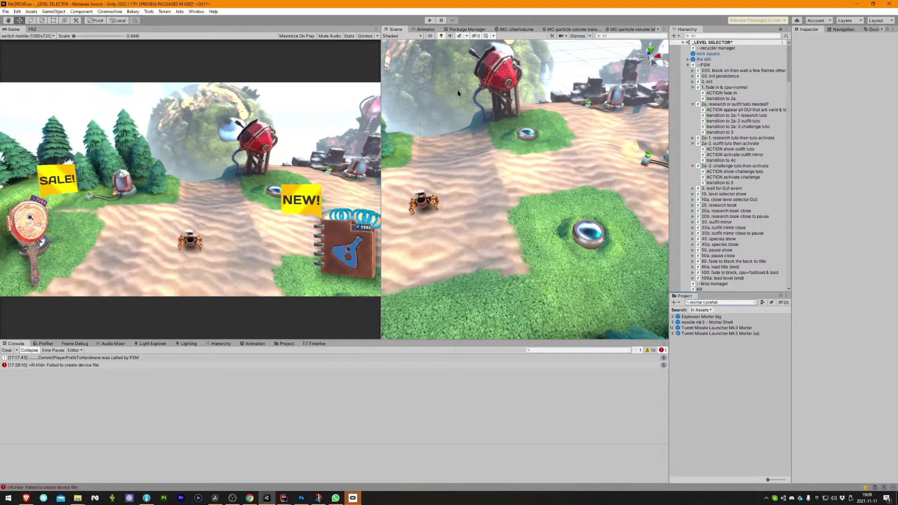
Open the Explosion Mortar big prefab and examine the material settings of its explosion particle system.
click(705, 317)
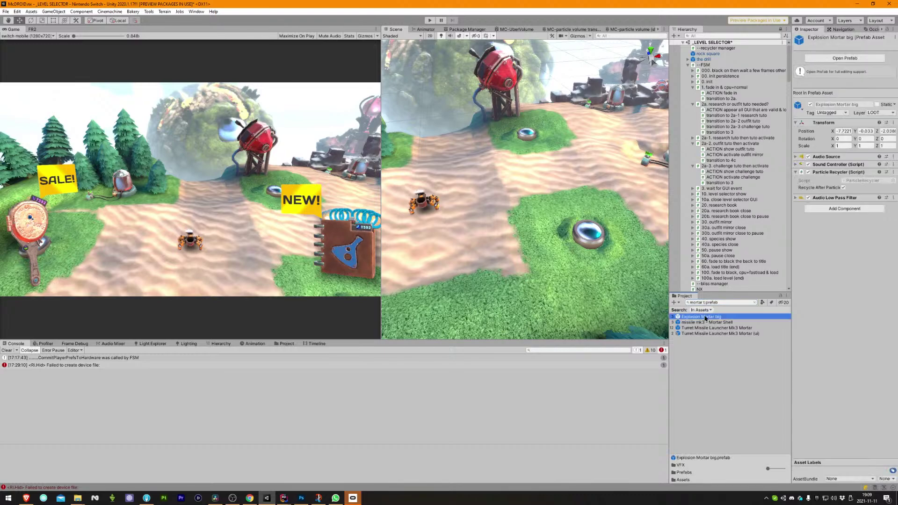
click(845, 58)
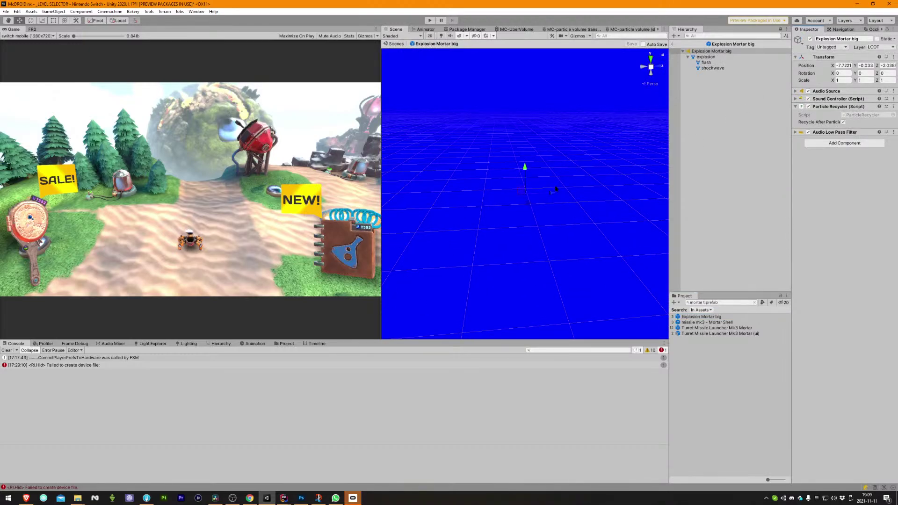
click(706, 58)
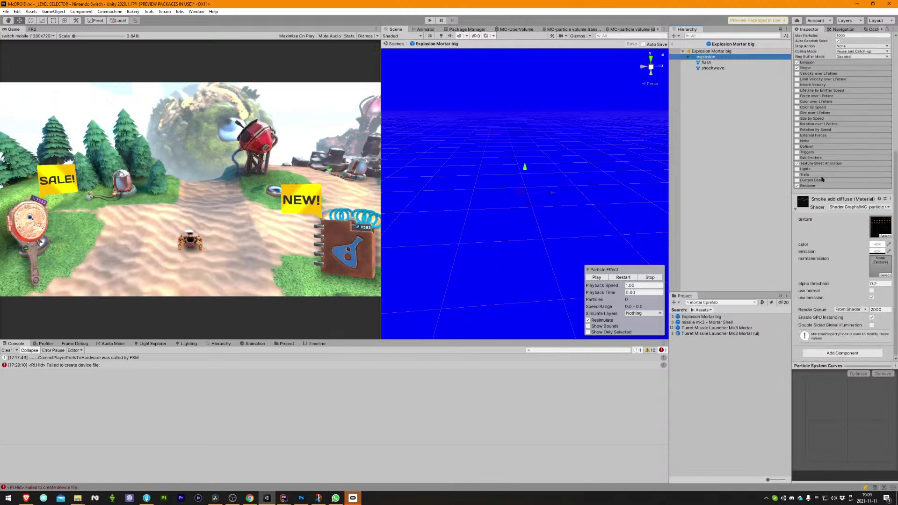
scroll(842, 197, down, 10)
Select the flipbook explosion with fragments texture and inspect its frames in an enlarged floating preview.
click(739, 309)
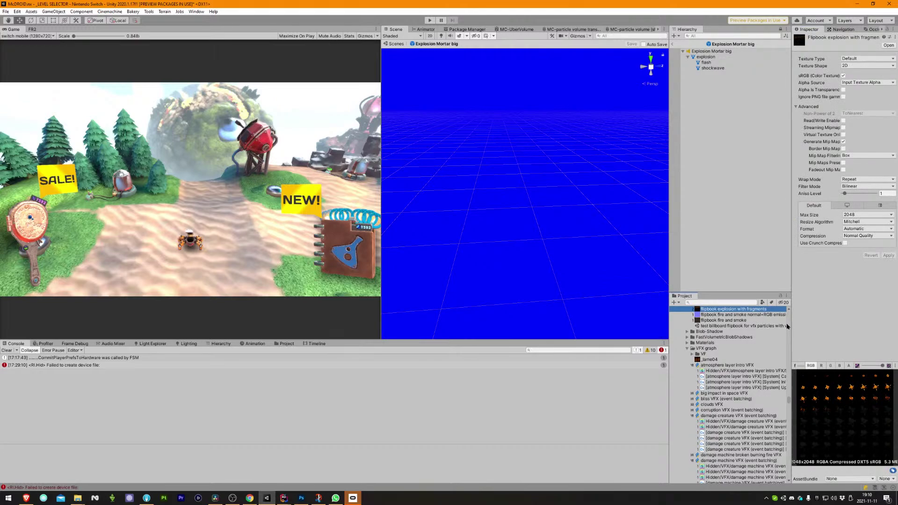
drag(791, 326, 611, 326)
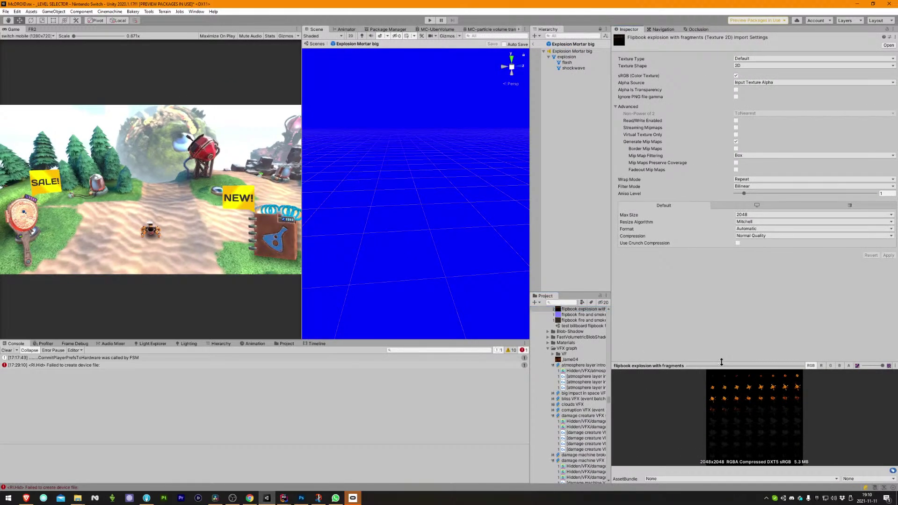
click(721, 362)
click(719, 479)
drag(739, 365, 592, 206)
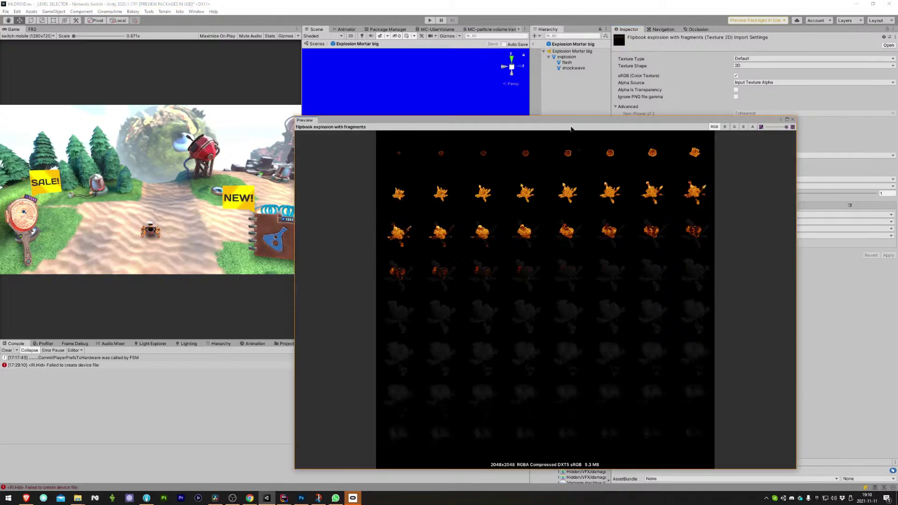
drag(565, 120, 521, 136)
click(747, 133)
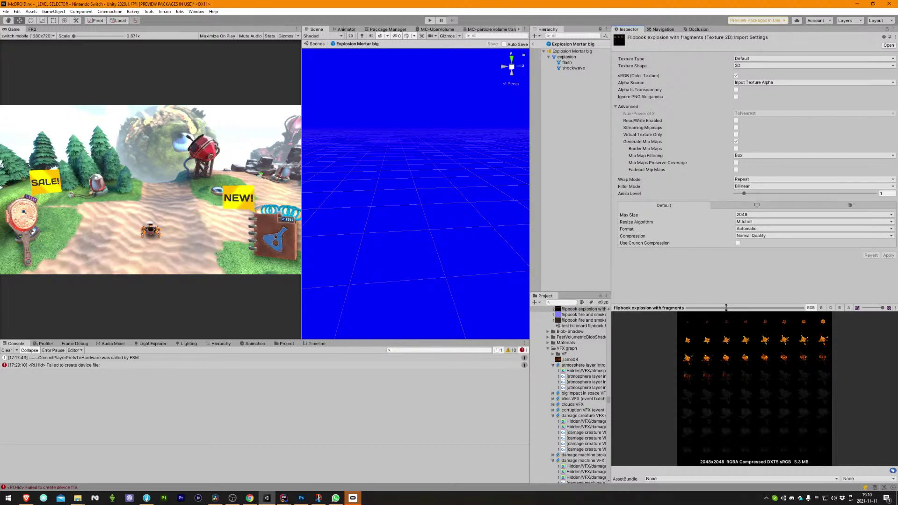
drag(726, 308, 425, 117)
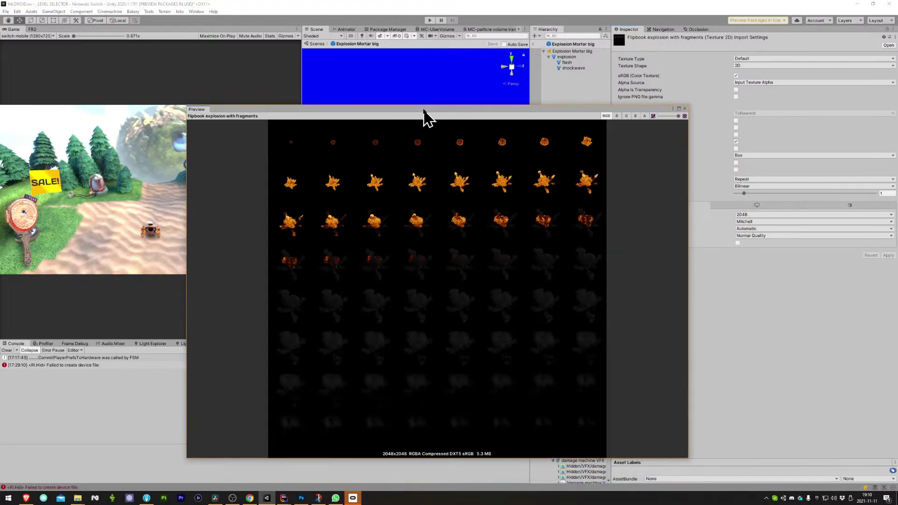
Inspect the flipbook's red and alpha channels, return to RGB, and close the floating preview.
click(616, 115)
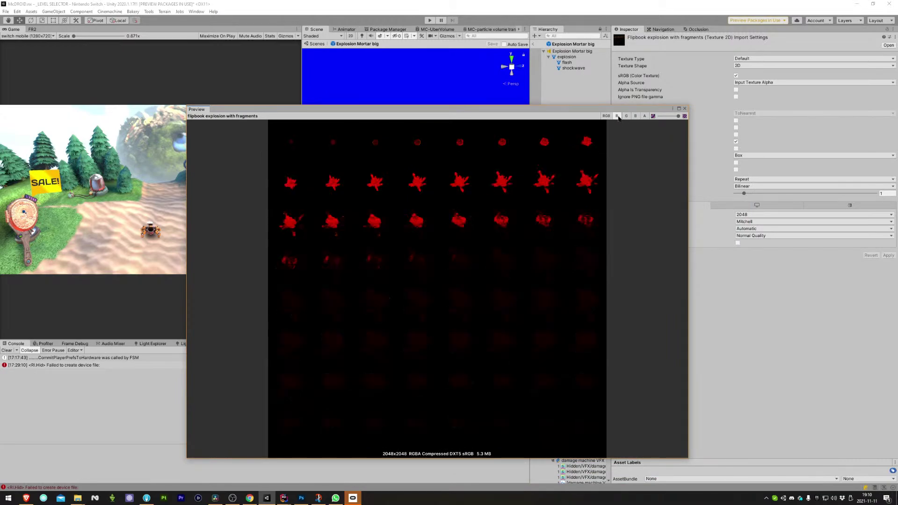
click(644, 116)
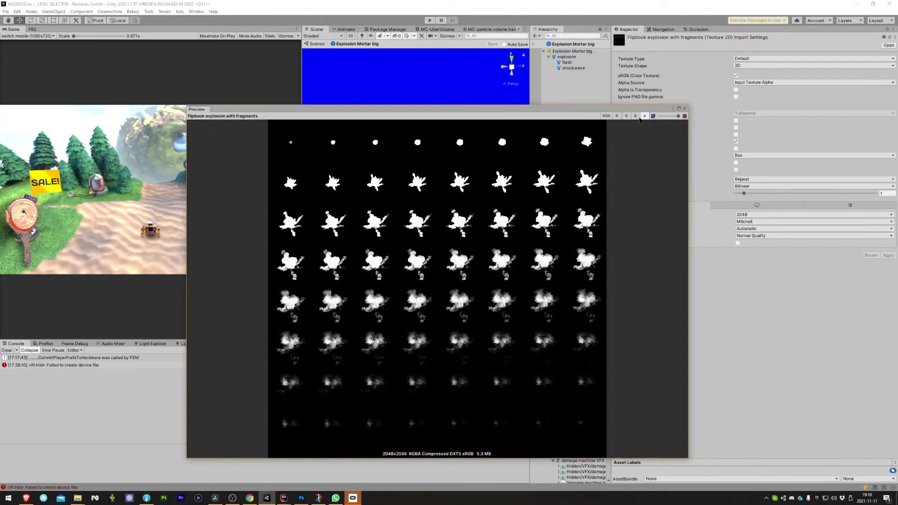
click(606, 116)
click(684, 109)
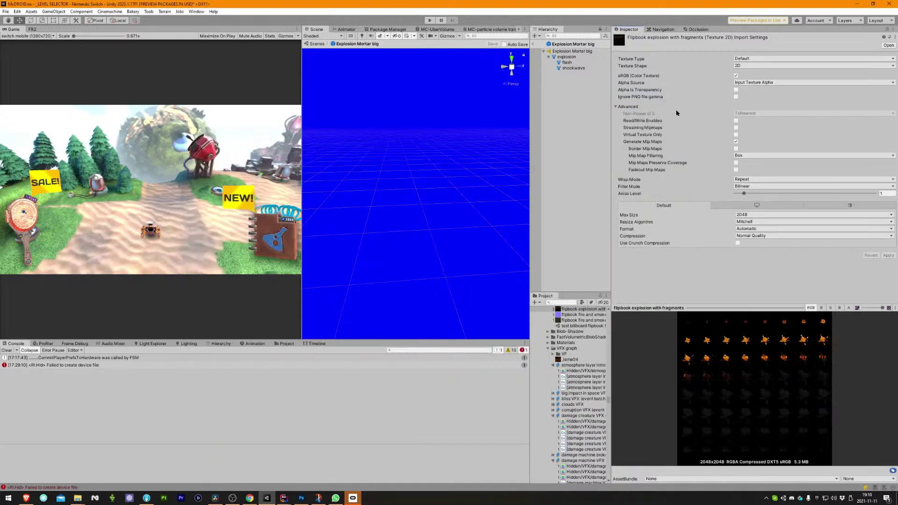
Reselect the explosion particle system, examine its Smoke add diffuse material, and give the scene view more width.
drag(611, 126, 735, 124)
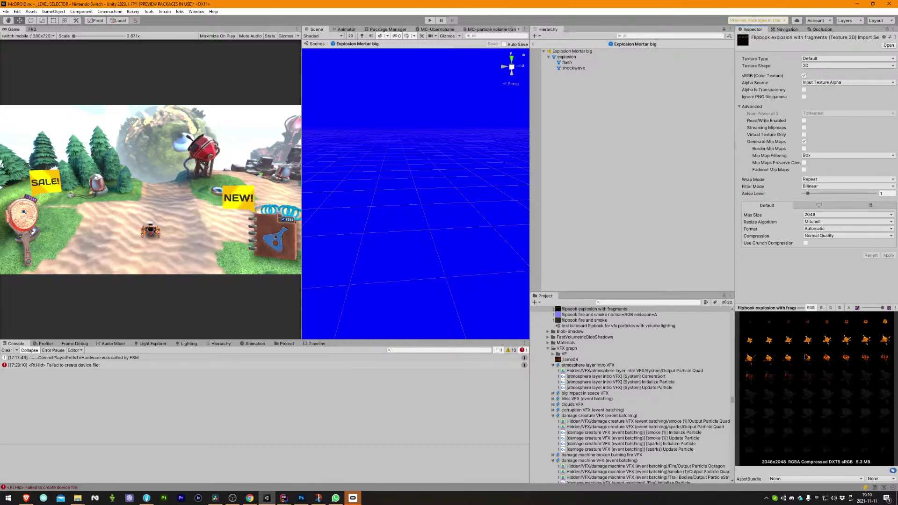
click(570, 57)
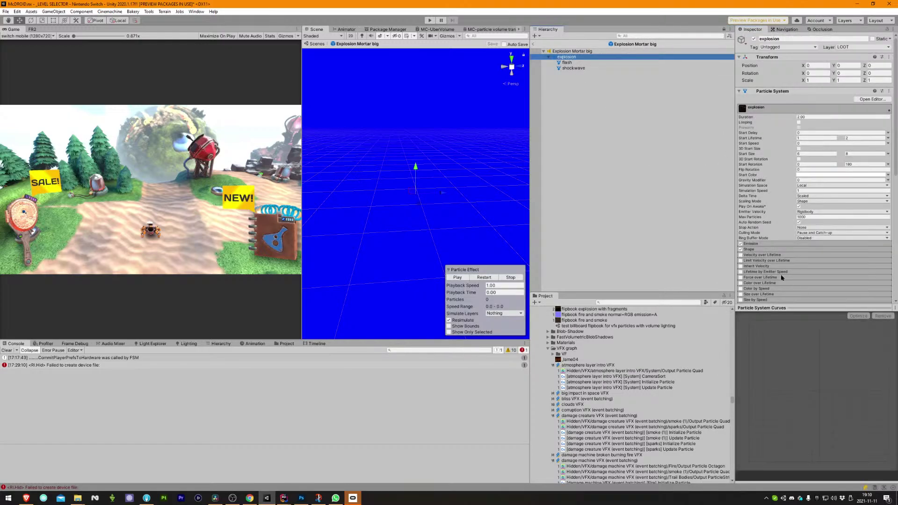
scroll(781, 278, down, 10)
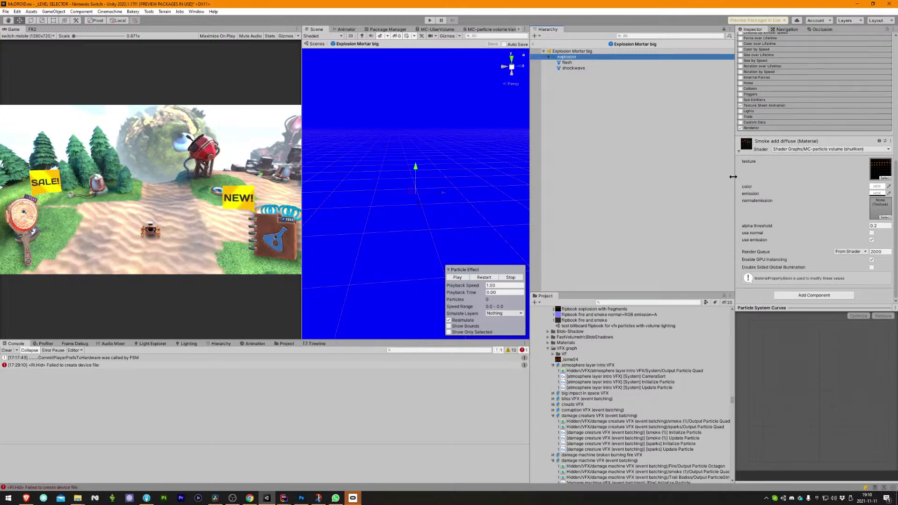
mouse_move(735, 179)
mouse_down()
mouse_move(717, 173)
mouse_move(729, 180)
mouse_up()
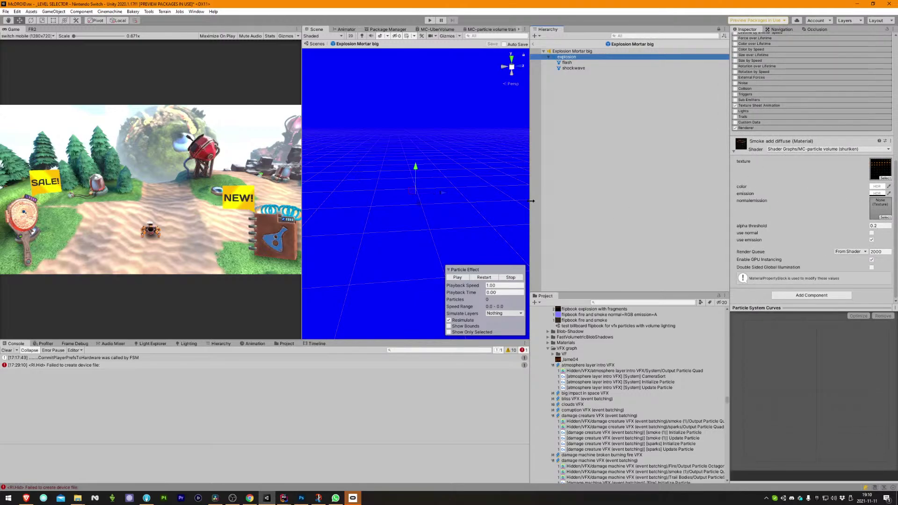
drag(531, 201, 690, 208)
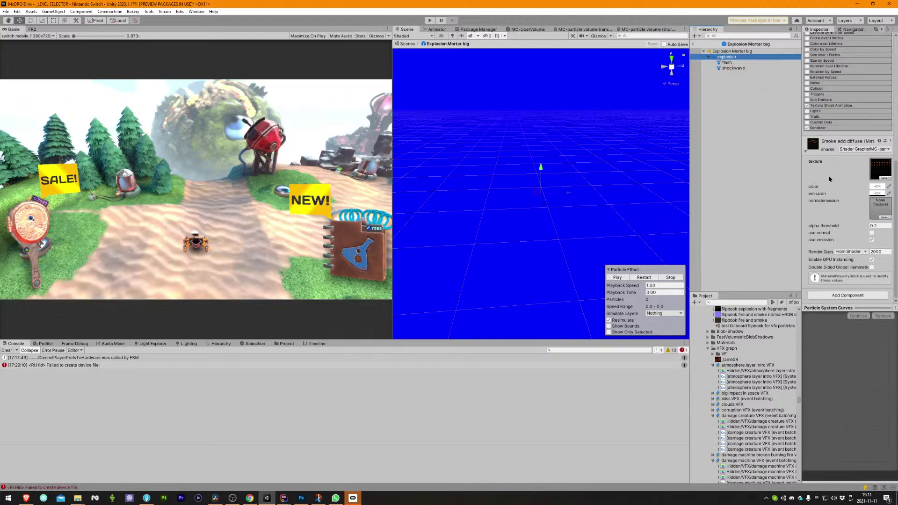
Locate the material's texture in the project, and inspect the matching flipbook explosion with fragments normal=RGB emission=A texture in an enlarged preview.
click(880, 168)
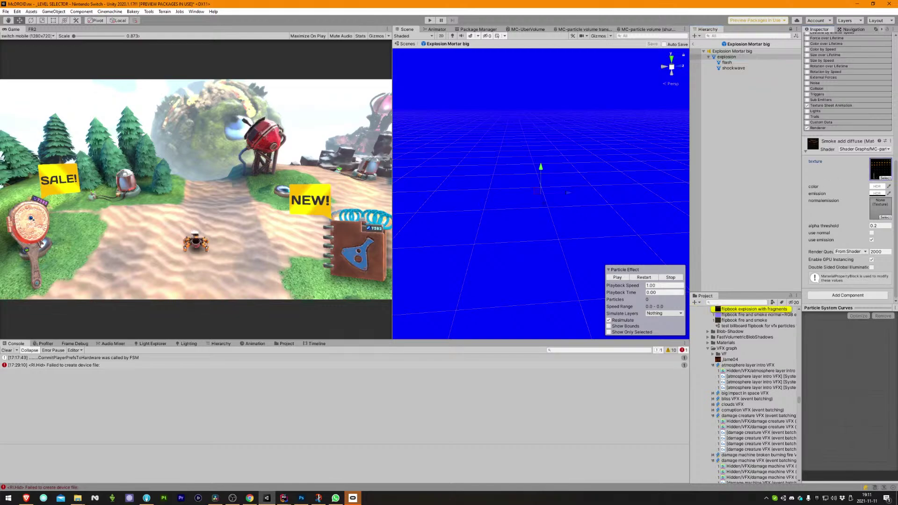
drag(737, 317, 761, 319)
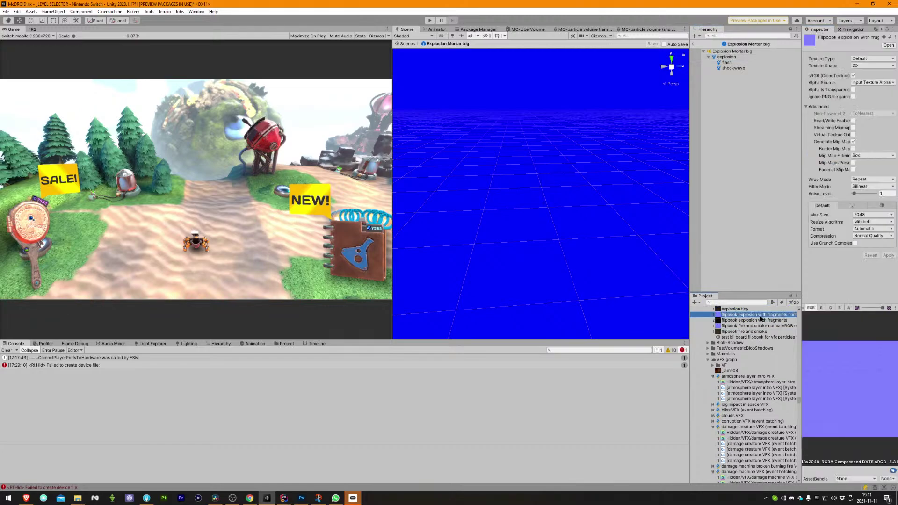
click(801, 313)
drag(801, 312, 697, 313)
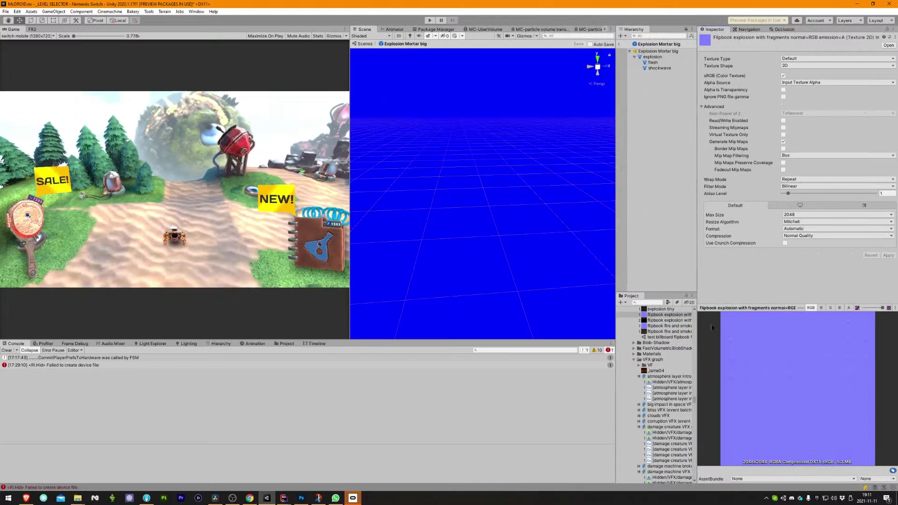
right_click(791, 308)
click(798, 311)
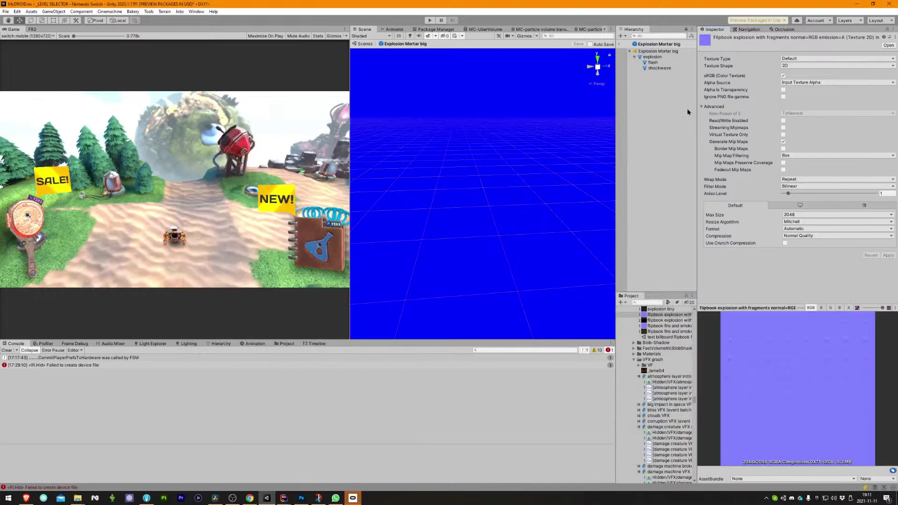
click(684, 108)
Resize the editor layout to narrow the texture settings area and make the game view wider.
drag(696, 247, 779, 246)
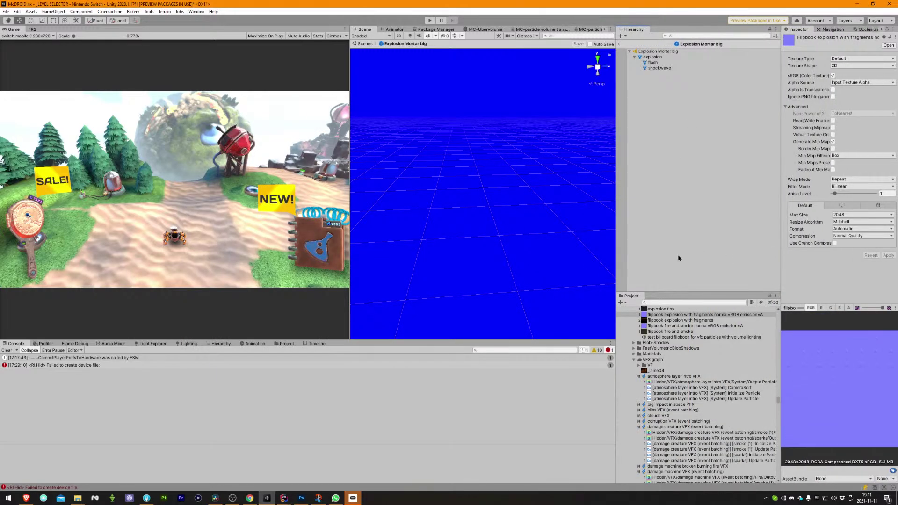
drag(616, 261, 674, 261)
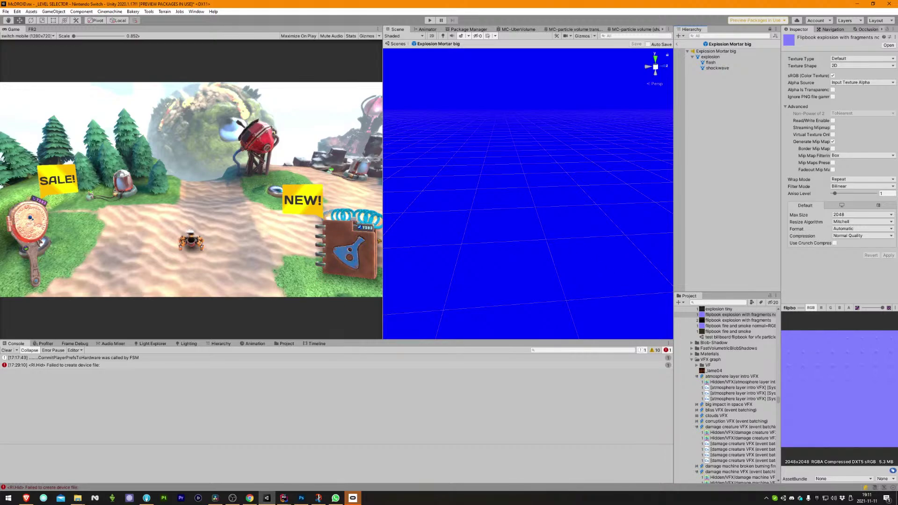
drag(387, 245, 519, 251)
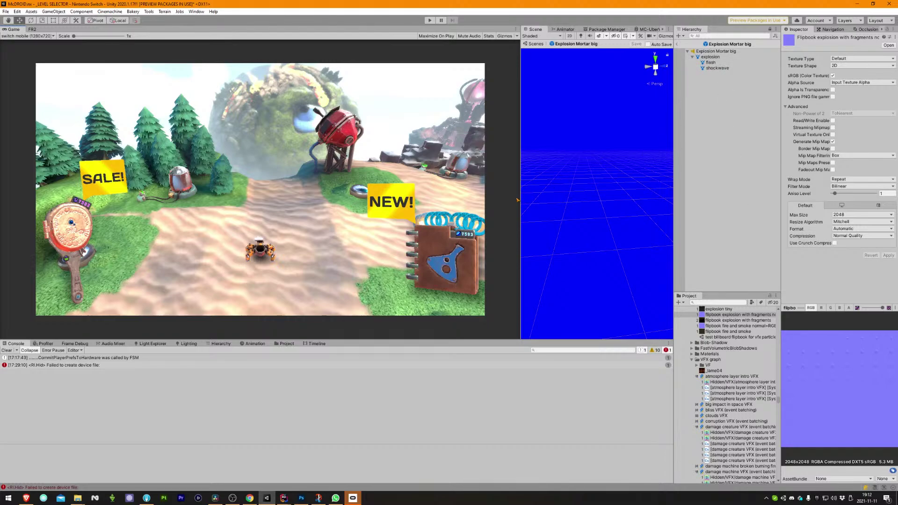
drag(520, 201, 462, 202)
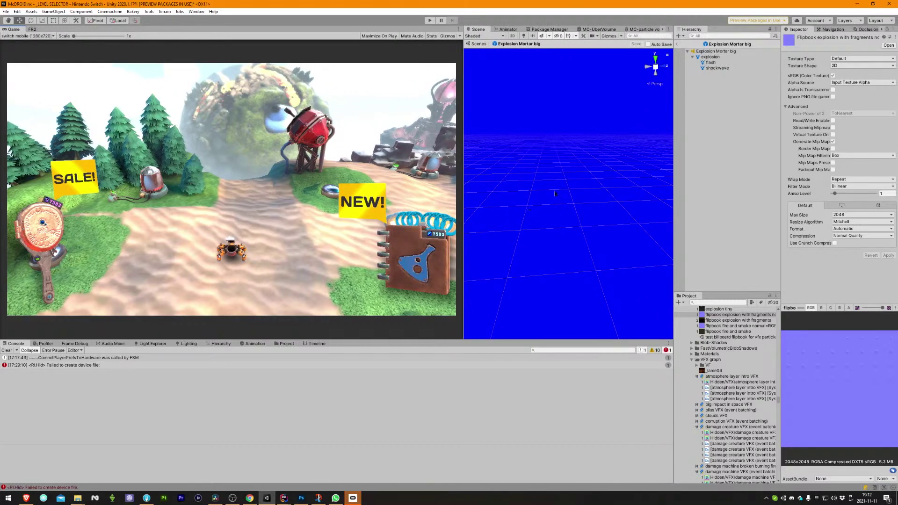
Reselect the explosion particle system, bring up its Smoke add diffuse material, and replay the mortar explosion repeatedly to examine its fire and smoke.
click(701, 58)
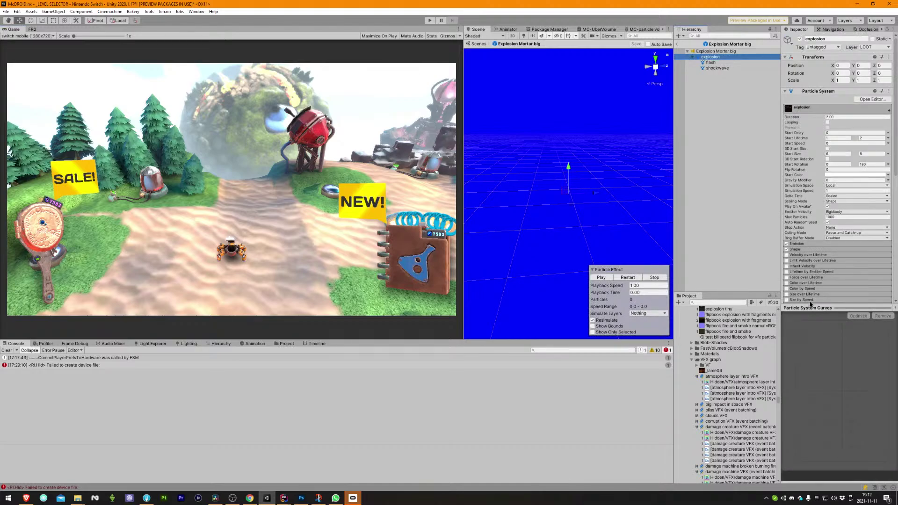
scroll(835, 269, down, 8)
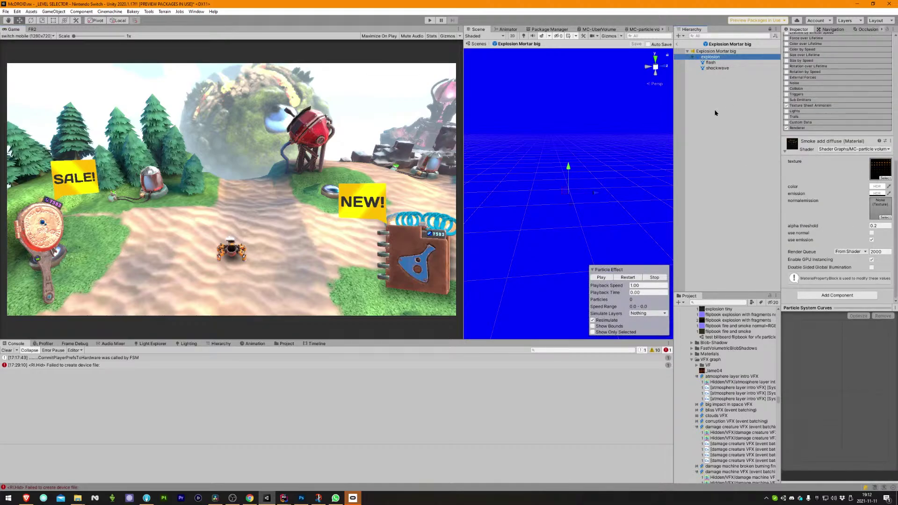
click(629, 277)
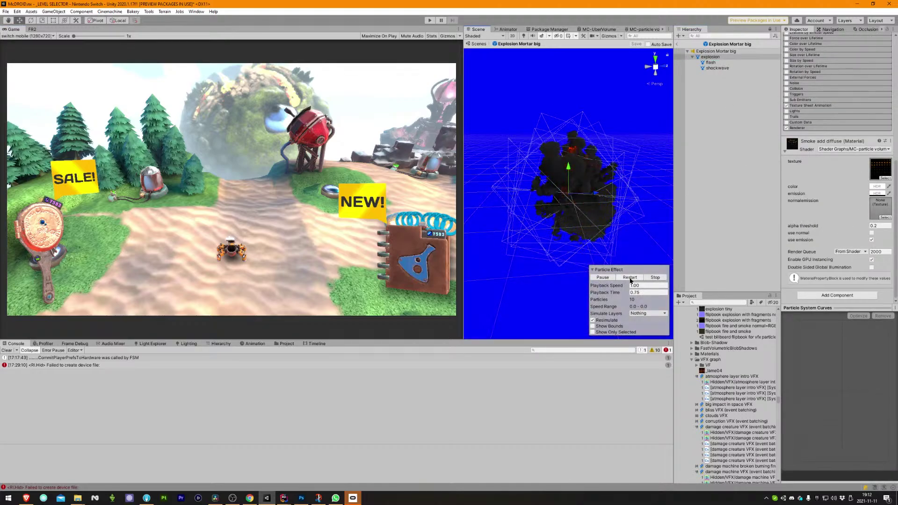
click(629, 278)
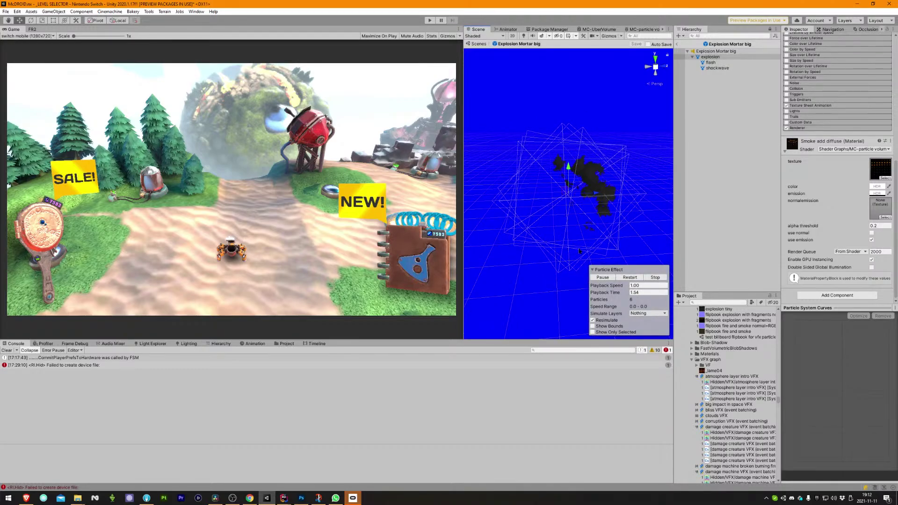
click(631, 278)
click(633, 278)
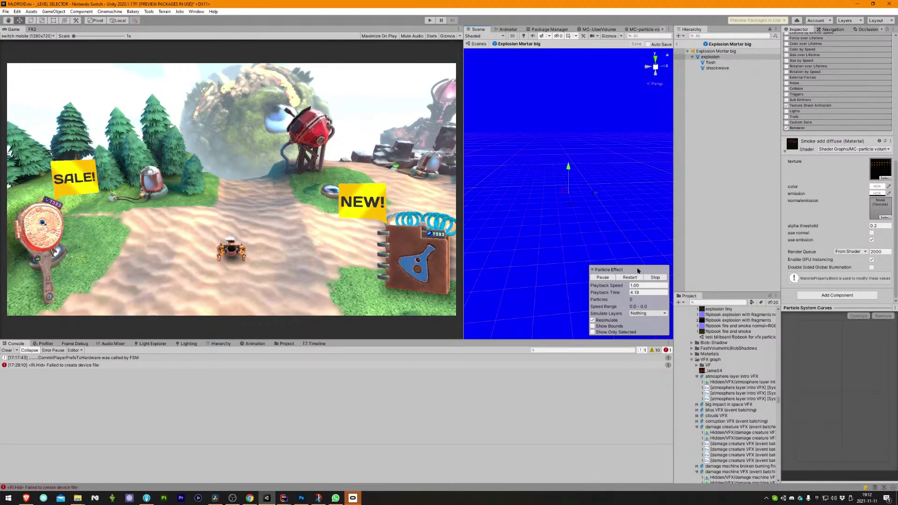
click(632, 279)
click(632, 279)
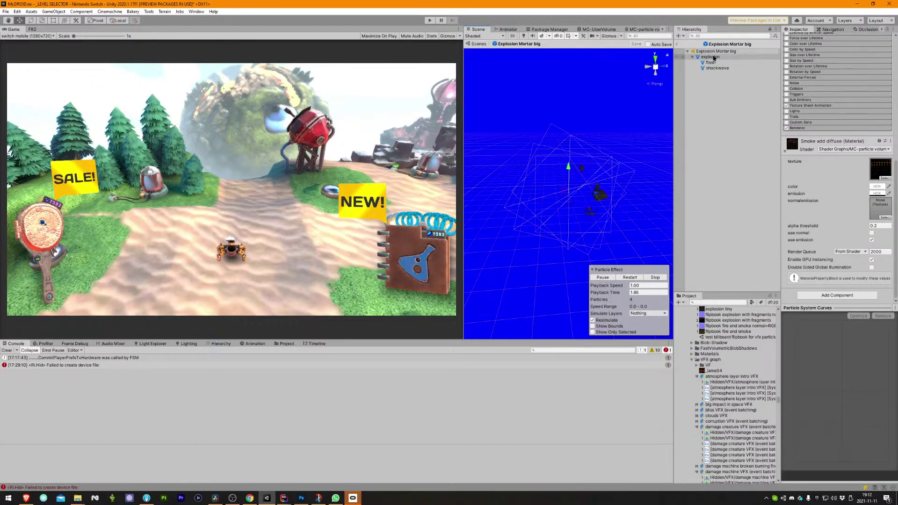
click(634, 280)
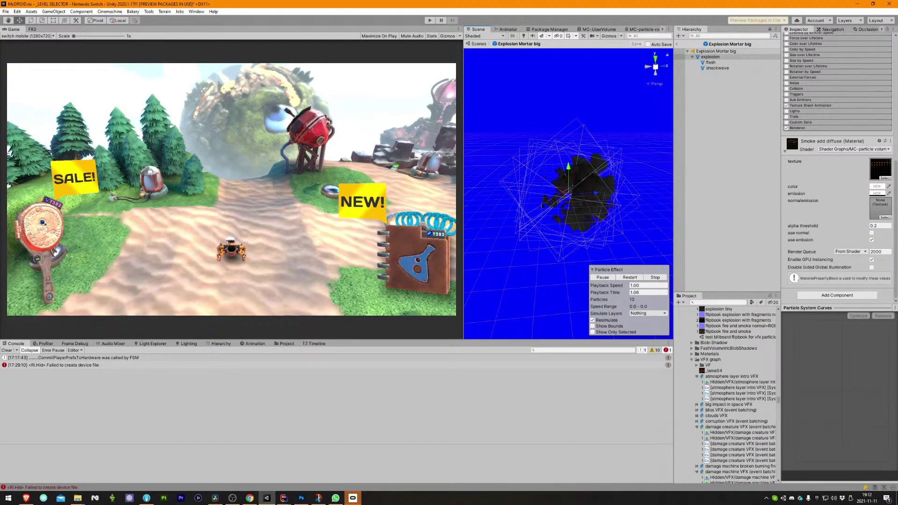
click(627, 278)
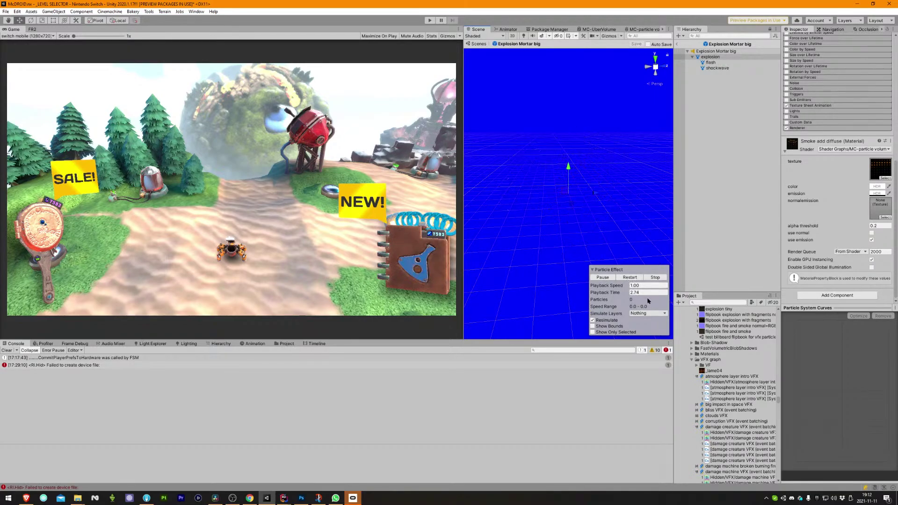
click(629, 278)
click(629, 278)
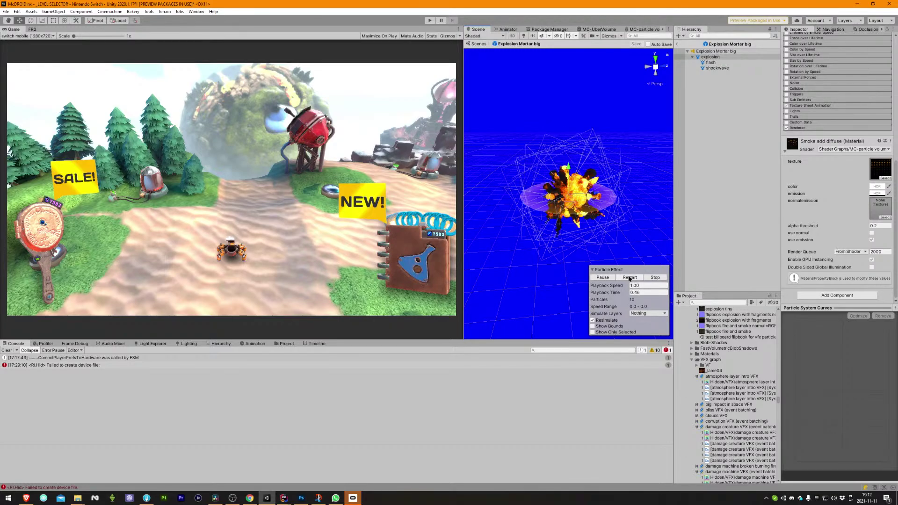
click(629, 278)
click(630, 278)
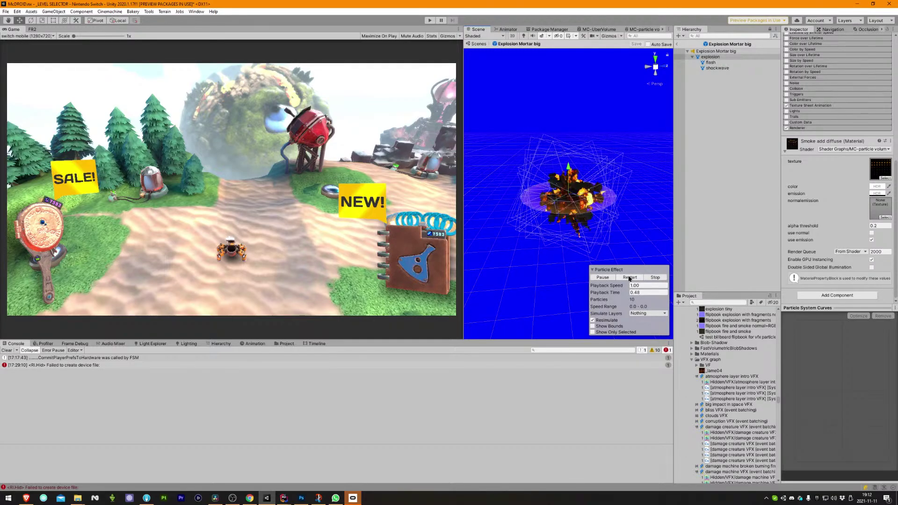
Leave the Explosion Mortar big prefab, select Level Selector Pod (5) in the level selector scene, and expand its Level Selector script.
click(678, 45)
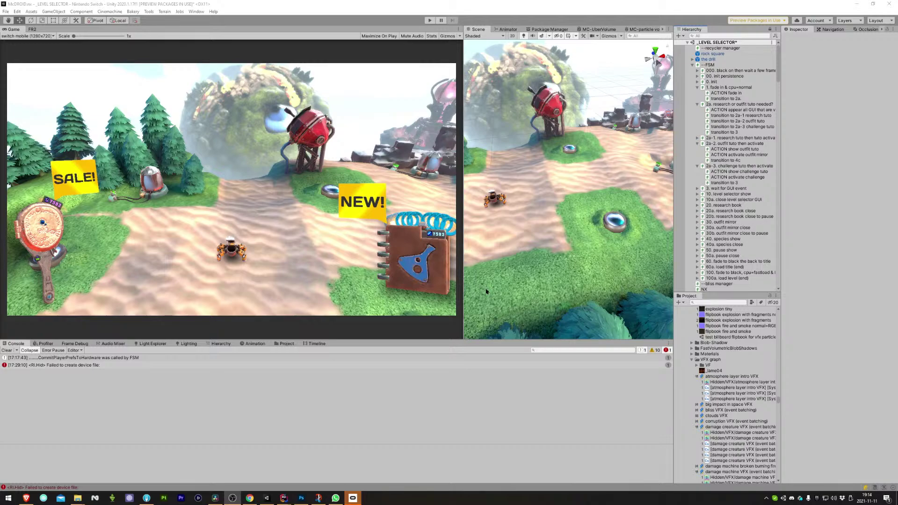
drag(541, 163, 547, 197)
click(547, 197)
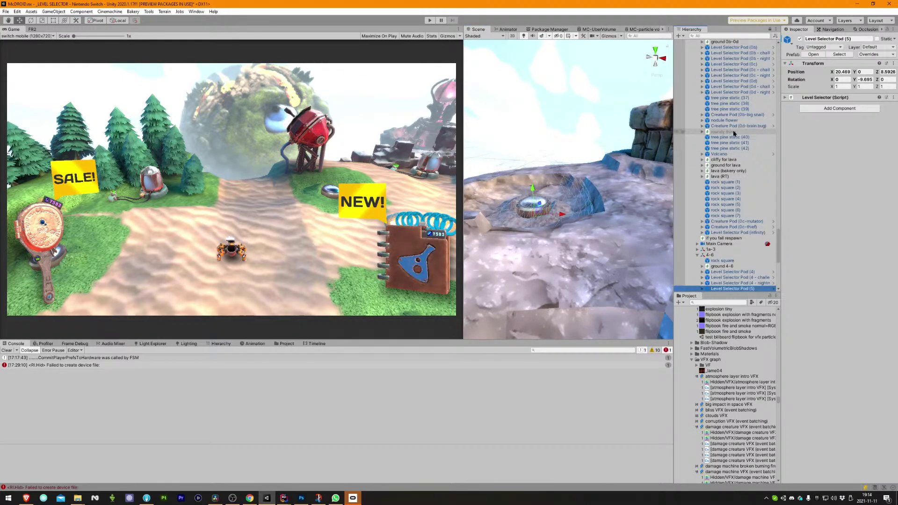
scroll(748, 262, down, 3)
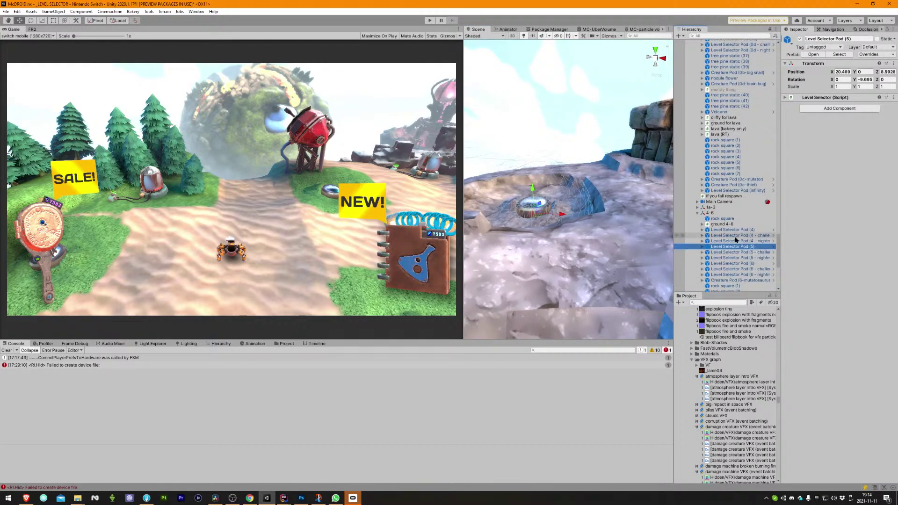
click(815, 99)
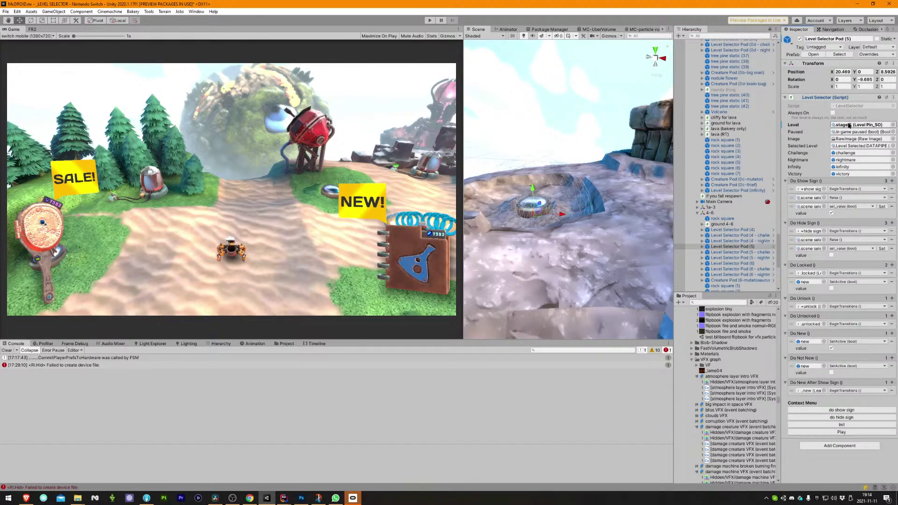
Locate the pod's assigned level asset in the project and inspect the stage.5 level settings.
click(848, 125)
scroll(749, 445, down, 3)
click(709, 440)
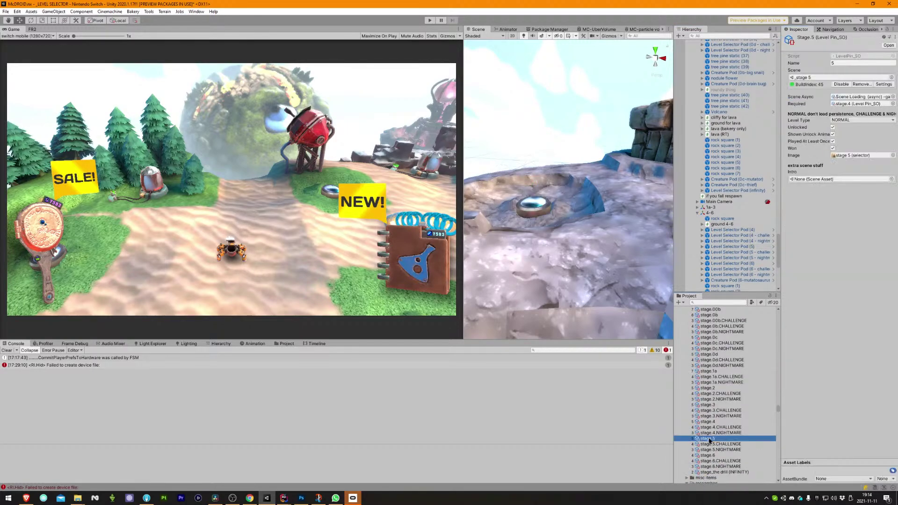
click(849, 107)
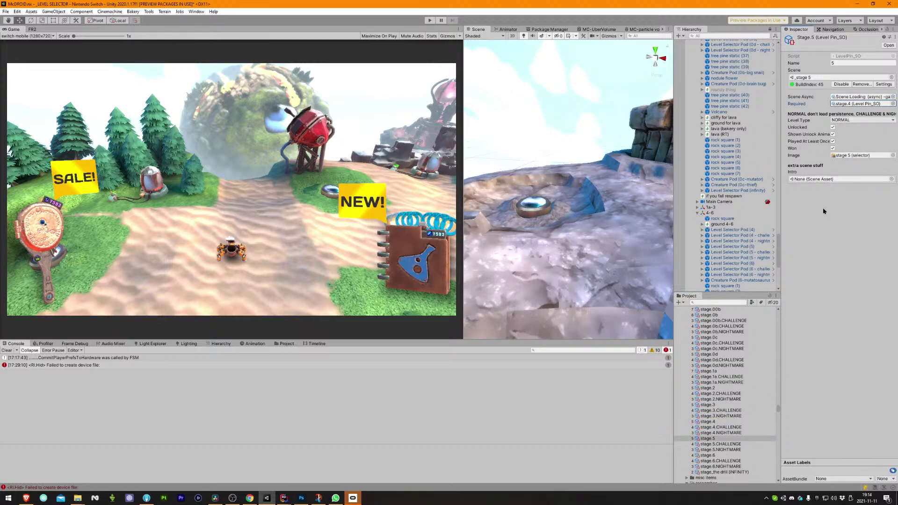
click(730, 438)
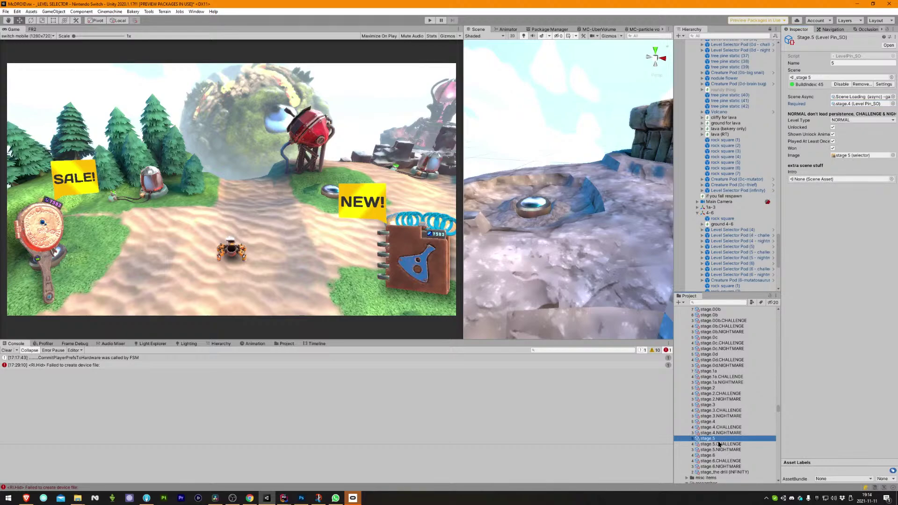
Search the project for "english", select the english text asset, and switch to the code editor to view english.txt.
click(724, 302)
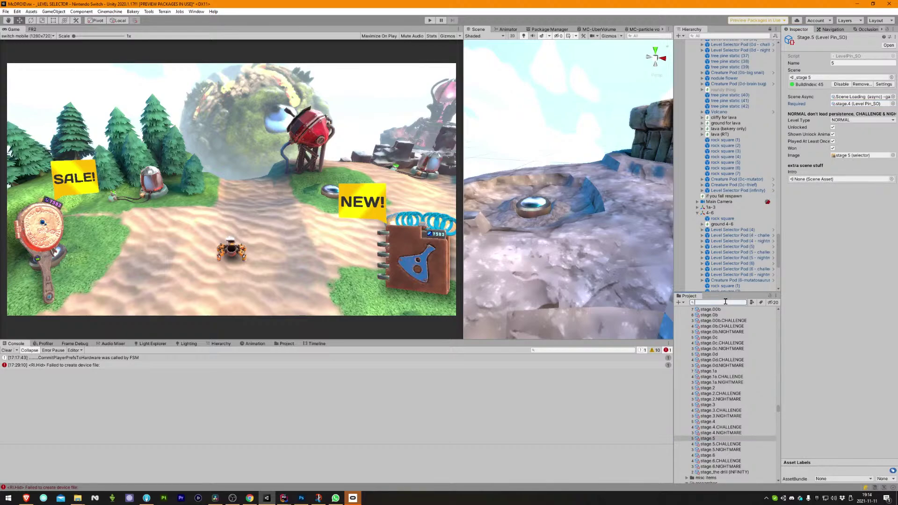
text(english)
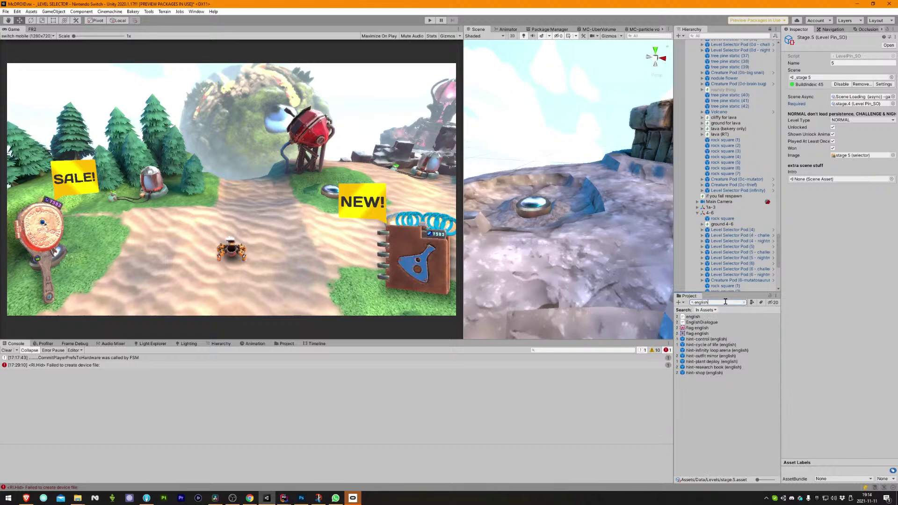
click(692, 317)
key(alt+Tab)
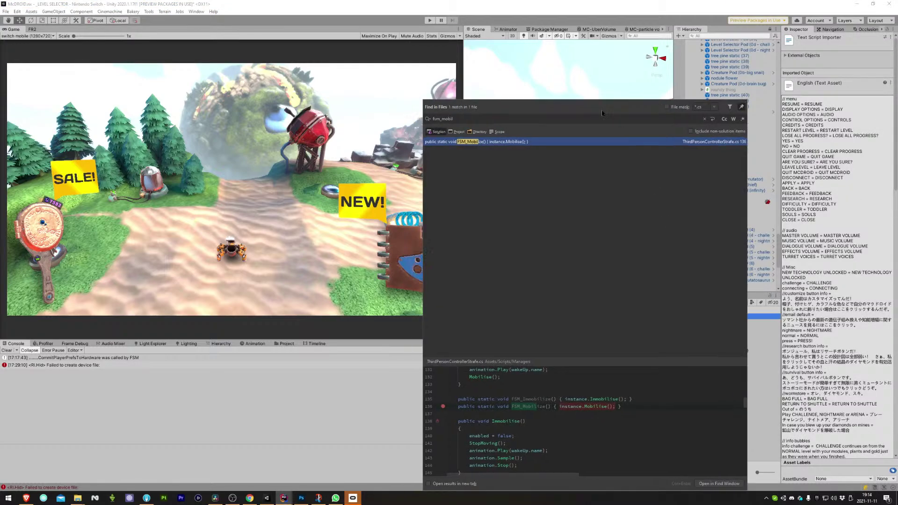
key(alt+Tab)
key(alt+Tab)
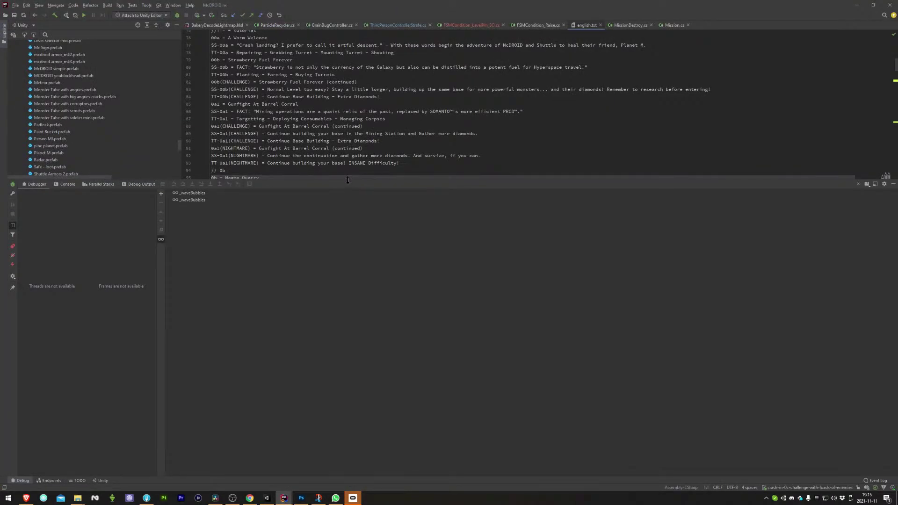
Enlarge the text area of the code editor and skim english.txt down to the level selector and outfit entries.
drag(345, 181, 346, 413)
scroll(370, 301, down, 15)
scroll(370, 301, down, 20)
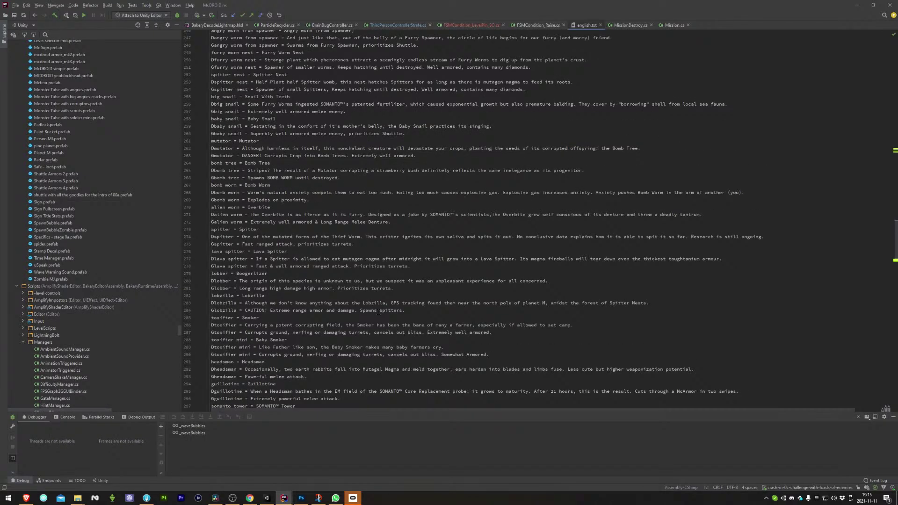
scroll(372, 310, down, 20)
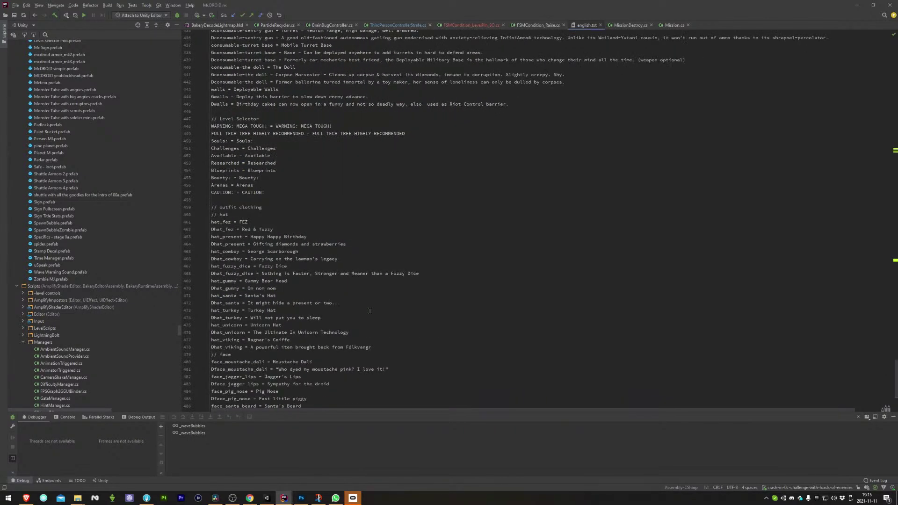
Review the Research, Zoo, mission and stage sections of english.txt back up to the info bubble texts.
scroll(360, 313, up, 20)
scroll(361, 313, up, 20)
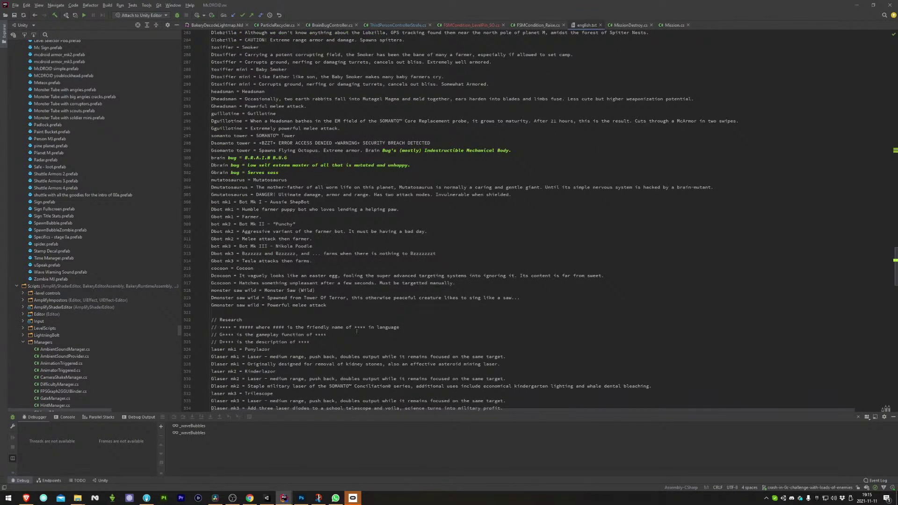
scroll(352, 334, up, 10)
scroll(243, 202, up, 10)
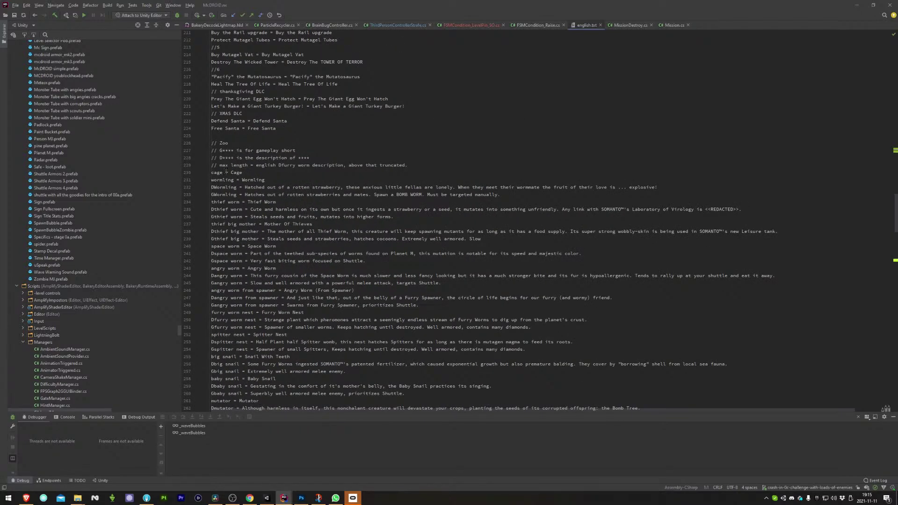
click(225, 172)
scroll(290, 192, up, 20)
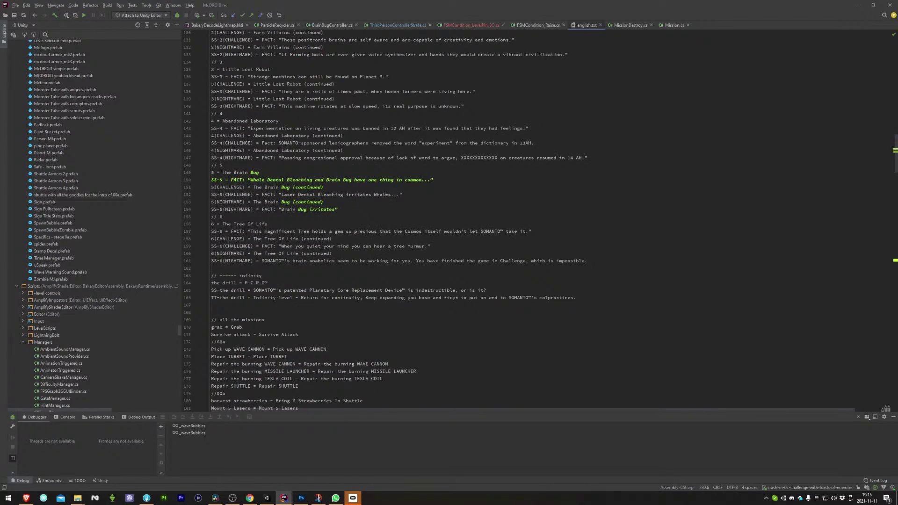
scroll(396, 302, up, 20)
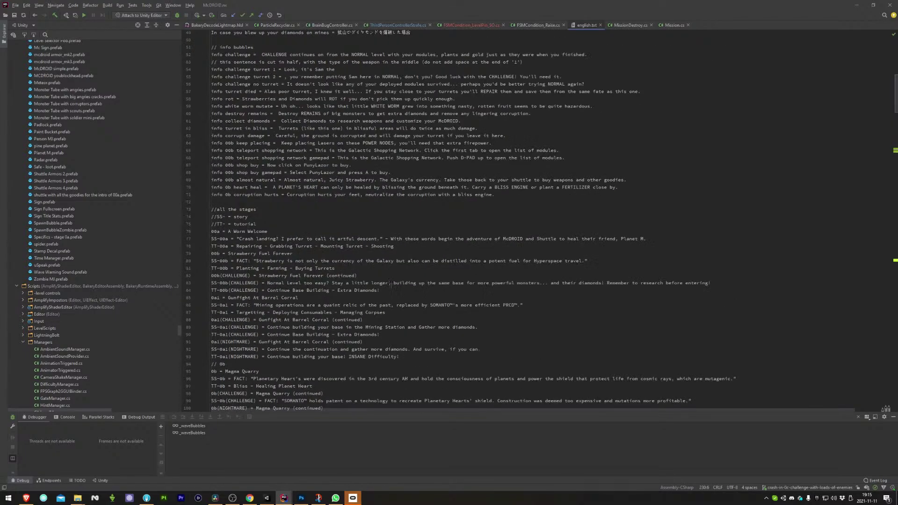
Skim english.txt to its end, go back up to the stage 5 Brain Bug texts, and switch back to Unity.
scroll(401, 308, down, 20)
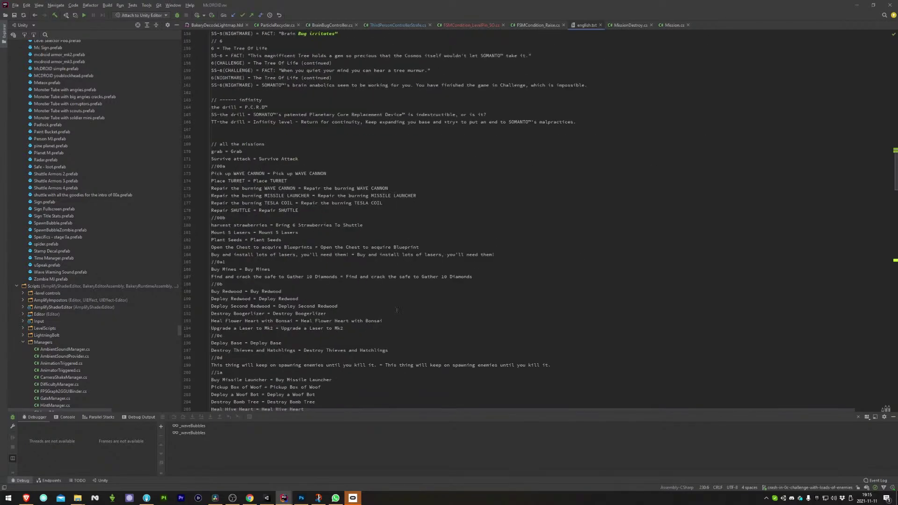
scroll(395, 313, down, 20)
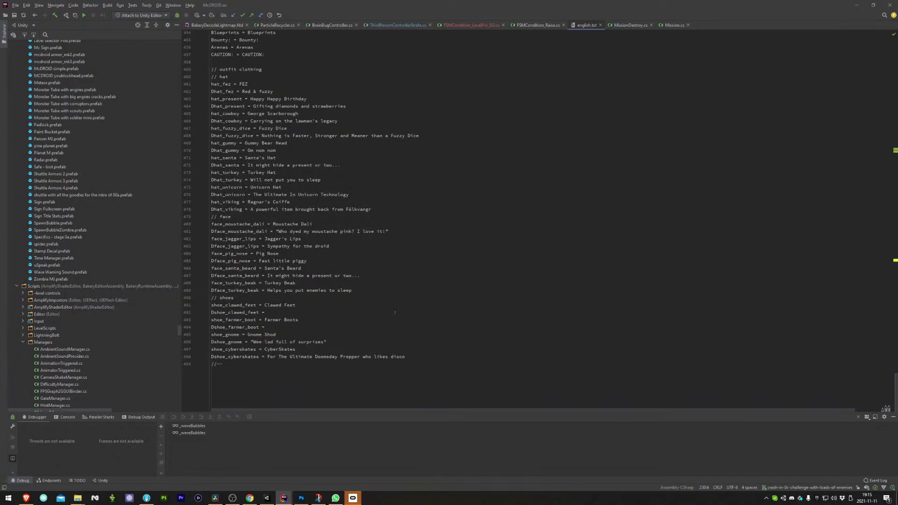
scroll(395, 313, up, 18)
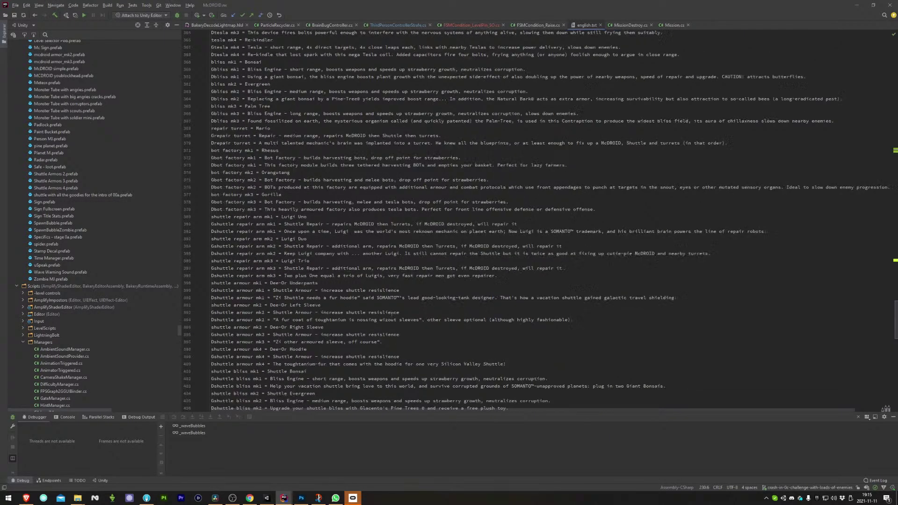
scroll(391, 314, up, 16)
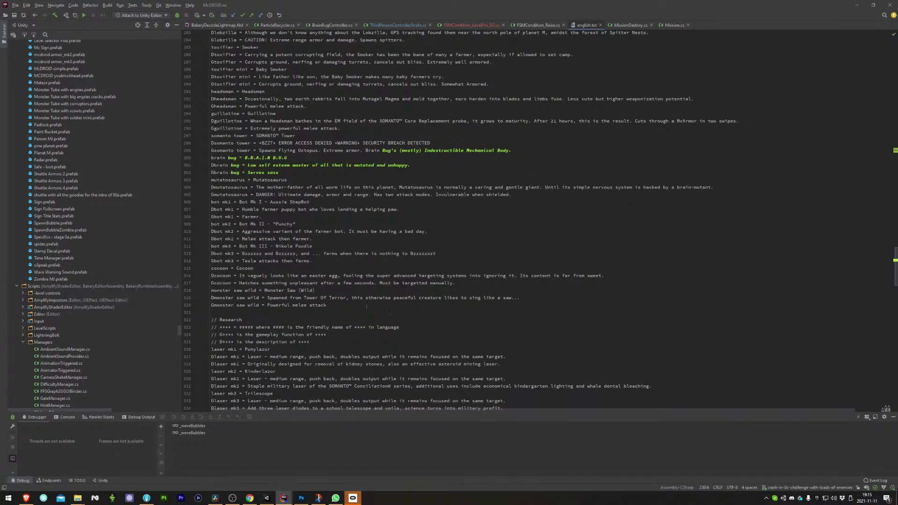
scroll(390, 313, up, 11)
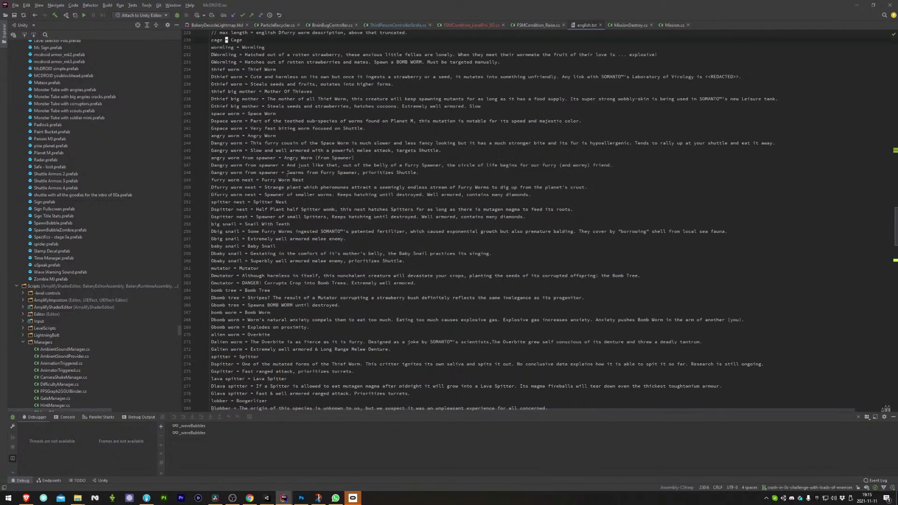
scroll(287, 173, up, 9)
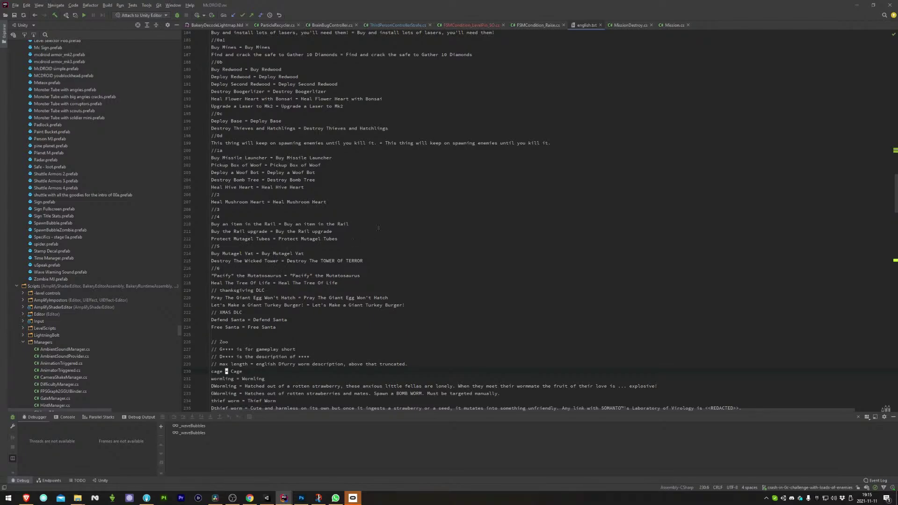
scroll(378, 228, up, 5)
scroll(378, 228, up, 7)
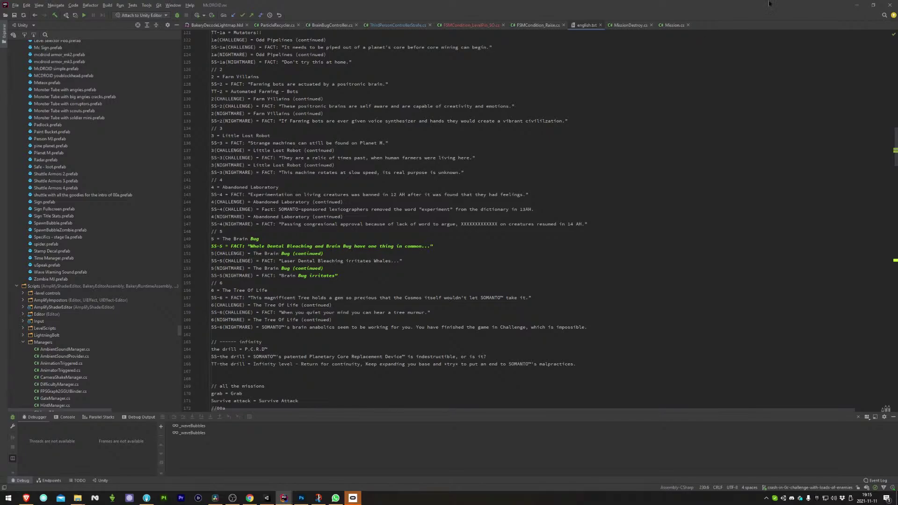
key(alt+Tab)
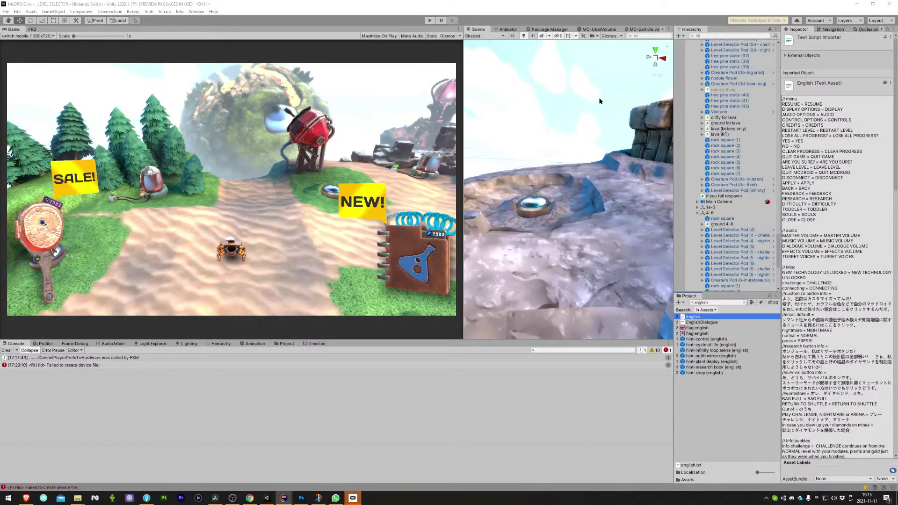
Widen the Game view slightly, give the Console a little more height, and start closing the Unity editor.
click(534, 3)
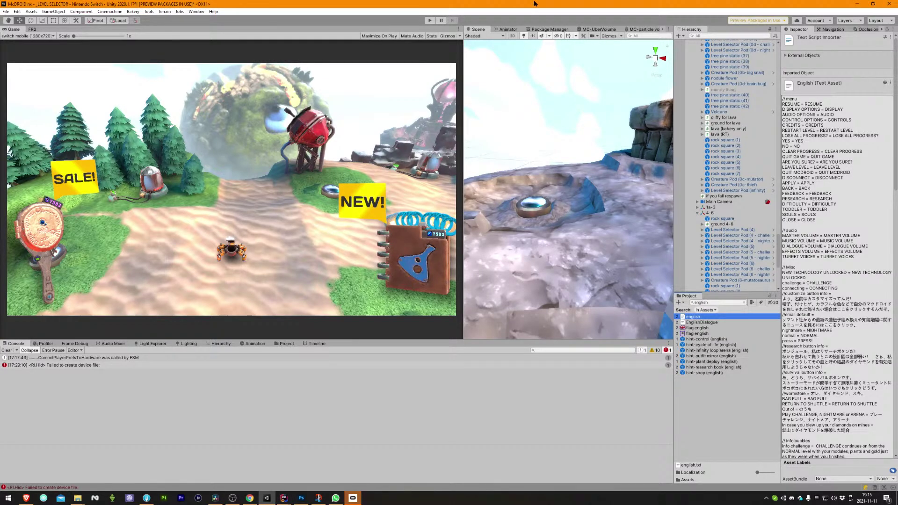
drag(462, 197, 477, 206)
click(700, 417)
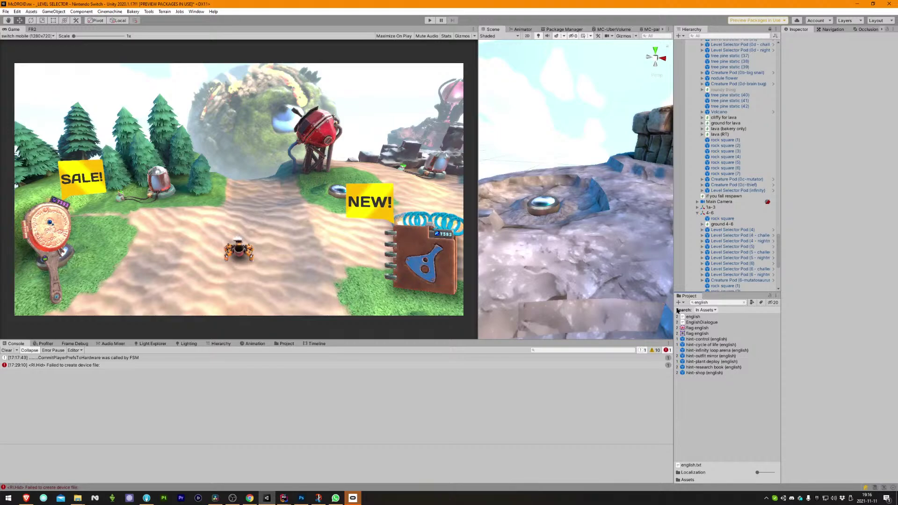
drag(460, 340, 466, 331)
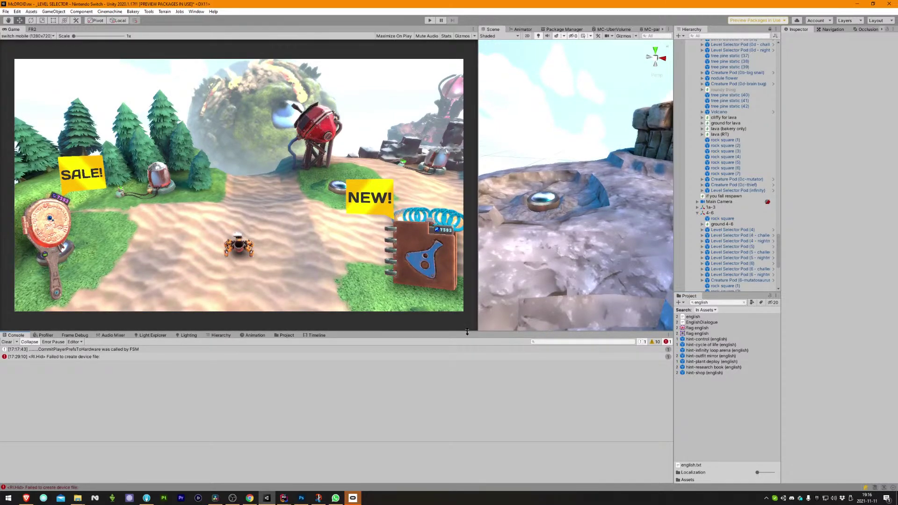
click(889, 4)
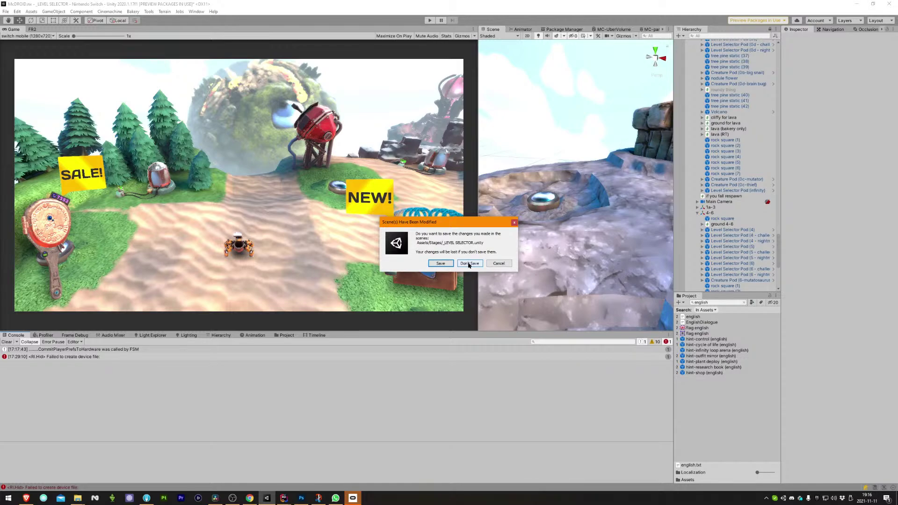
Switch to Fork and inspect the local changes to skybox blue.mat and skybox bluescreen.mat.
click(146, 498)
click(60, 43)
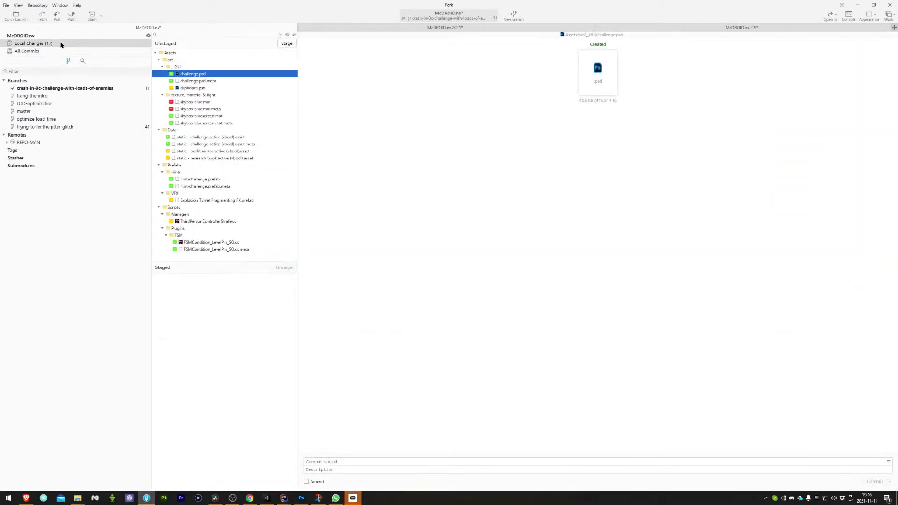
click(205, 90)
click(203, 102)
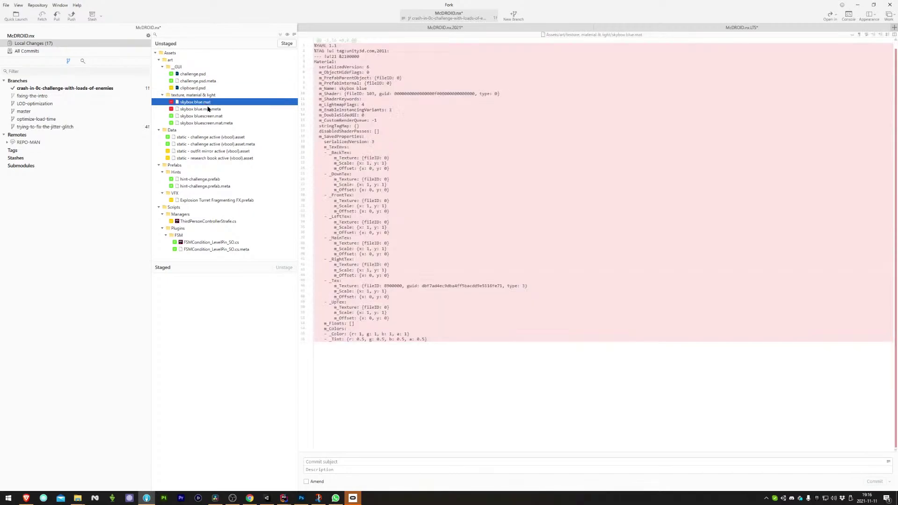
click(213, 117)
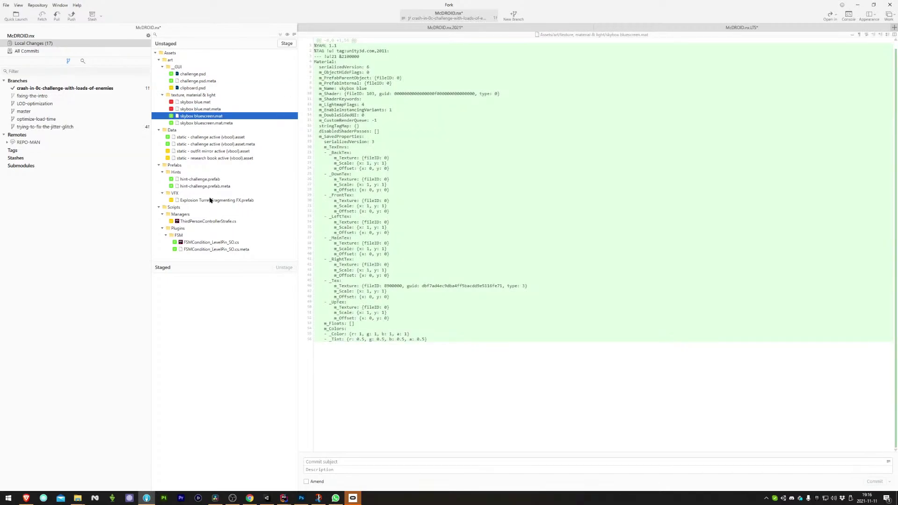
View the latest commit of the crash-in-0c-challenge-with-loads-of-enemies branch in the commit history, and return to the local changes.
click(27, 51)
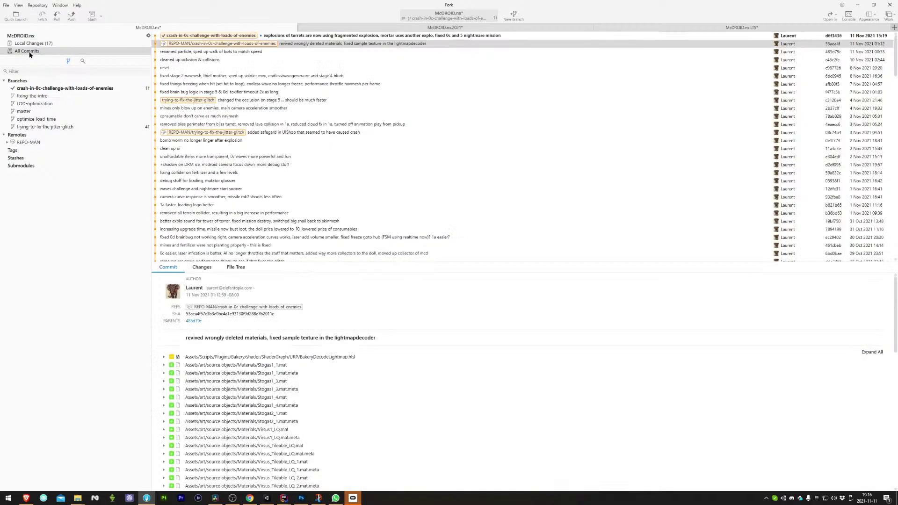
click(300, 36)
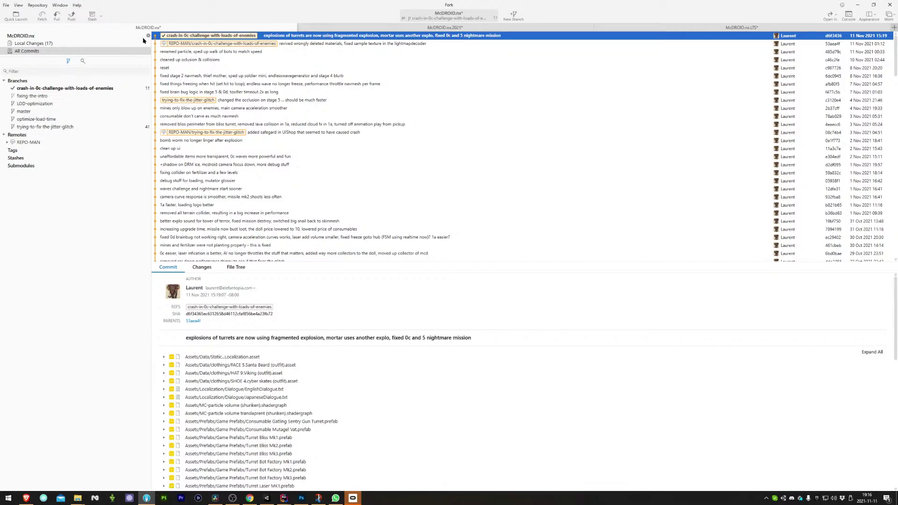
click(34, 45)
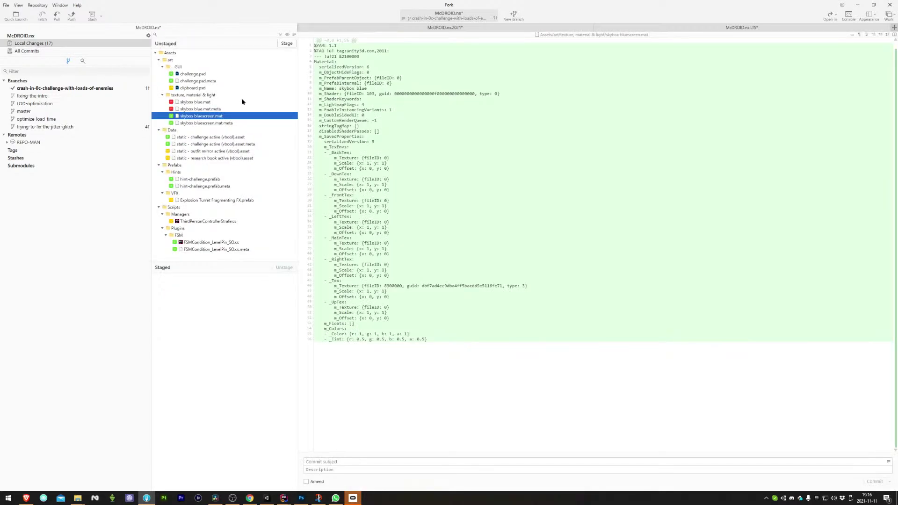
Switch to Unity, save the _LEVEL SELECTOR scene changes to finish closing the editor, and return to Fork.
key(alt+Tab)
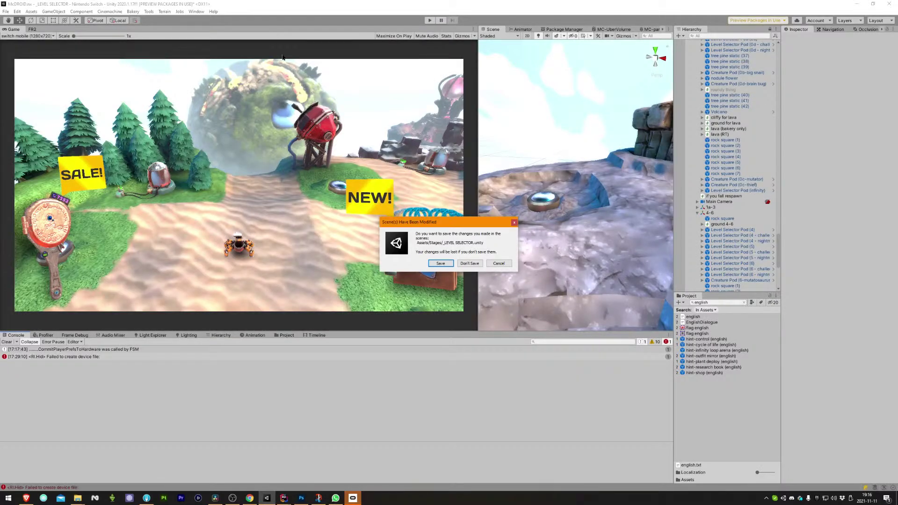
click(440, 263)
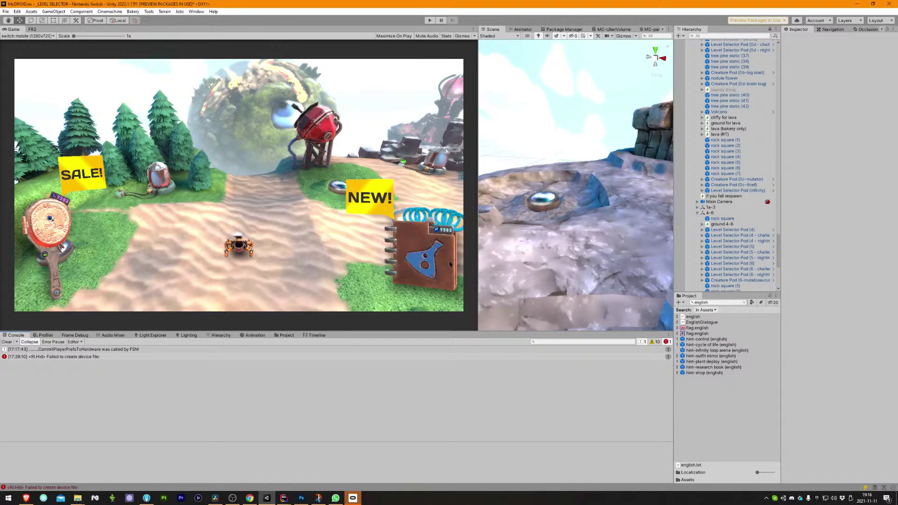
key(alt+Tab)
Skim the refreshed list of unstaged files and view the diff of stage.00a.asset in the Levels folder.
scroll(227, 192, down, 5)
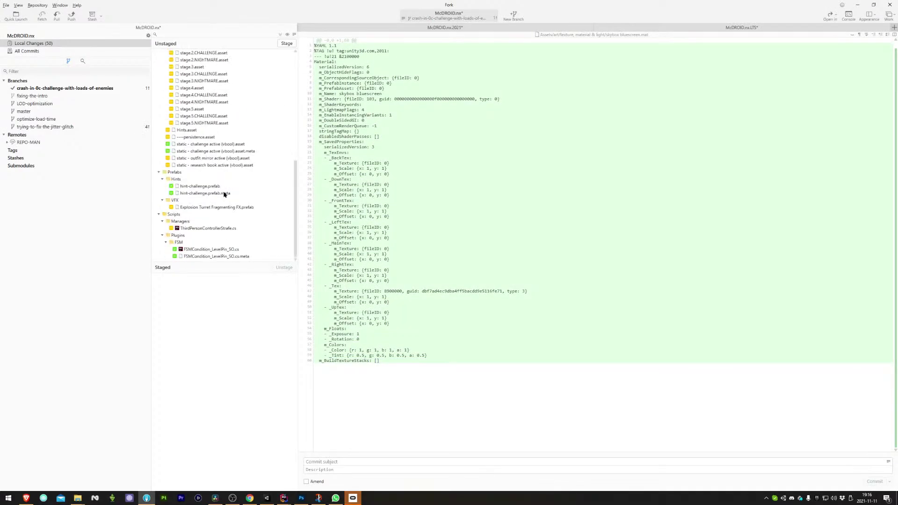
scroll(226, 192, up, 5)
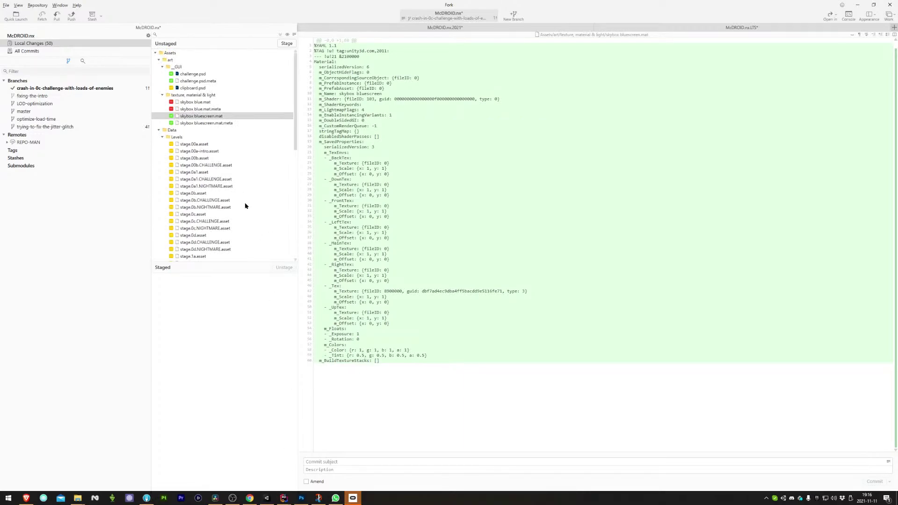
click(215, 136)
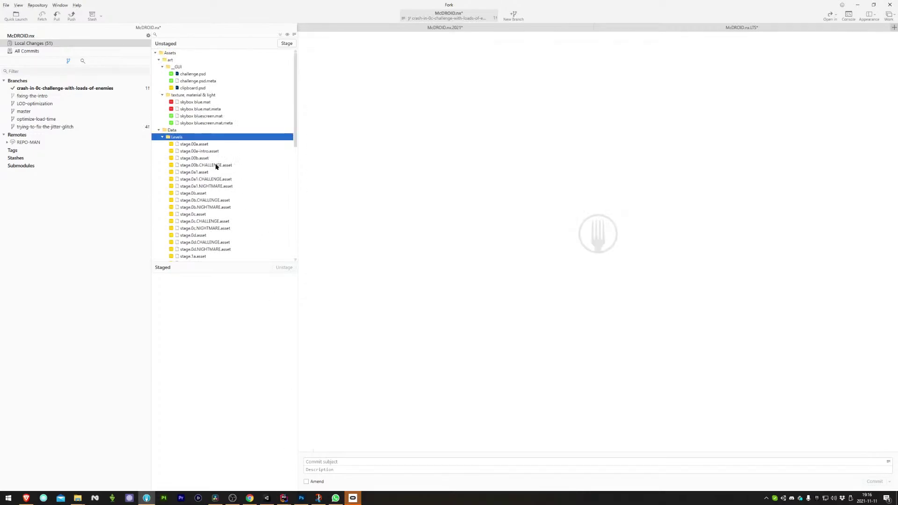
click(197, 143)
scroll(223, 164, down, 4)
scroll(223, 164, down, 2)
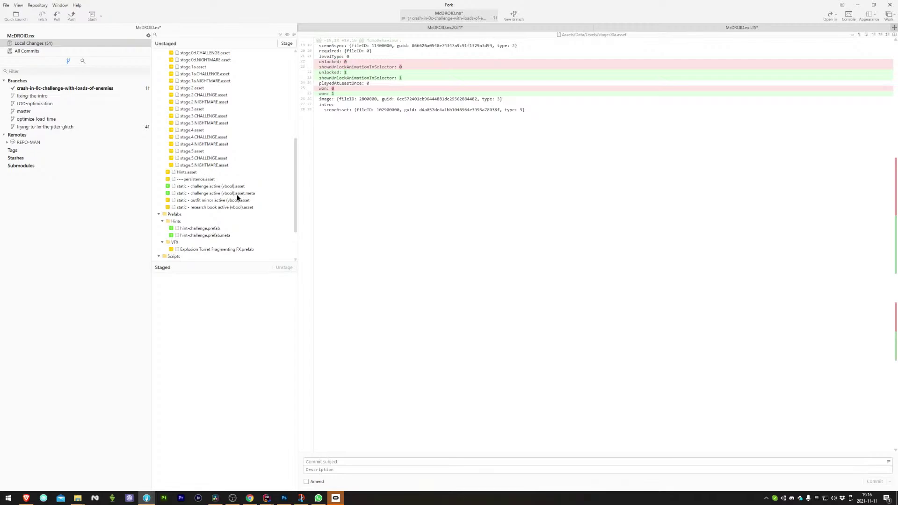
scroll(234, 227, down, 2)
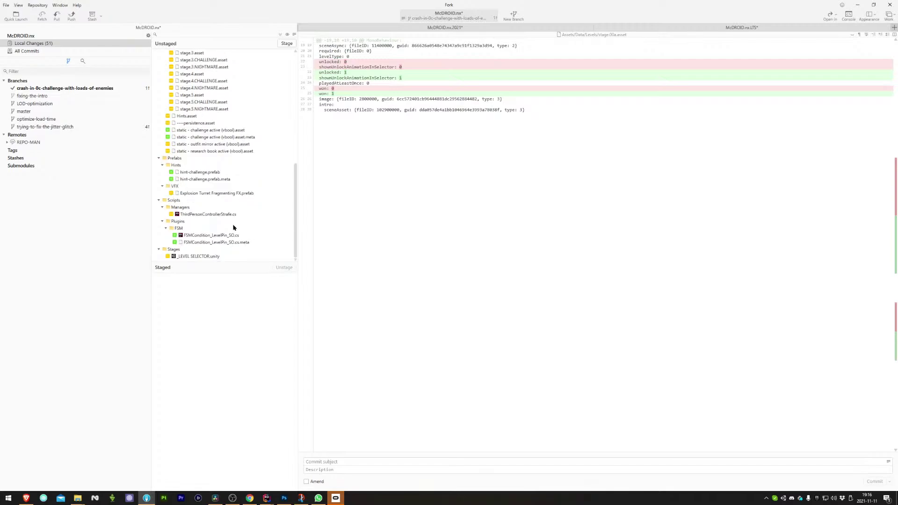
Review the diff of _LEVEL SELECTOR.unity, including the added intro challenge objects and the root order and rotation changes.
click(191, 257)
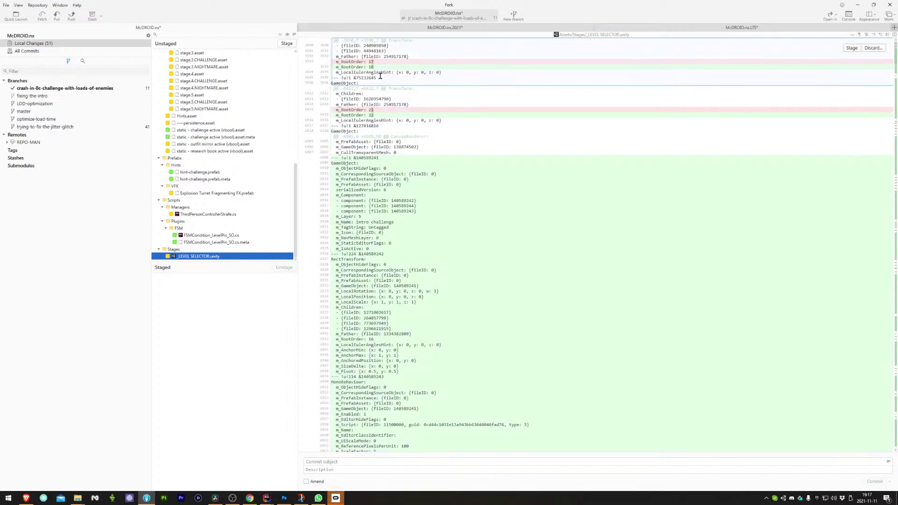
scroll(443, 227, down, 10)
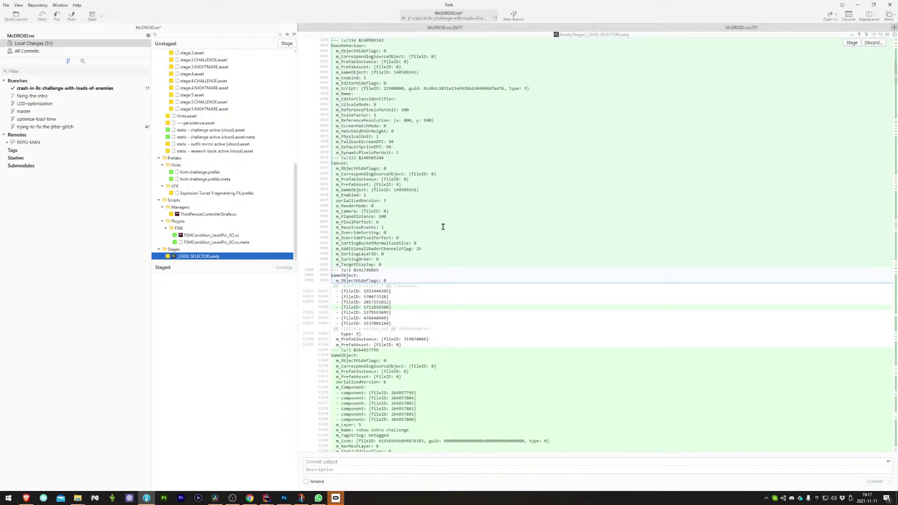
scroll(443, 226, down, 10)
scroll(443, 226, up, 10)
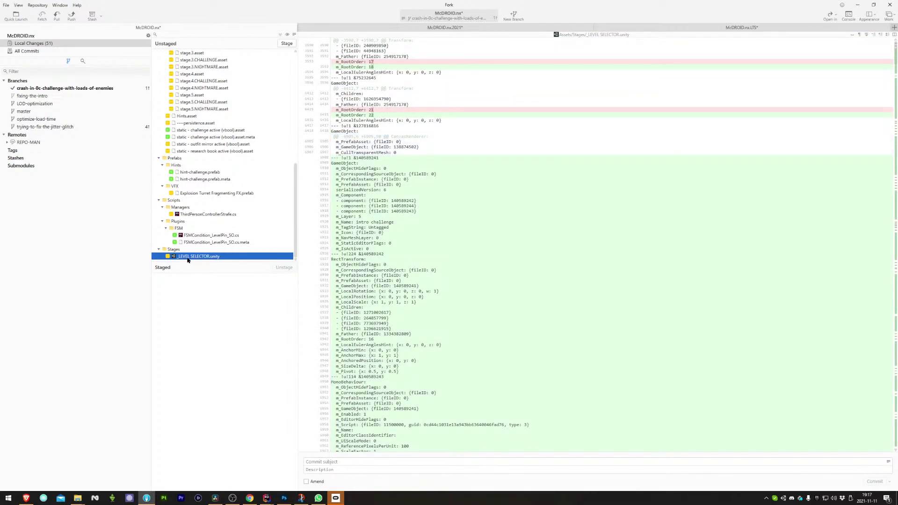
scroll(477, 292, down, 10)
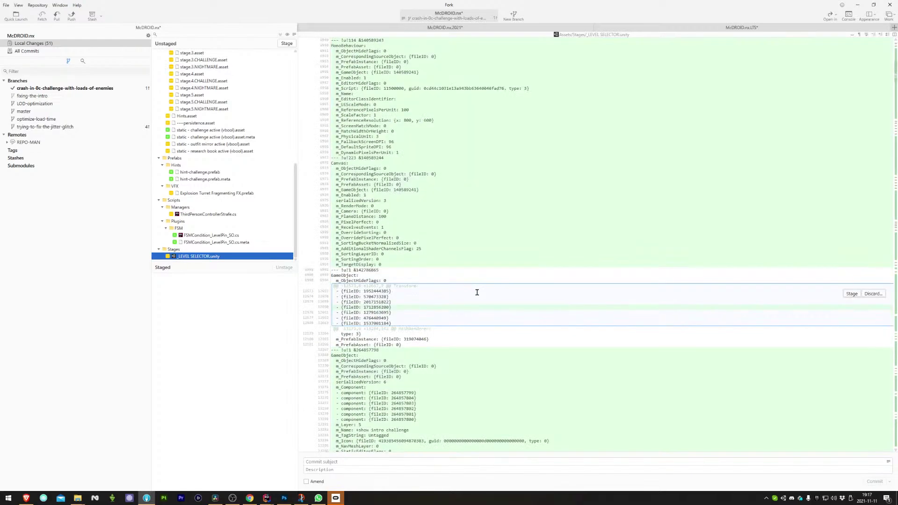
scroll(477, 293, up, 15)
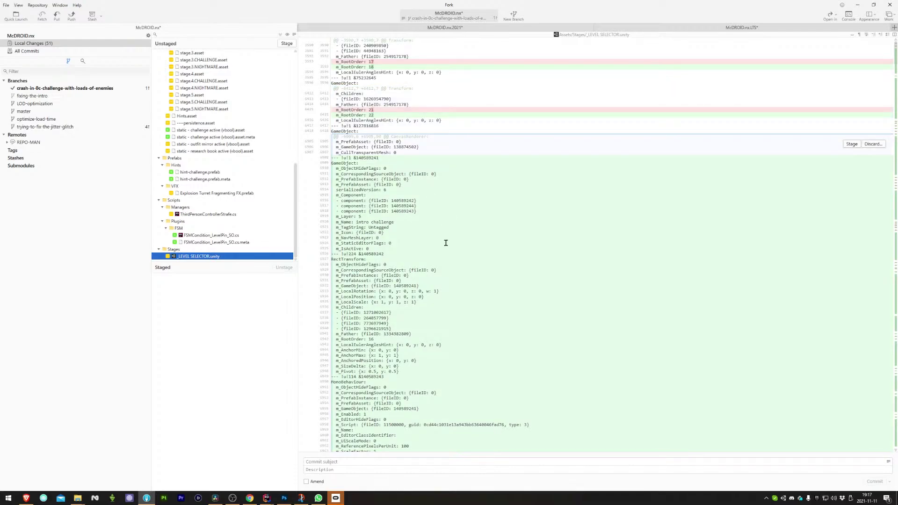
scroll(445, 243, down, 15)
scroll(456, 259, down, 10)
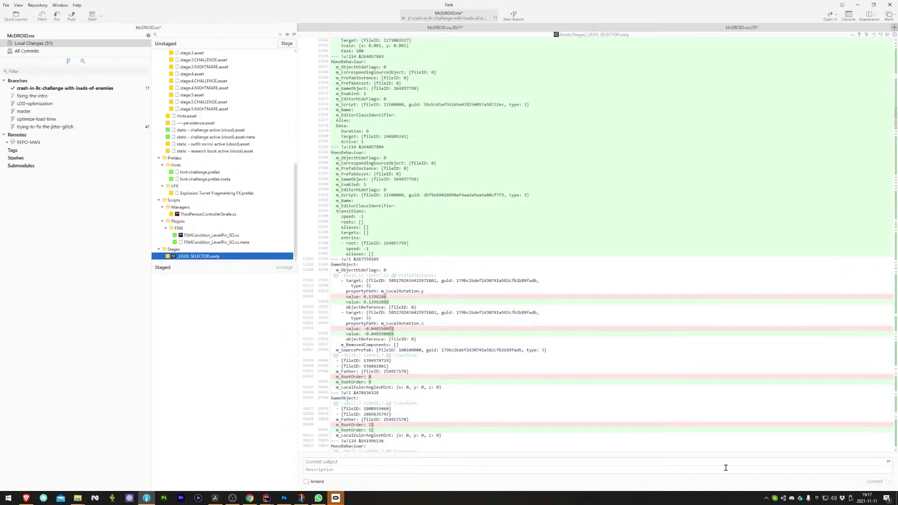
Reopen the McDROID.nx project through Unity Hub and switch to its Unity editor.
right_click(783, 498)
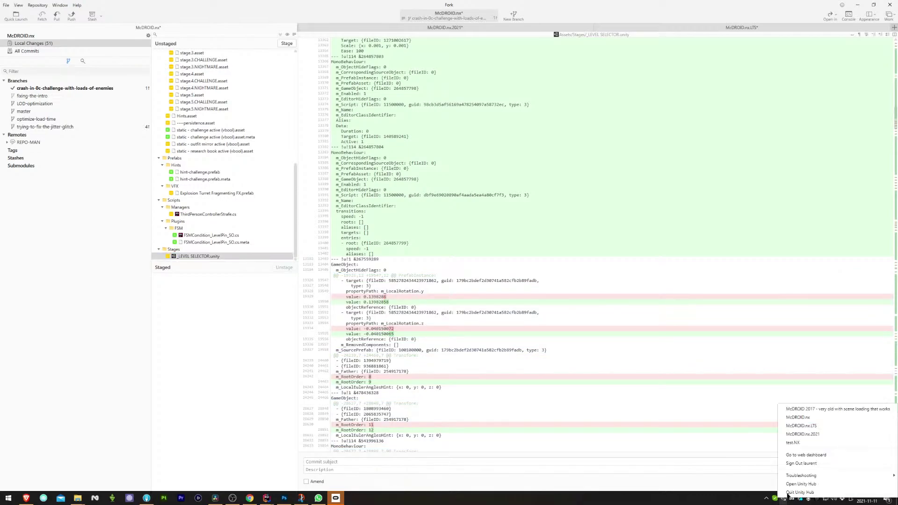
click(812, 419)
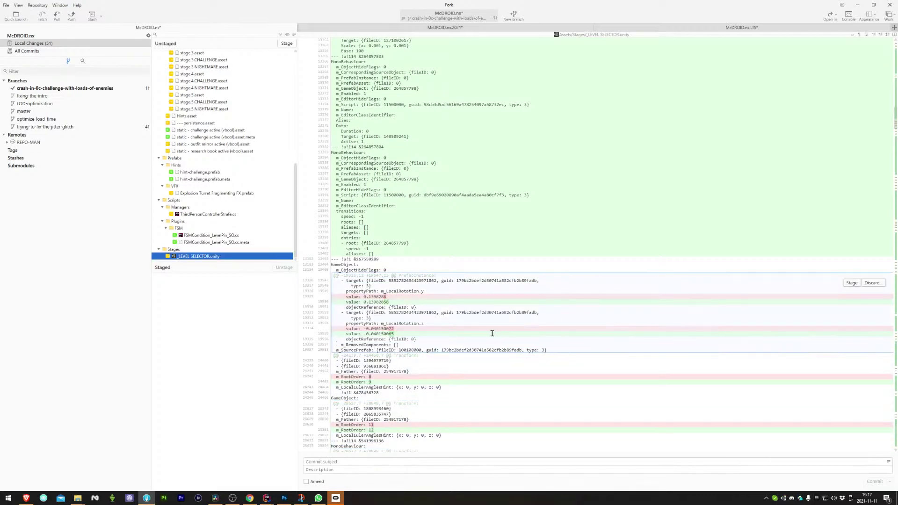
click(423, 301)
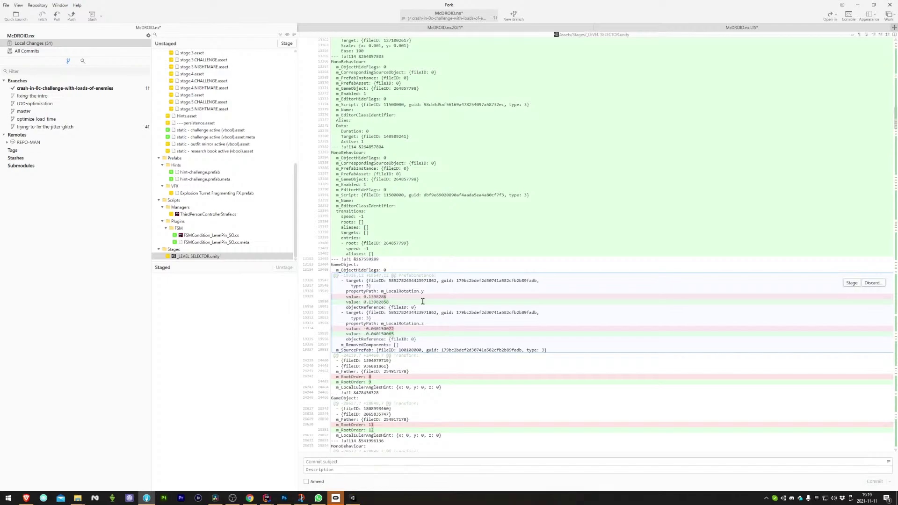
key(alt+Tab)
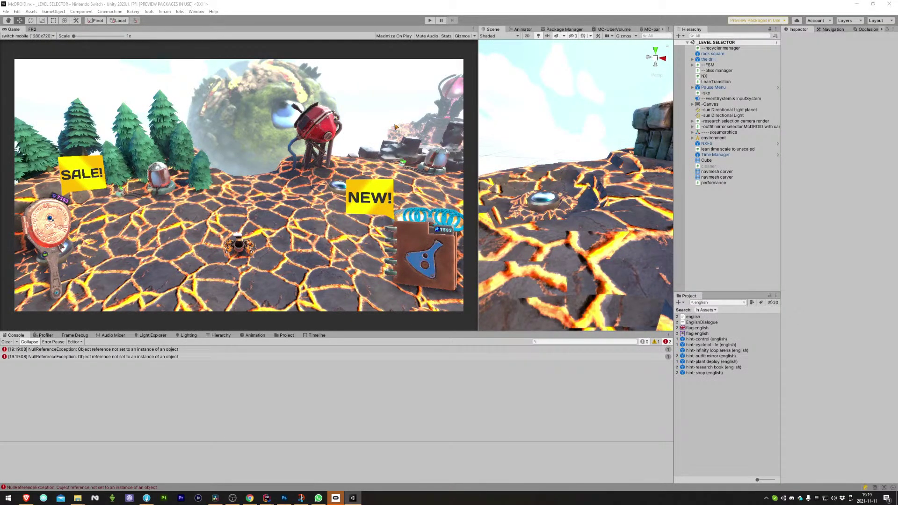
Expand the --FSM object in the hierarchy and resize the Game, Console, Hierarchy and Project areas to give its states more room.
drag(476, 167, 461, 167)
drag(407, 331, 385, 304)
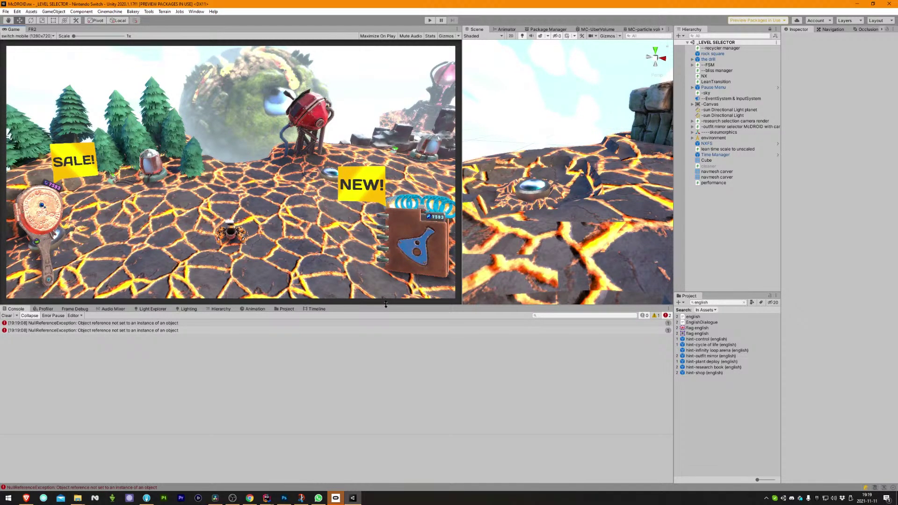
click(709, 65)
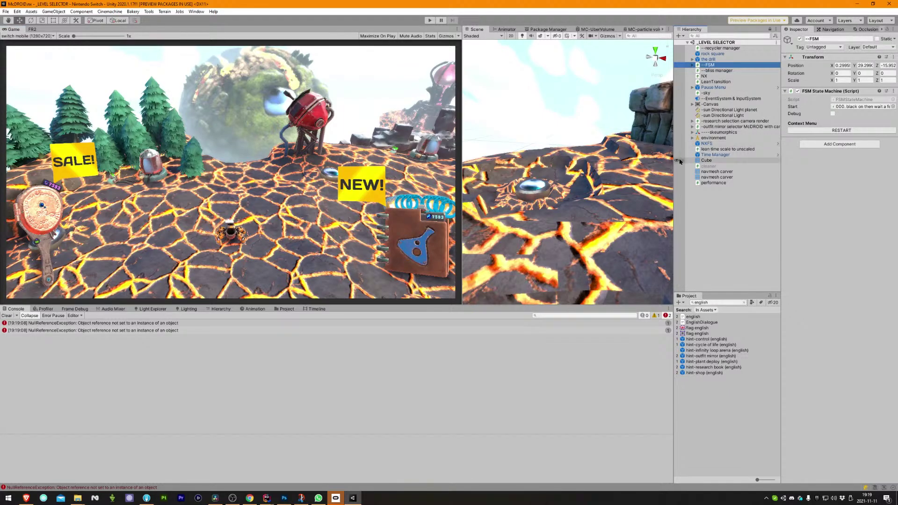
key(Right)
drag(674, 170, 605, 164)
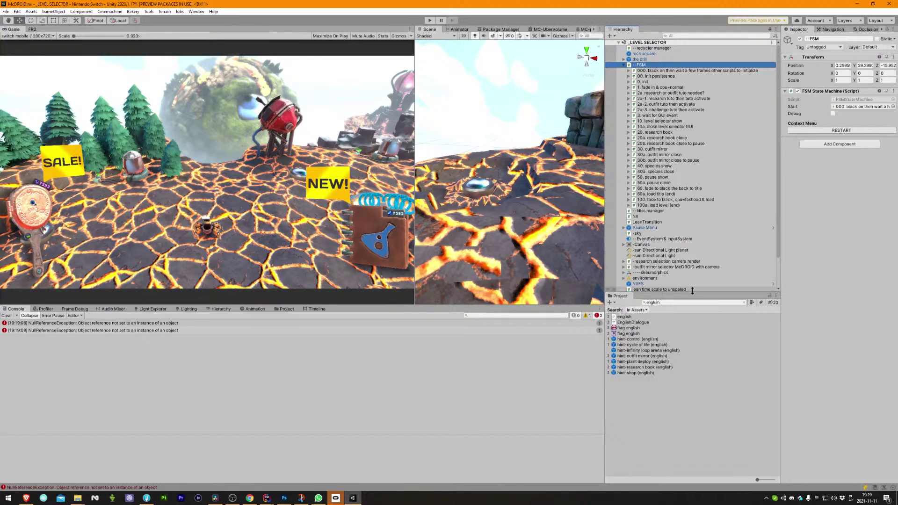
drag(692, 290, 691, 340)
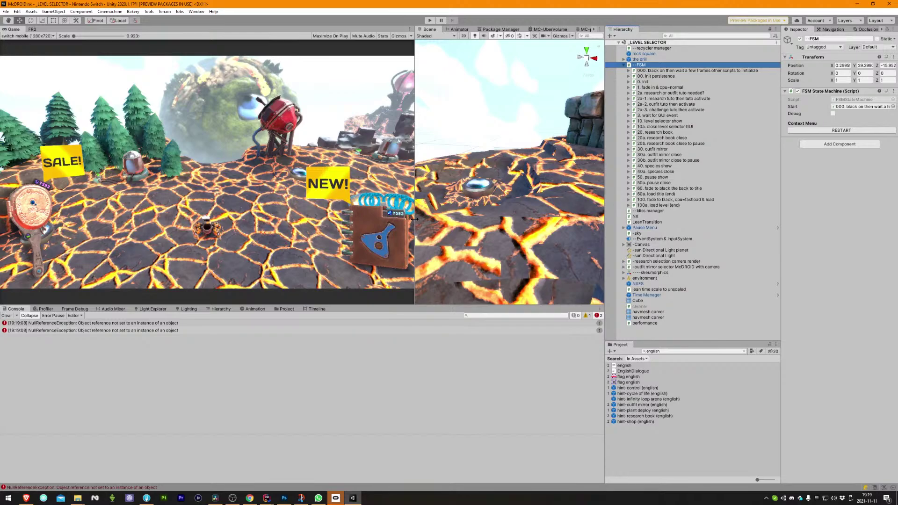
drag(414, 218, 350, 219)
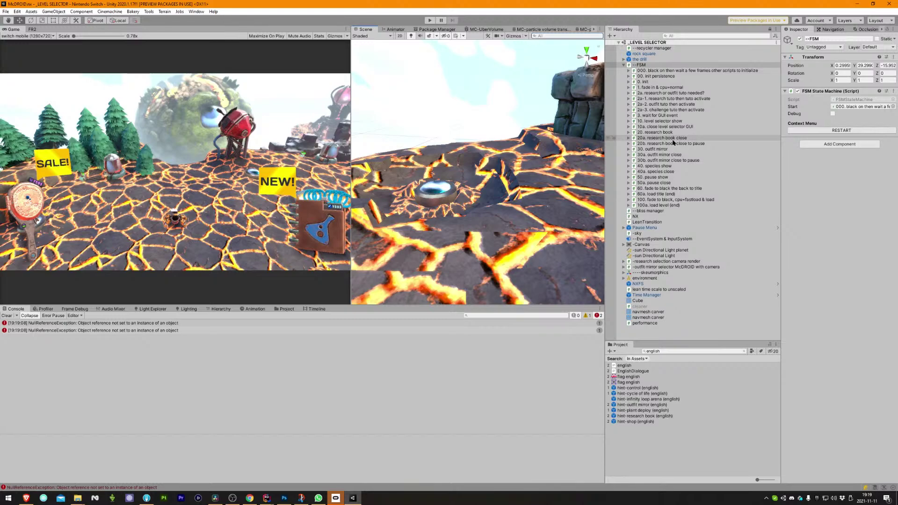
Expand the "2a-3. challenge tuto then activate" state and inspect its show challenge tuto and activate challenge actions.
click(662, 110)
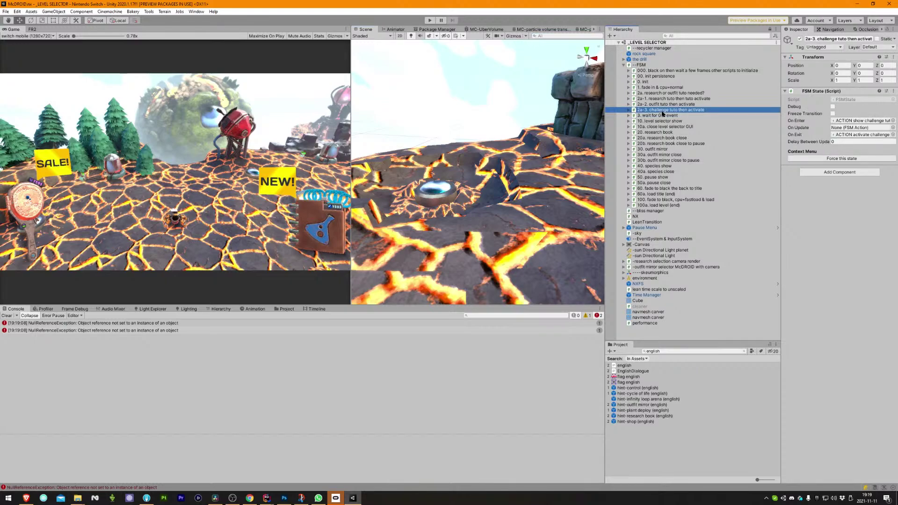
key(Right)
key(Down)
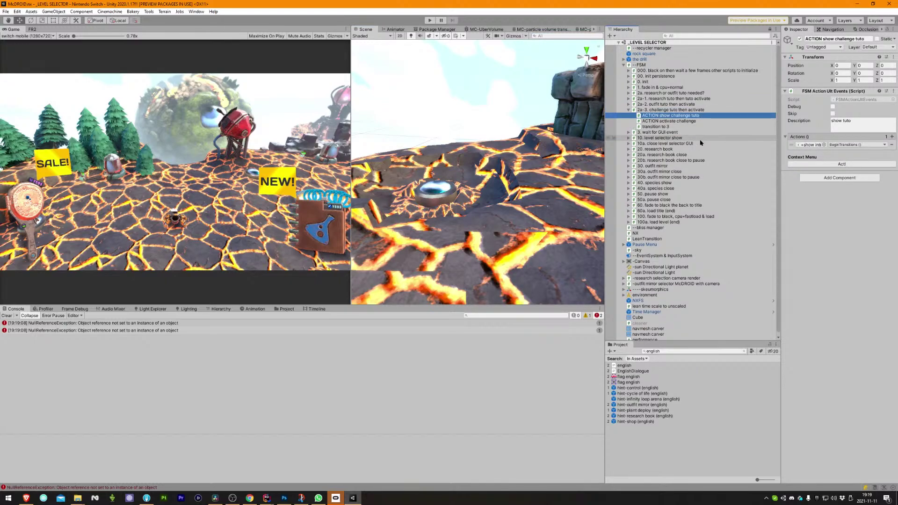
key(Down)
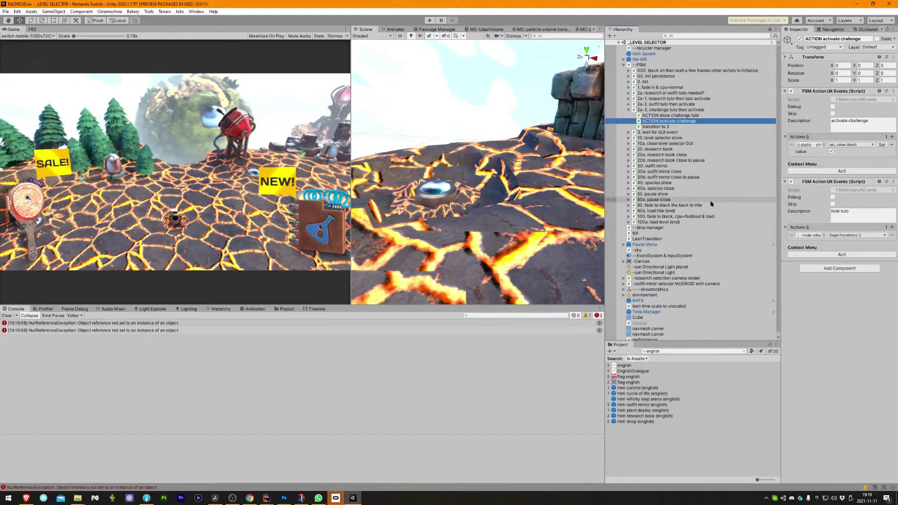
Widen the Inspector and inspect the challenge state's "transition to 3" and the GUI-appearing action inside "2a. research or outfit tuto needed?".
key(Down)
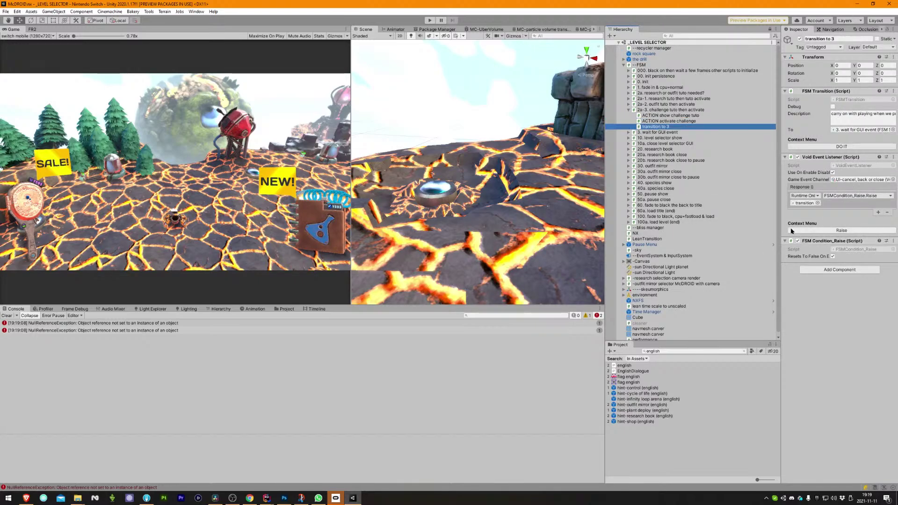
drag(781, 218, 720, 206)
click(571, 92)
key(Right)
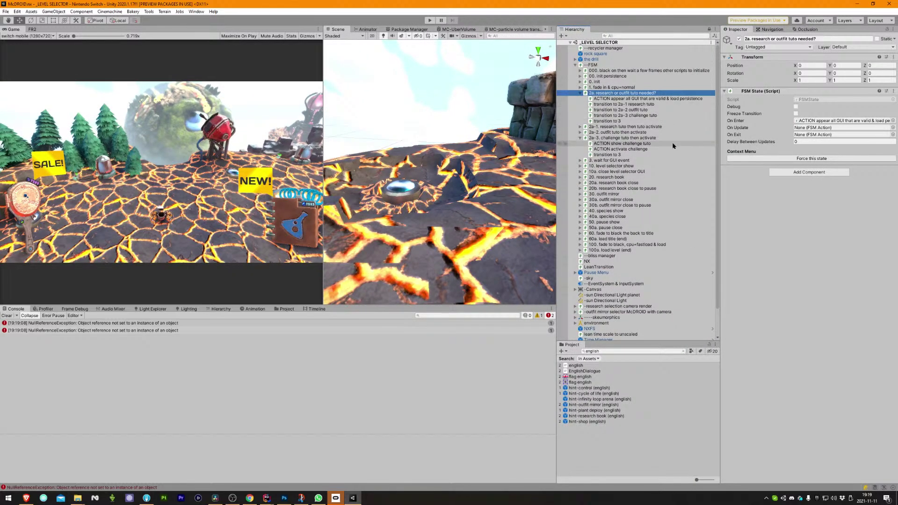
key(Down)
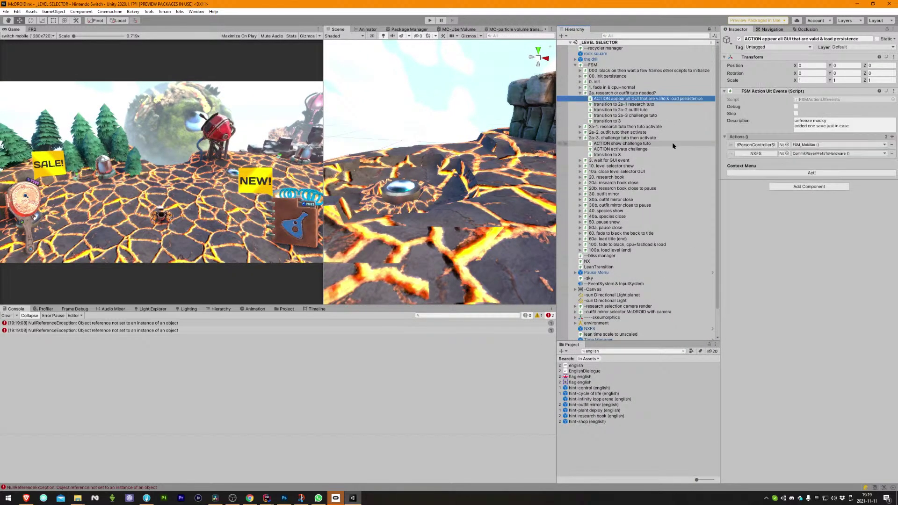
Collapse the "2a. research or outfit tuto needed?" and "2a-3. challenge tuto then activate" states, ending on the 000 state in the hierarchy.
click(602, 71)
key(Down)
key(Down)
key(Down)
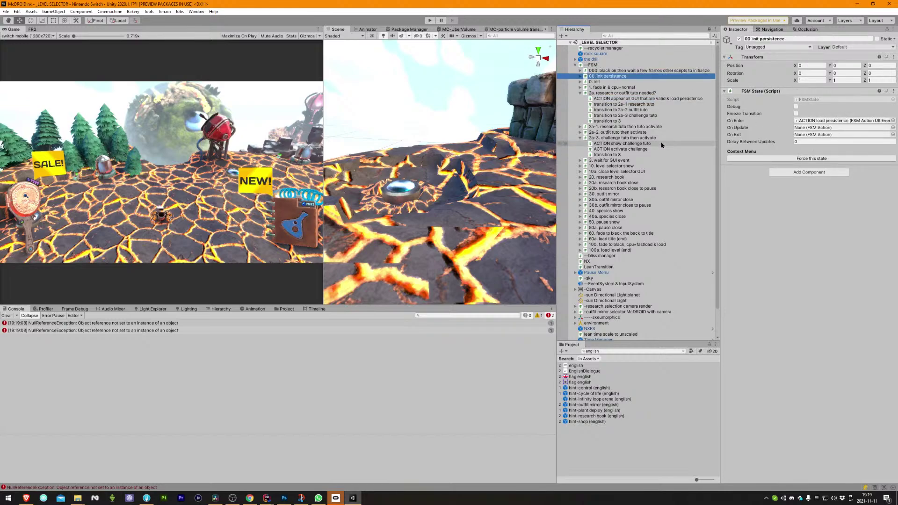
key(Down)
key(Left)
key(Down)
key(Down)
key(Down)
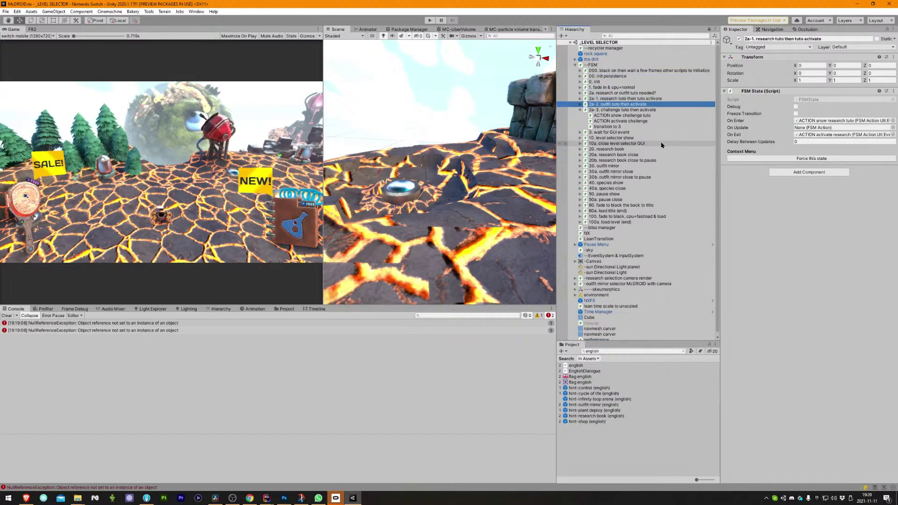
key(Left)
key(Up)
key(Up)
key(Up)
key(Up)
key(Up)
key(Up)
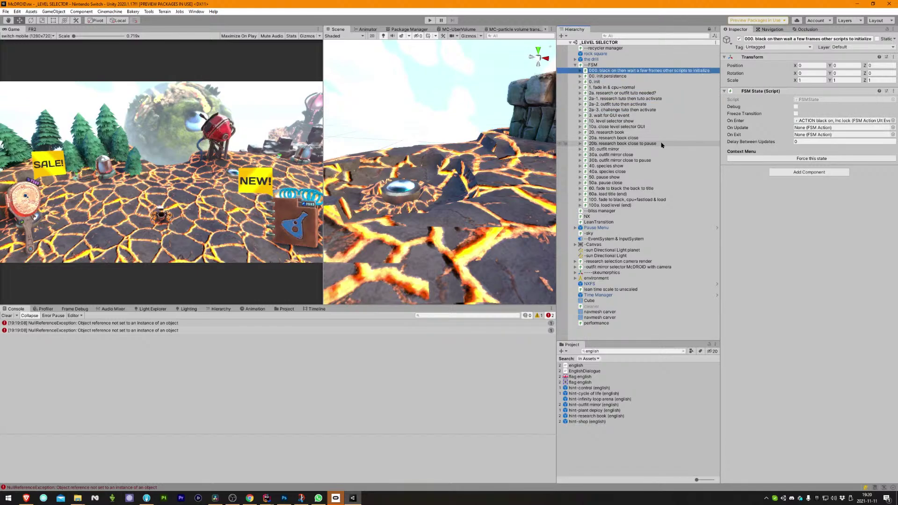
Expand "1. fade in & cpu=normal" and inspect its "transition to 2a", locating the state that the transition leads to.
key(Down)
key(Down)
key(Right)
key(Down)
key(Down)
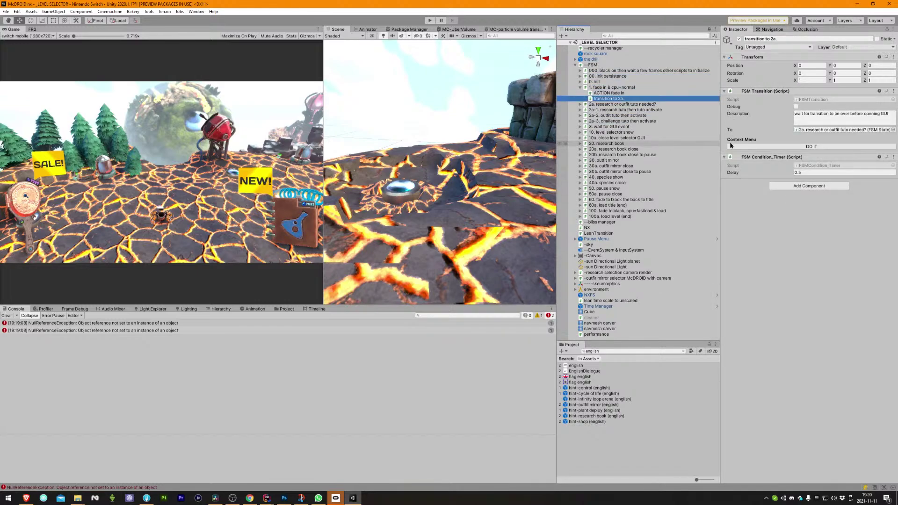
click(808, 130)
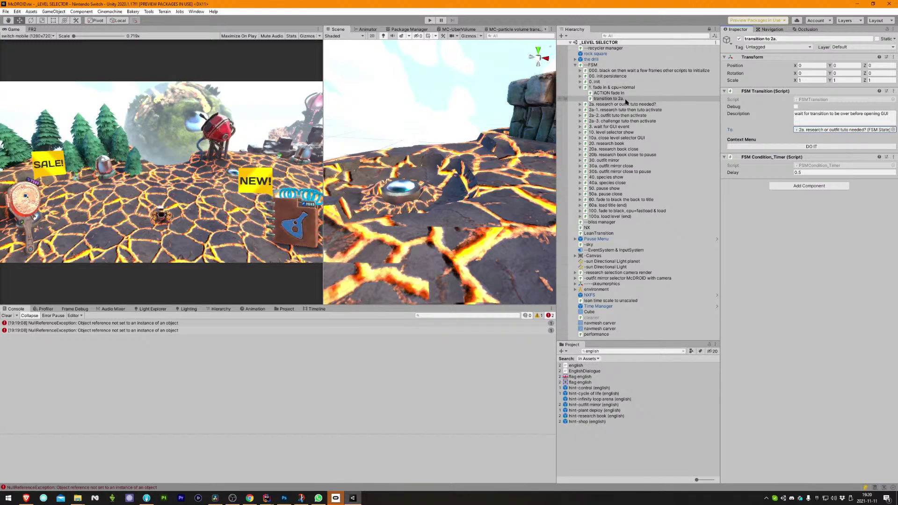
Collapse the fade in state, inspect the --FSM state machine's Start reference and select the 000 state it points to.
key(Left)
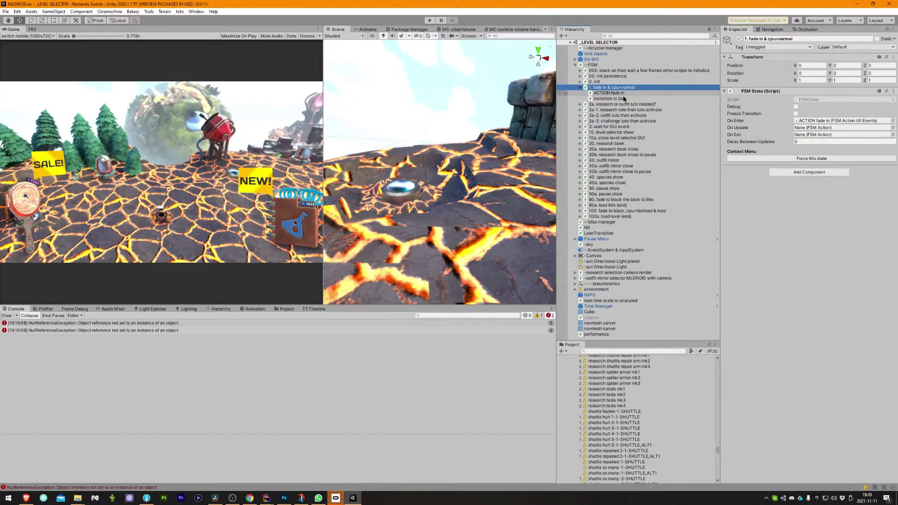
key(Left)
key(Up)
key(Up)
key(Up)
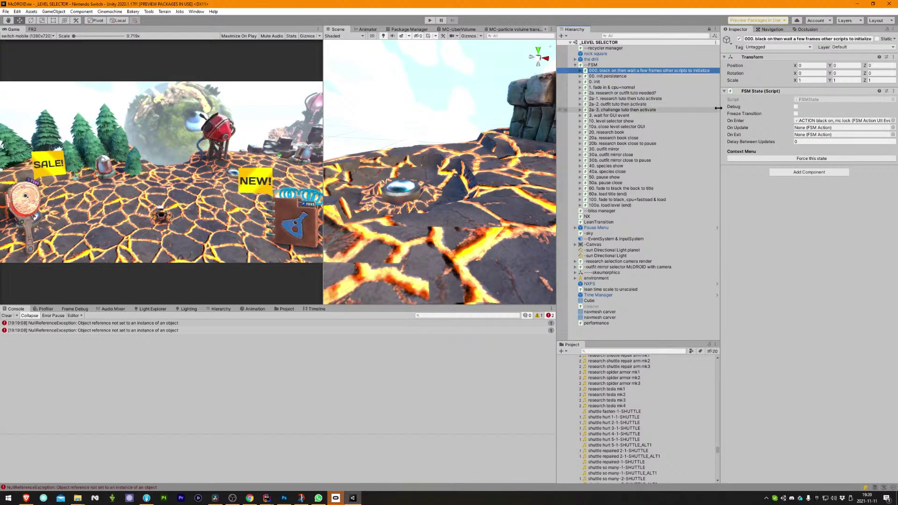
key(Up)
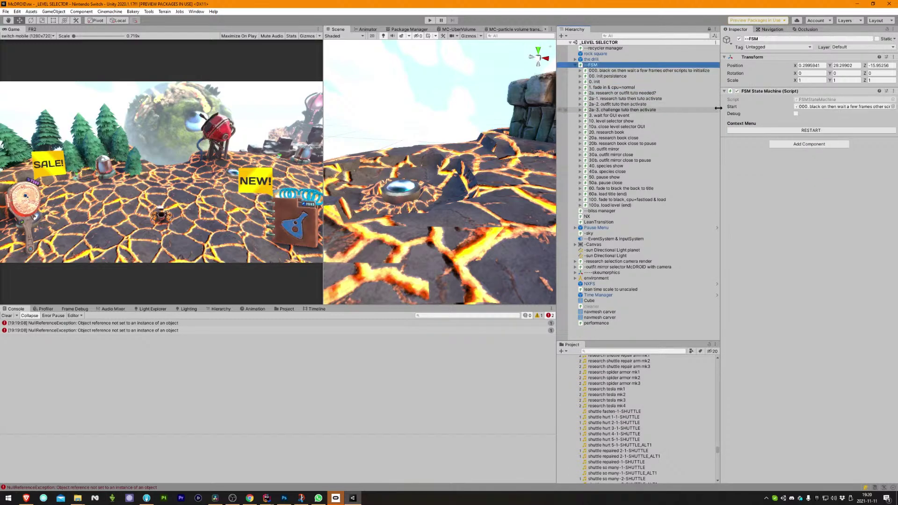
click(827, 108)
click(640, 71)
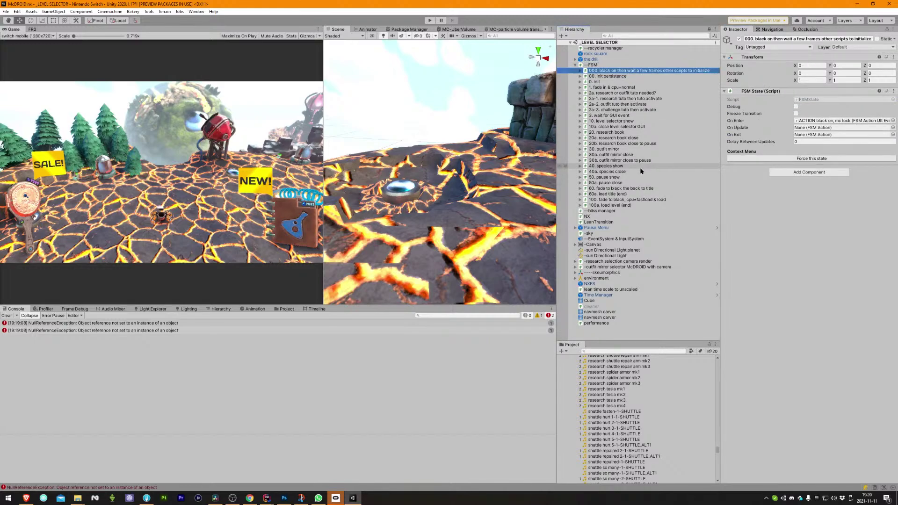
Look at the child objects of the "000. black on" state and collapse it, and expand the "0. init" state.
key(Right)
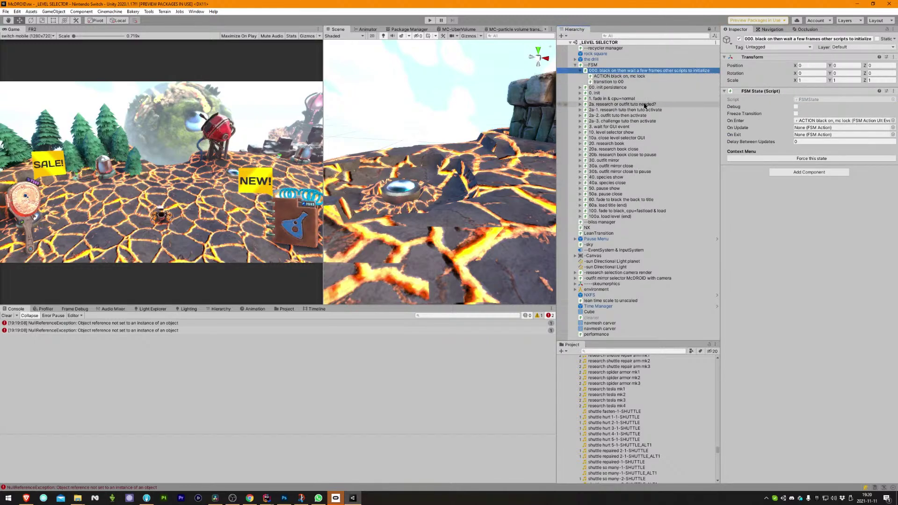
key(Left)
key(Down)
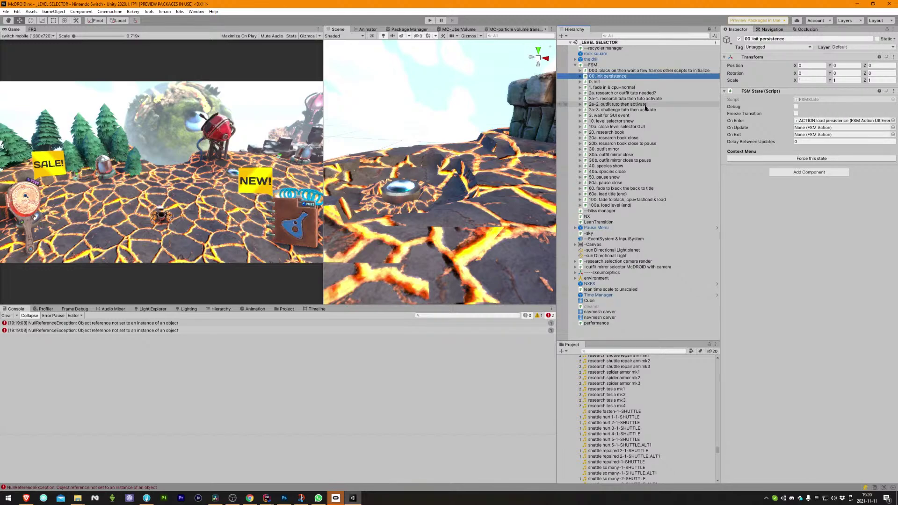
key(Down)
key(Right)
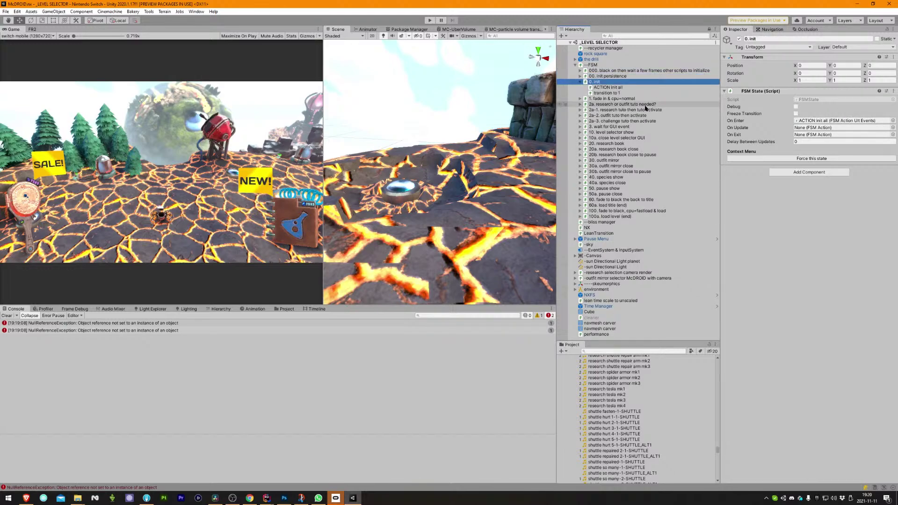
Expand "00. init persistence", inspect the actions of "ACTION load persistence" and collapse the state again.
key(Up)
key(Right)
key(Down)
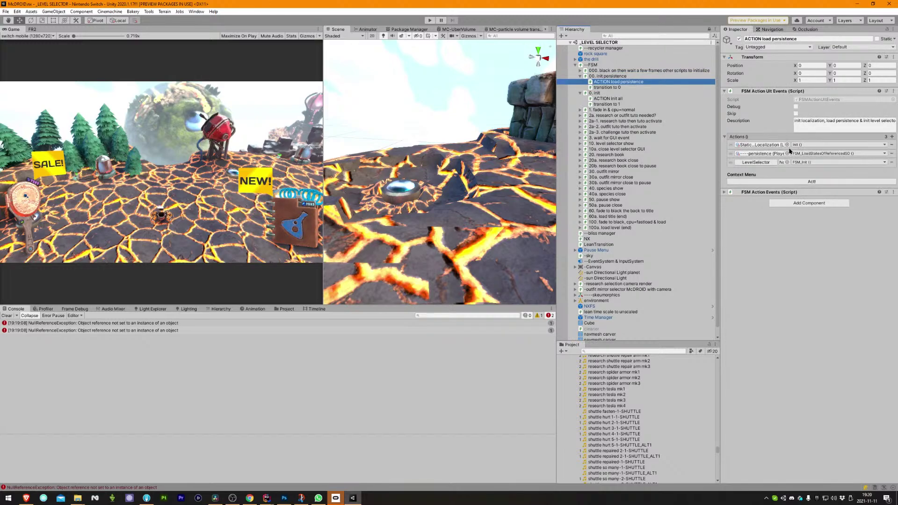
key(Up)
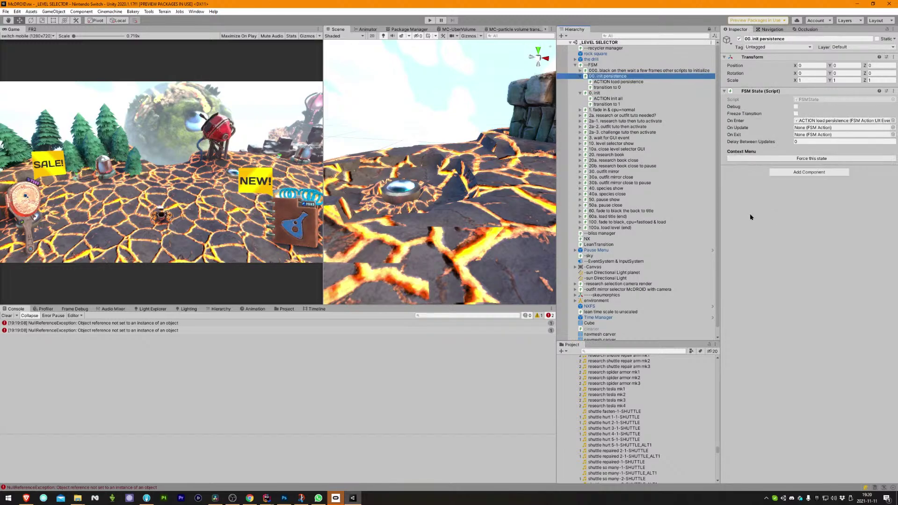
key(Down)
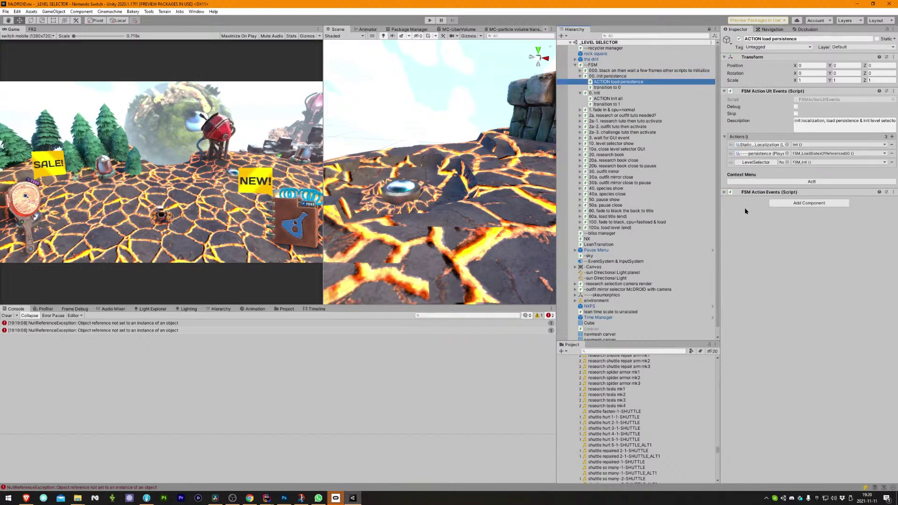
key(Up)
key(Left)
Inspect the UI initialization actions of "ACTION init all" under "0. init", and collapse the state.
key(Down)
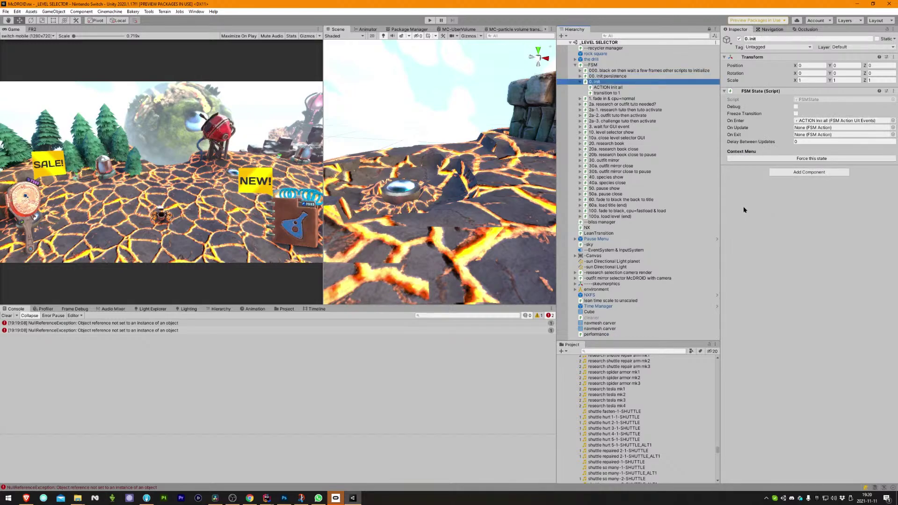
key(Down)
scroll(808, 286, down, 3)
scroll(808, 286, down, 3)
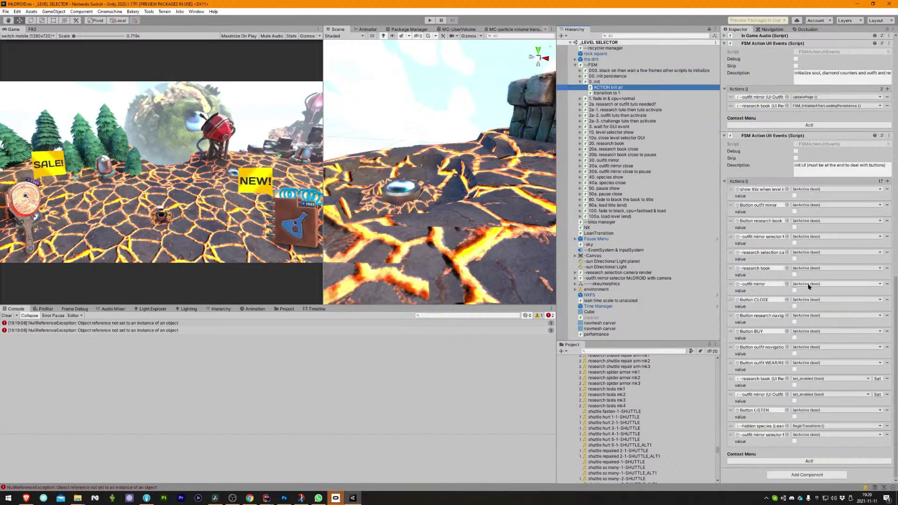
key(Up)
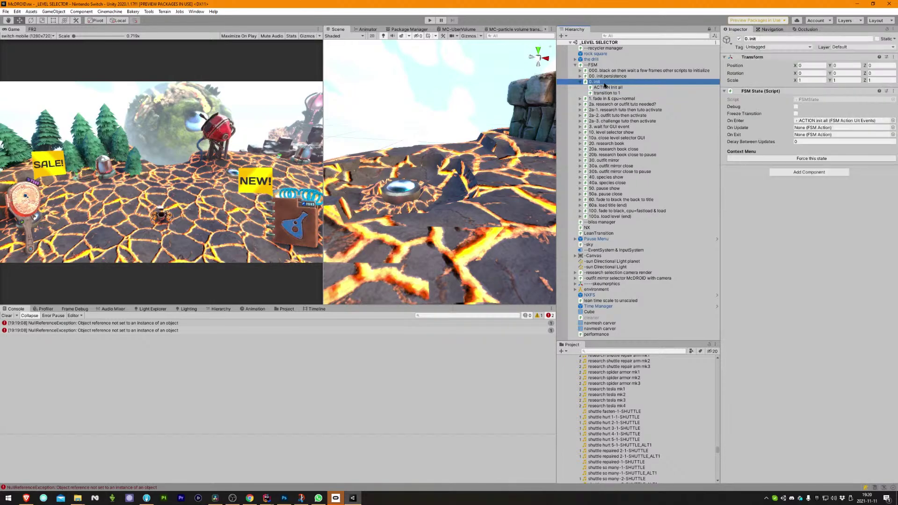
key(Left)
key(Right)
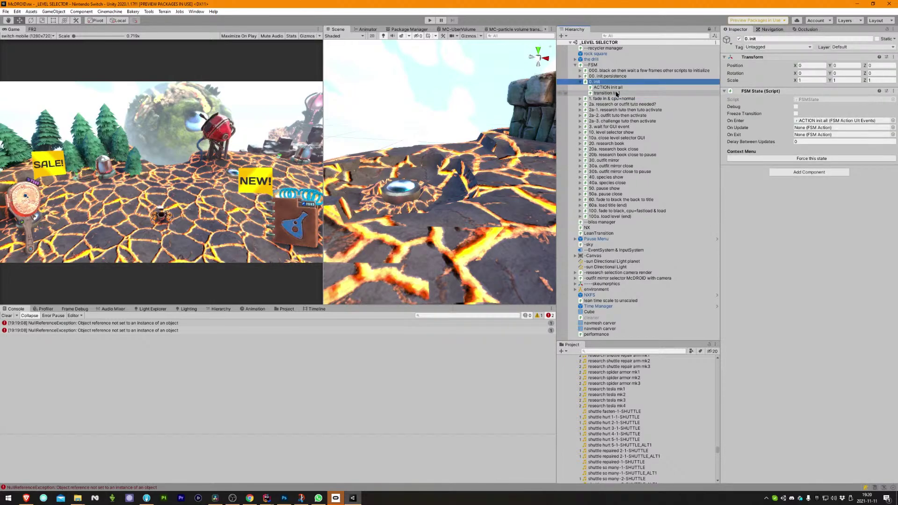
key(Down)
key(Up)
key(Left)
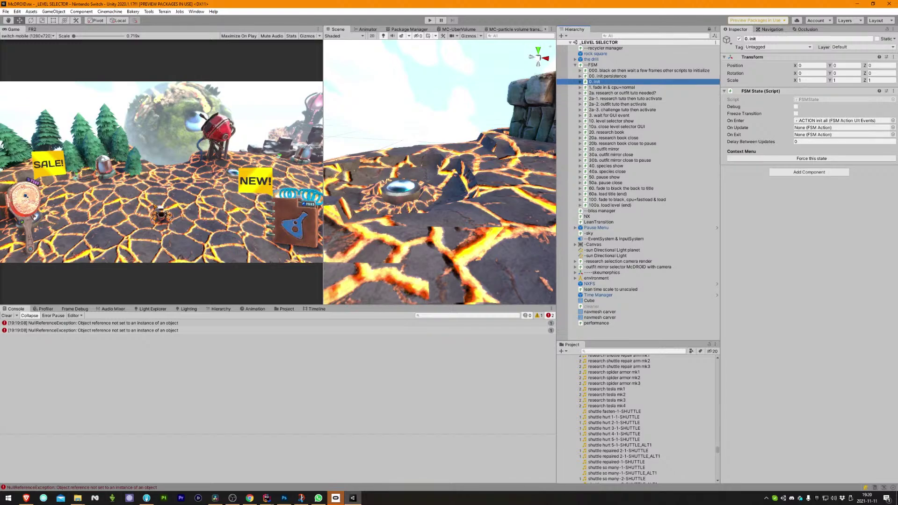
Play the level selector scene and look through its FSM states from "0. init" to "2a-2. outfit tuto then activate" while it runs.
key(ctrl+p)
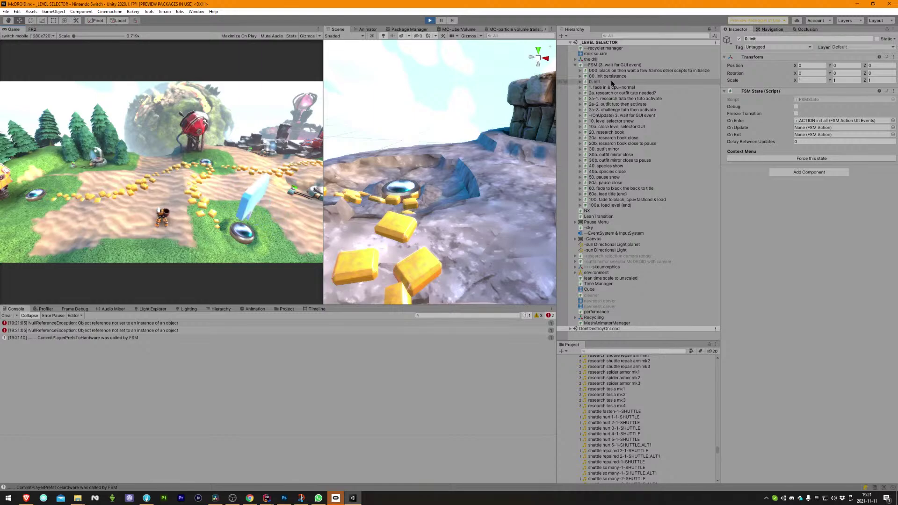
click(610, 82)
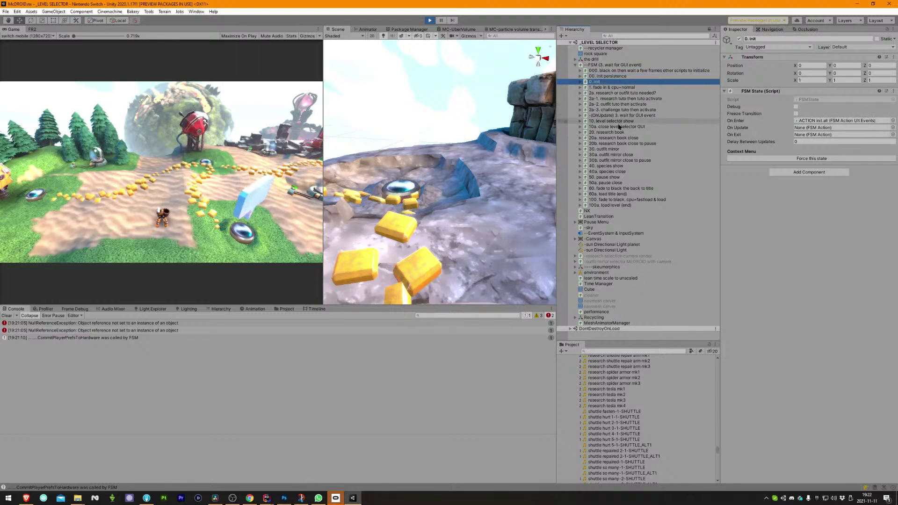
key(Down)
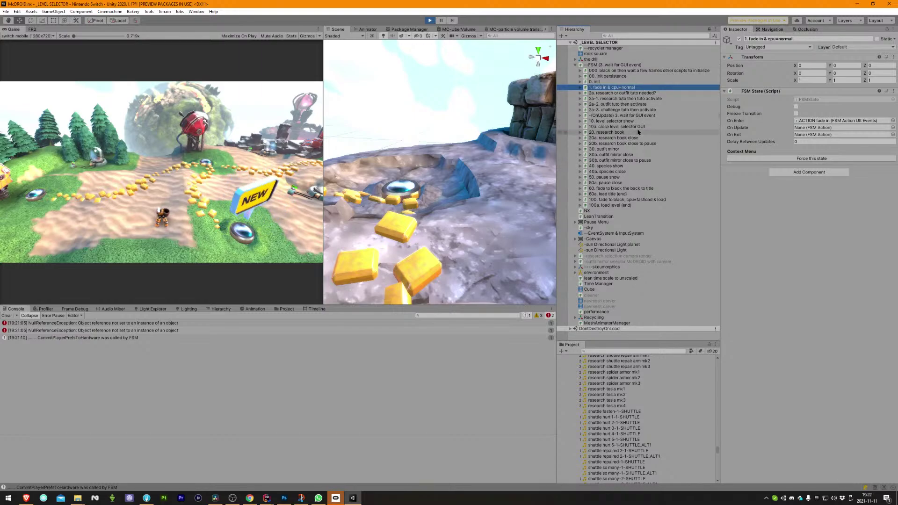
key(Down)
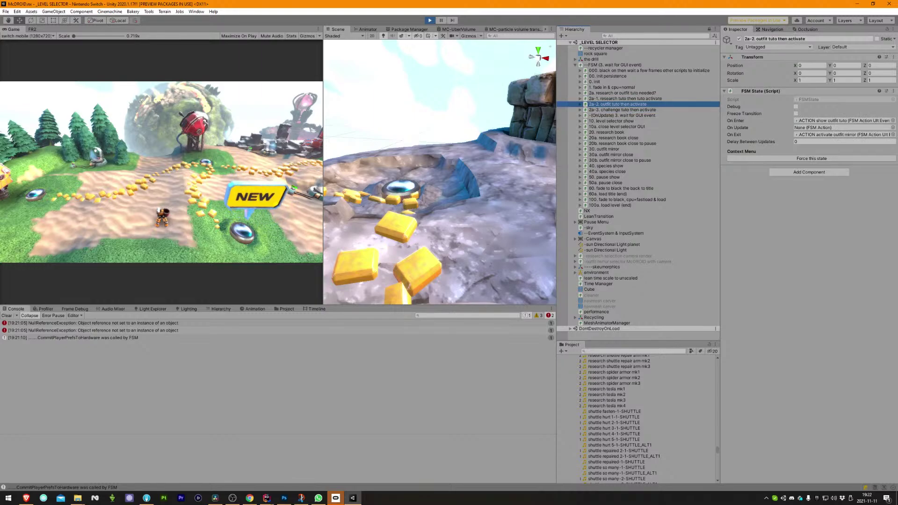
key(alt+Tab)
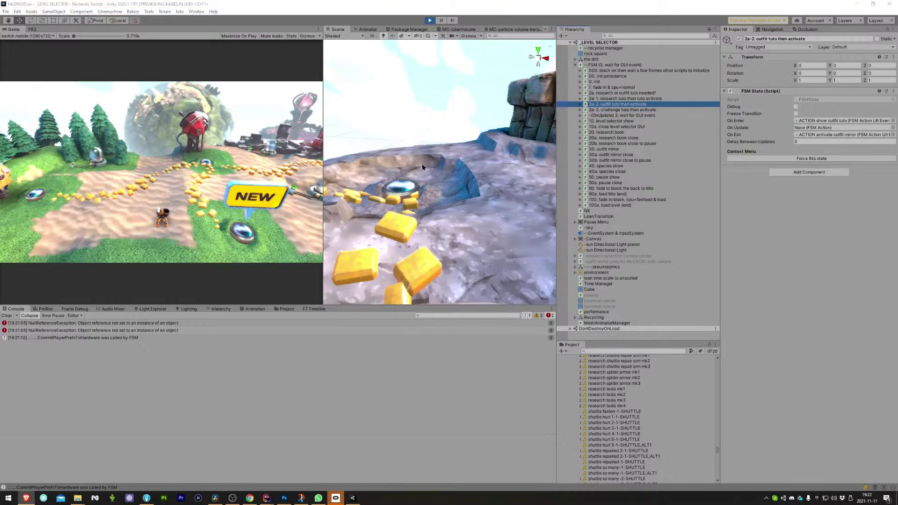
click(657, 94)
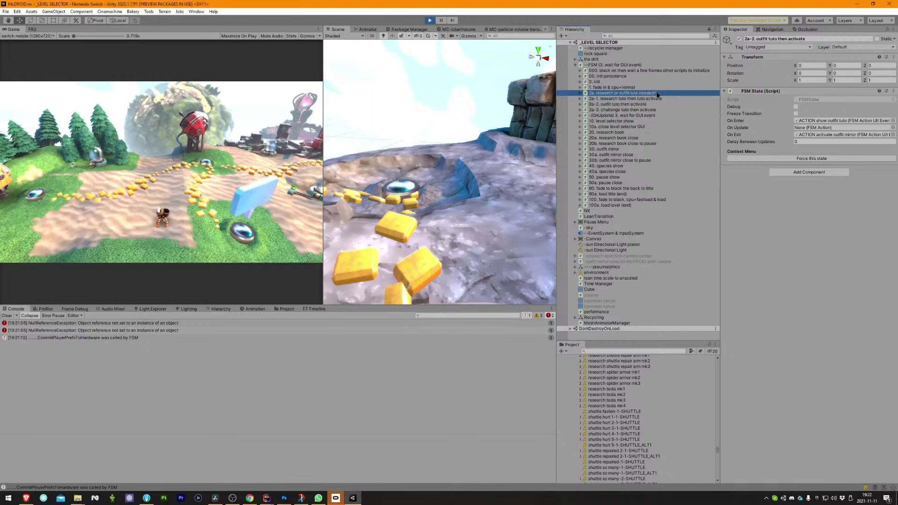
click(608, 88)
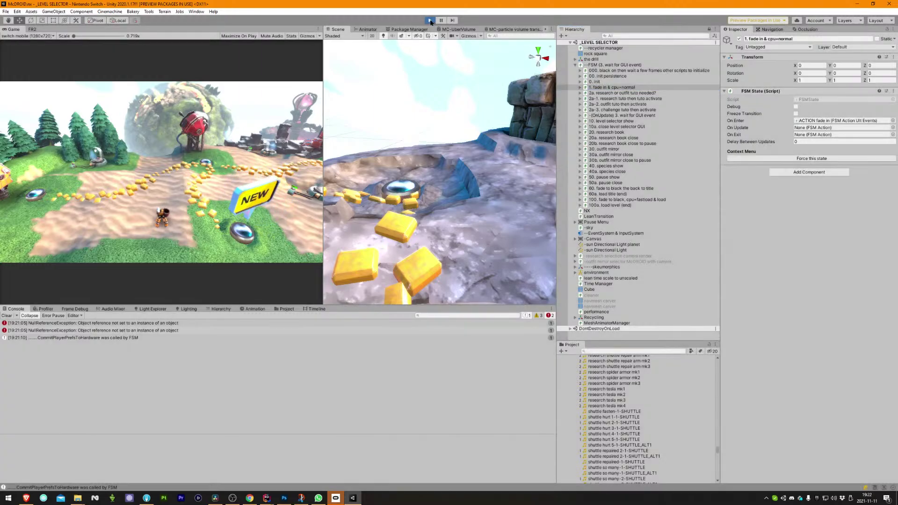
Stop the play test, expand "1. fade in & cpu=normal" and locate the hide black object referenced by "ACTION fade in".
click(618, 89)
key(Right)
key(Down)
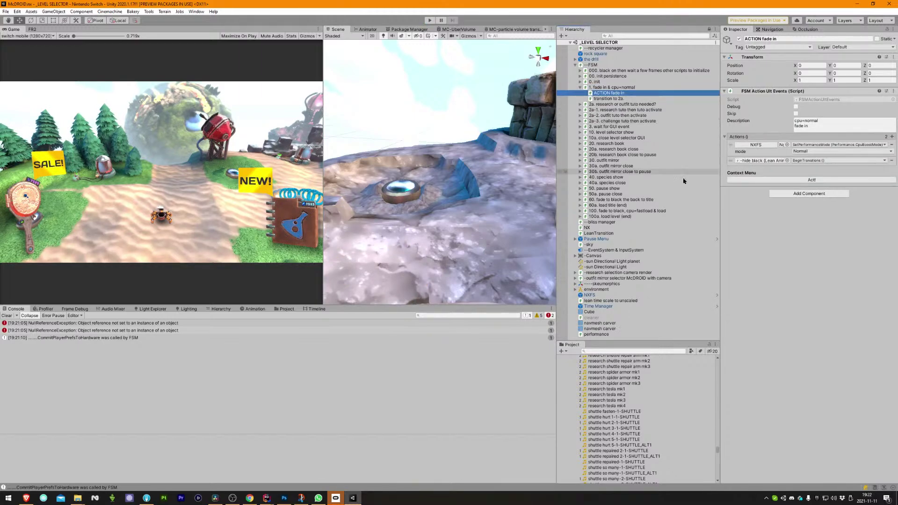
click(761, 160)
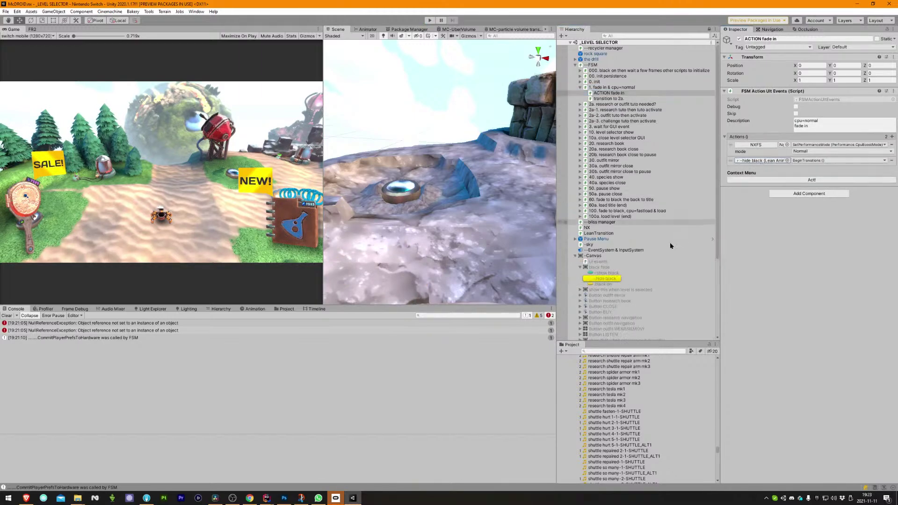
Inspect the "black on" and "+show black" transitions under black fade, play the show black transition and select the -Canvas object.
click(609, 284)
click(607, 273)
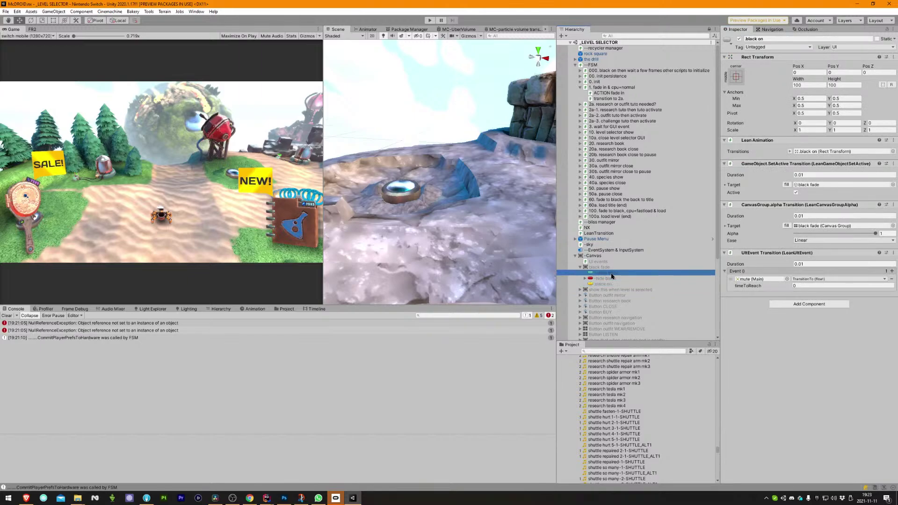
click(790, 152)
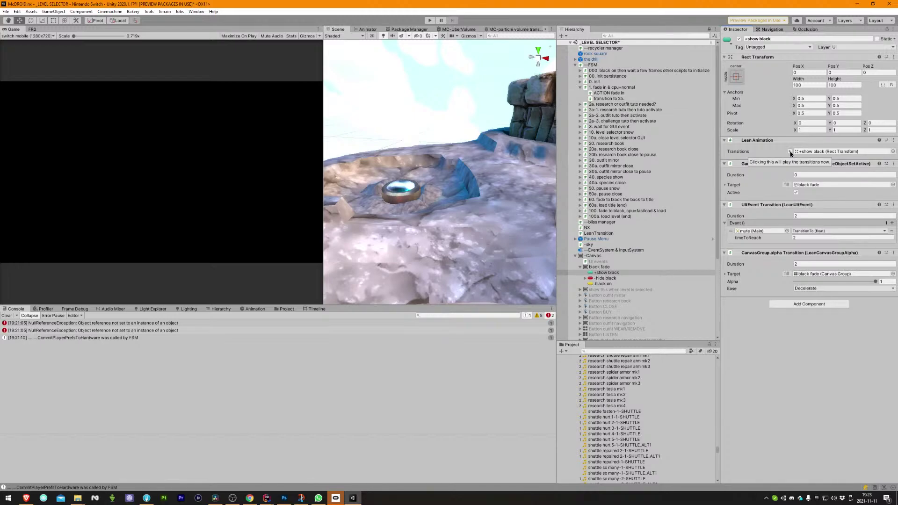
click(600, 257)
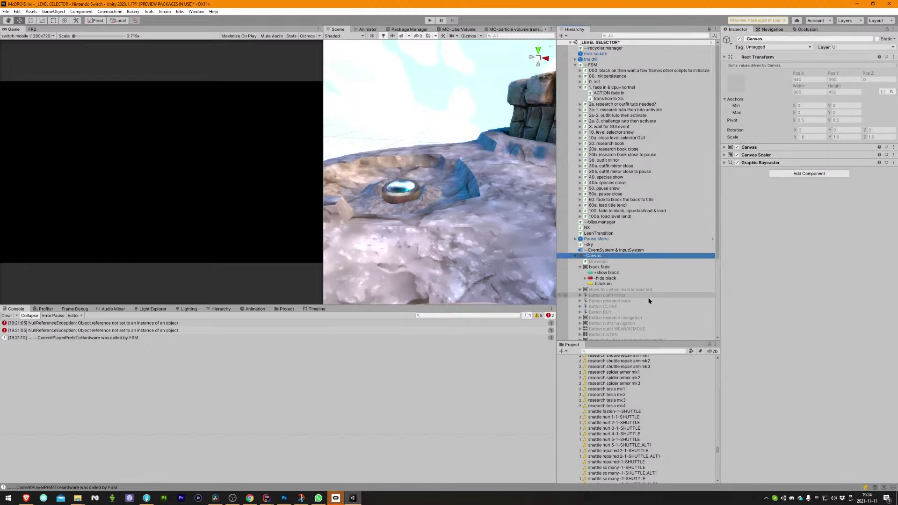
Look through the UI events and black fade objects under -Canvas, and collapse both black fade and -Canvas.
key(Left)
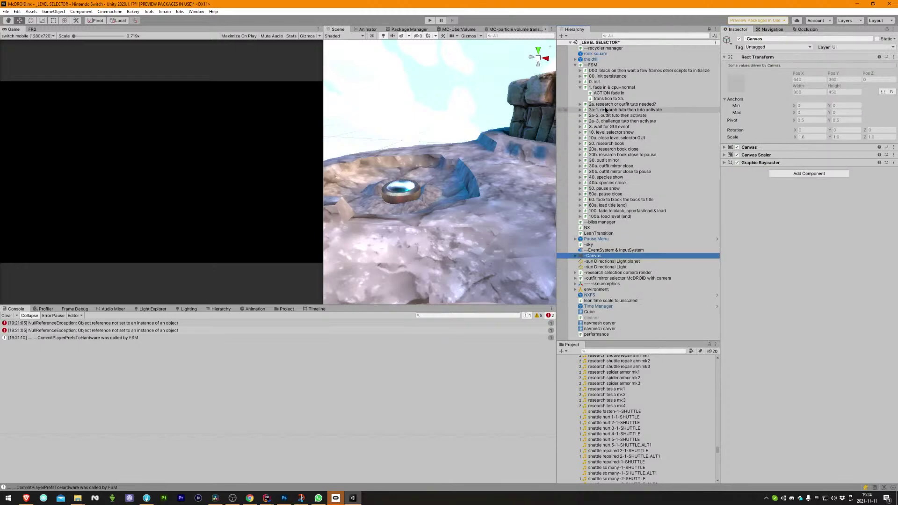
key(Right)
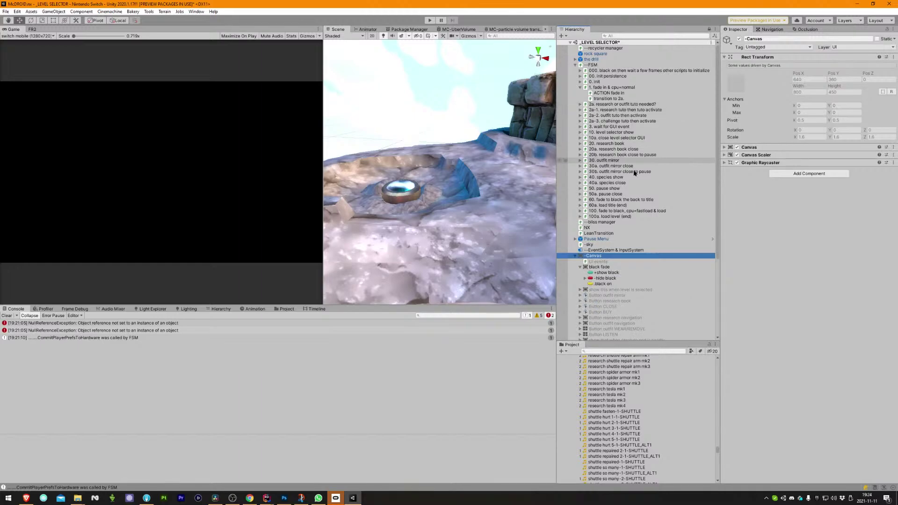
key(Down)
key(Down)
key(Up)
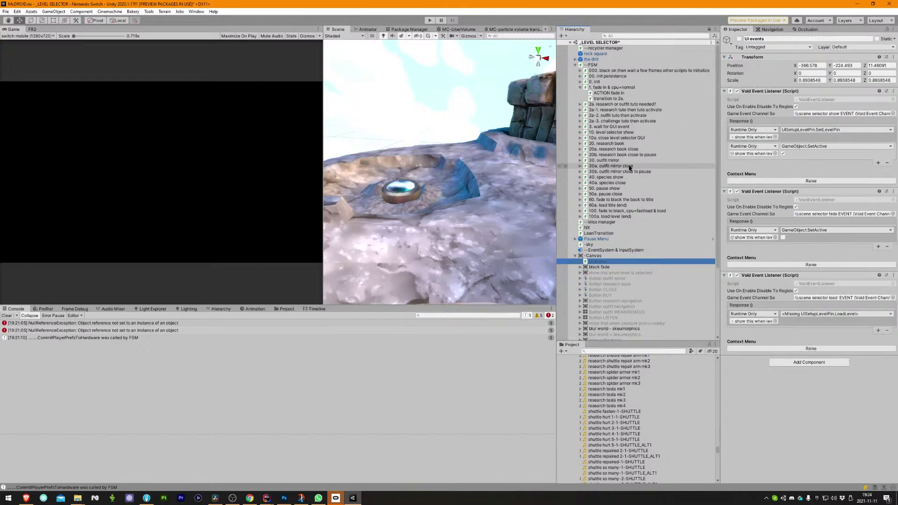
key(Down)
key(Left)
key(Up)
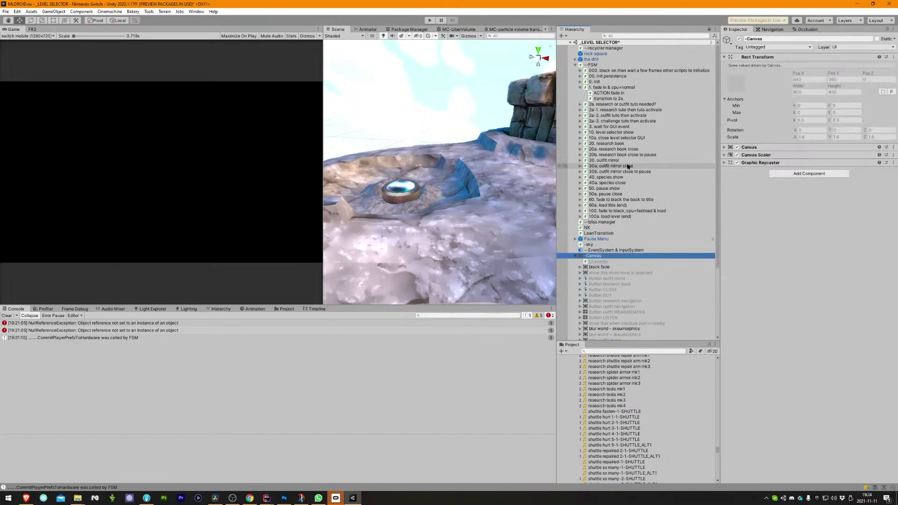
key(Up)
key(Down)
key(Down)
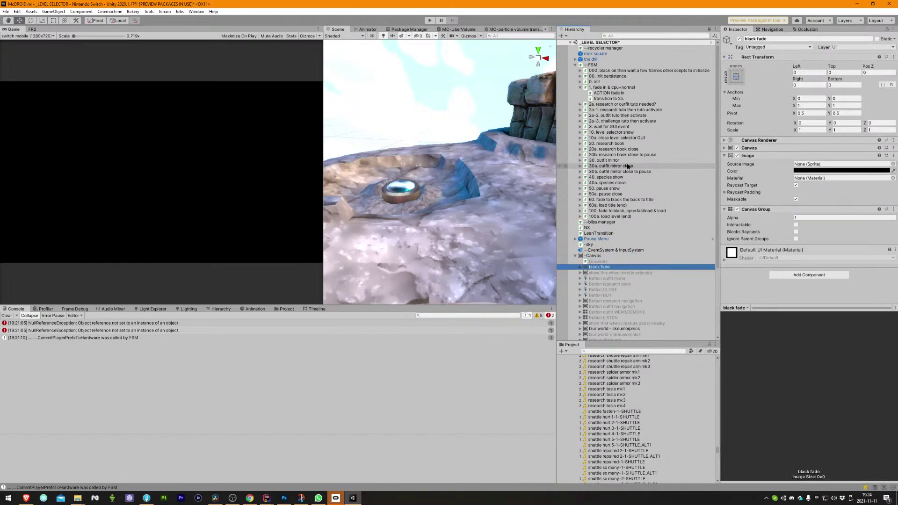
key(Right)
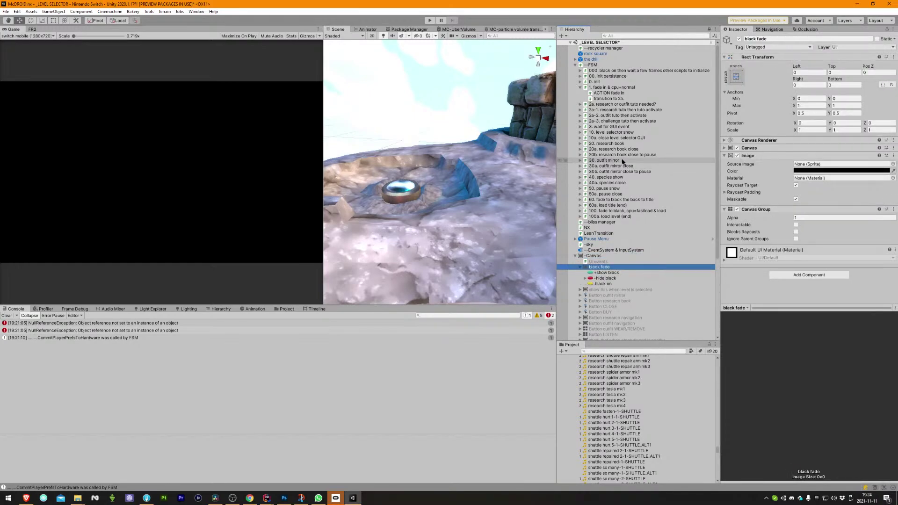
key(Left)
key(Left)
key(Left)
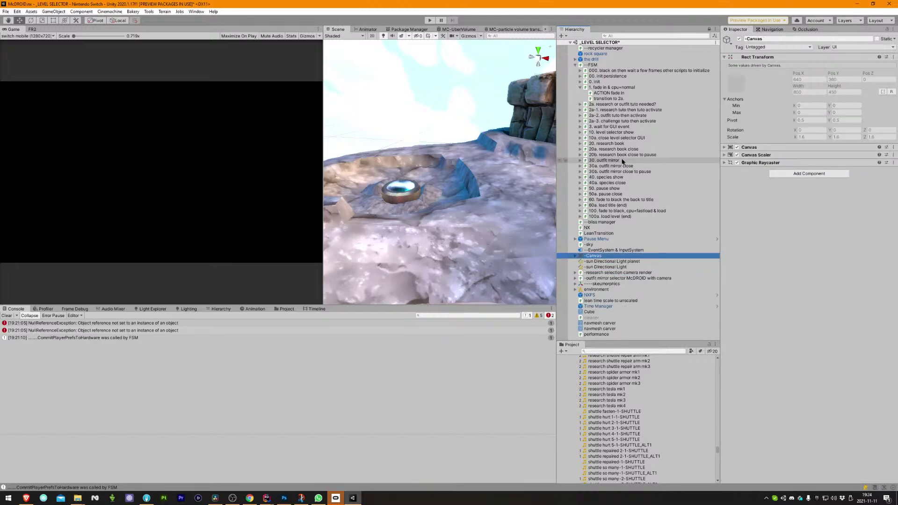
key(Right)
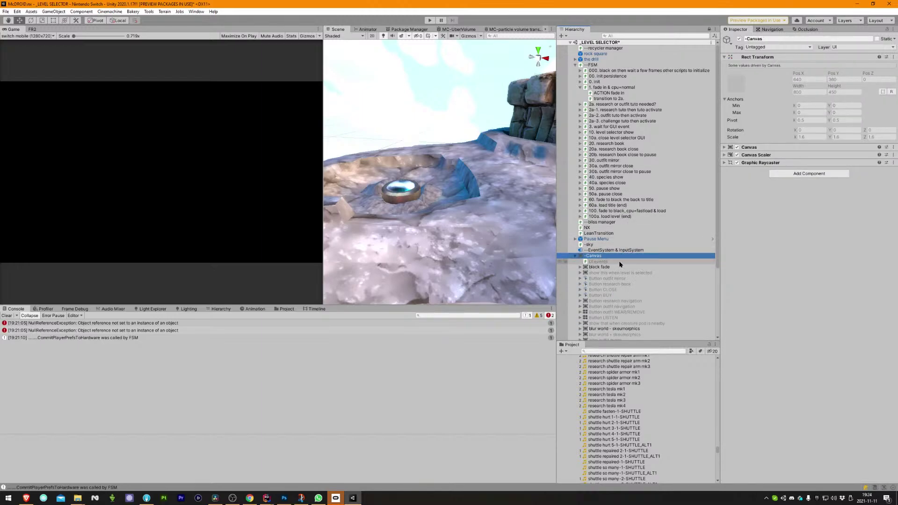
key(Left)
Inspect "ACTION black on, mc lock" under state 000 and open the black on transition that it references.
click(634, 70)
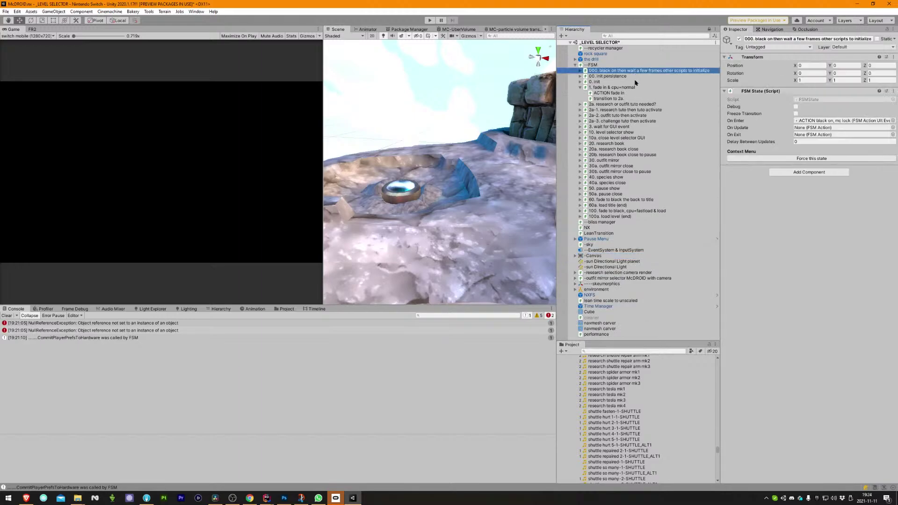
key(Right)
key(Down)
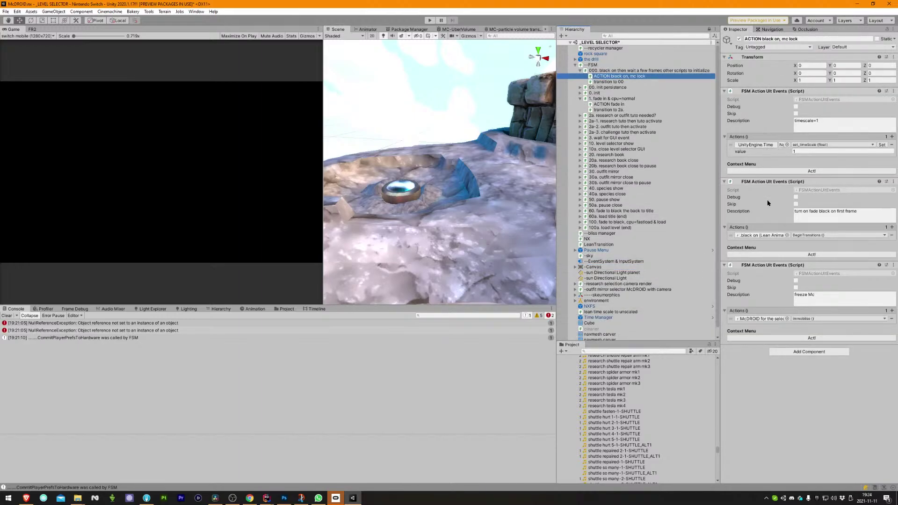
click(762, 235)
click(609, 295)
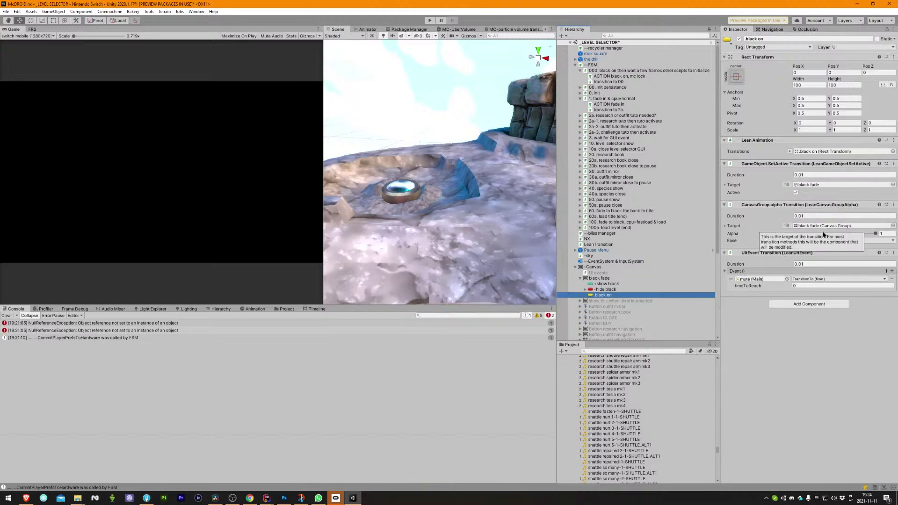
Set the durations of the black on object's SetActive, CanvasGroup.alpha and UltEvent transitions to 0.001.
click(811, 174)
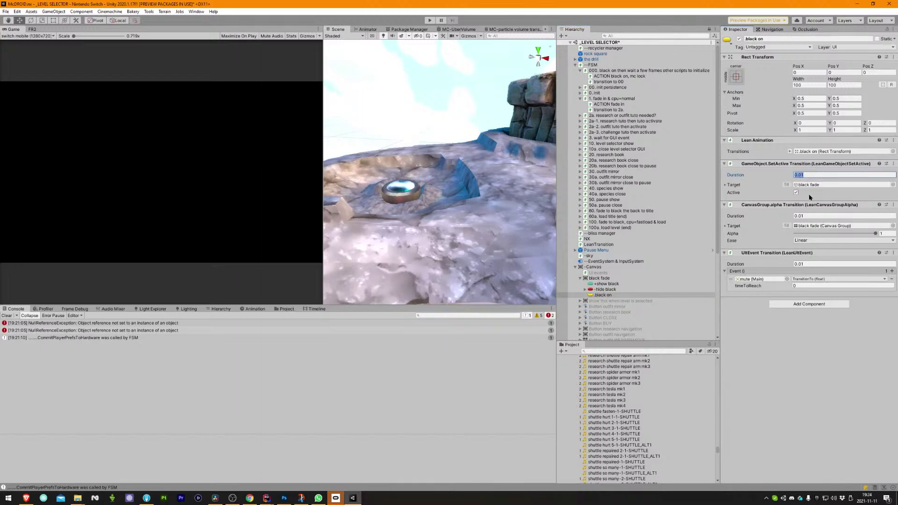
text(0.001)
click(821, 216)
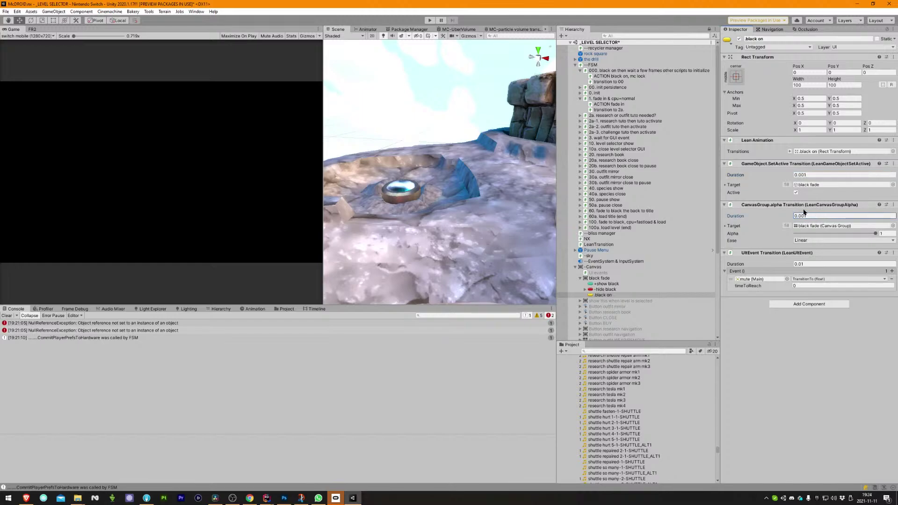
click(833, 265)
text(0)
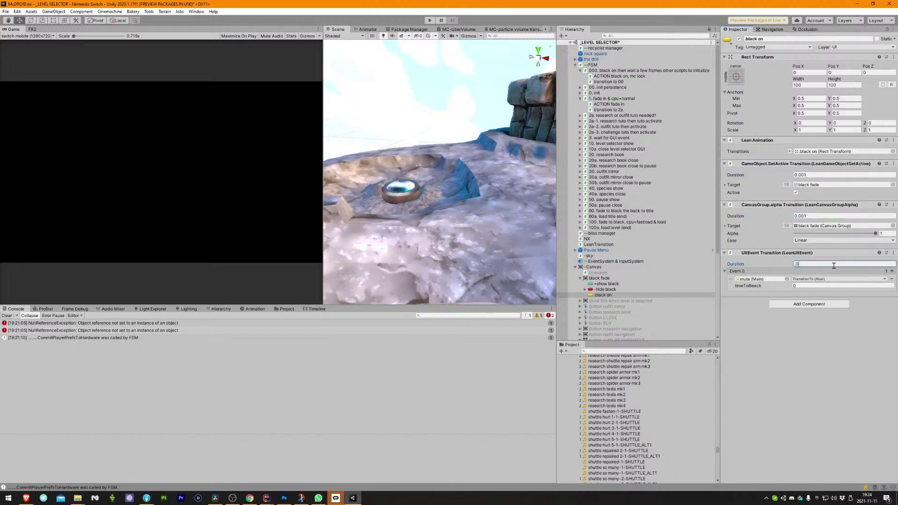
text(.001)
key(Return)
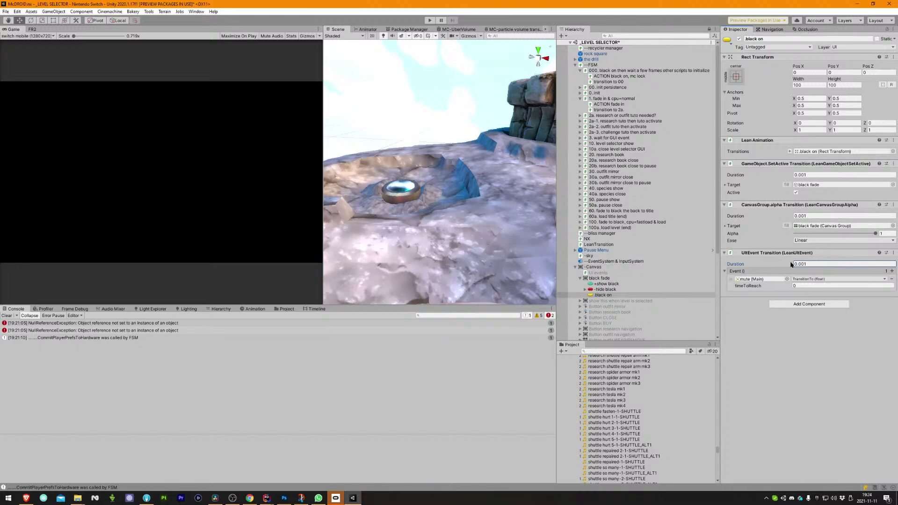
Collapse -Canvas, the "000. black on" state and the "1. fade in & cpu=normal" state in the hierarchy.
click(596, 268)
key(Left)
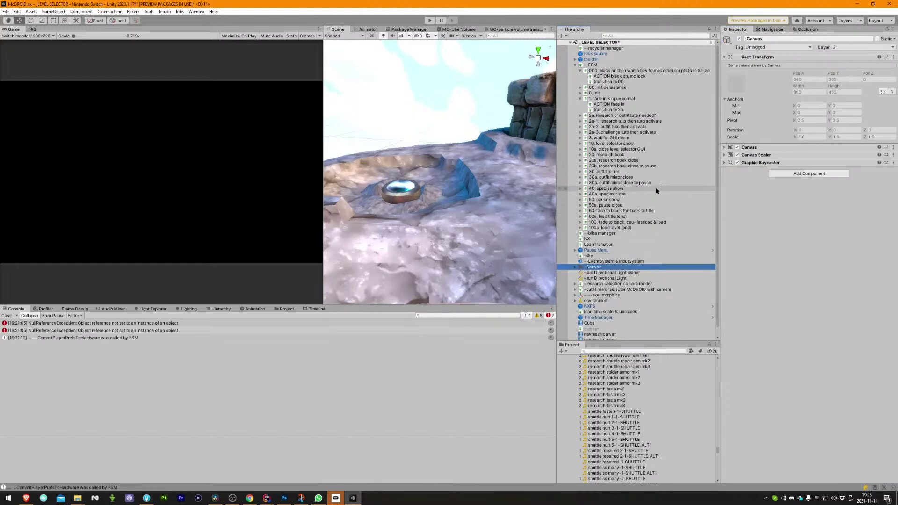
click(635, 77)
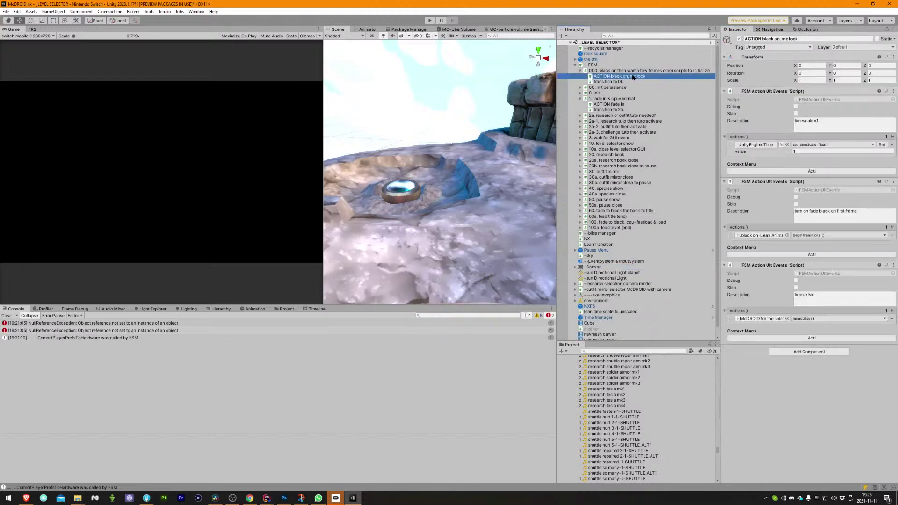
key(Left)
key(Left)
key(Down)
key(Down)
key(Down)
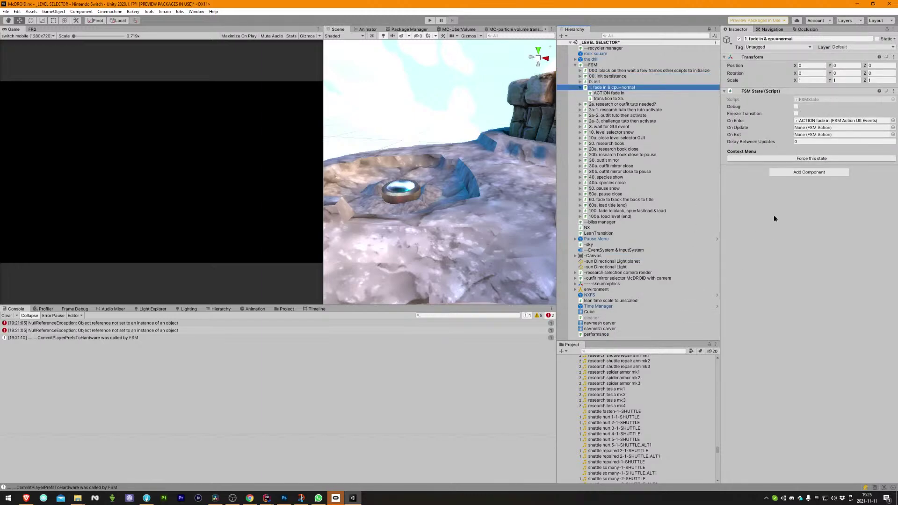
key(Left)
Expand "2a. research or outfit tuto needed?" and inspect its transitions to the research, outfit and challenge tutos and to state 3.
key(Down)
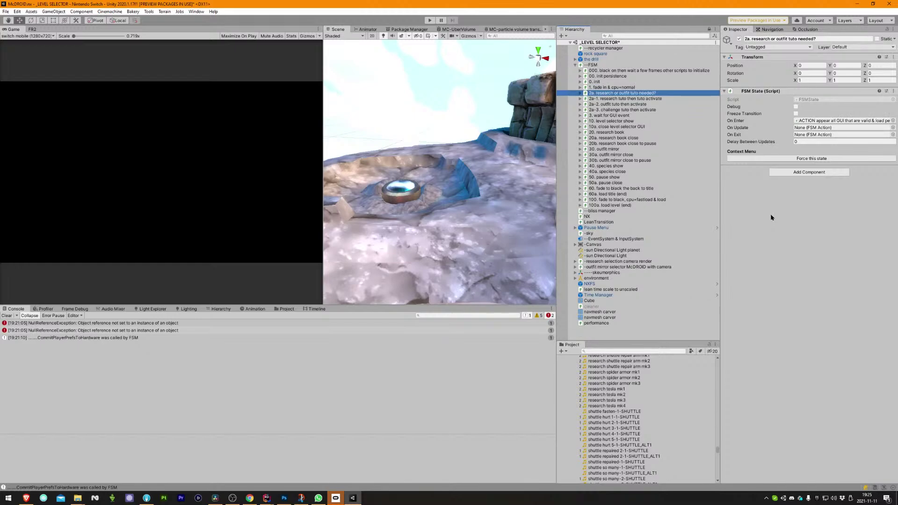
key(Right)
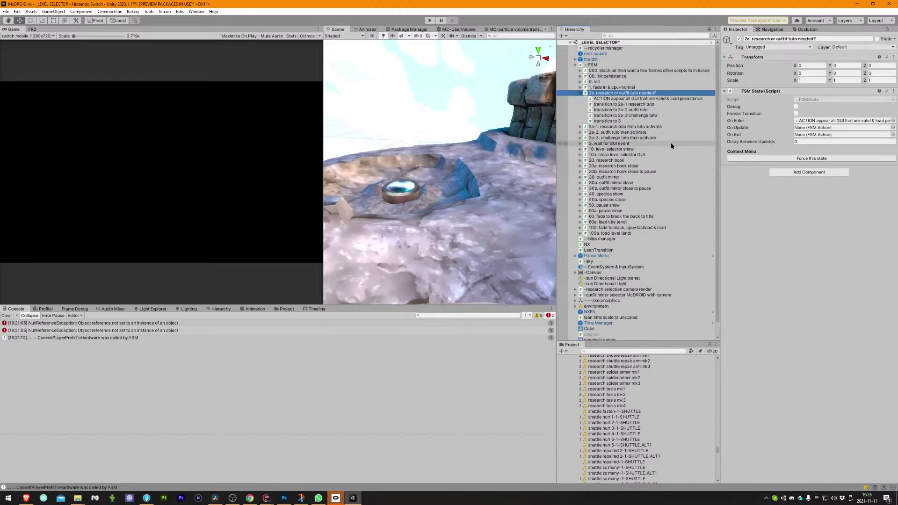
click(623, 104)
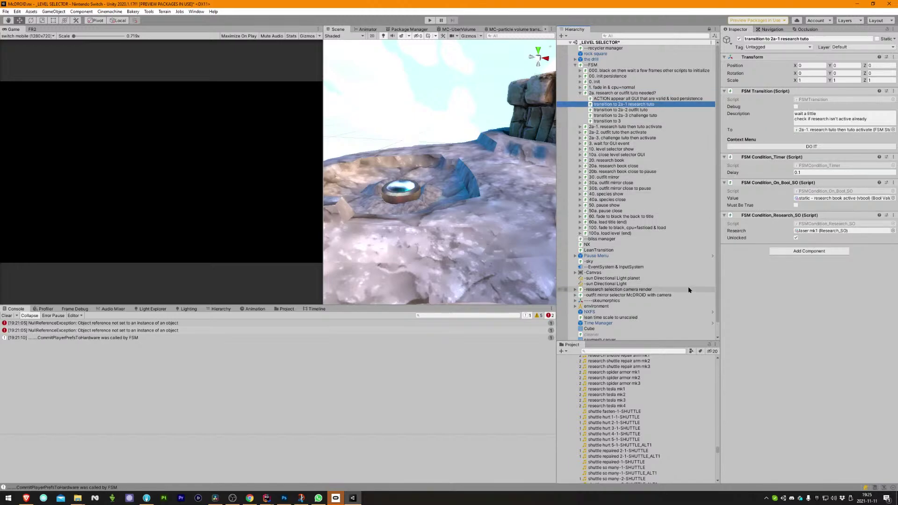
key(Down)
key(Up)
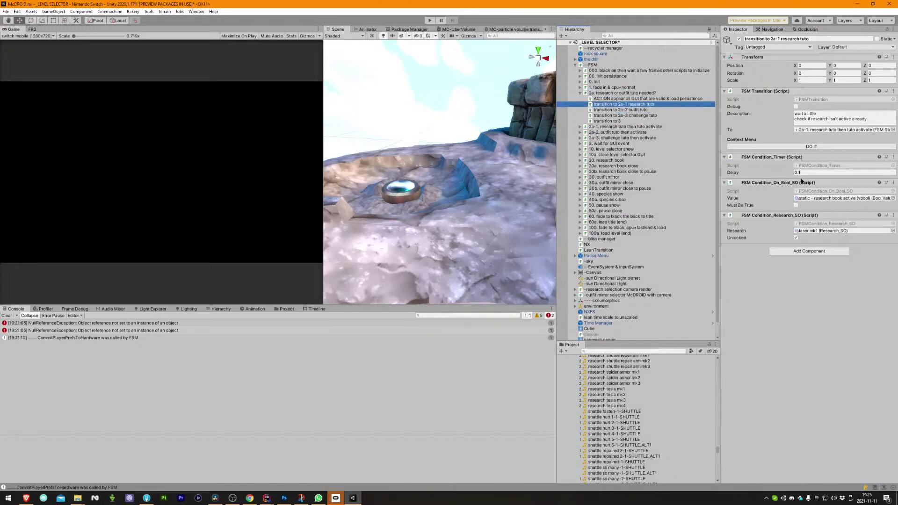
key(Down)
key(Down)
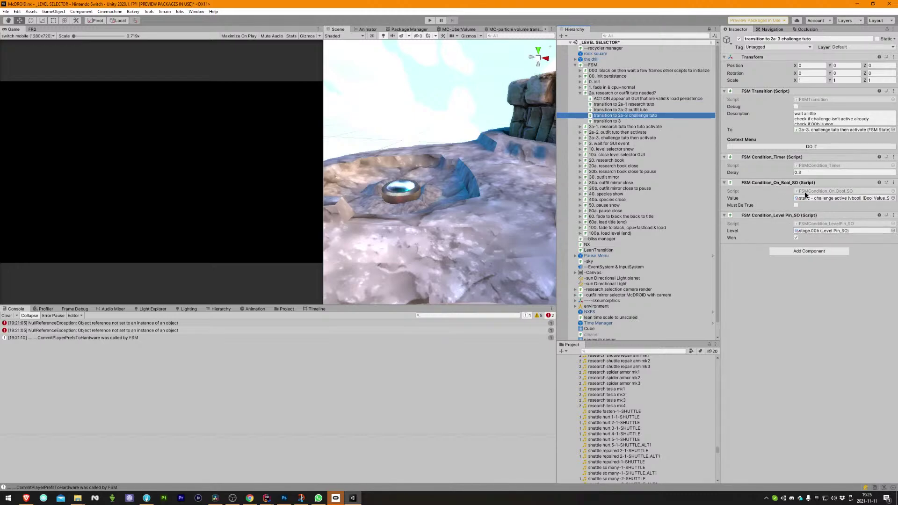
key(Down)
key(Up)
key(Up)
key(Up)
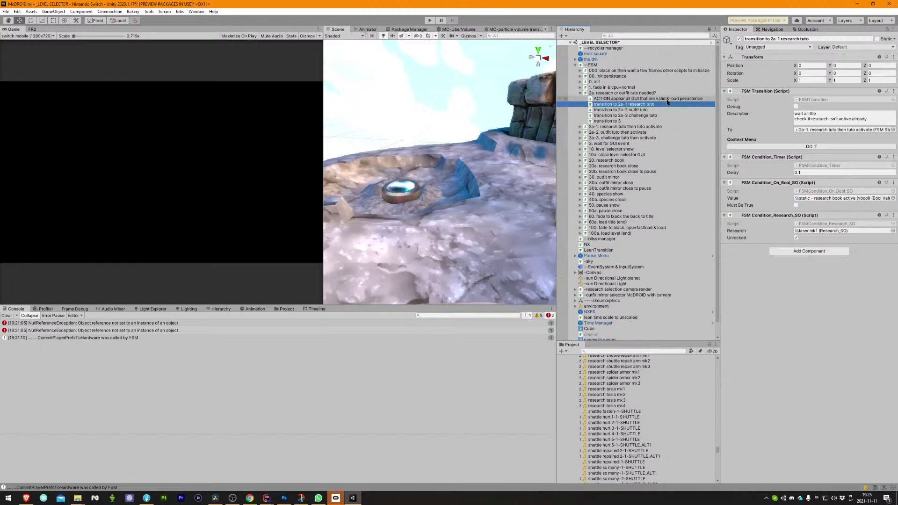
Inspect the conditions of "transition to 2a-3 challenge tuto", and collapse the 2a state.
click(632, 115)
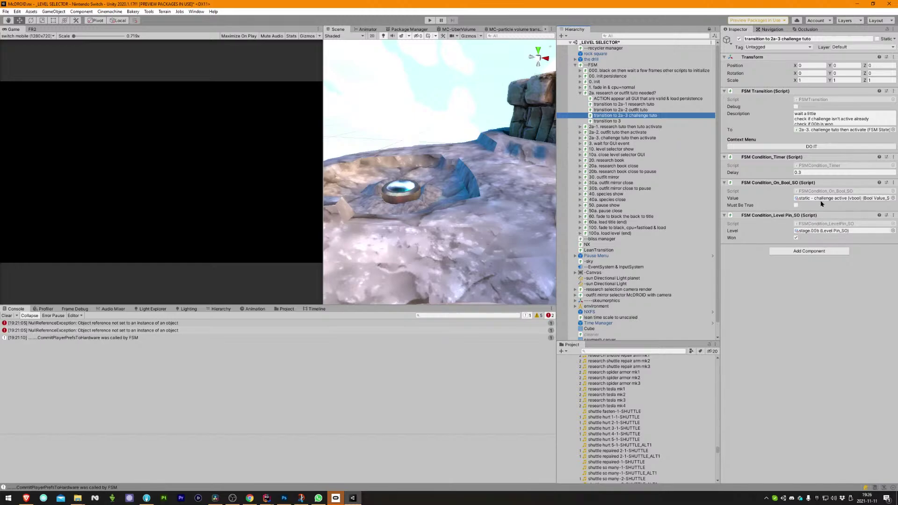
click(604, 95)
key(Left)
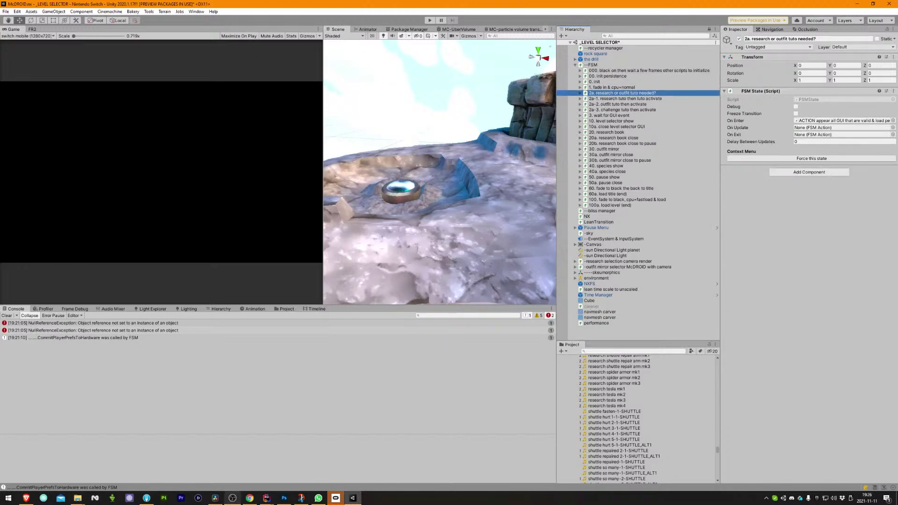
Check the local changes in Fork, and return to Unity to save the project.
click(146, 497)
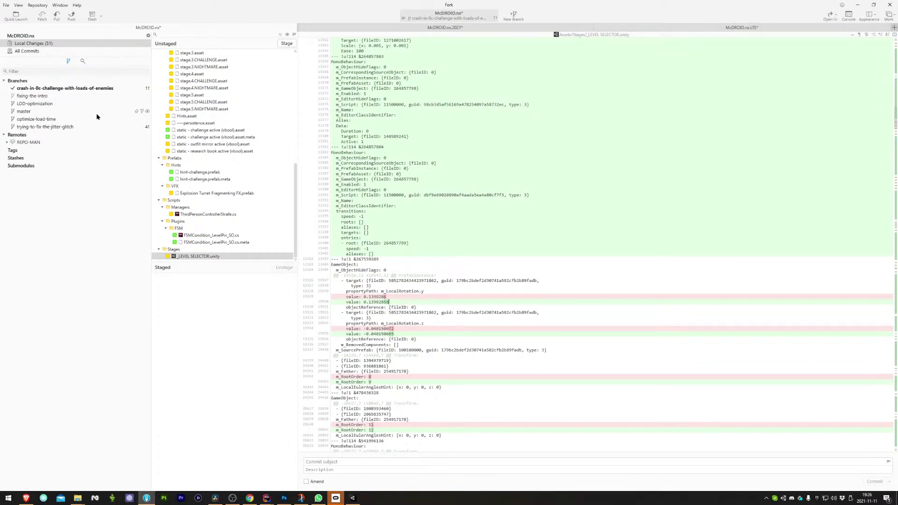
key(alt+Tab)
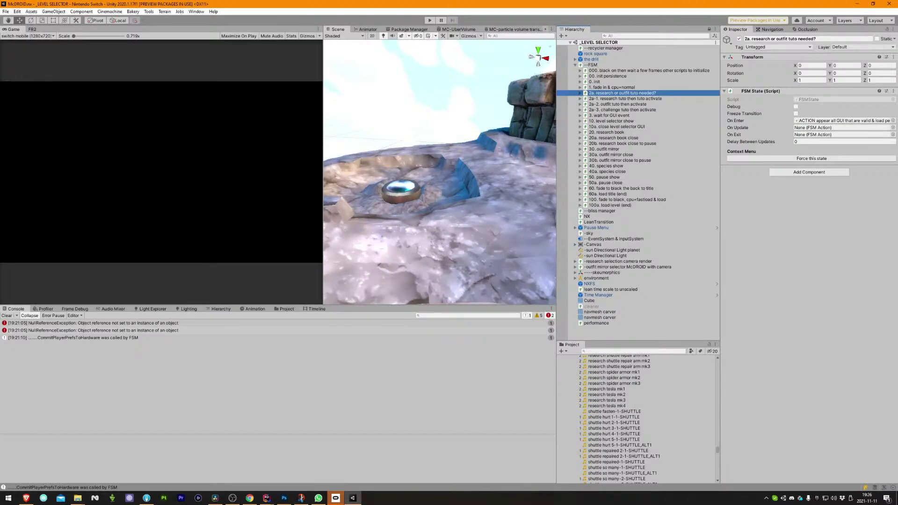
key(alt+Tab)
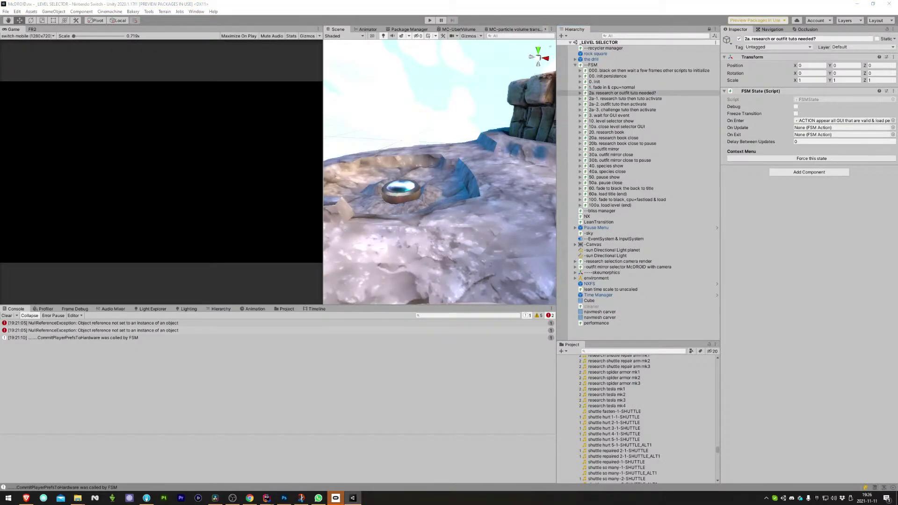
click(6, 12)
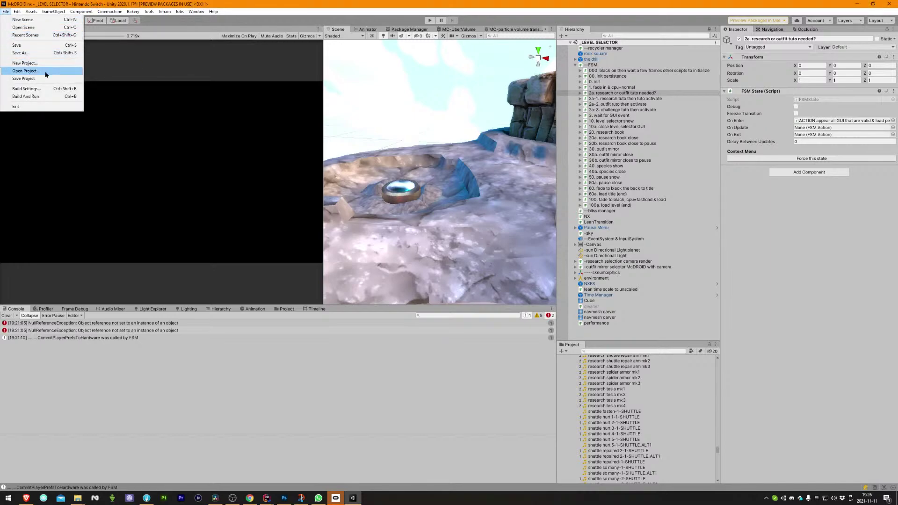
click(201, 145)
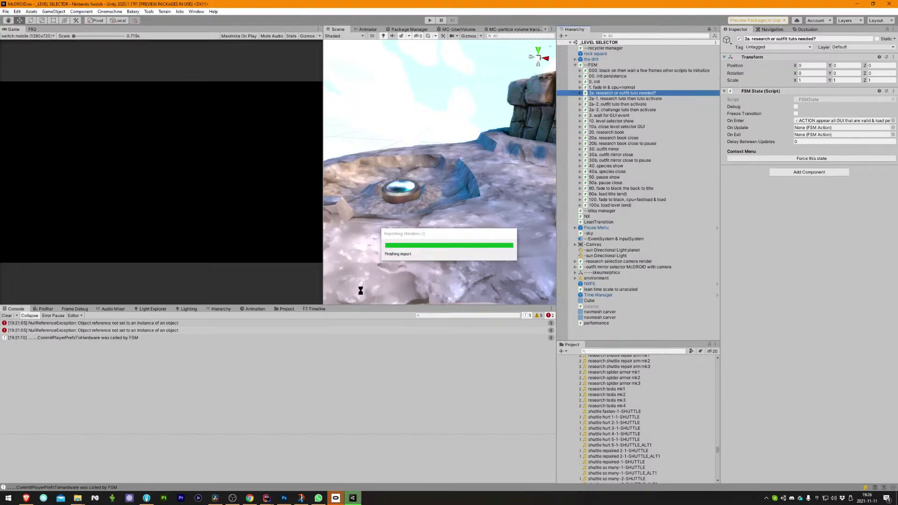
Switch to Fork, stage all local changes and commit them as "hub world now has challeng tuto, improved clipboard look, tweaked turret explosion".
key(alt+Tab)
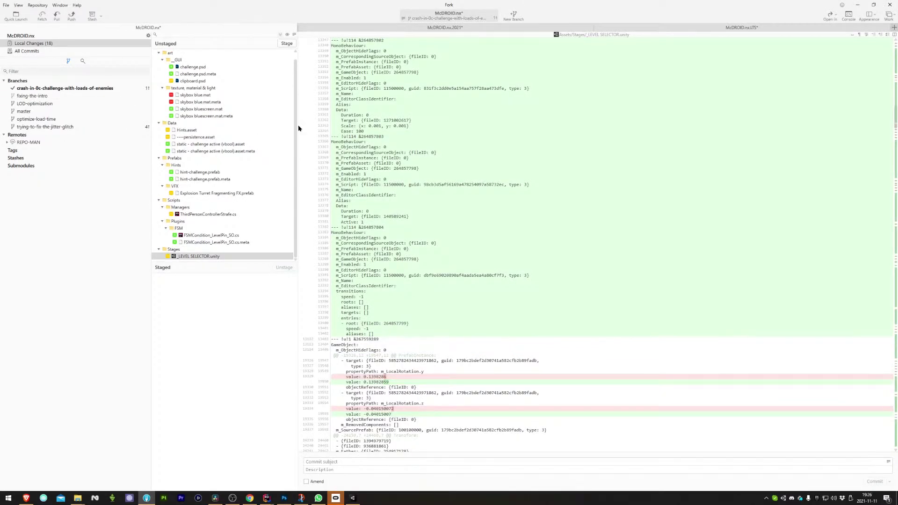
click(280, 35)
click(338, 462)
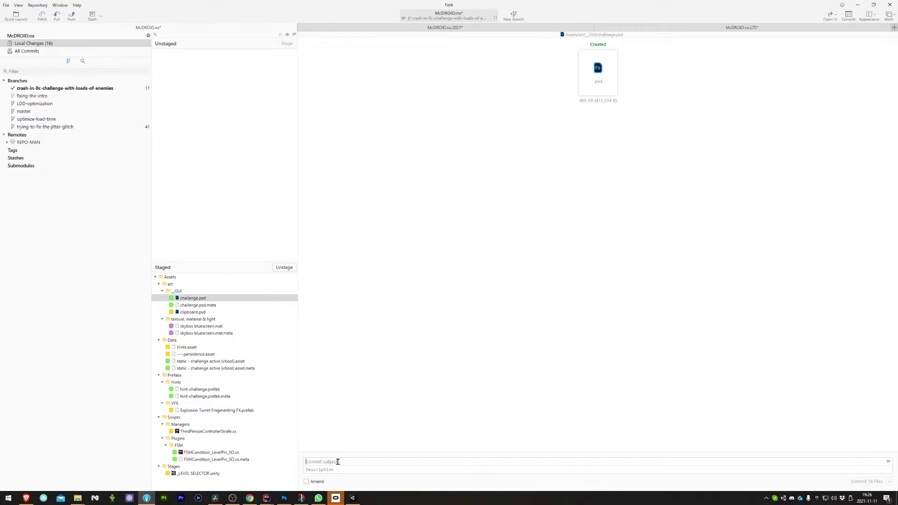
text(hub world now has challeng tuto, improved clipboard look)
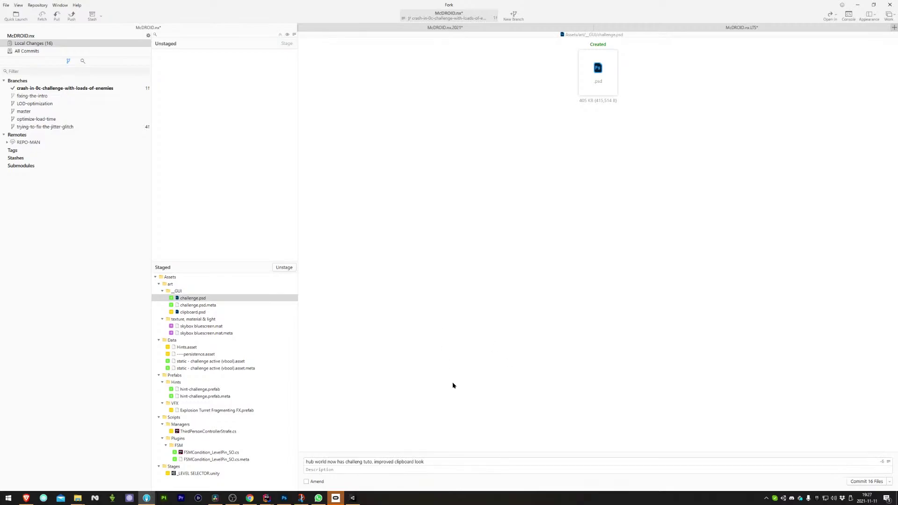
text(, tweaked turret explosion)
click(864, 482)
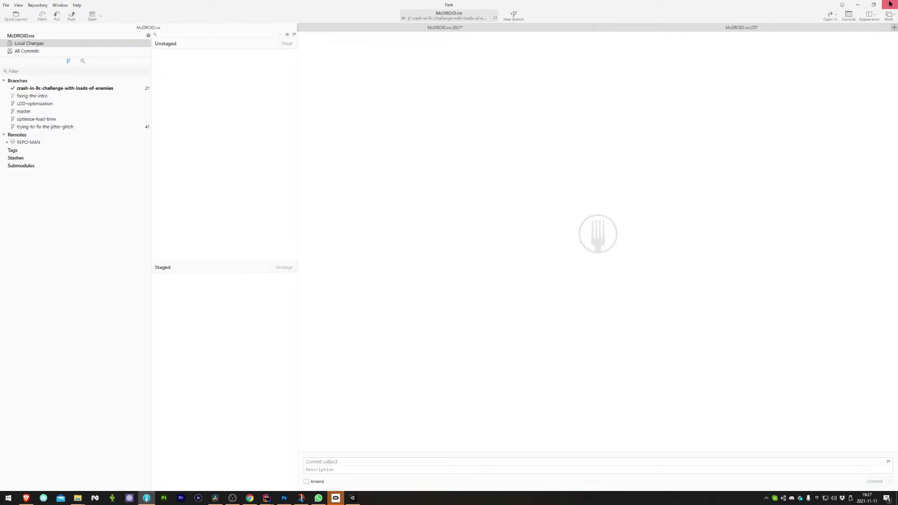
Close the Fork, Unity and Photoshop windows.
click(890, 4)
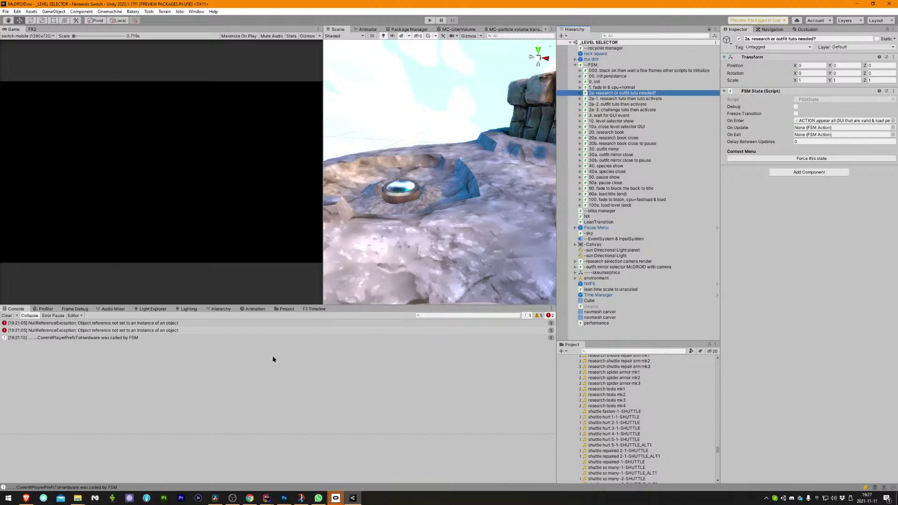
click(283, 497)
right_click(279, 495)
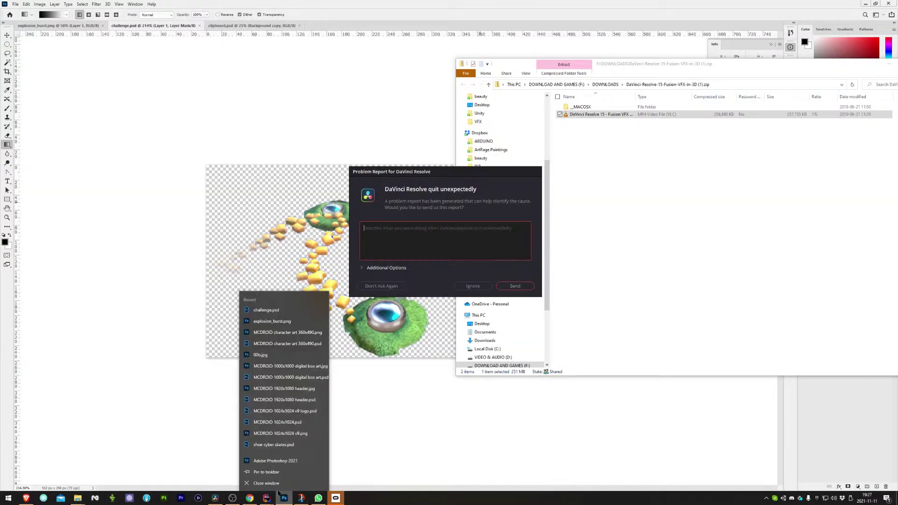
click(266, 483)
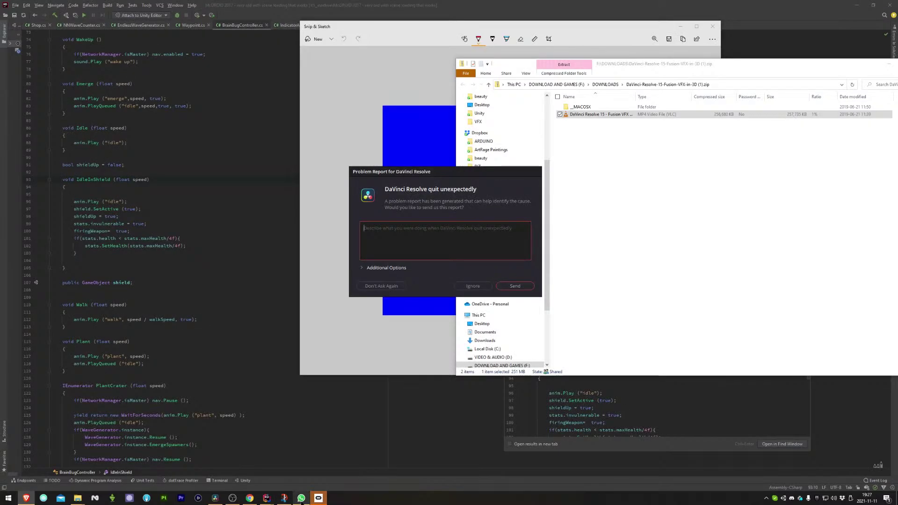
Quit Discord and the other background applications running in the notification area.
right_click(774, 498)
click(790, 489)
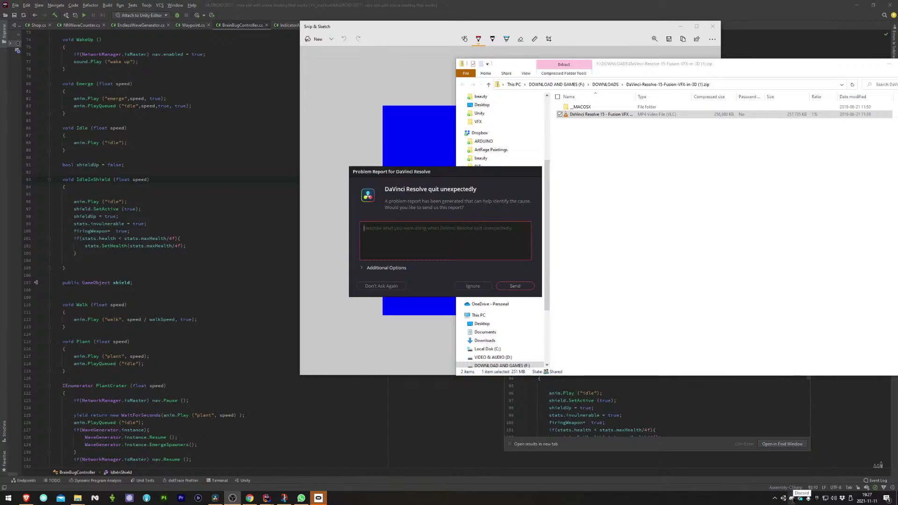
right_click(792, 498)
click(810, 495)
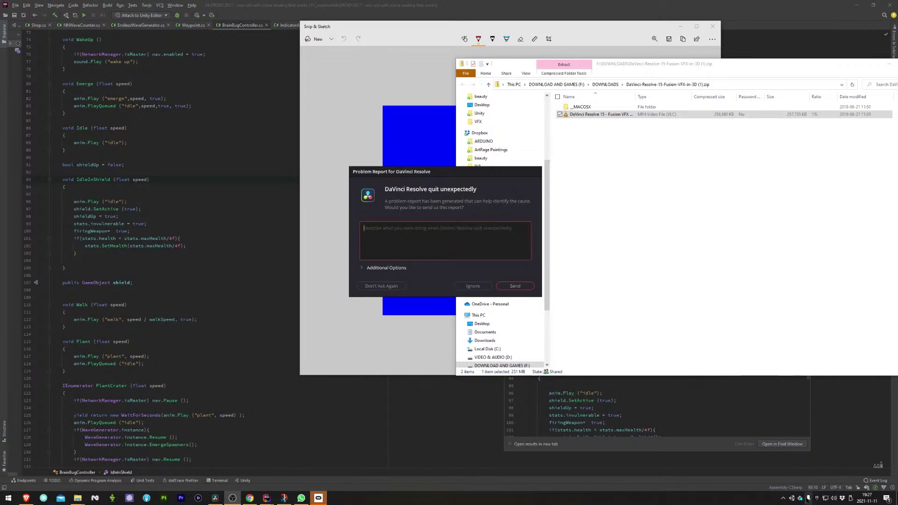
right_click(800, 498)
click(805, 488)
click(791, 499)
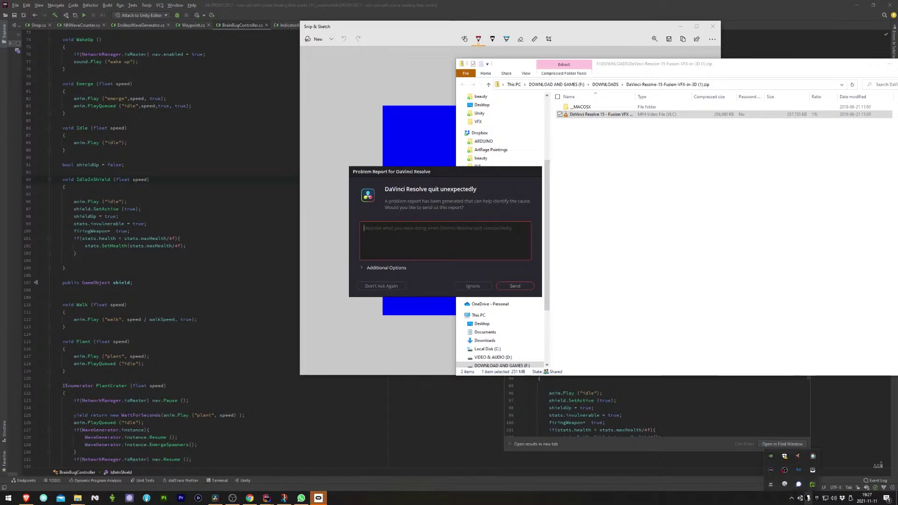
click(727, 497)
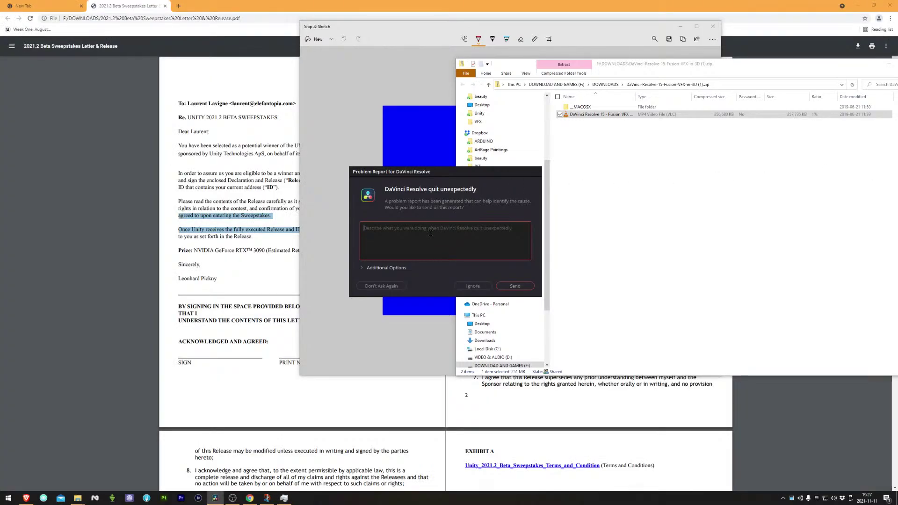
Close the browser with the sweepstakes PDF, Snip & Sketch and the DaVinci-Resolve-15-Fusion-VFX-in-3D zip folder window.
click(890, 5)
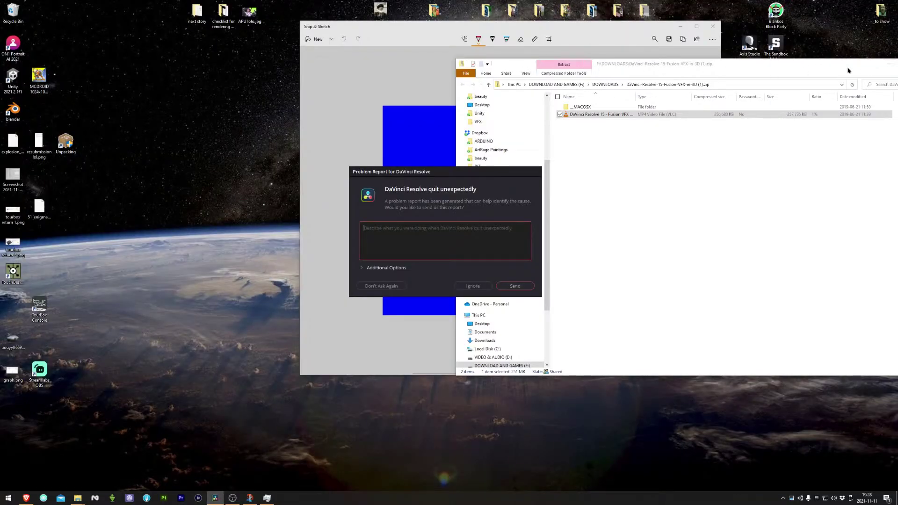
click(712, 26)
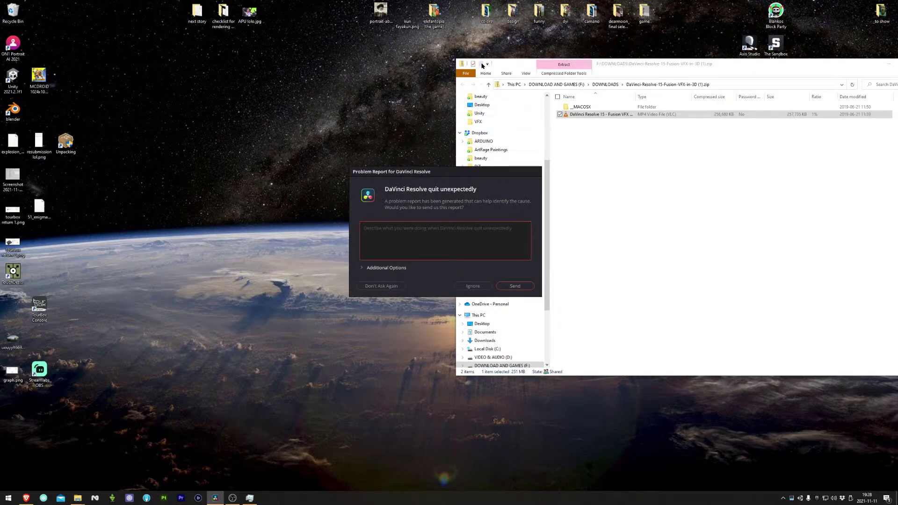
click(495, 135)
key(alt+F4)
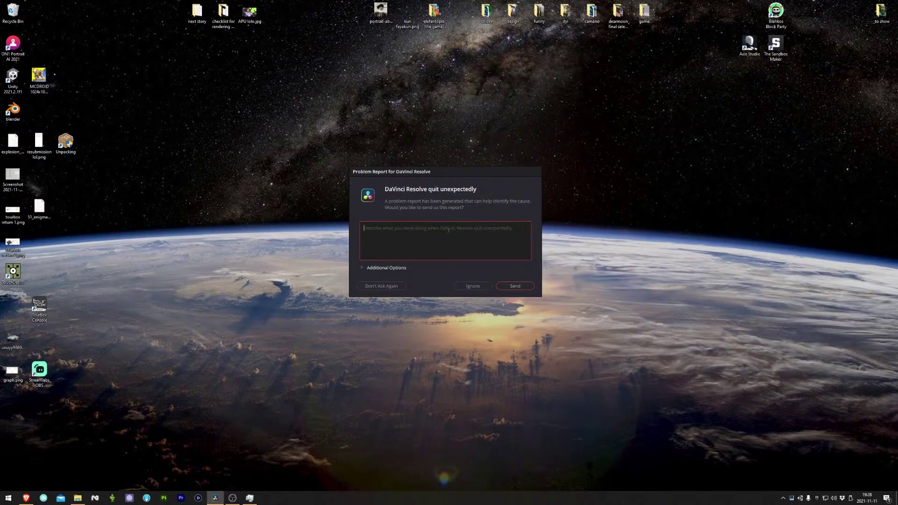
Describe the DaVinci Resolve crash as "closed unity in the background", review the additional options and send the problem report.
text(closed unity in the background)
click(362, 268)
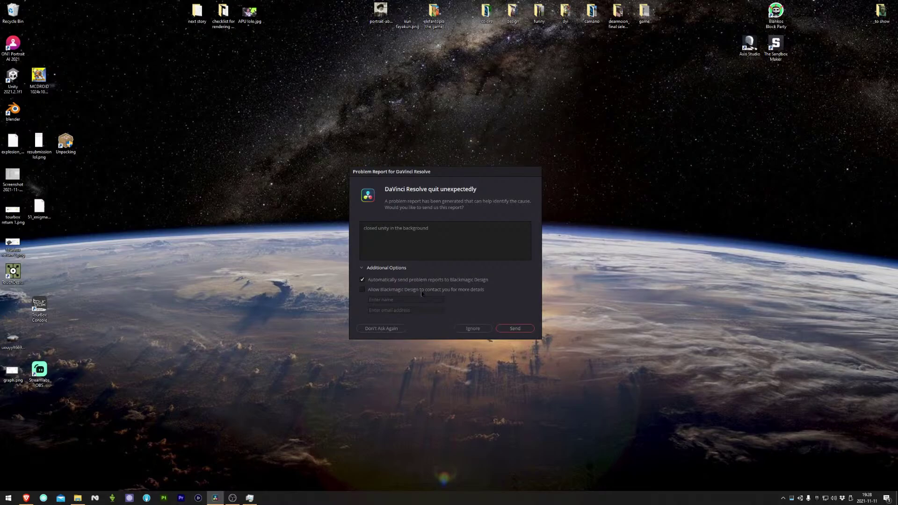
click(410, 300)
click(391, 290)
click(515, 329)
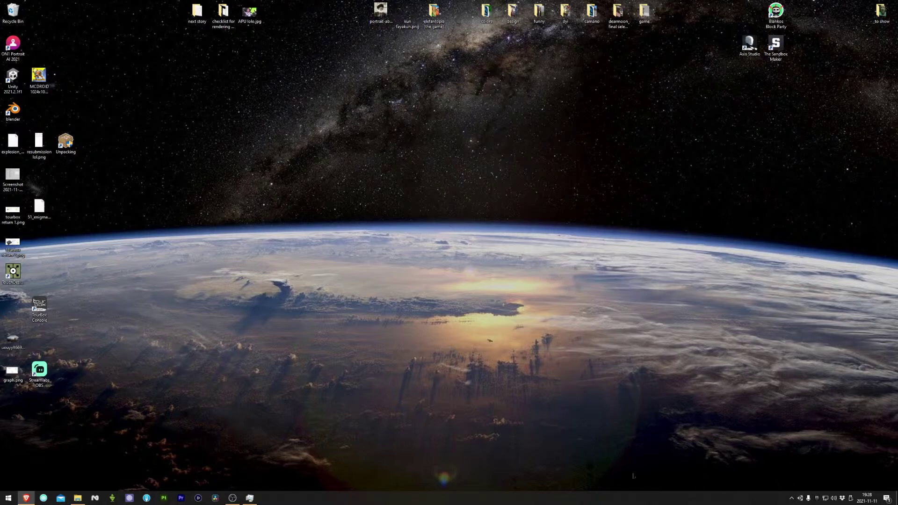
Launch DaVinci Resolve and open the McDROID Switch project.
click(216, 498)
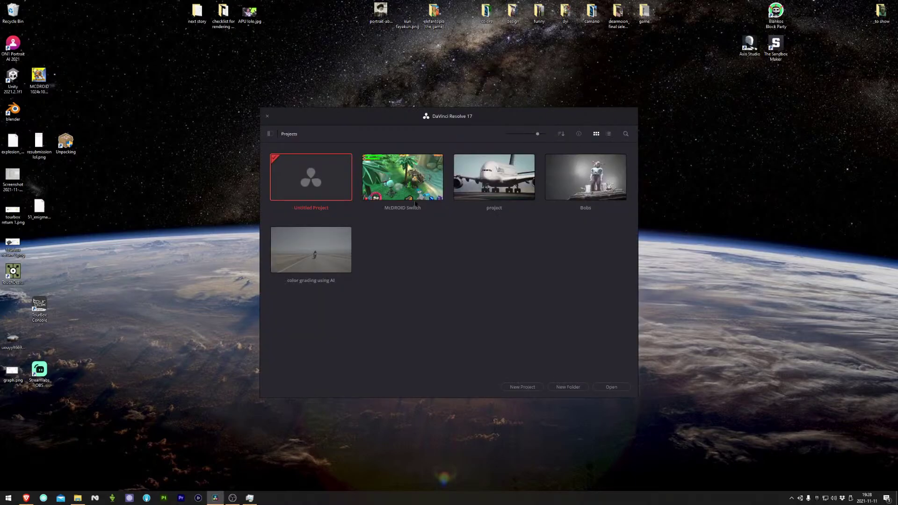
double_click(415, 202)
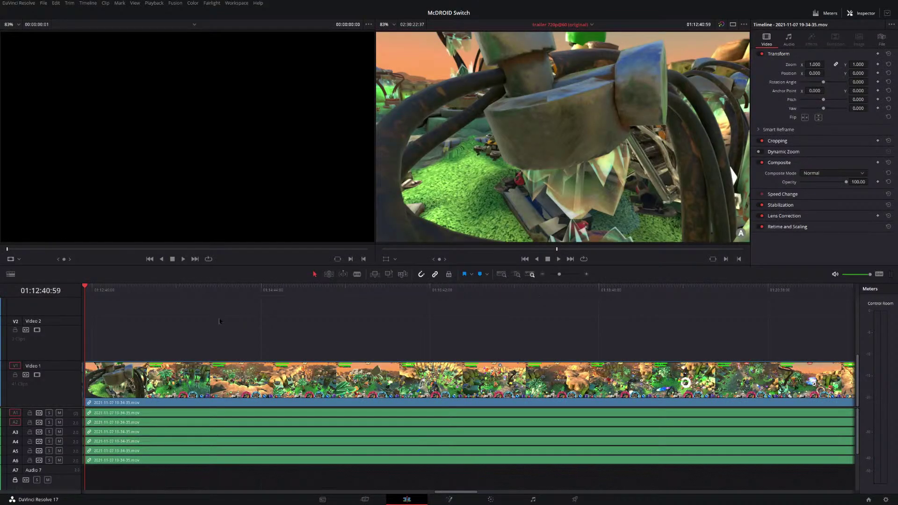
Skim the gameplay clips across the whole trailer timeline, and play the McDROID title clip from the start.
scroll(401, 367, down, 6)
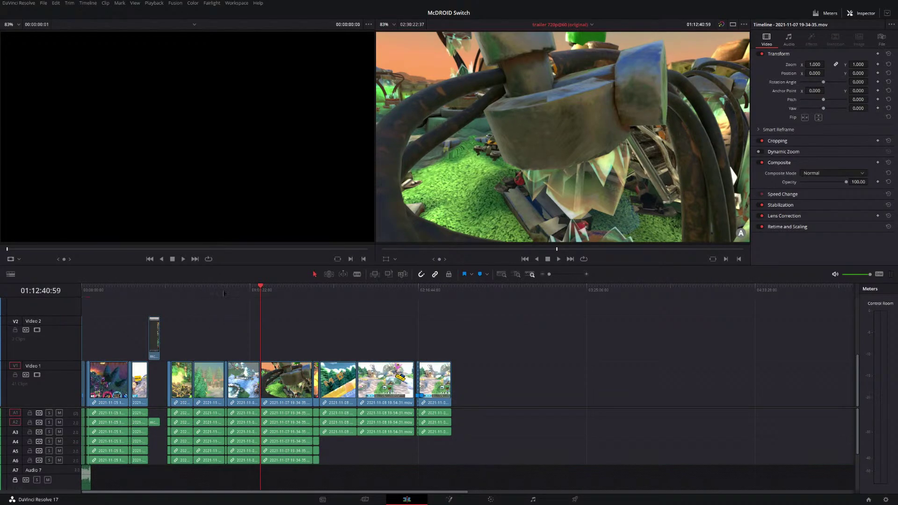
drag(223, 293, 81, 293)
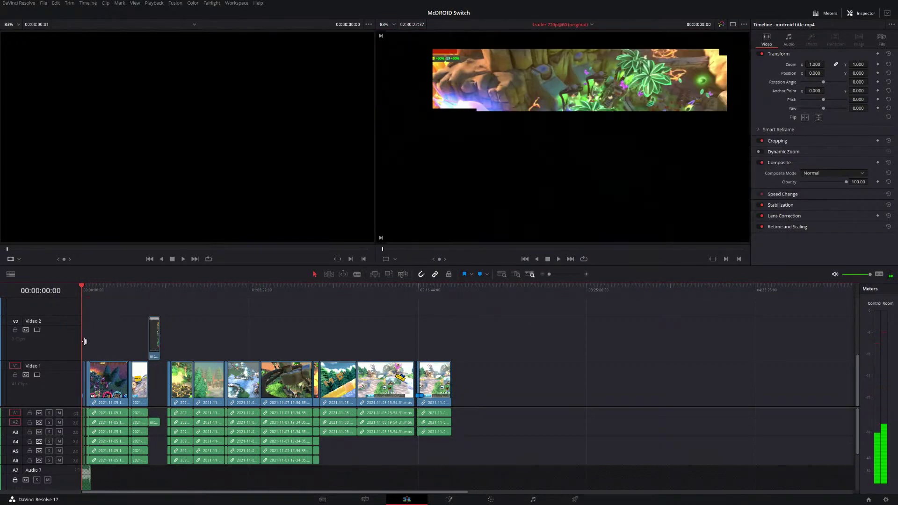
click(194, 293)
click(167, 293)
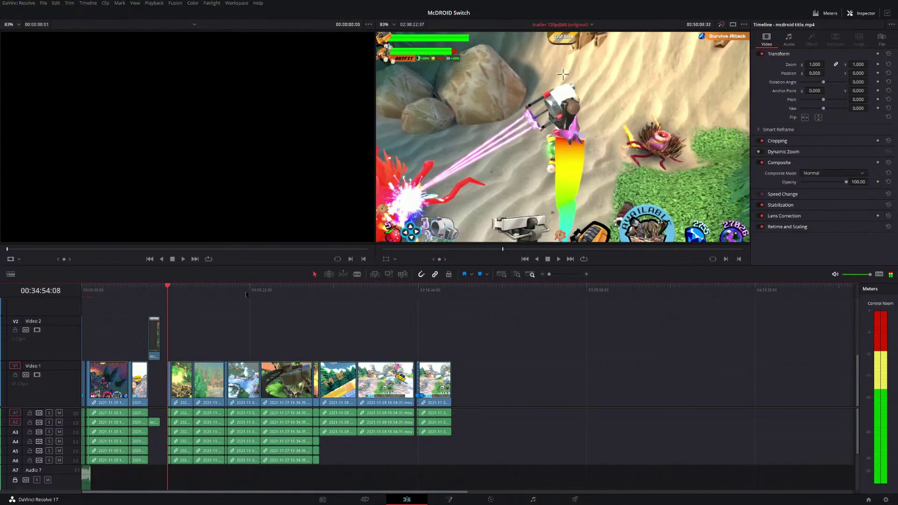
click(226, 293)
key(Home)
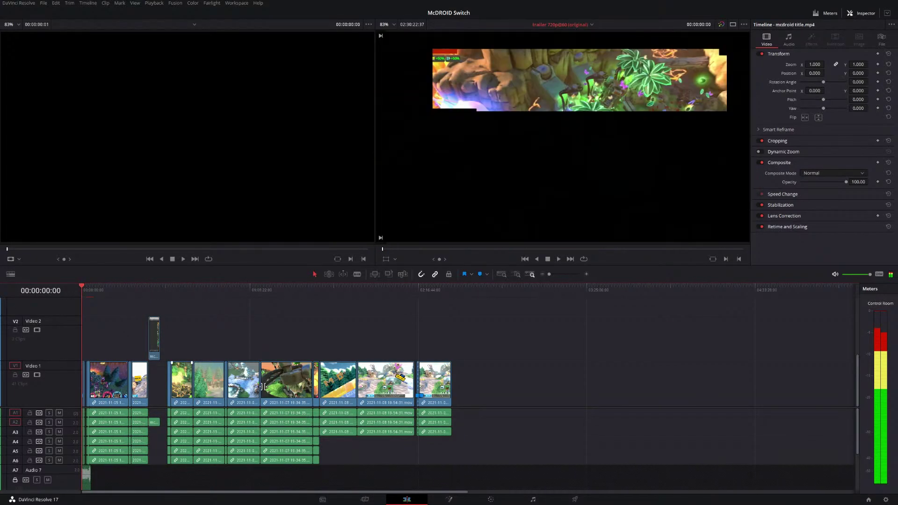
key(space)
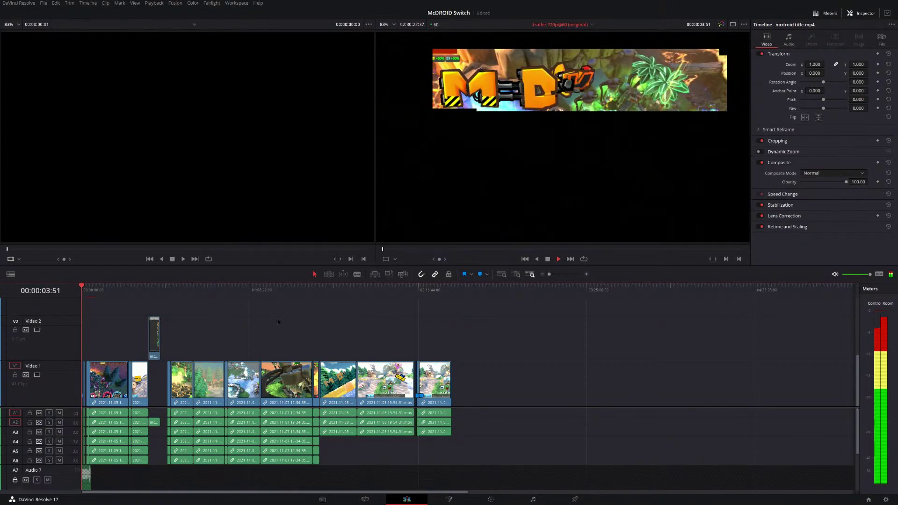
key(space)
Switch to the project named "project" and play its "testing tourbox" timeline from the beginning.
click(43, 3)
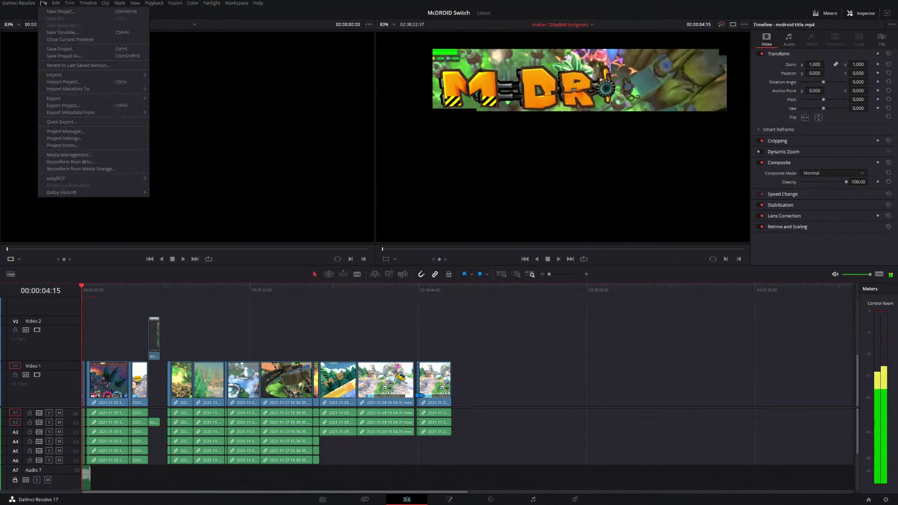
click(85, 131)
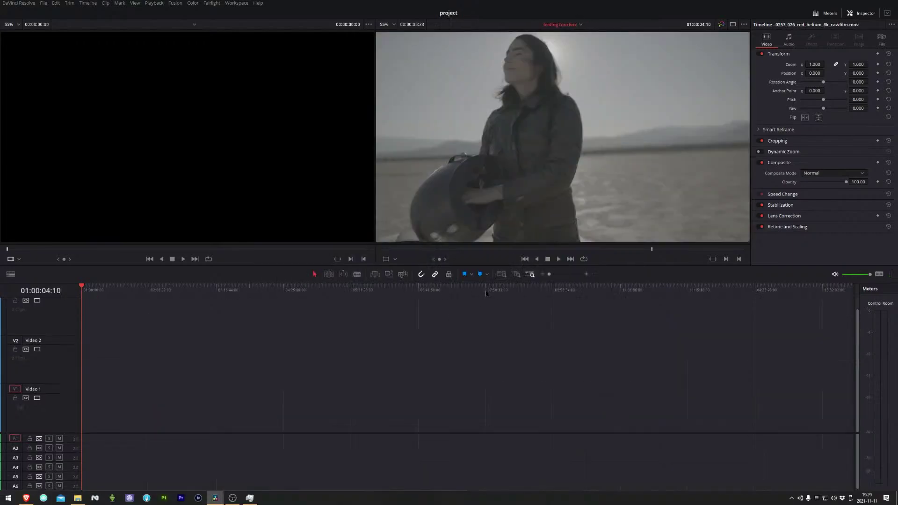
click(42, 3)
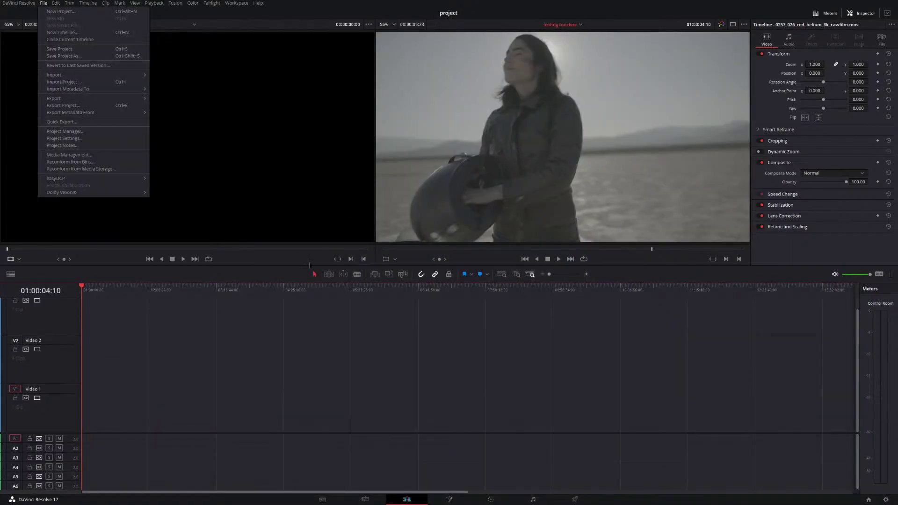
click(138, 293)
key(Home)
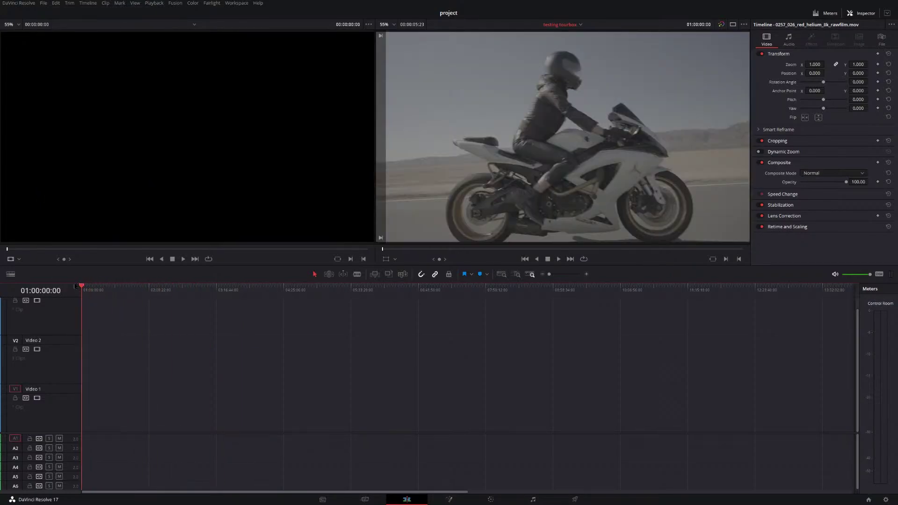
key(space)
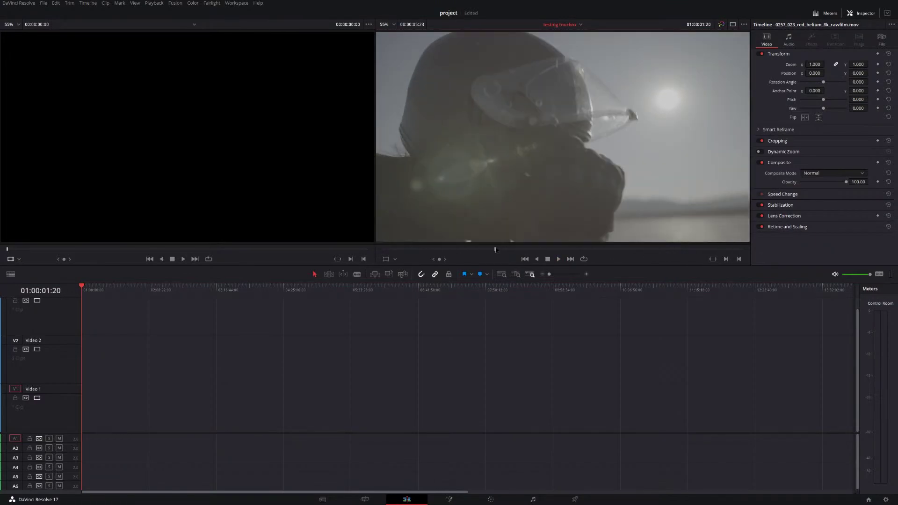
Review the motorcycle clip 0257_004_red_helium_8k_rawfilm.mov in the source viewer.
key(j)
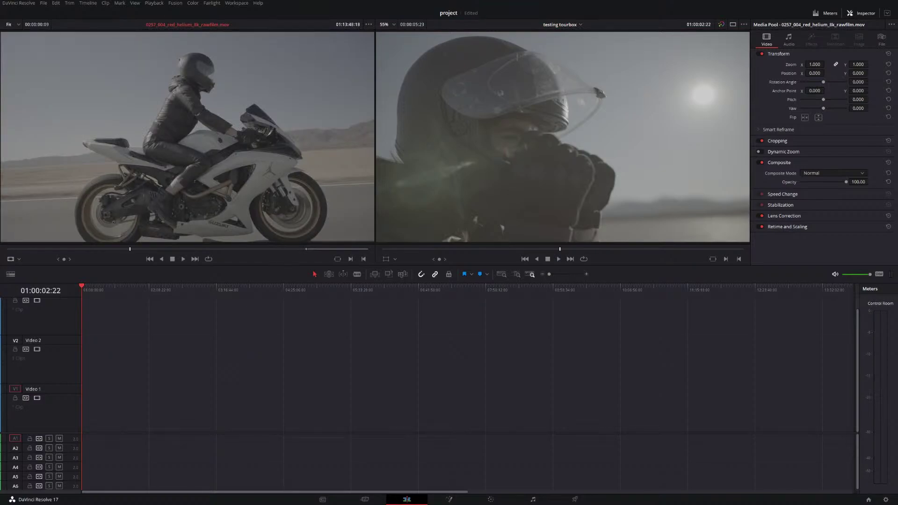
key(f)
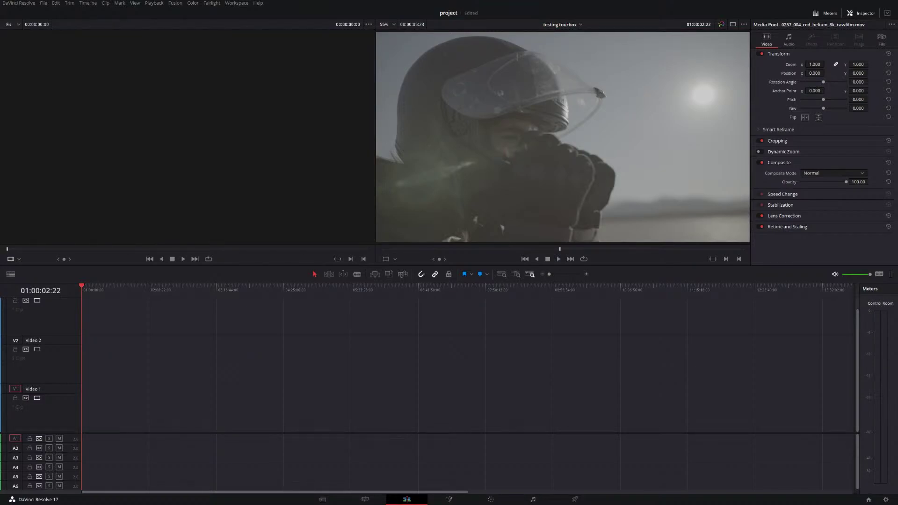
key(f)
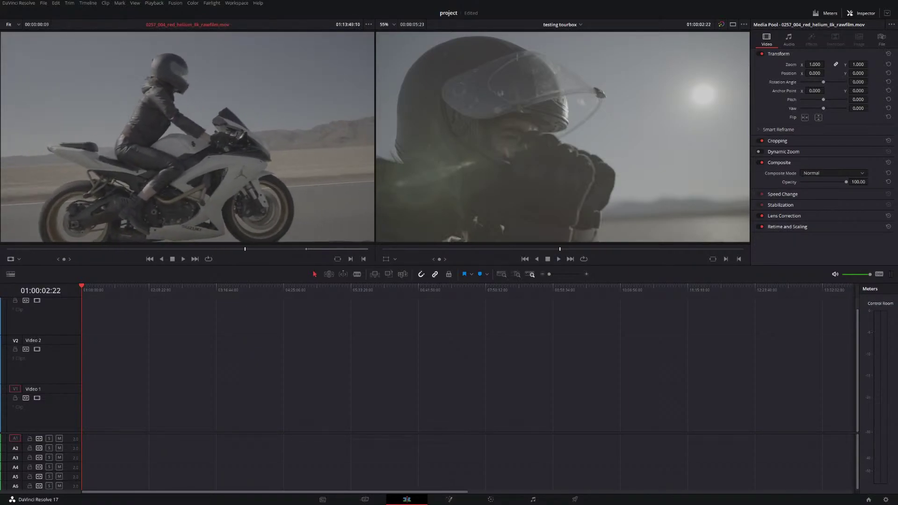
key(f)
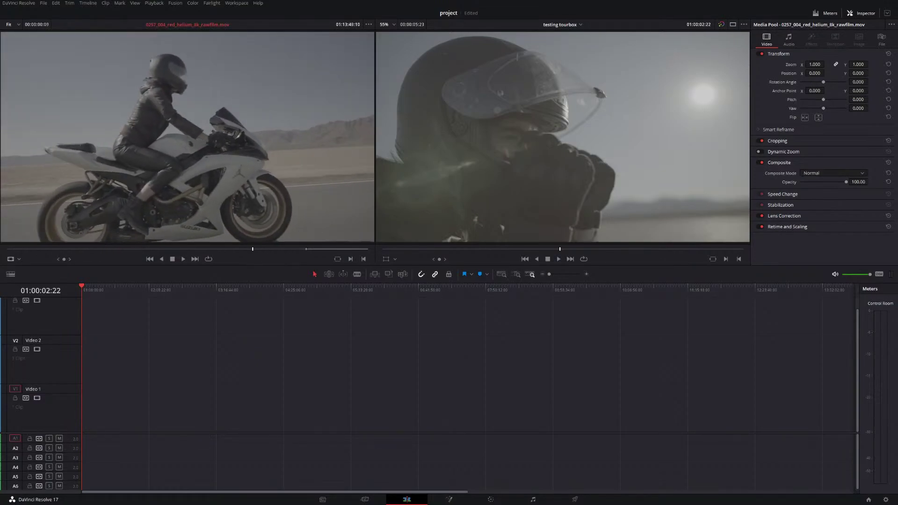
Return to the McDROID Switch project through the Project Manager.
click(43, 3)
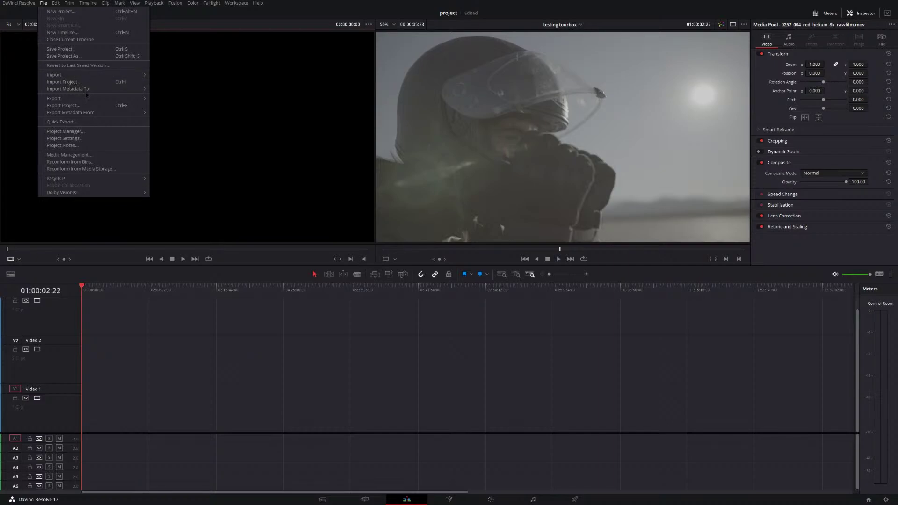
click(85, 132)
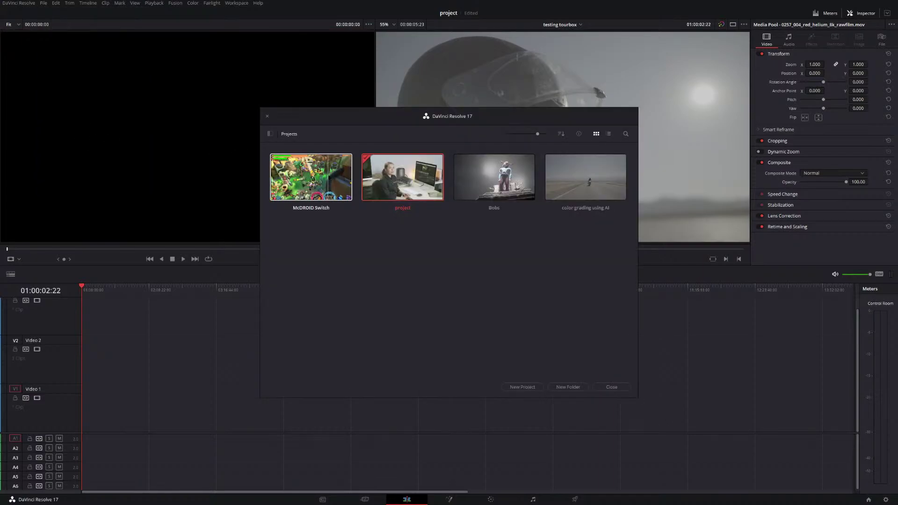
double_click(329, 177)
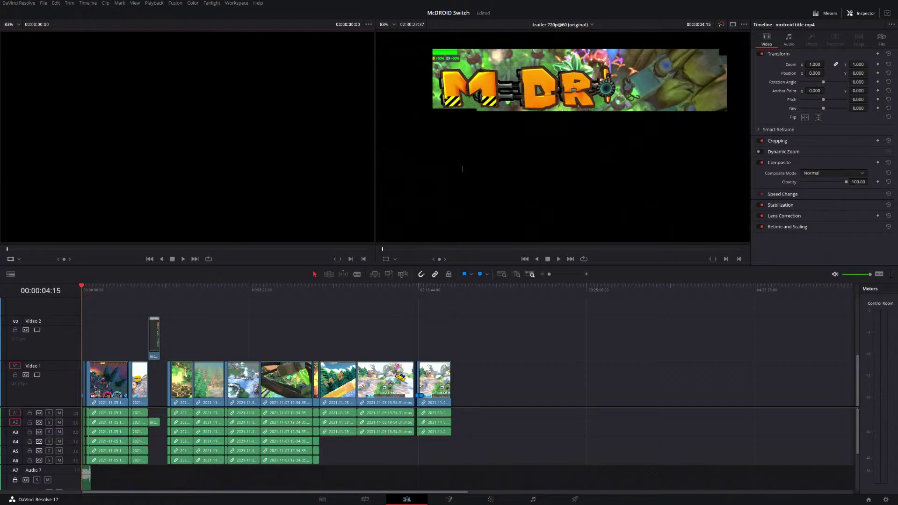
Skim the early gameplay footage of the McDROID trailer, and play the timeline from the start with monitoring audio muted.
click(112, 288)
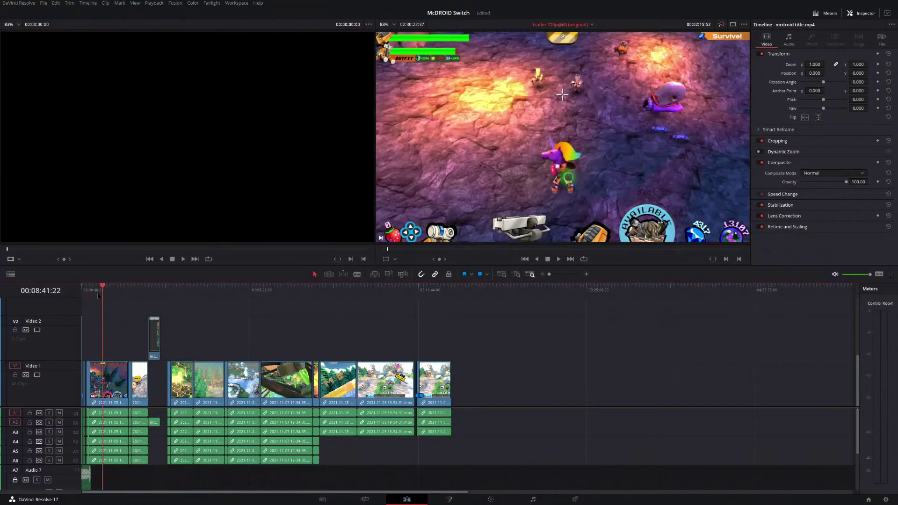
key(space)
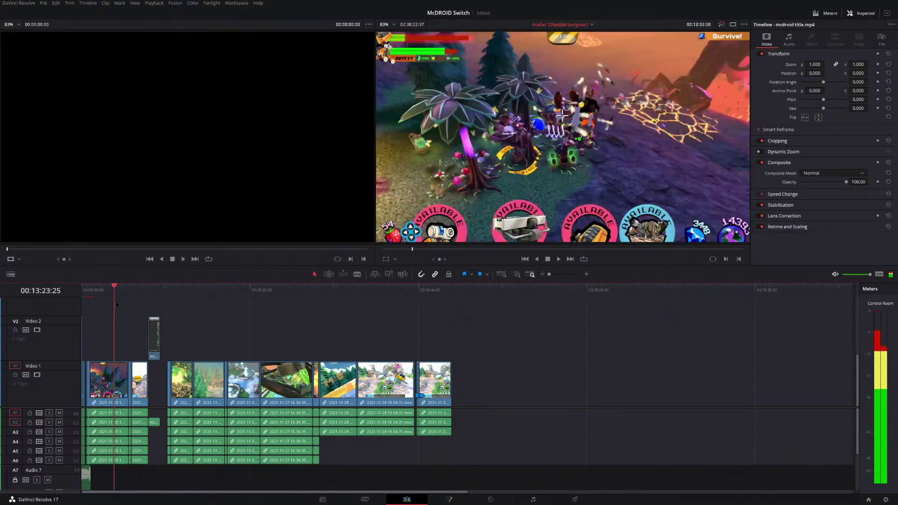
key(Home)
key(space)
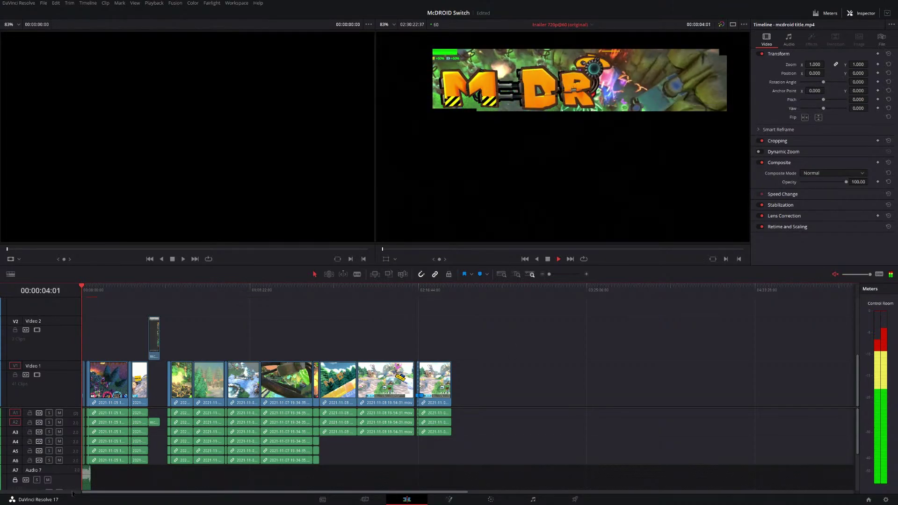
scroll(66, 453, down, 2)
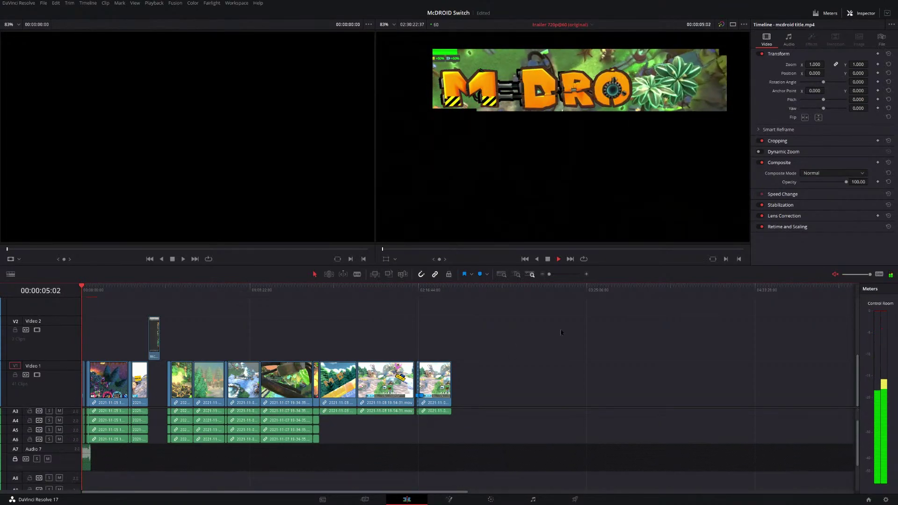
Play the trailer from the start with monitoring audio unmuted and only the Audio 7 music track soloed.
click(834, 274)
click(88, 286)
key(Home)
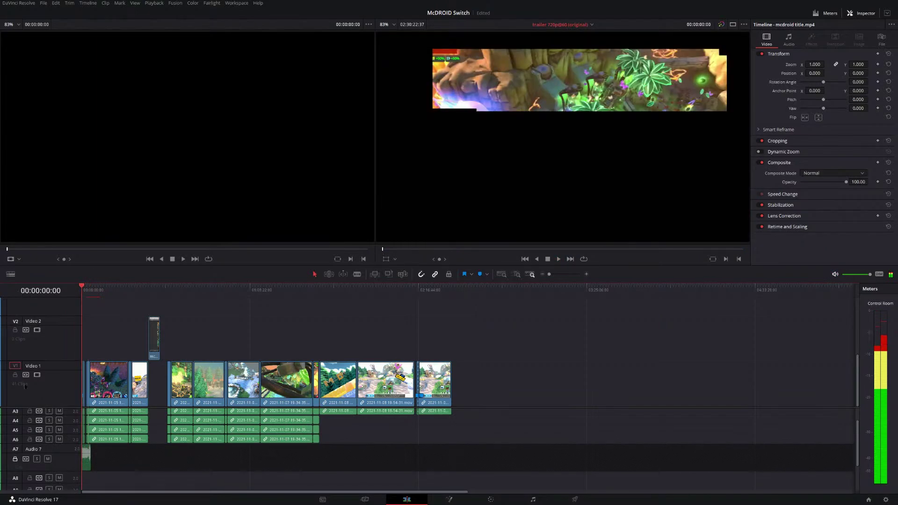
scroll(60, 460, down, 2)
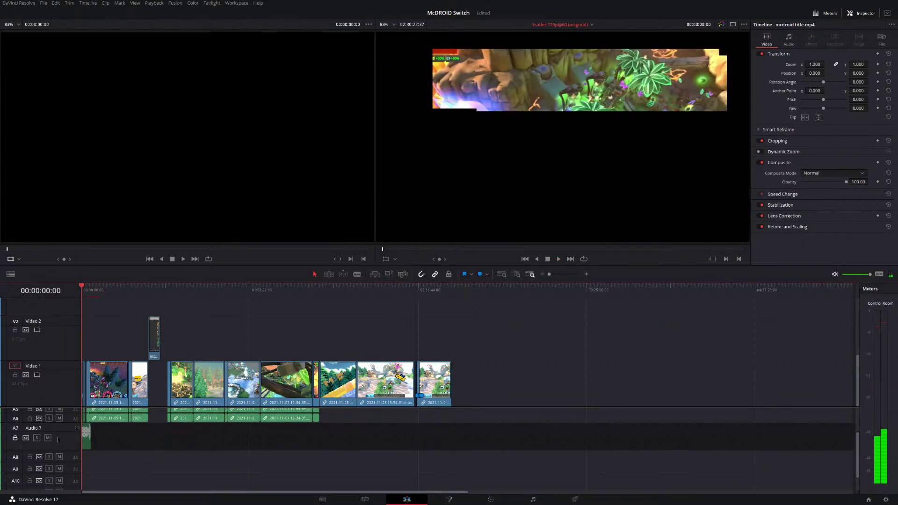
click(37, 437)
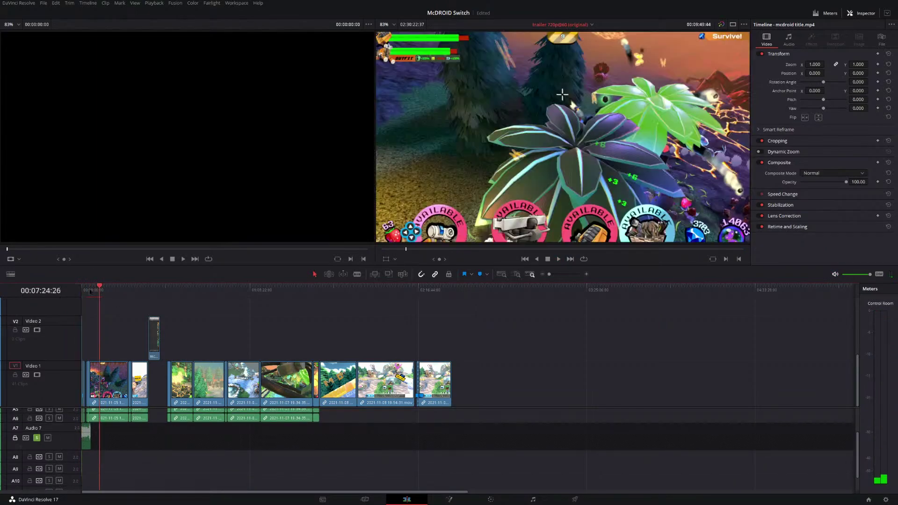
key(space)
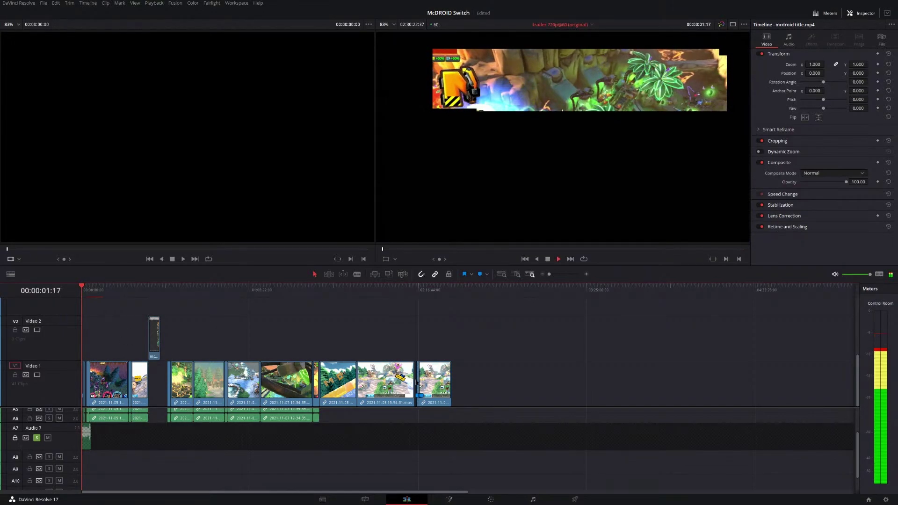
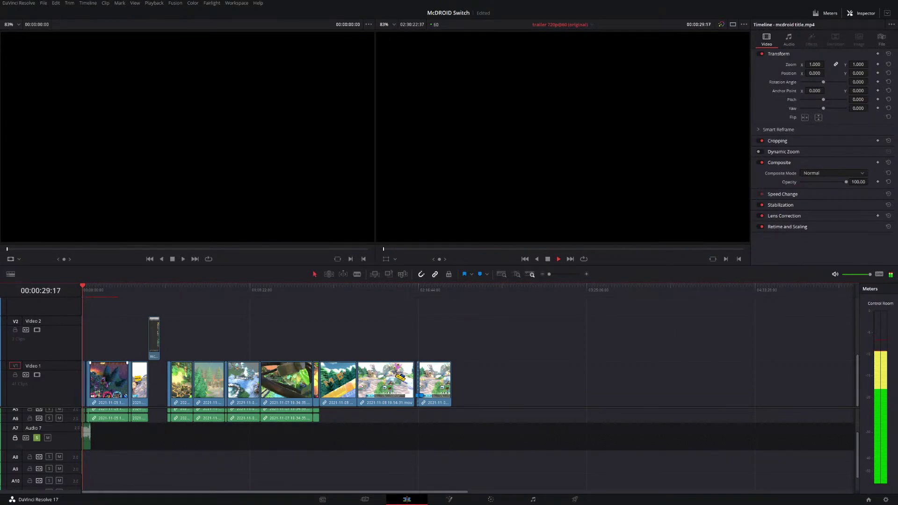
Play the second group of clips in the trailer from 00:00:43:51.
scroll(122, 383, up, 5)
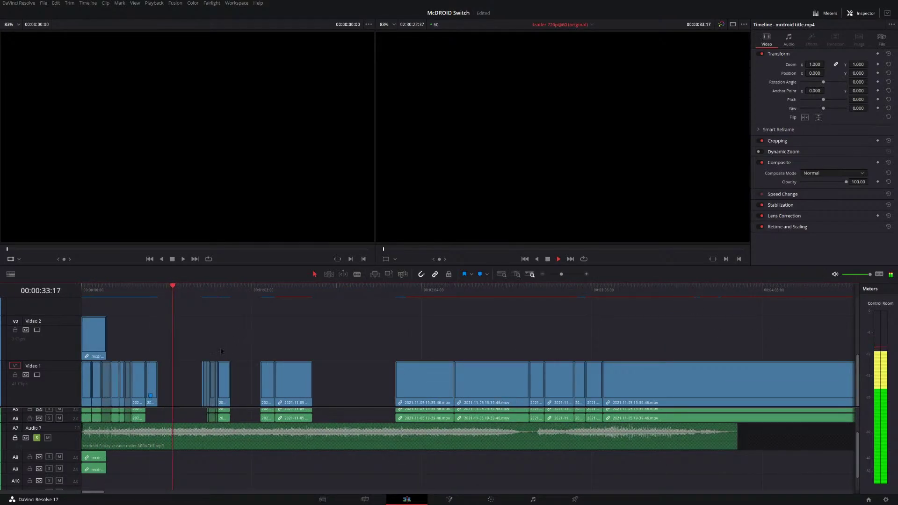
click(202, 288)
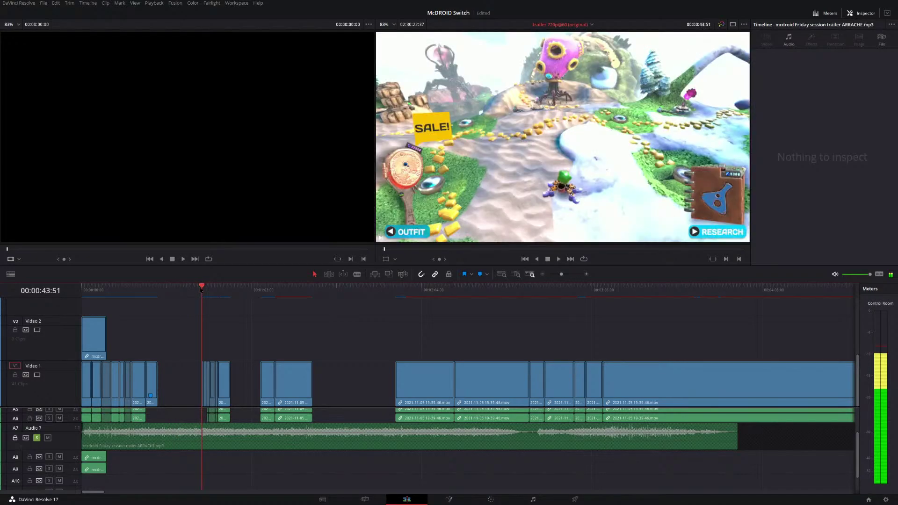
key(space)
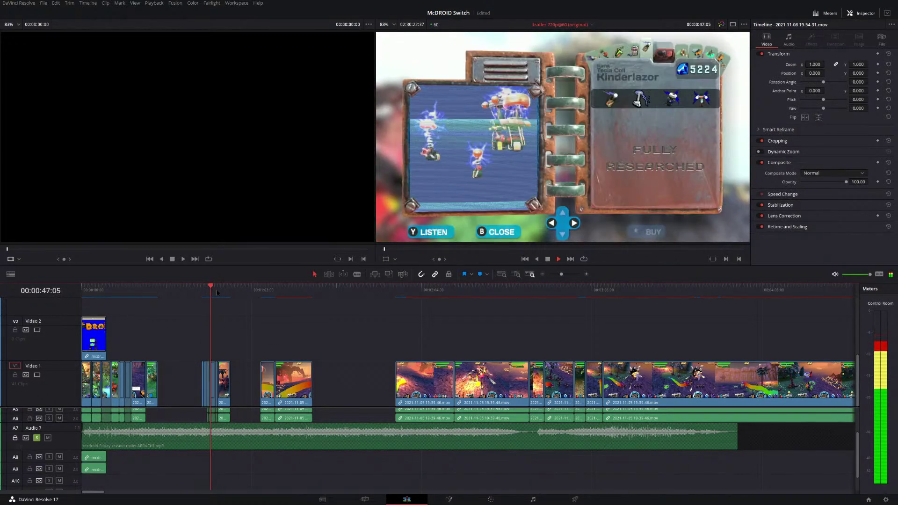
key(space)
Move the whole second group of clips to start at 00:00:47:56, and play the music leading into it.
scroll(322, 378, up, 2)
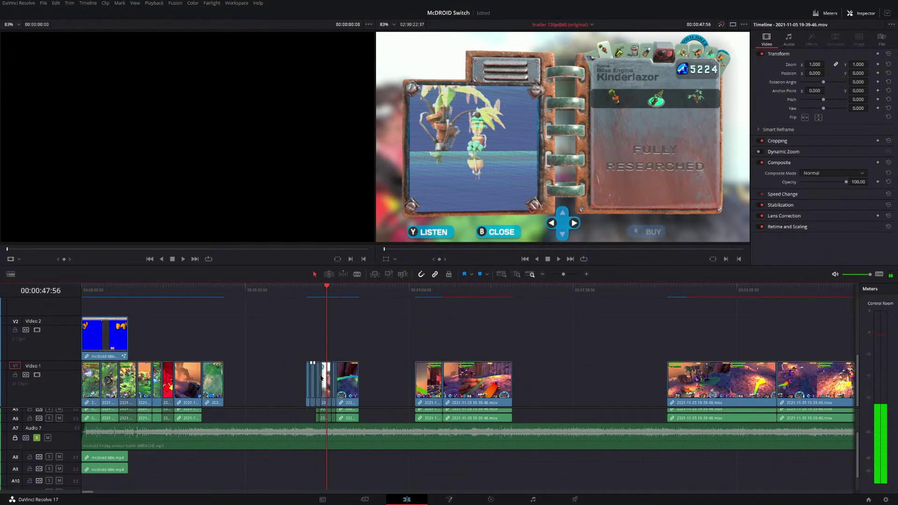
scroll(322, 378, up, 1)
drag(297, 336, 410, 373)
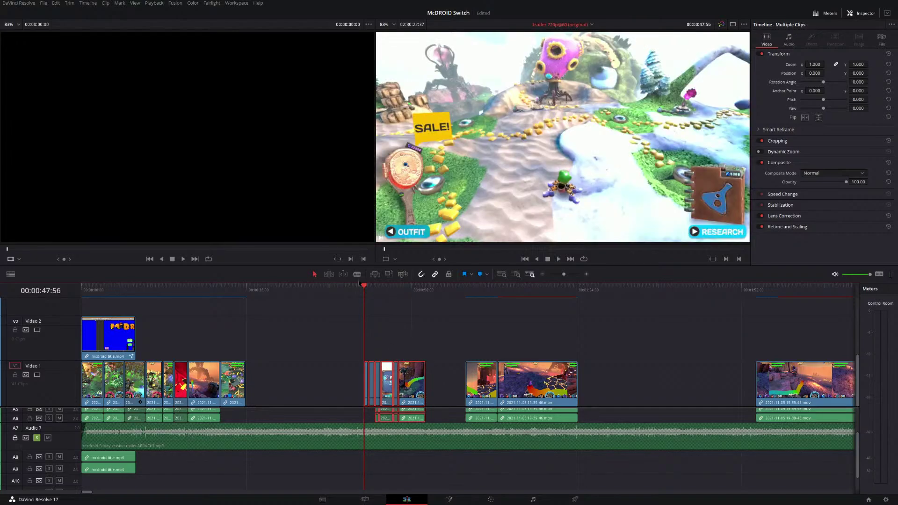
click(351, 287)
key(space)
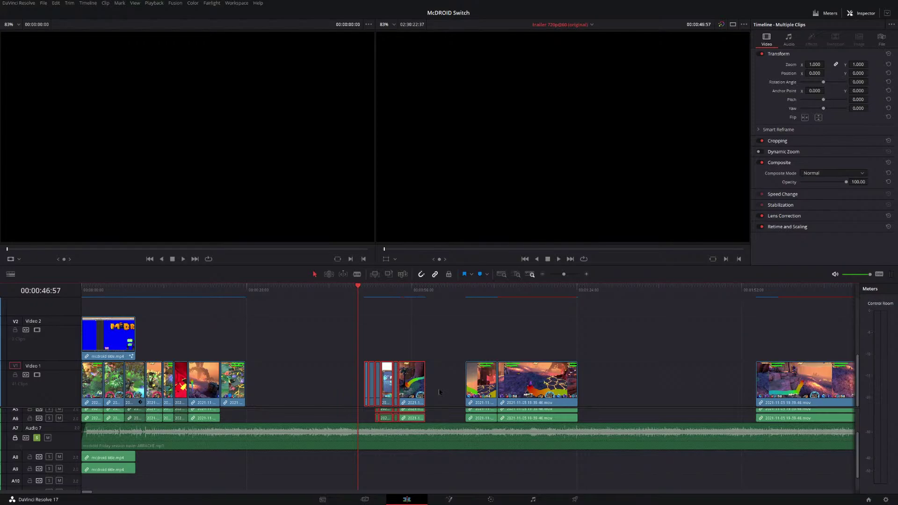
Trim the start of the second group's first clip slightly and play into the group.
drag(358, 286, 358, 287)
drag(365, 385, 364, 385)
key(space)
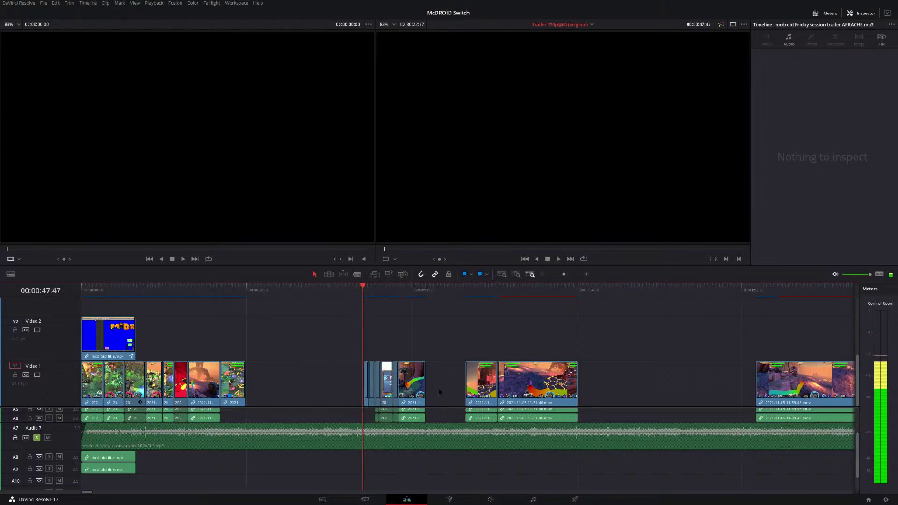
key(space)
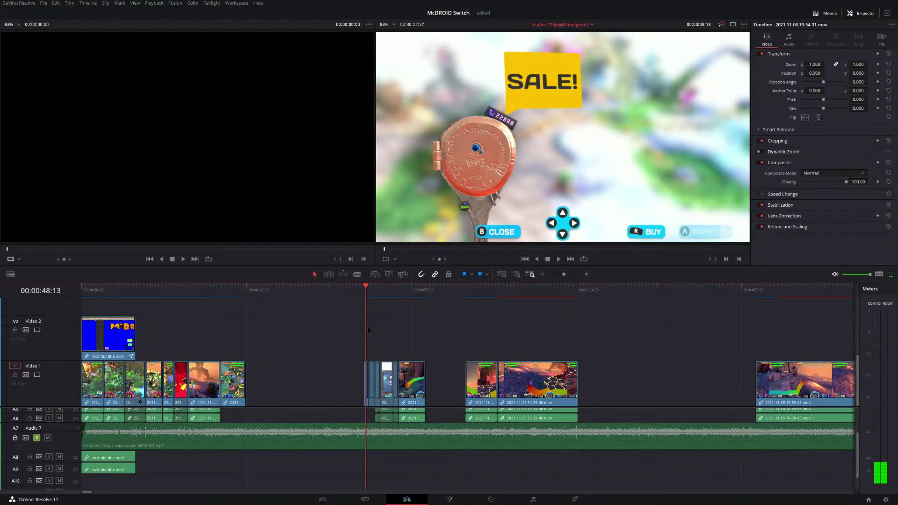
Try extending the second group's first clip back to 00:00:45:49 and trimming the end of the opening group's last clip.
drag(326, 328, 440, 378)
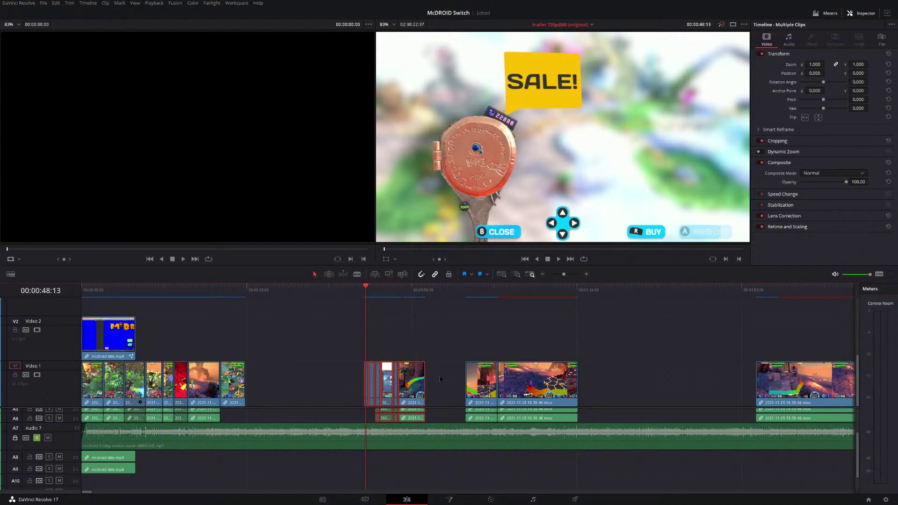
key(j)
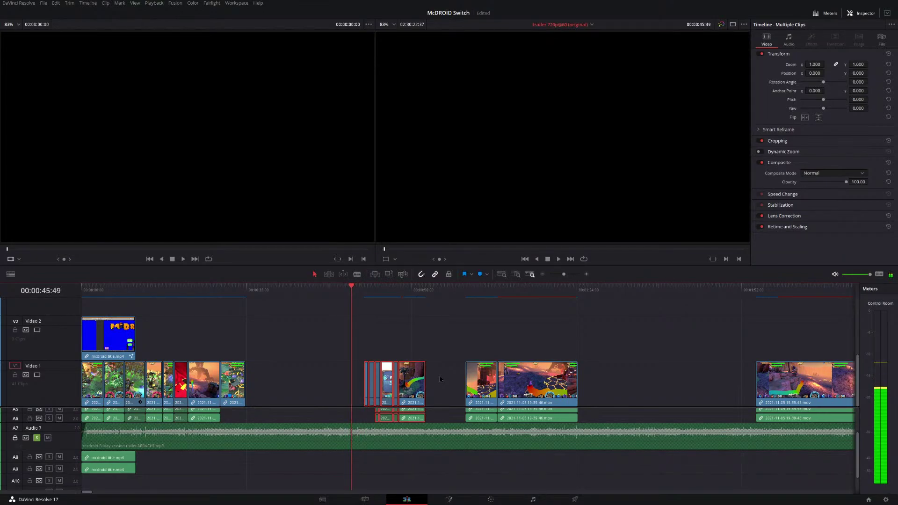
key(ctrl+z)
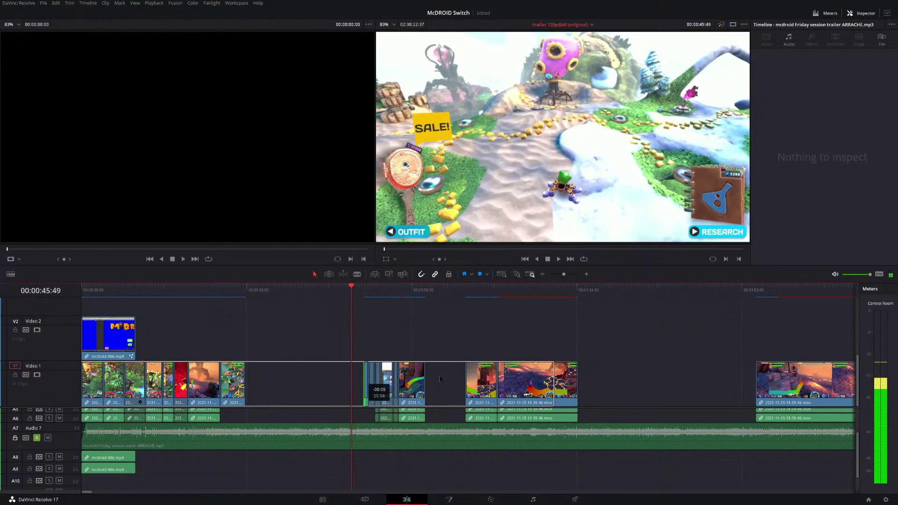
key(ctrl+z)
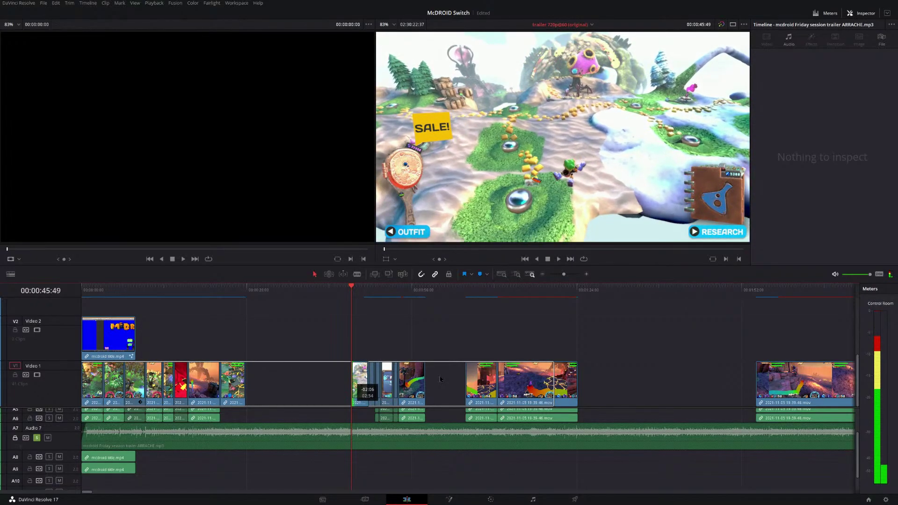
key(ctrl+z)
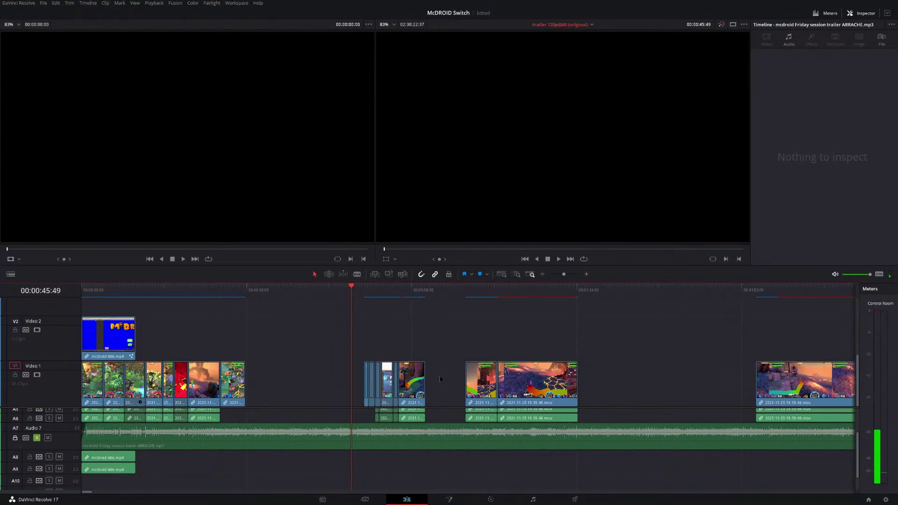
key(ctrl+z)
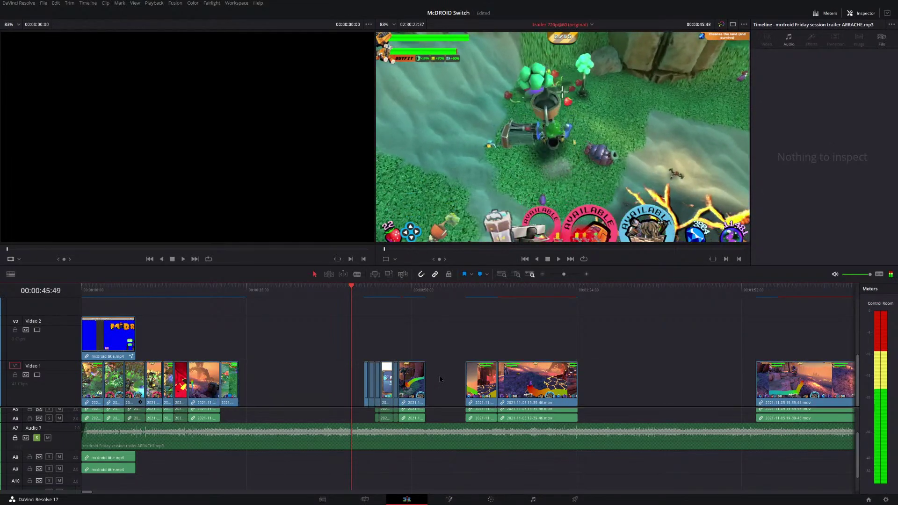
key(ctrl+shift+z)
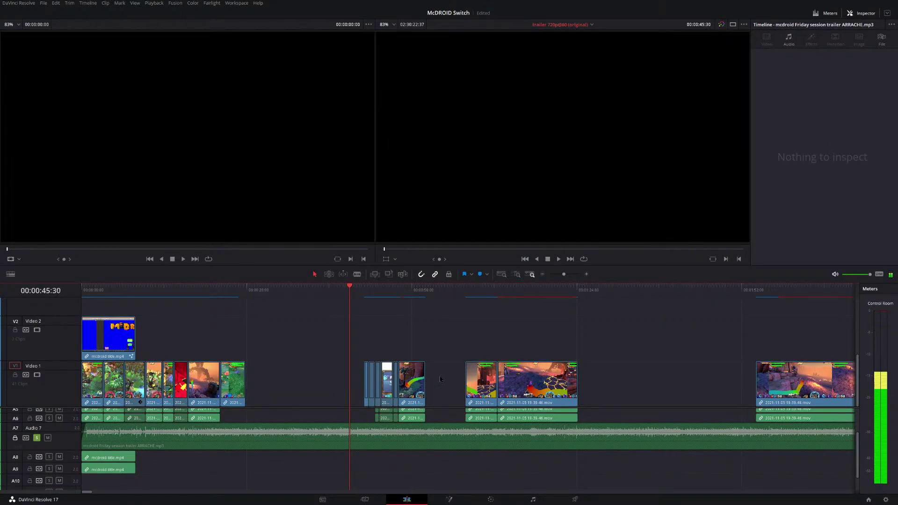
key(ctrl+z)
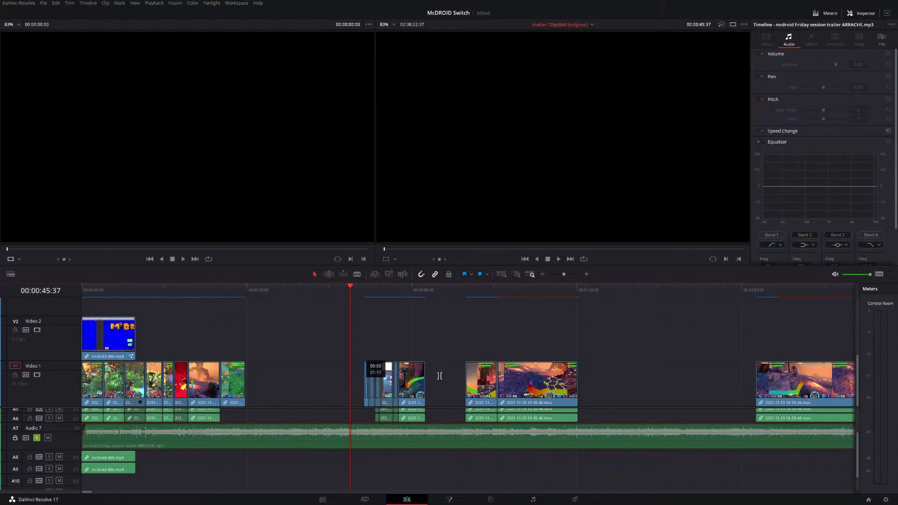
Move the second group of clips about one second earlier on the timeline and play it through against the music.
click(439, 376)
key(space)
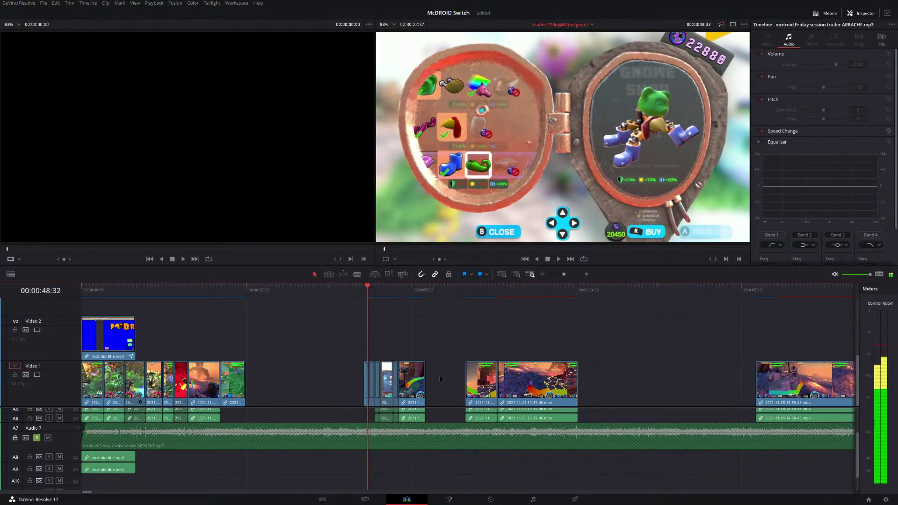
scroll(352, 331, up, 2)
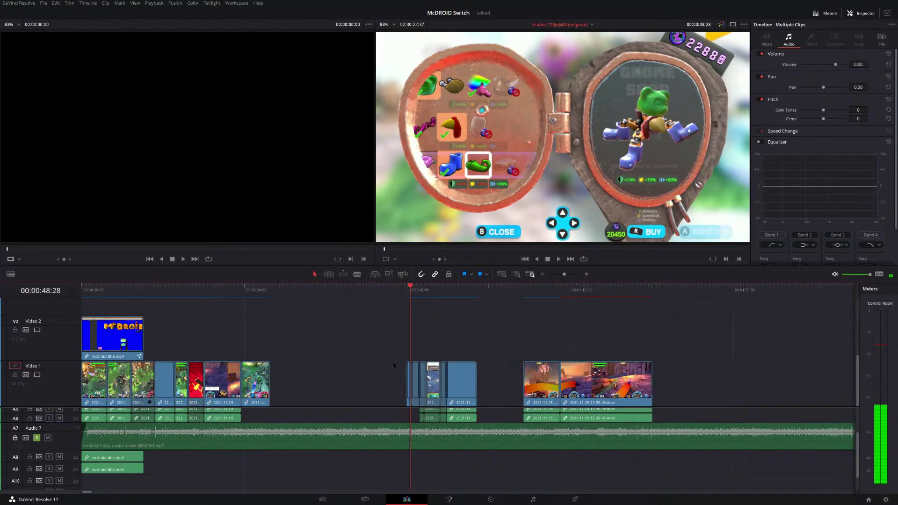
drag(419, 332, 547, 380)
drag(414, 289, 445, 305)
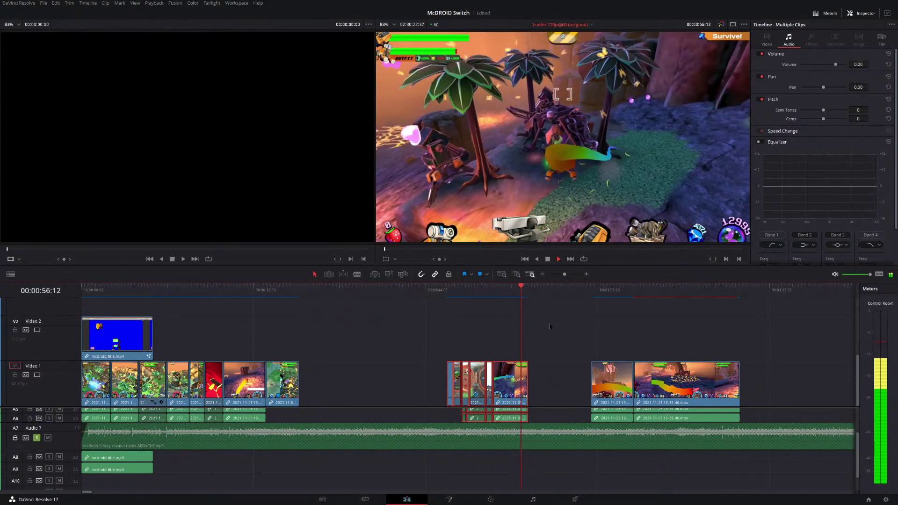
key(space)
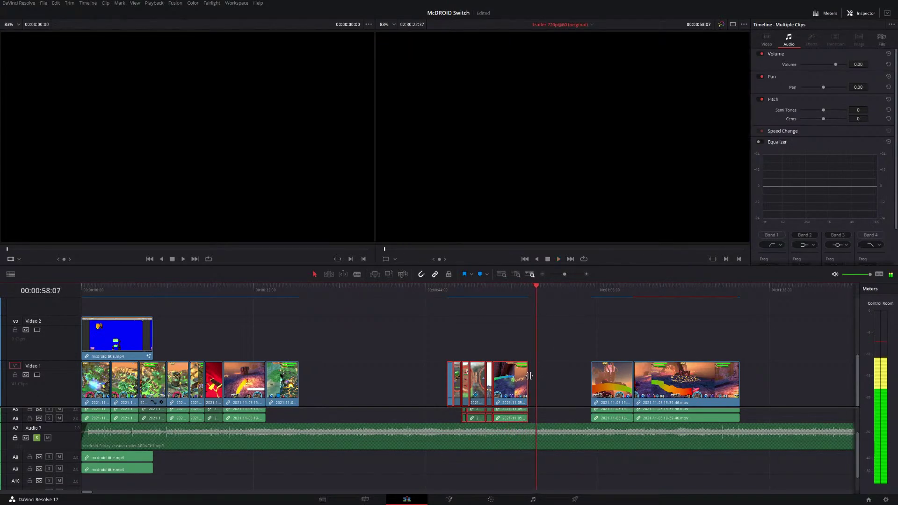
Extend the last clip of the second group to 00:00:58:07 and play the music just past its end.
drag(525, 377, 535, 377)
key(space)
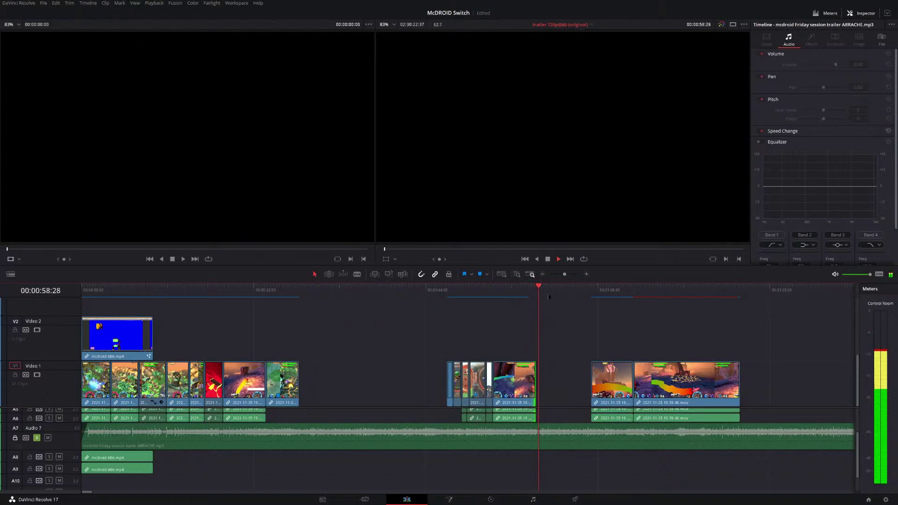
key(space)
click(543, 292)
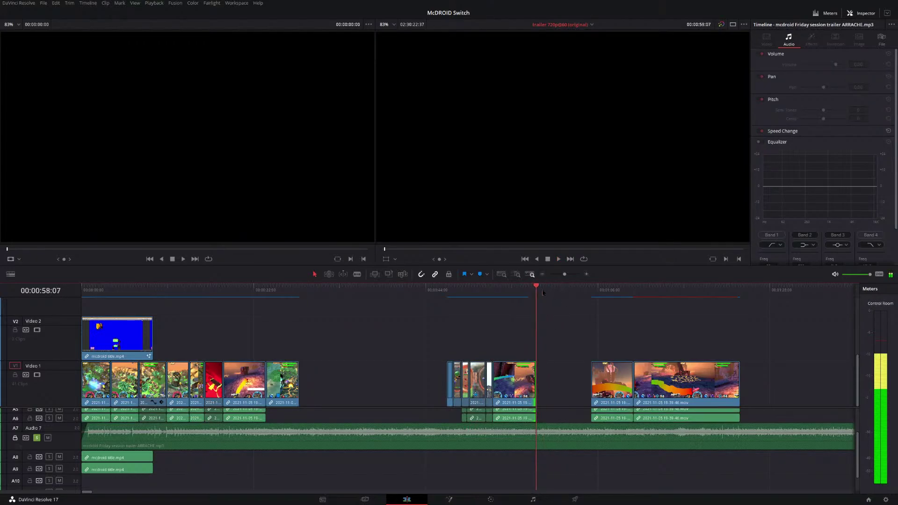
Position the playhead at 00:00:58:18 frame by frame and extend the second group's last clip to it.
click(543, 291)
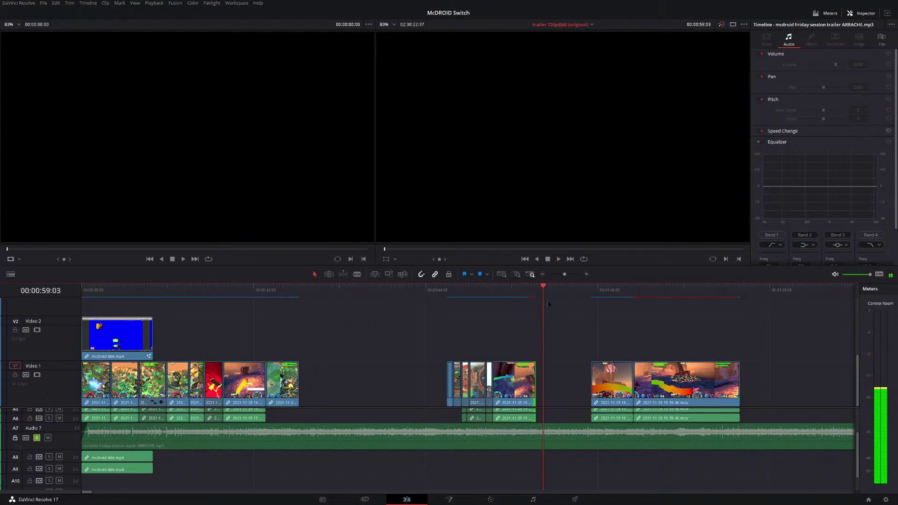
key(Left)
key(Right)
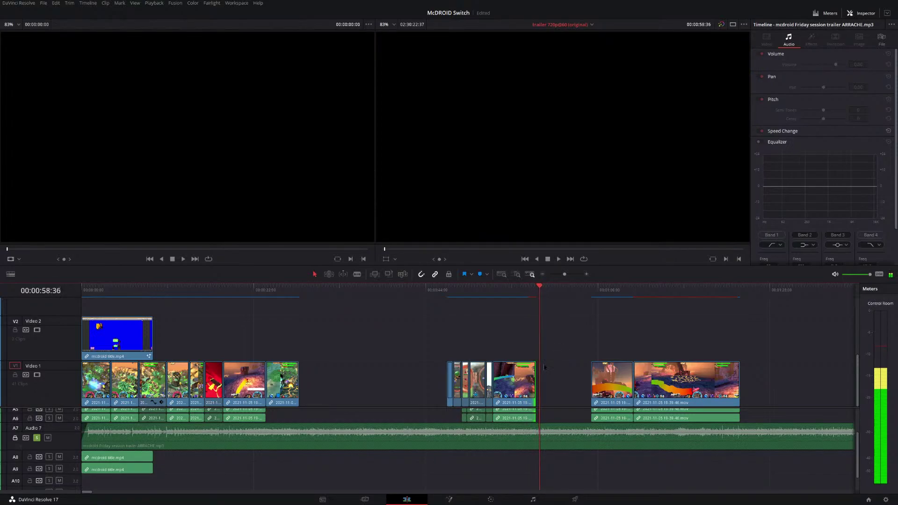
key(Left)
key(Left)
key(Left)
key(Left)
key(Left)
key(Left)
key(Left)
key(Left)
key(Left)
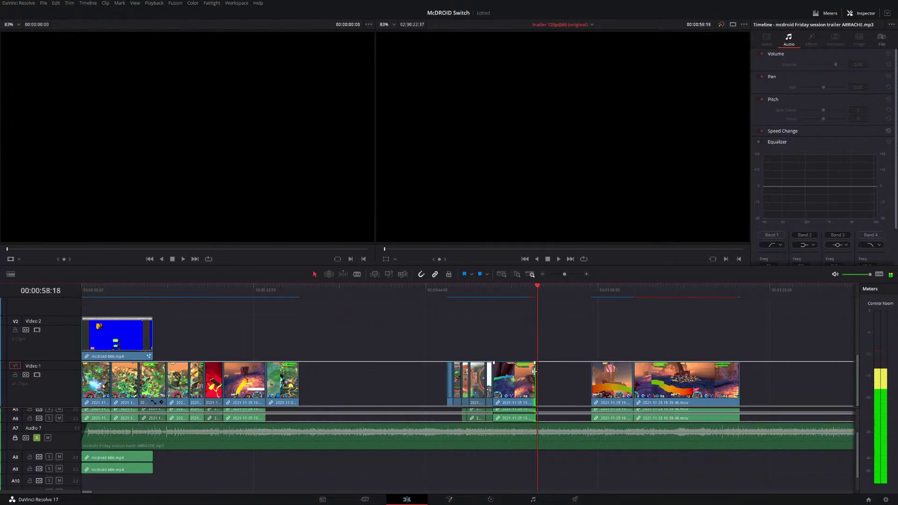
drag(532, 371, 535, 371)
Play the second group of clips past its end, and continue reviewing from the third group.
click(513, 291)
click(470, 290)
key(space)
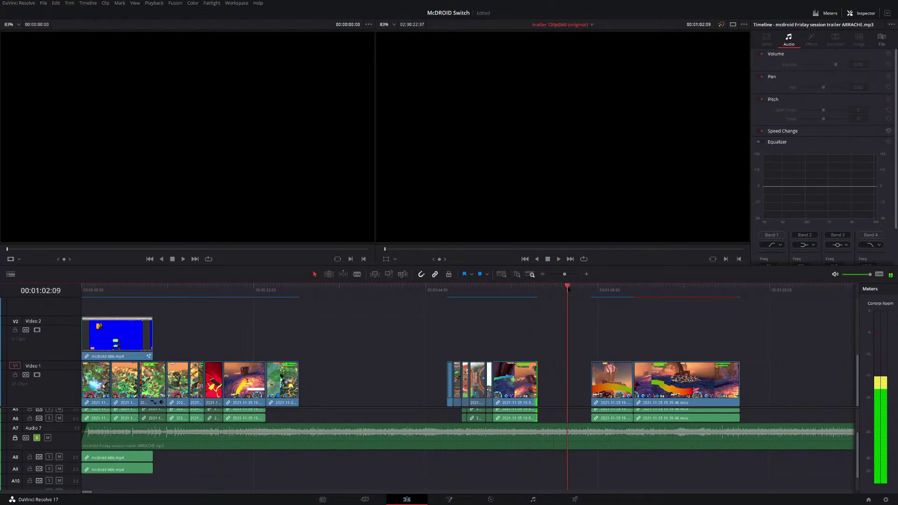
key(Down)
key(space)
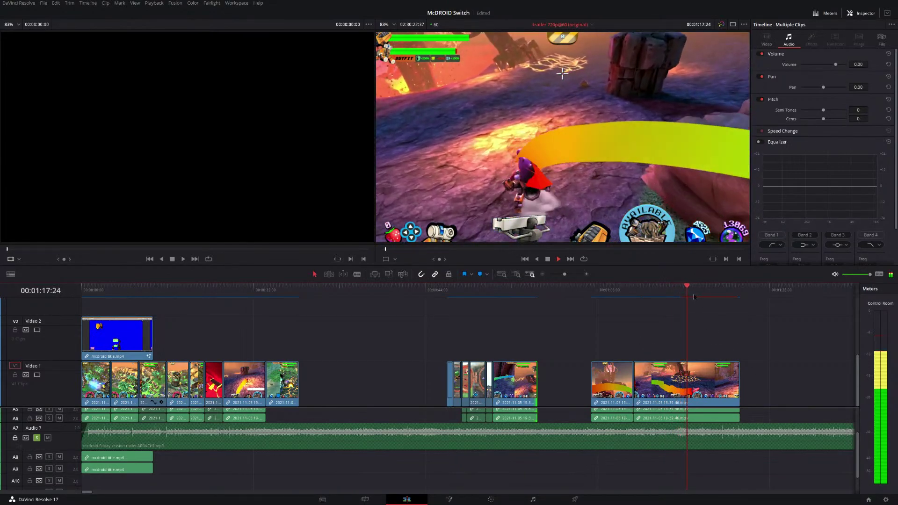
Ripple delete the second clip of the third group, and skim the gameplay footage that follows.
click(715, 293)
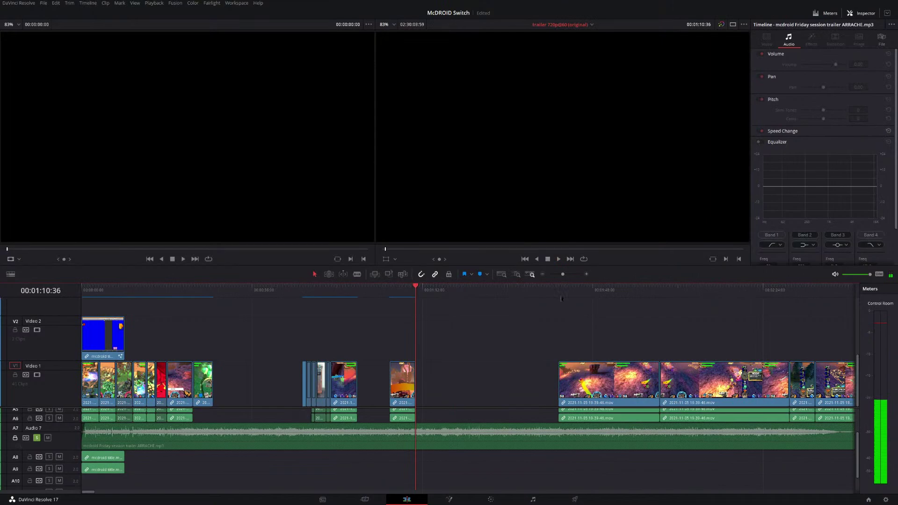
drag(561, 298, 572, 290)
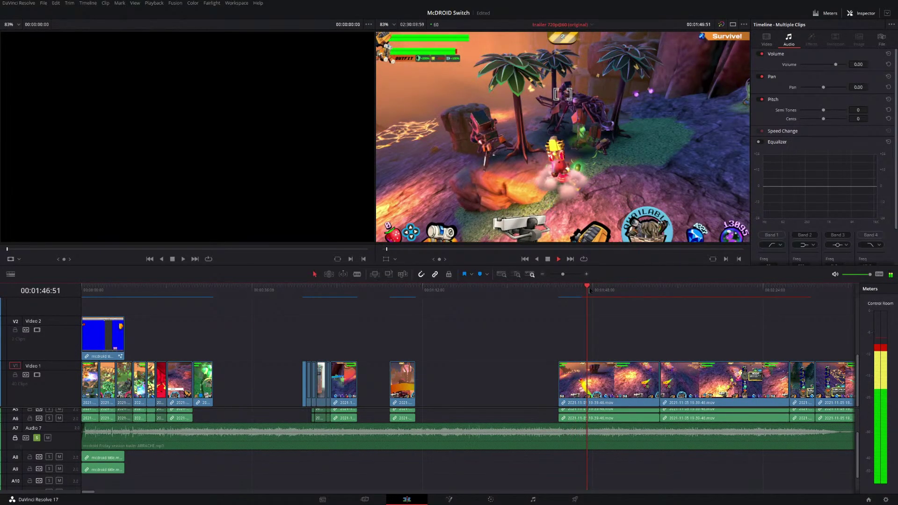
drag(589, 290, 619, 295)
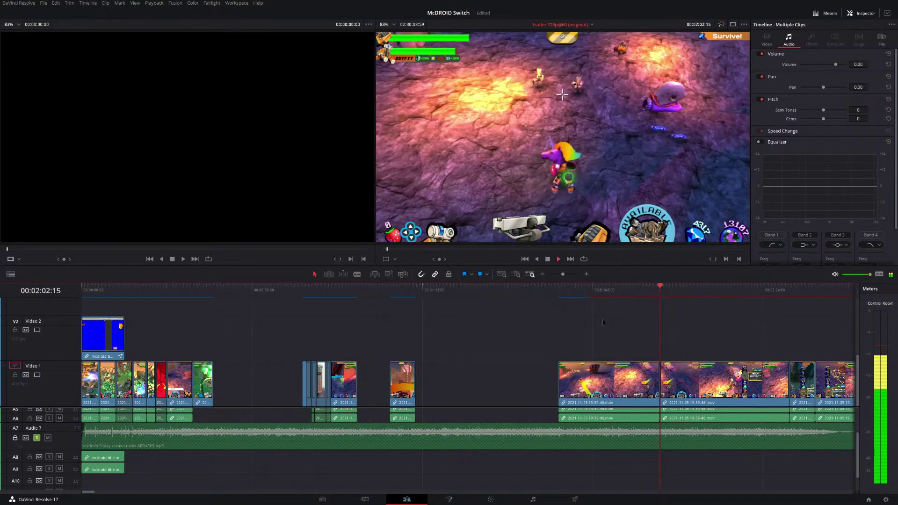
Skim the gameplay at the start of the third group and ripple delete its first two clips.
scroll(501, 342, down, 2)
drag(475, 289, 491, 290)
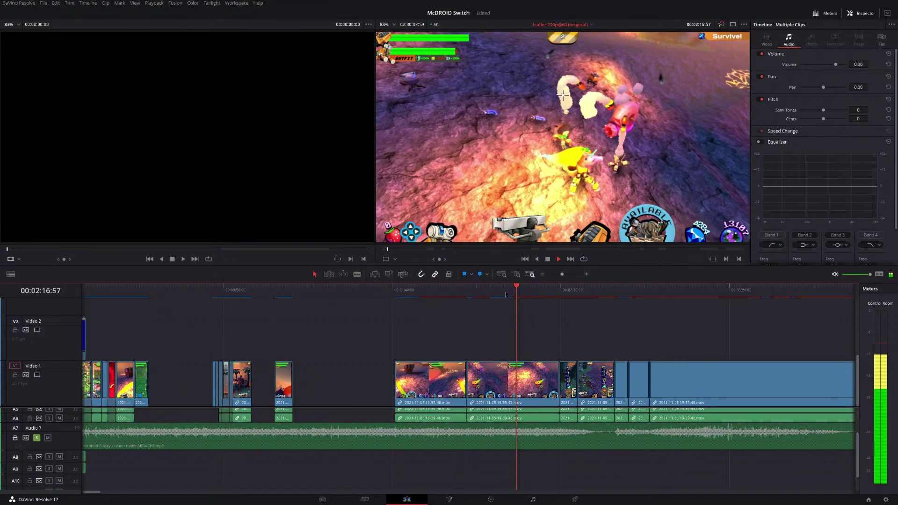
mouse_move(520, 293)
mouse_down()
mouse_move(551, 293)
mouse_move(531, 292)
mouse_up()
key(ctrl+z)
key(ctrl+z)
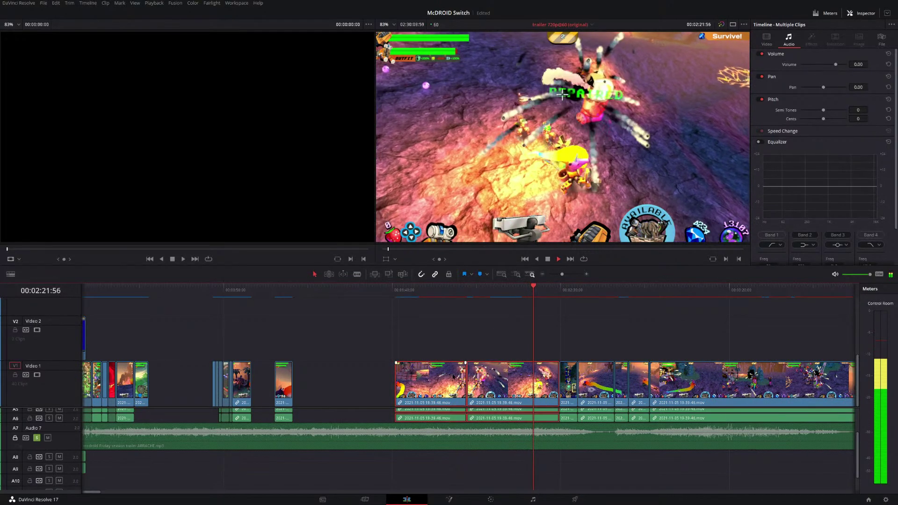
Review the remaining third-group footage and search the rest of the timeline through the stage 5 gameplay clip on Video 2.
click(402, 292)
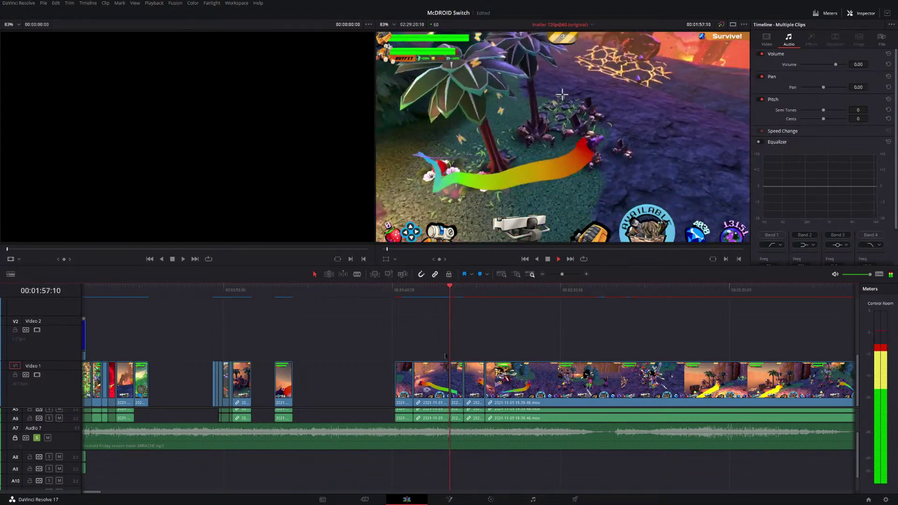
scroll(391, 348, down, 6)
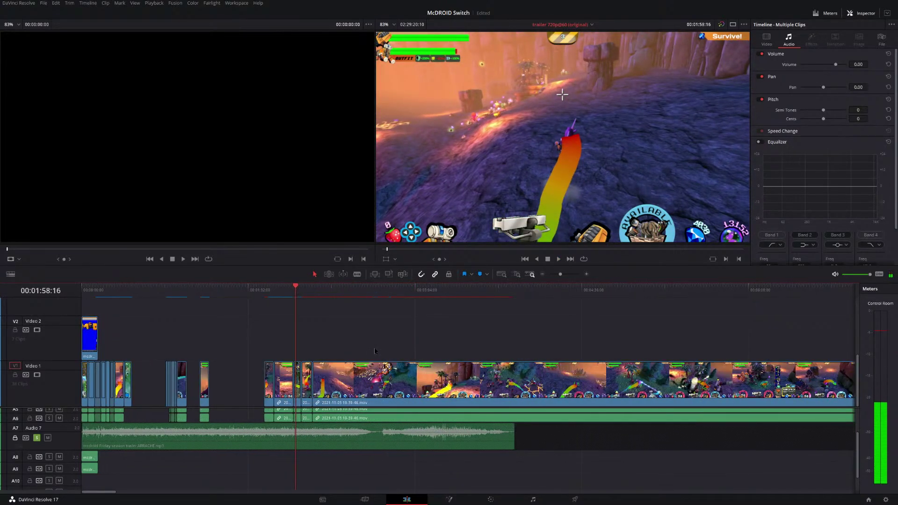
click(393, 291)
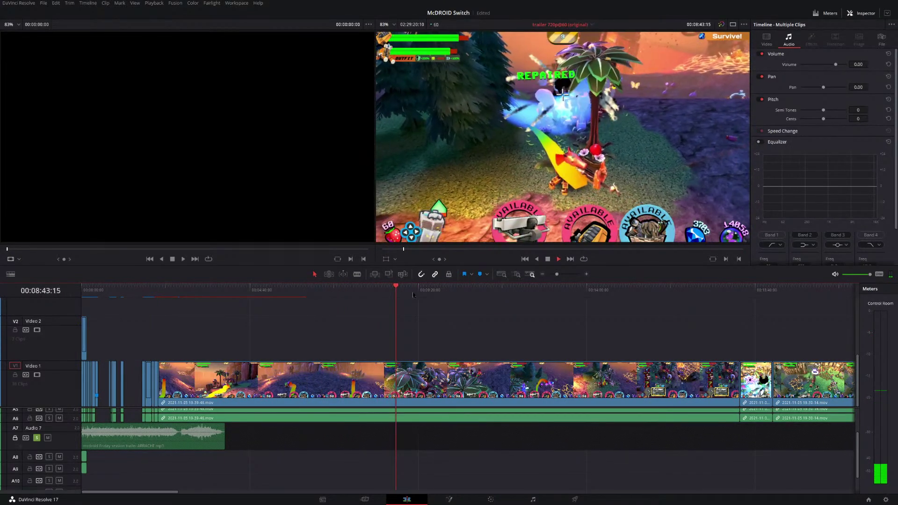
key(space)
scroll(377, 358, down, 8)
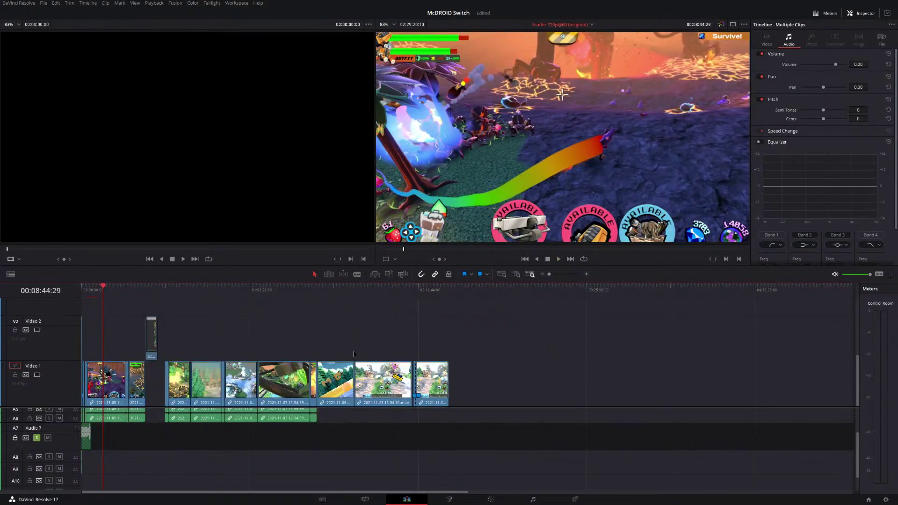
drag(124, 288, 150, 291)
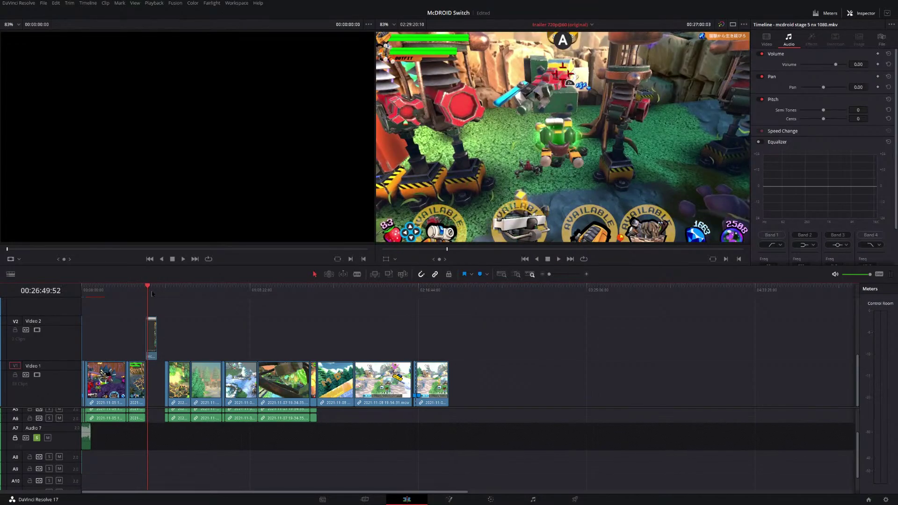
click(152, 288)
Switch to the Cut page and review the stage 5 gameplay from 00:28:30:01 for a usable shot.
click(364, 498)
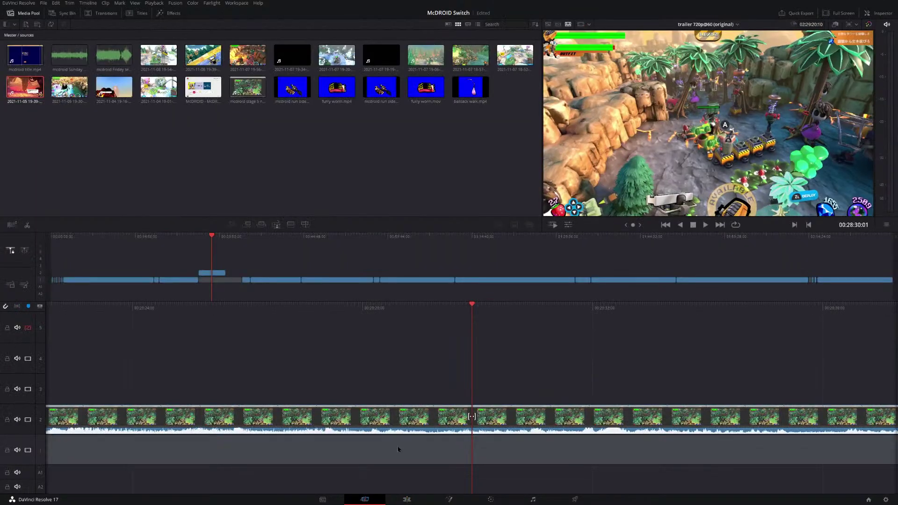
key(l)
key(l)
key(l)
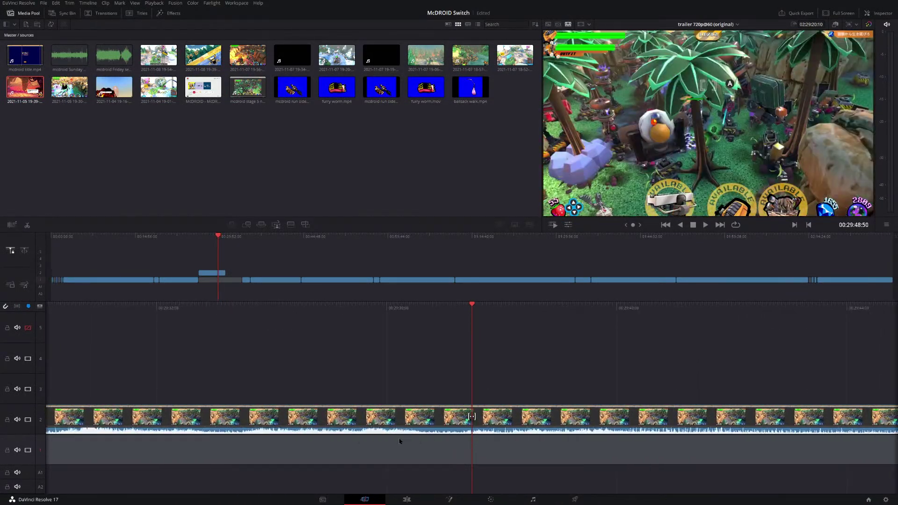
key(space)
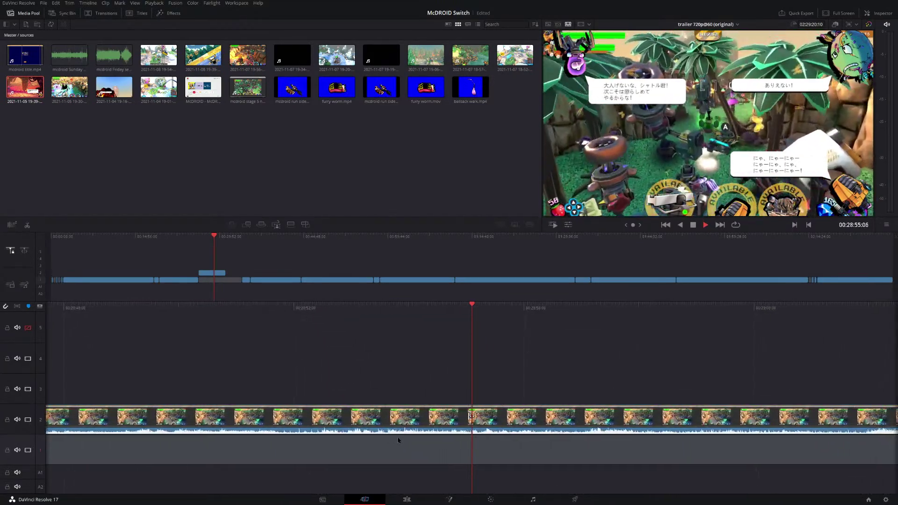
key(space)
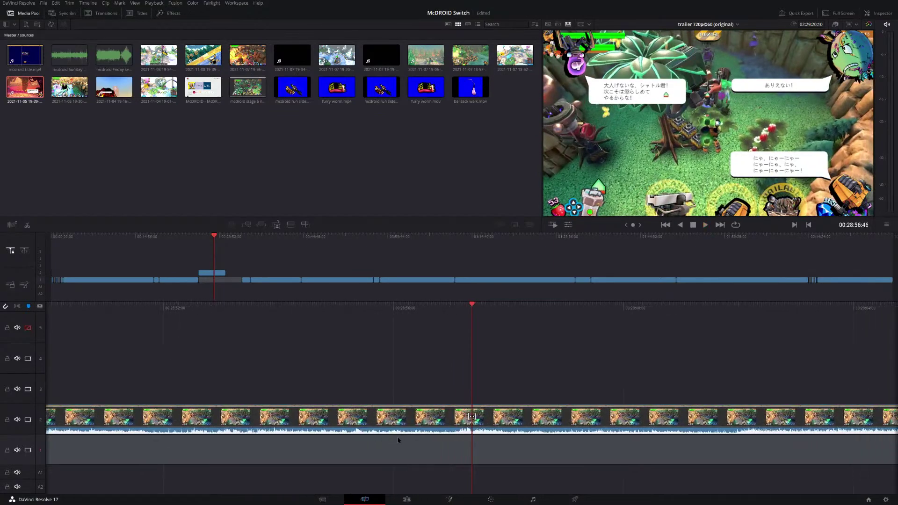
Split the stage 5 clip at 00:28:13:26 and 00:28:18:15 to isolate the portal shot.
scroll(397, 438, up, 10)
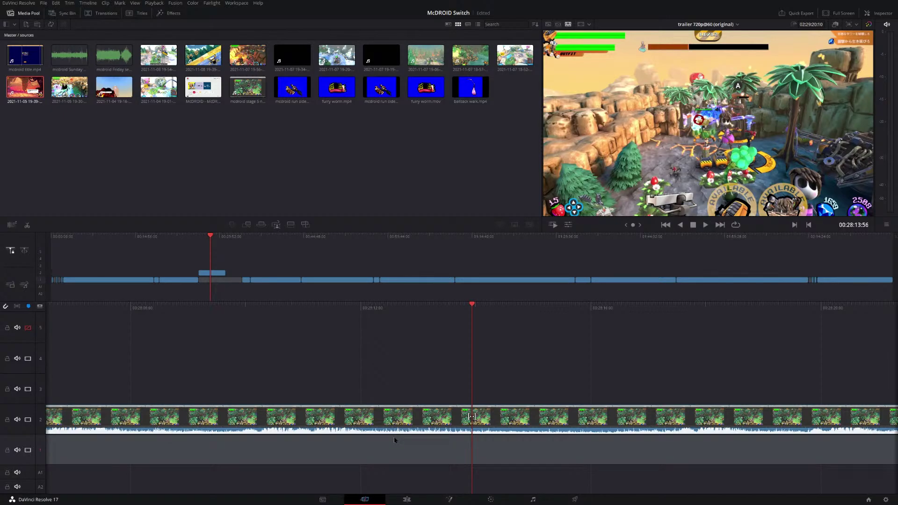
scroll(394, 437, up, 1)
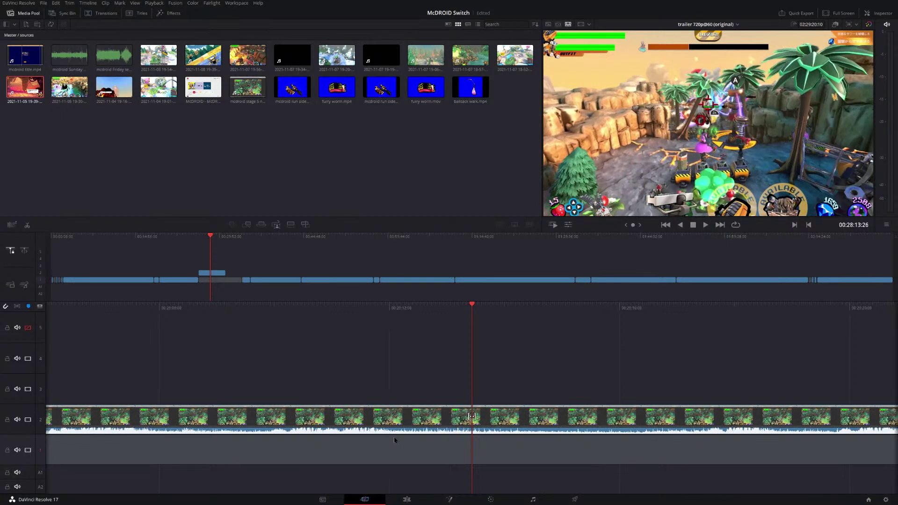
key(ctrl+b)
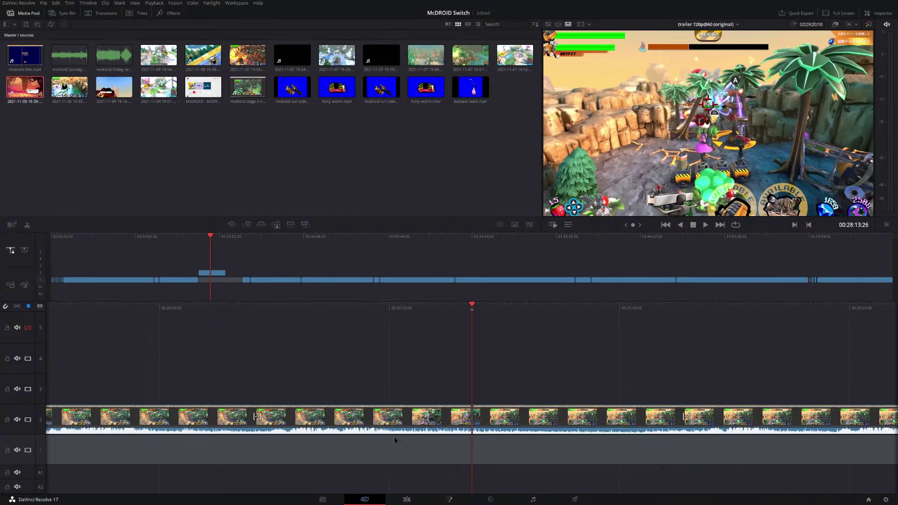
scroll(394, 436, down, 1)
scroll(394, 437, down, 10)
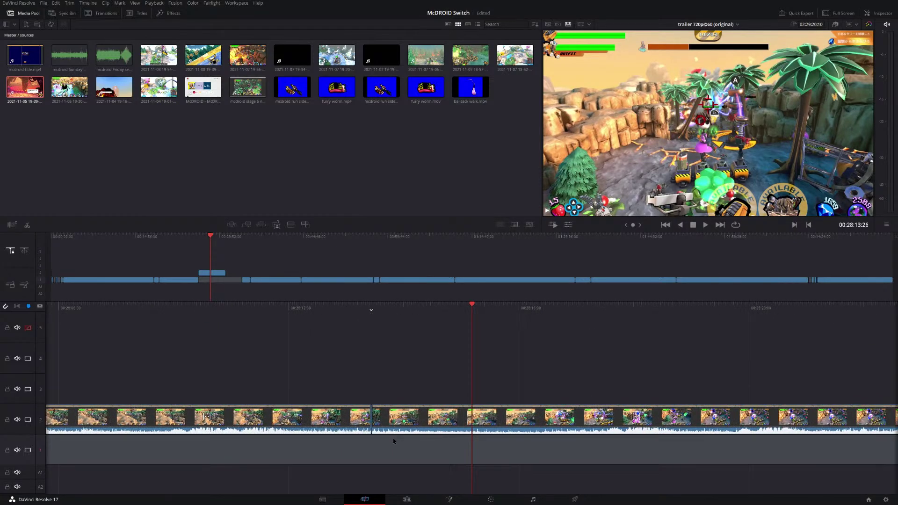
scroll(393, 440, down, 10)
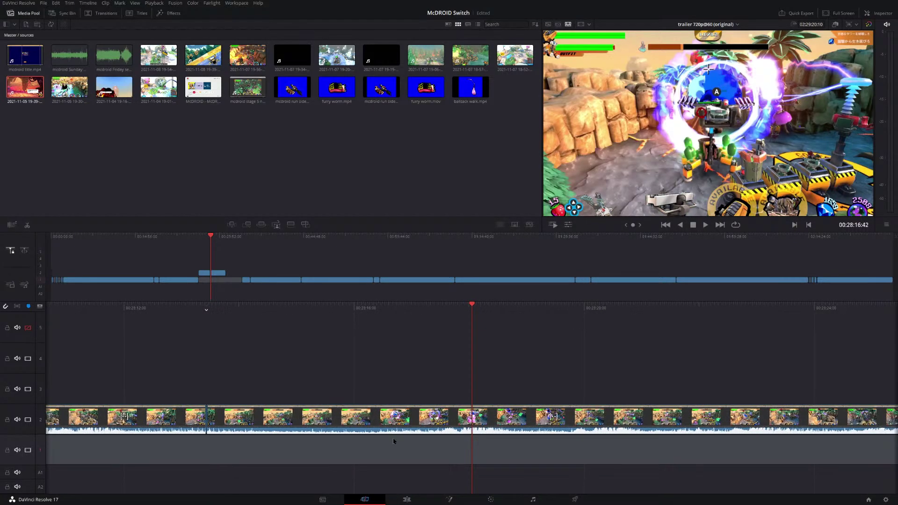
key(ctrl+b)
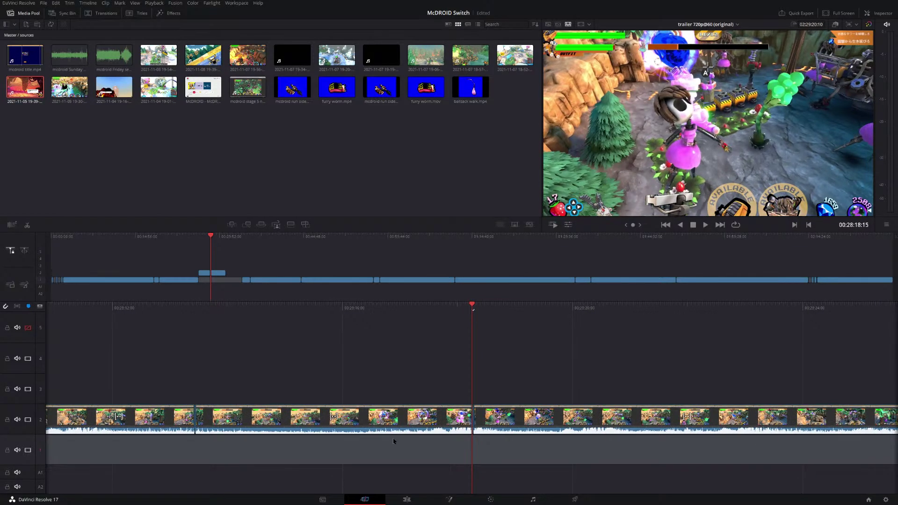
Cut the isolated portal shot out of the stage 5 clip, and play the music from the end of the first group at 00:00:27:50.
scroll(529, 310, up, 4)
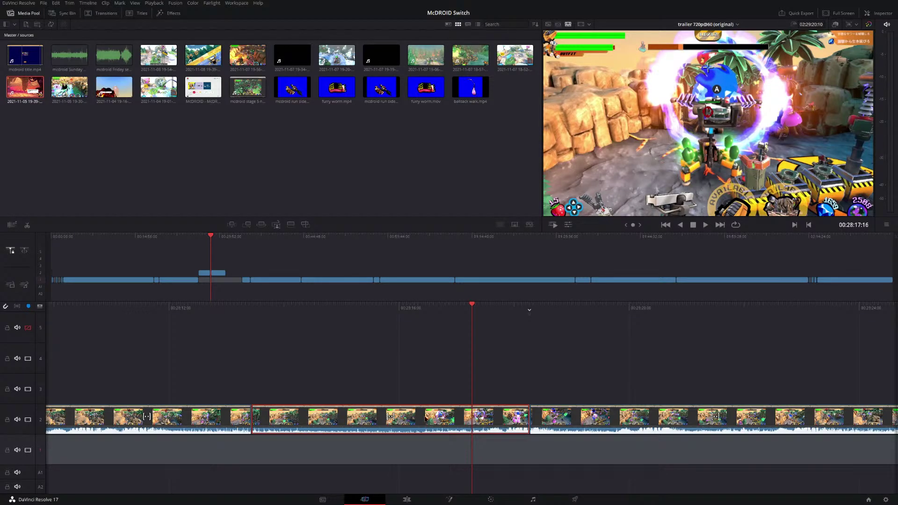
key(BackSpace)
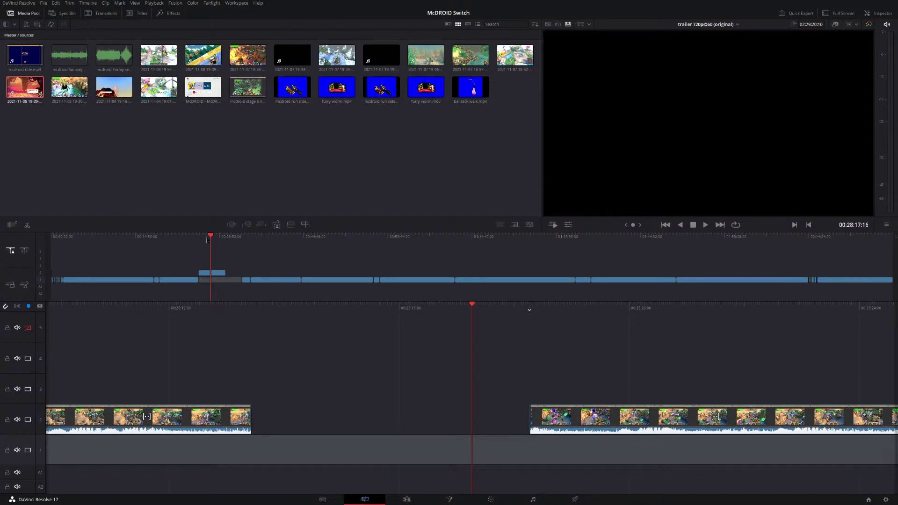
drag(208, 240, 60, 268)
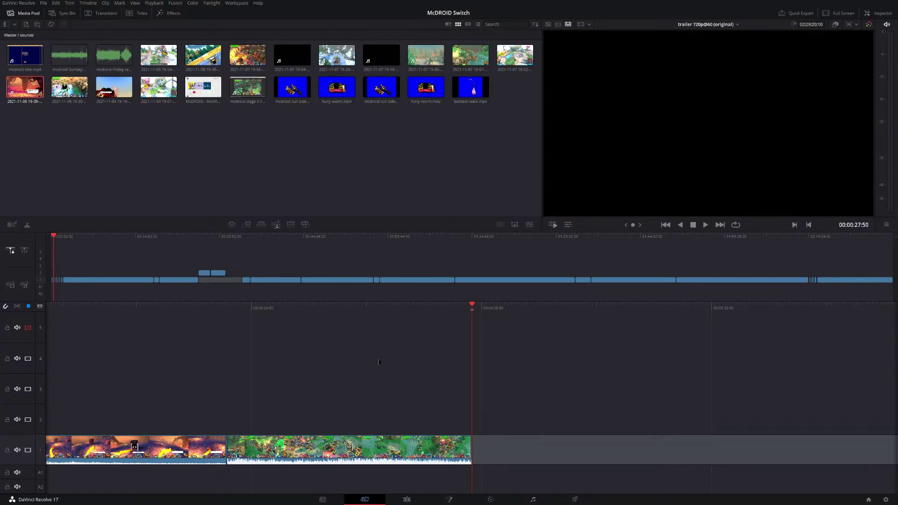
key(space)
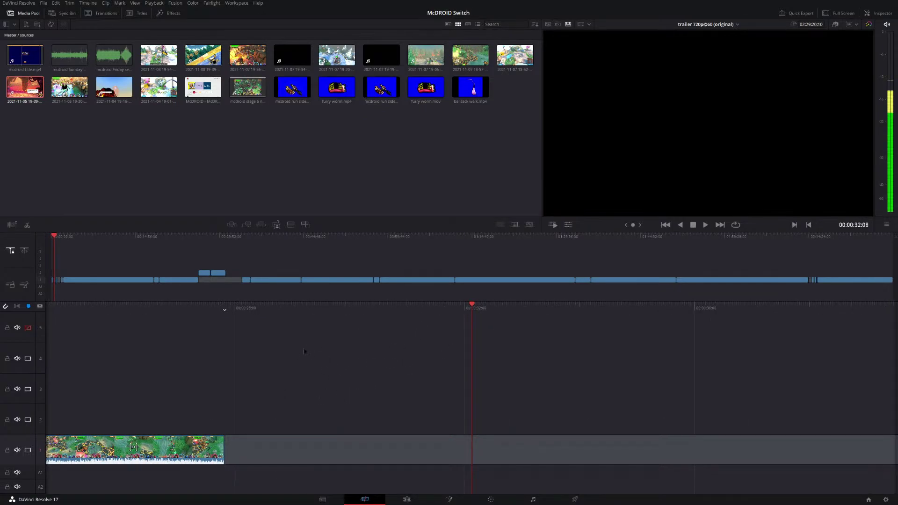
On the Edit page, paste the portal shot at 00:00:29:00 and move it onto Video 1 directly after the first group's last clip.
key(shift+4)
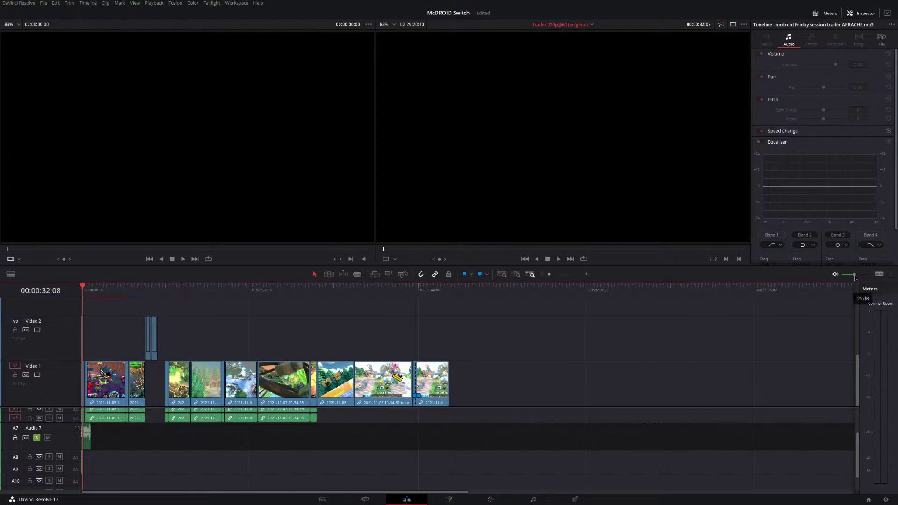
scroll(527, 298, up, 6)
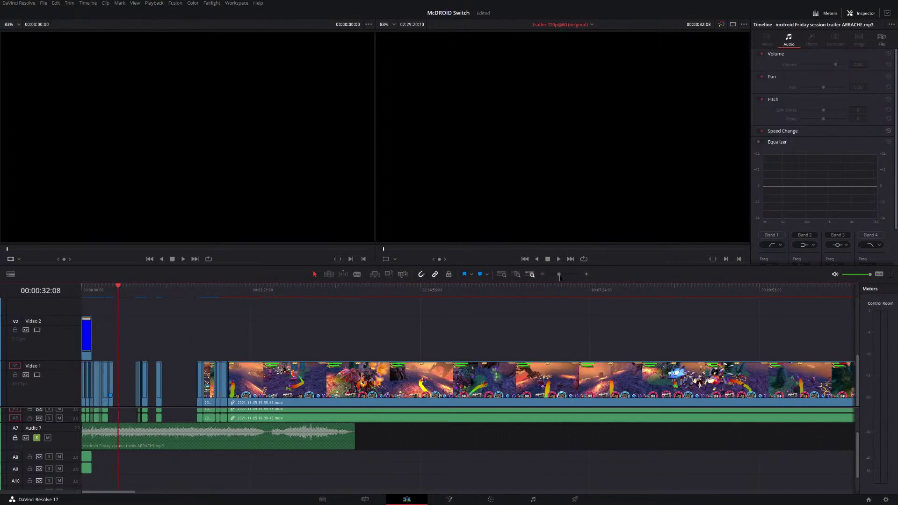
drag(428, 294, 425, 294)
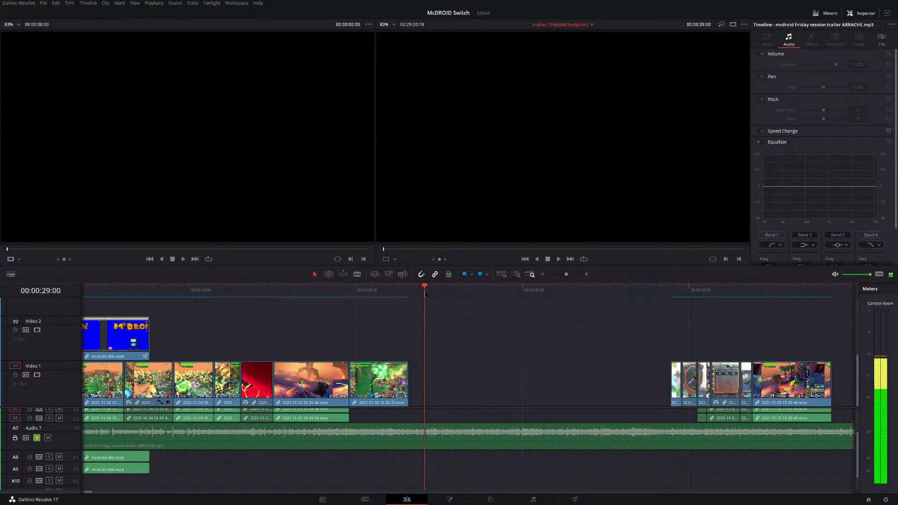
key(F12)
scroll(458, 365, left, 3)
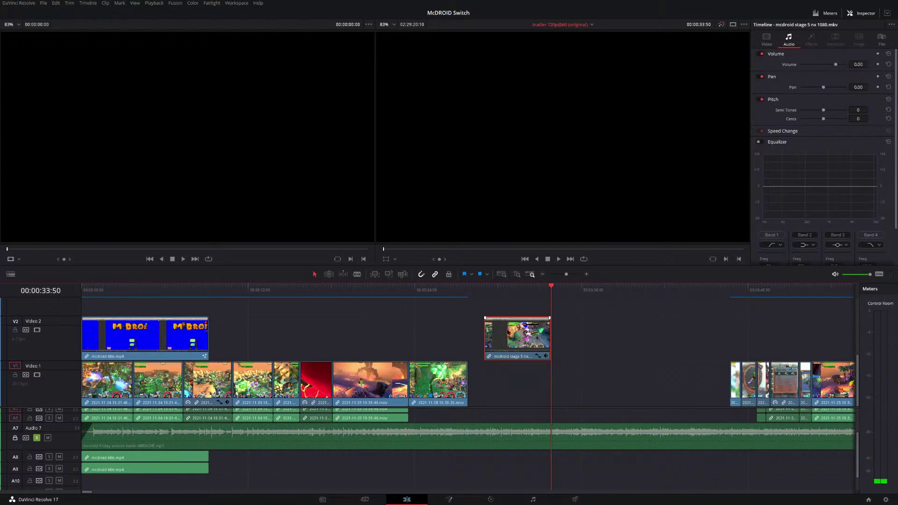
drag(507, 326, 491, 370)
Play the transition into the portal shot and past its end to check its timing against the music.
drag(466, 296, 447, 299)
key(space)
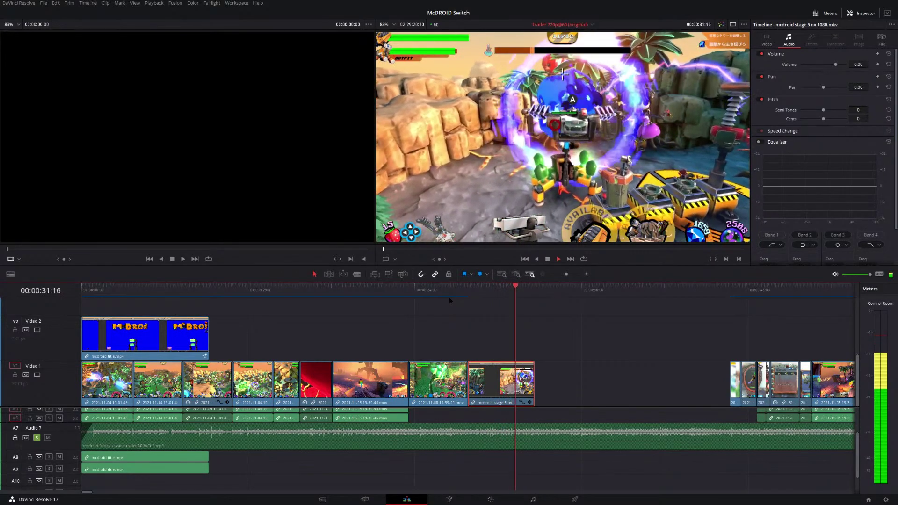
key(space)
scroll(538, 376, up, 3)
scroll(497, 315, up, 2)
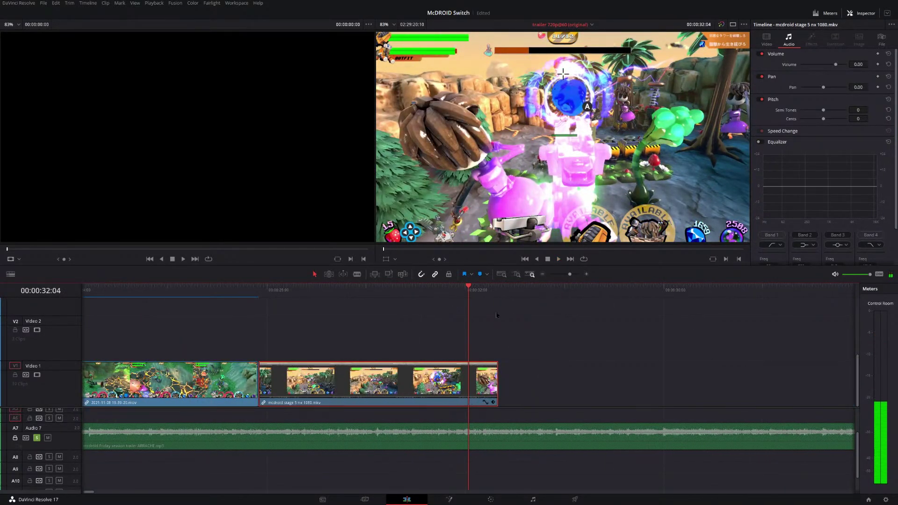
key(space)
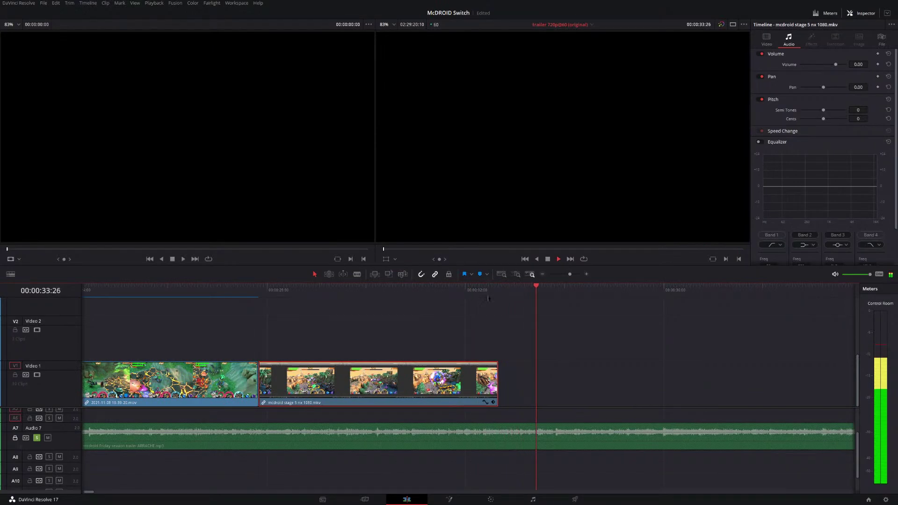
Extend the end of the portal shot by roughly half a second and replay it with the music.
click(498, 380)
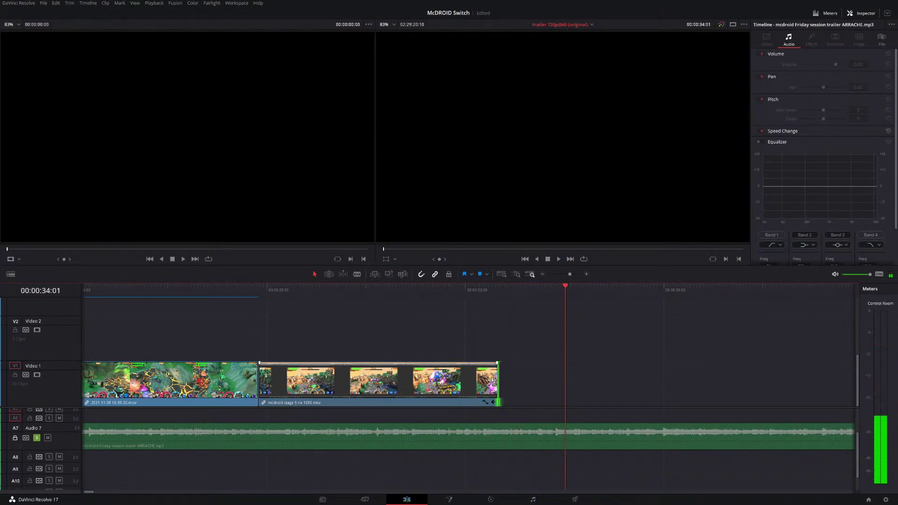
drag(497, 380, 529, 382)
key(j)
key(j)
key(j)
key(l)
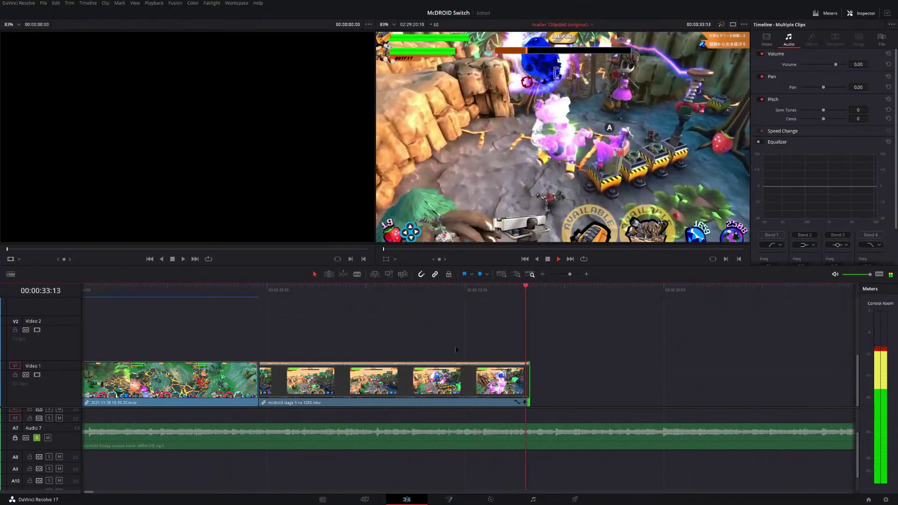
Extend the end of the portal shot by about one more second and play past its new end.
key(space)
drag(528, 381, 575, 380)
key(space)
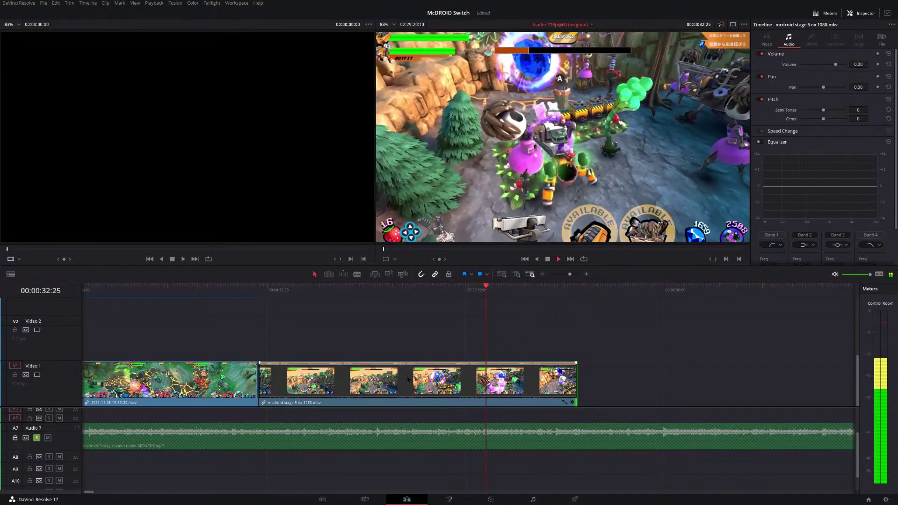
key(shift+z)
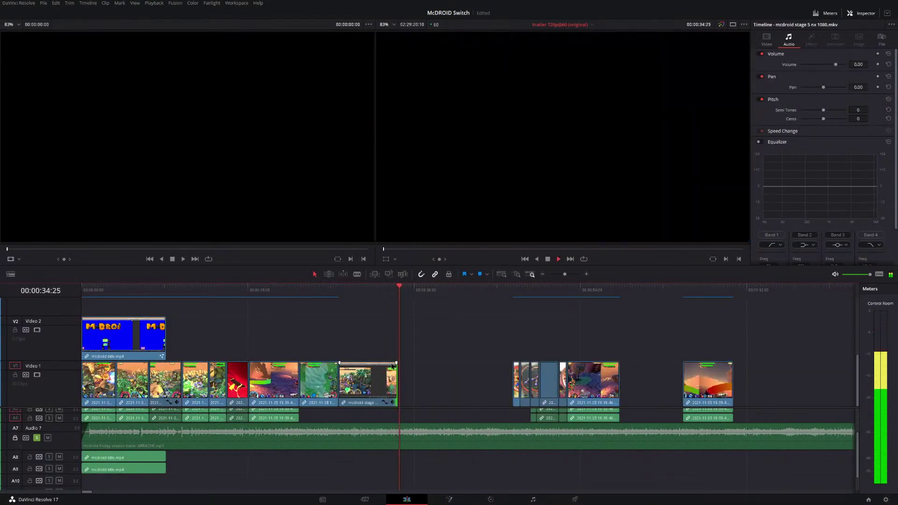
Stop playback and scrub along the timeline to the mcdroid stage 5 clips on Video 2, around 00:29:34.
key(space)
key(ctrl+z)
key(ctrl+z)
key(ctrl+z)
key(ctrl+z)
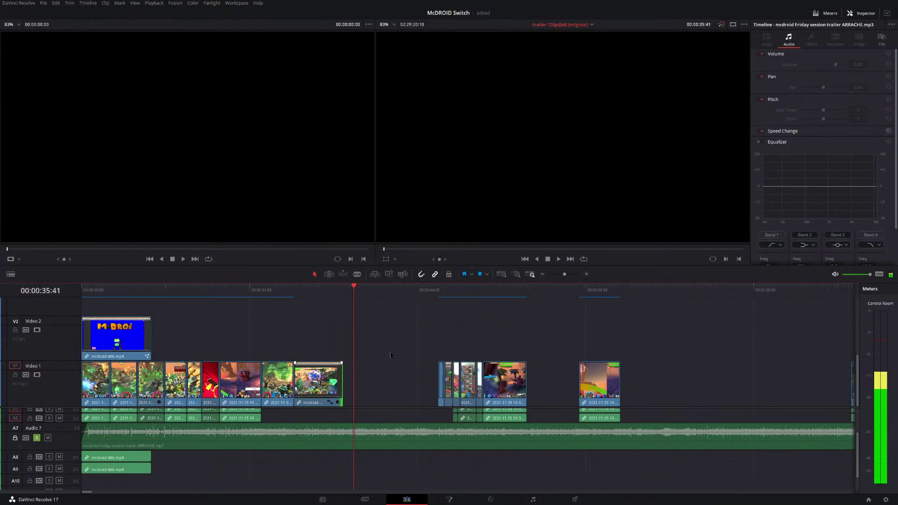
key(ctrl+z)
key(ctrl+z)
key(ctrl+z)
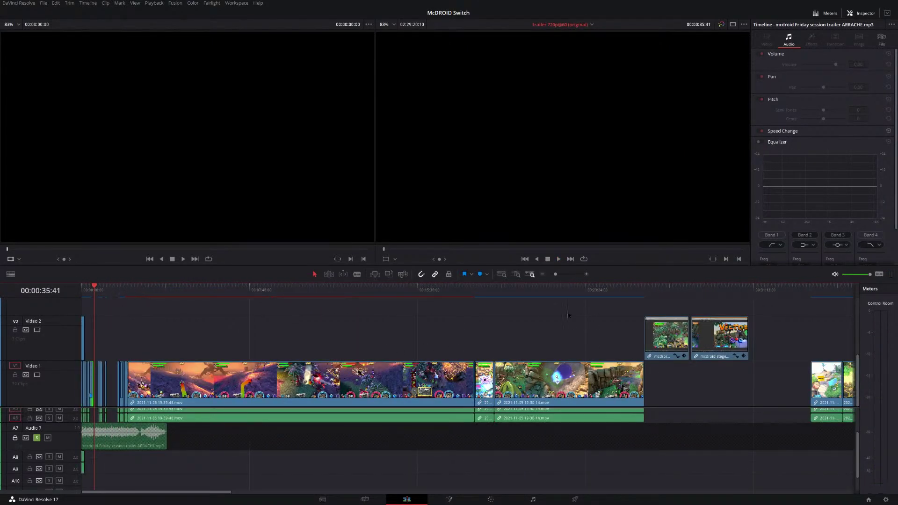
drag(538, 290, 632, 296)
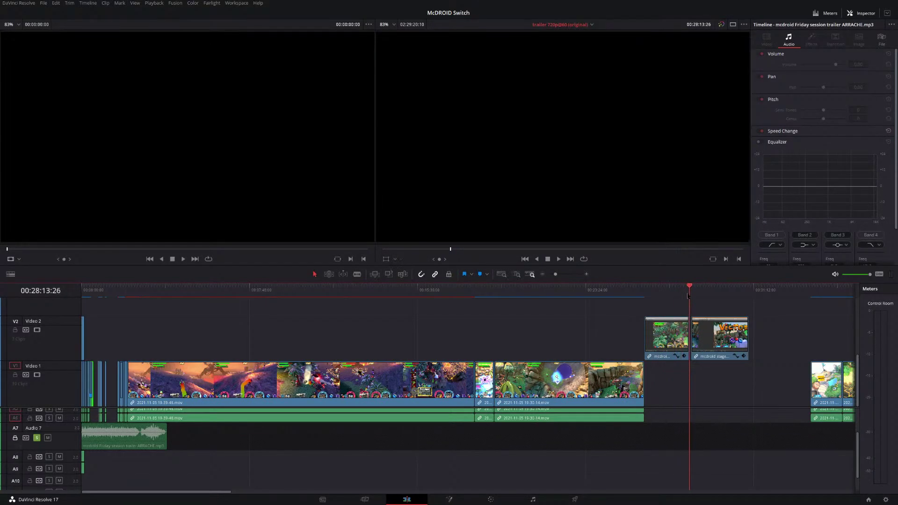
mouse_move(706, 295)
mouse_down()
mouse_move(727, 294)
mouse_move(718, 295)
mouse_up()
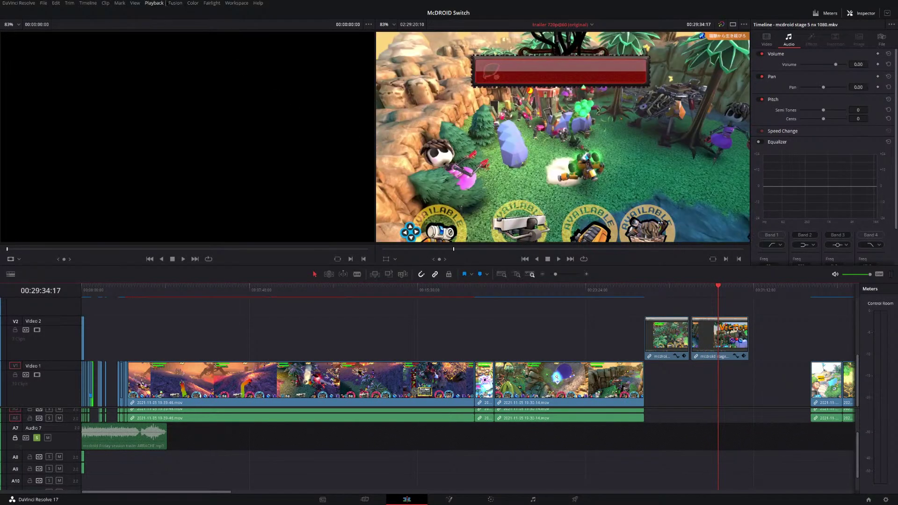
Toggle the Use Proxy Media If Available playback option off and on again.
click(147, 3)
click(160, 18)
click(154, 3)
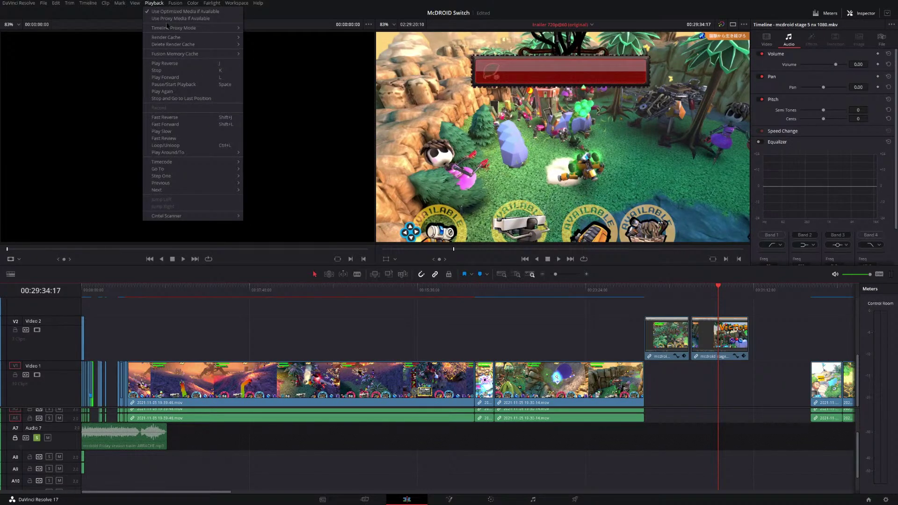
click(160, 19)
Preview the second mcdroid stage 5 clip and the footage that follows it on the timeline.
drag(689, 290, 727, 291)
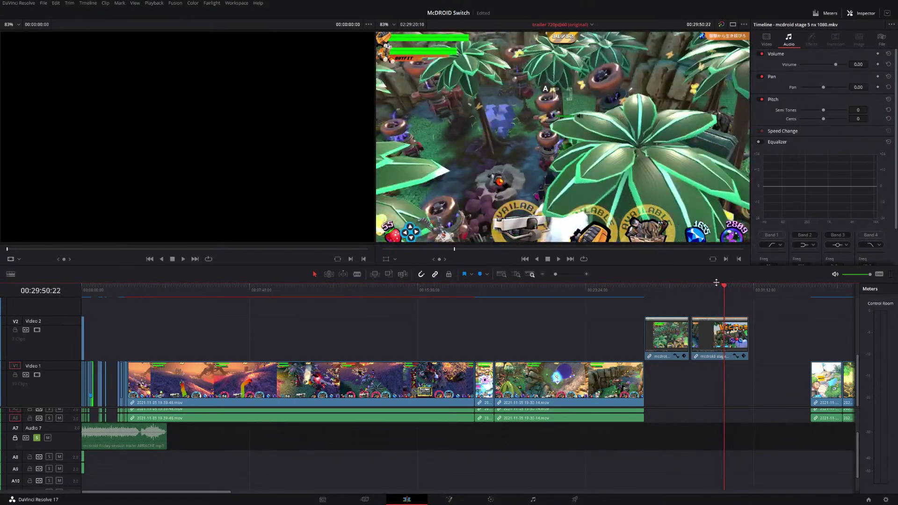
key(l)
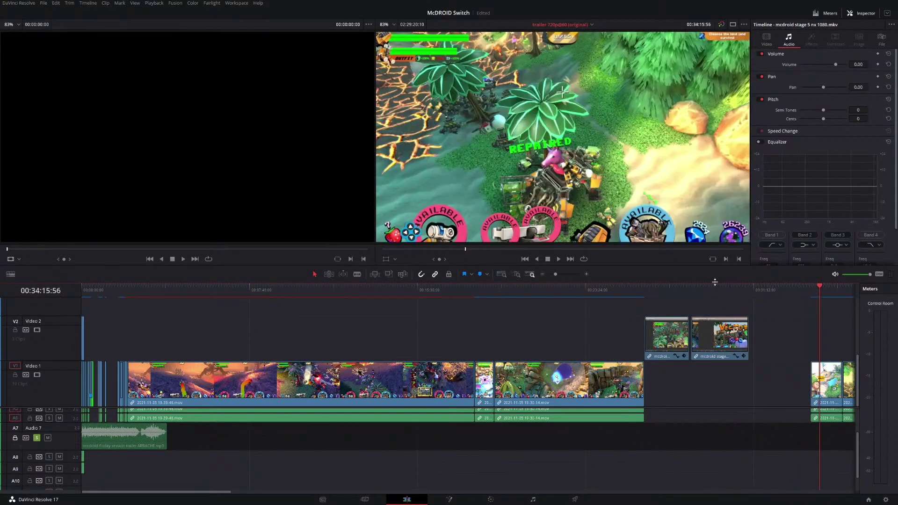
key(j)
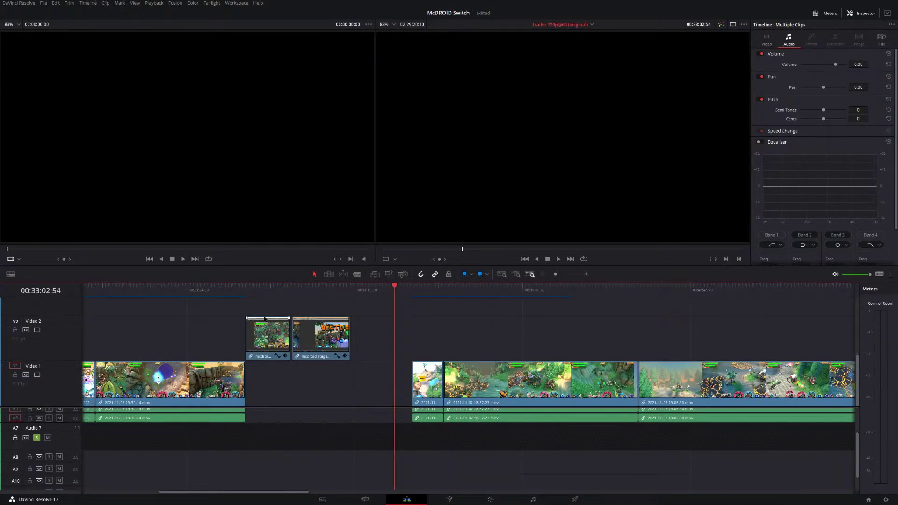
Move the two mcdroid stage 5 clips from Video 2 down to Video 1 and close the gap after them.
drag(264, 311, 336, 349)
drag(288, 332, 276, 374)
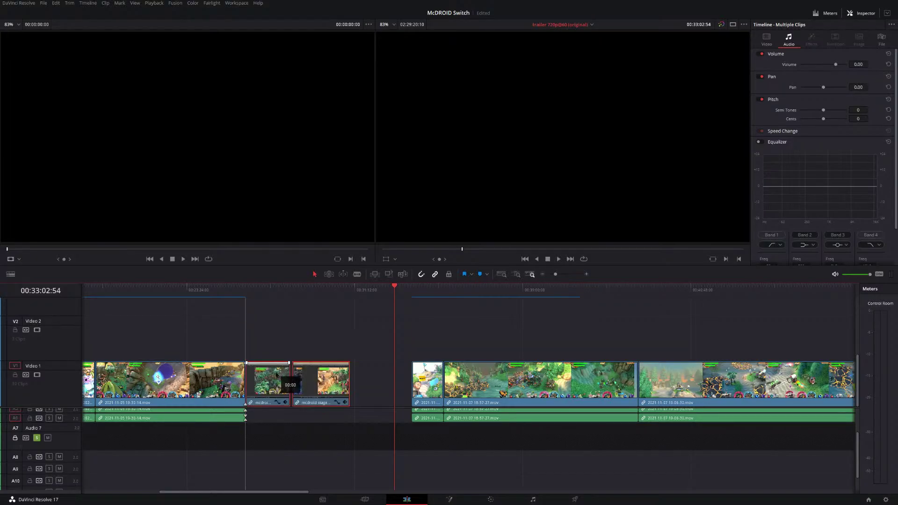
click(383, 388)
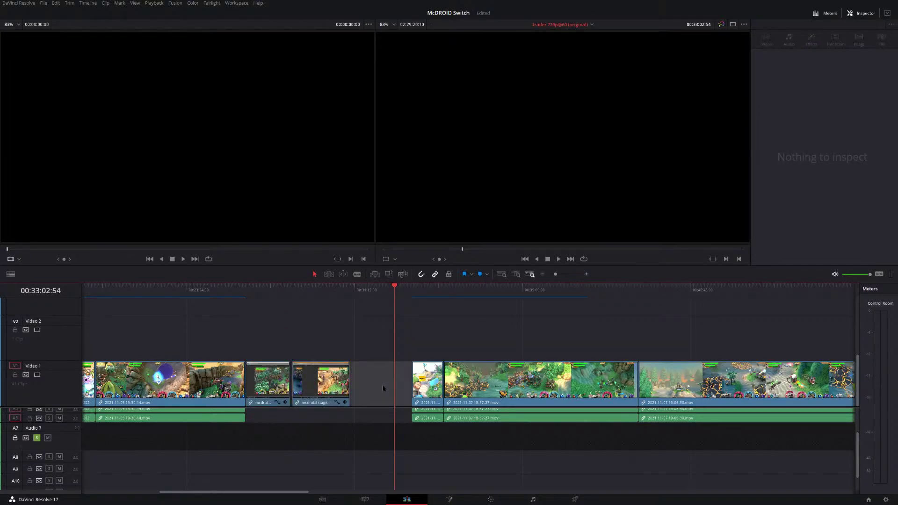
key(Delete)
Try to move the whole 2021-11-07 18.52.53 clip from behind the stage 5 footage to the gap near the trailer's start.
drag(347, 291, 364, 323)
click(371, 374)
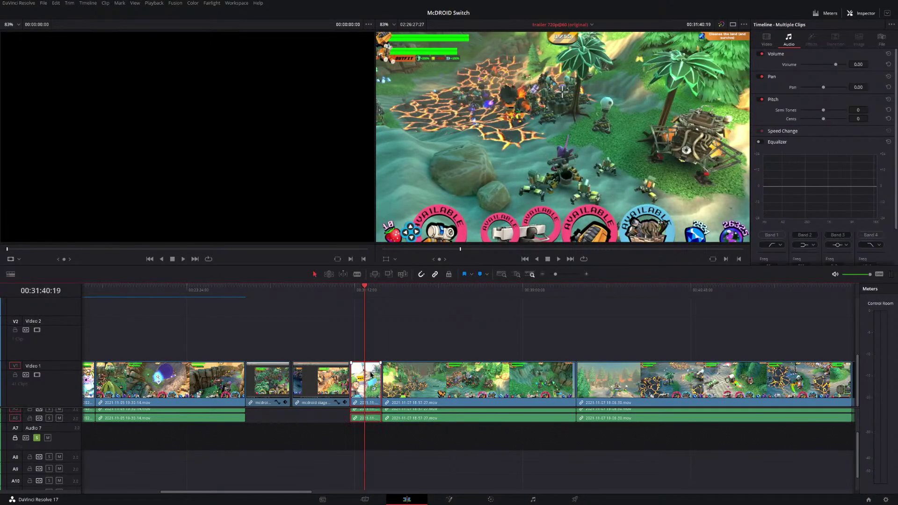
key(BackSpace)
key(shift+z)
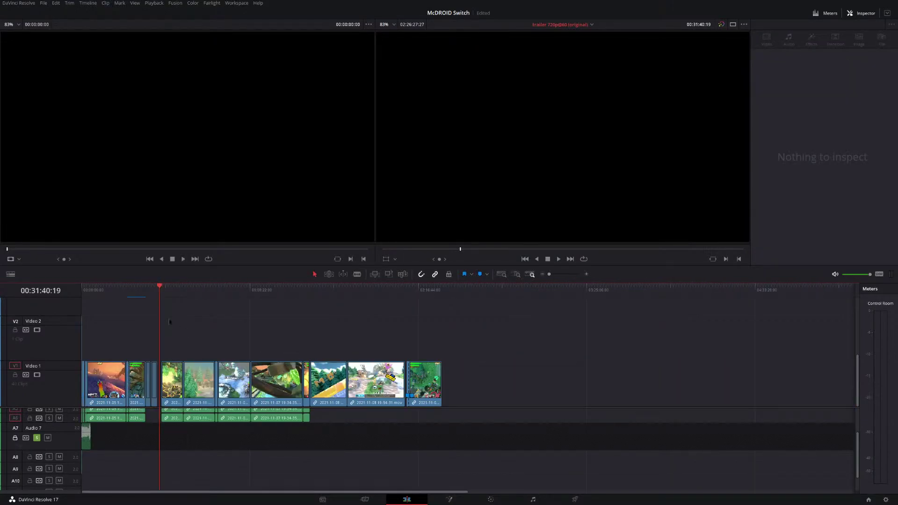
click(144, 295)
key(space)
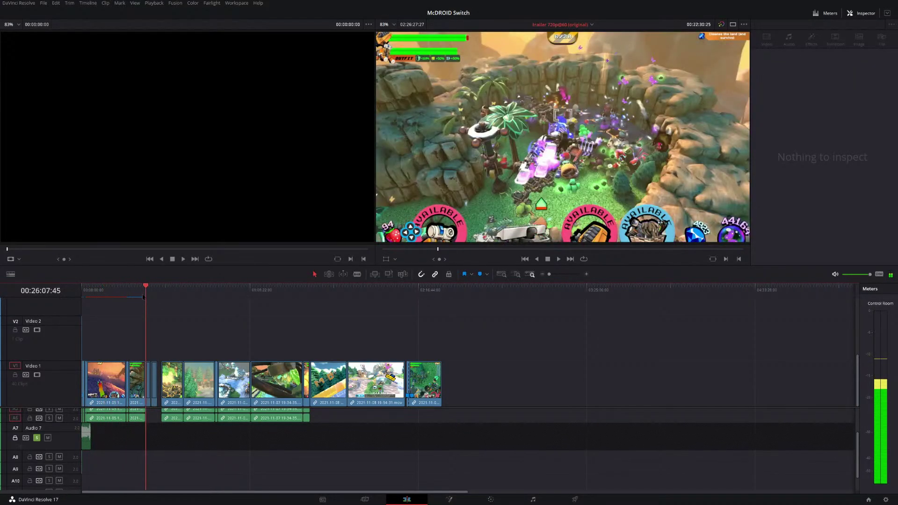
drag(144, 296, 58, 314)
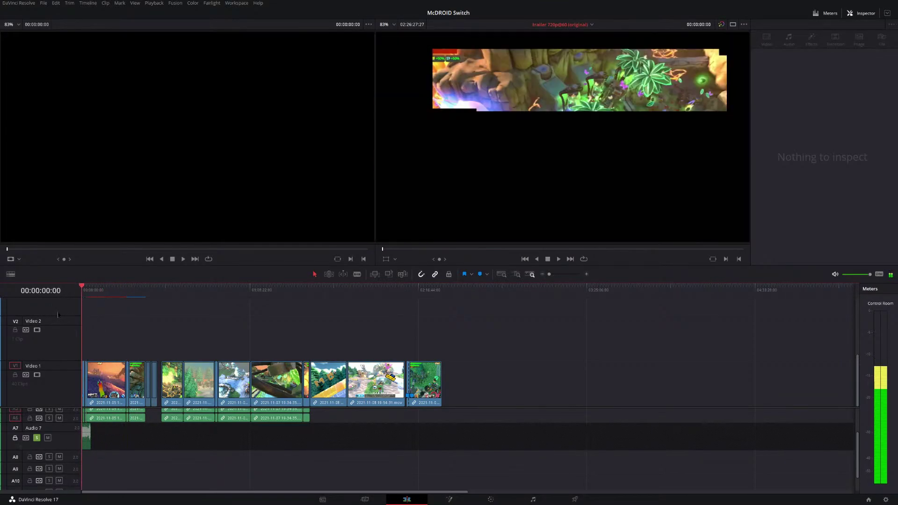
scroll(293, 339, up, 5)
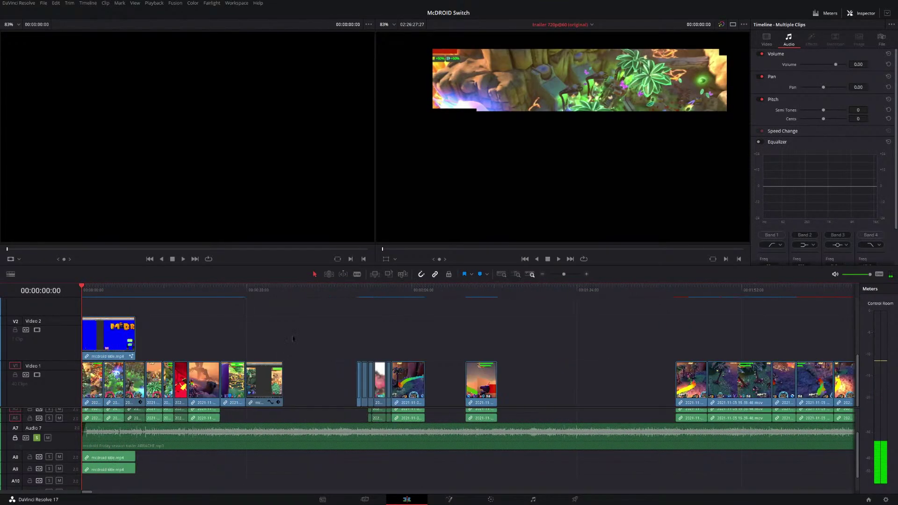
key(ctrl+z)
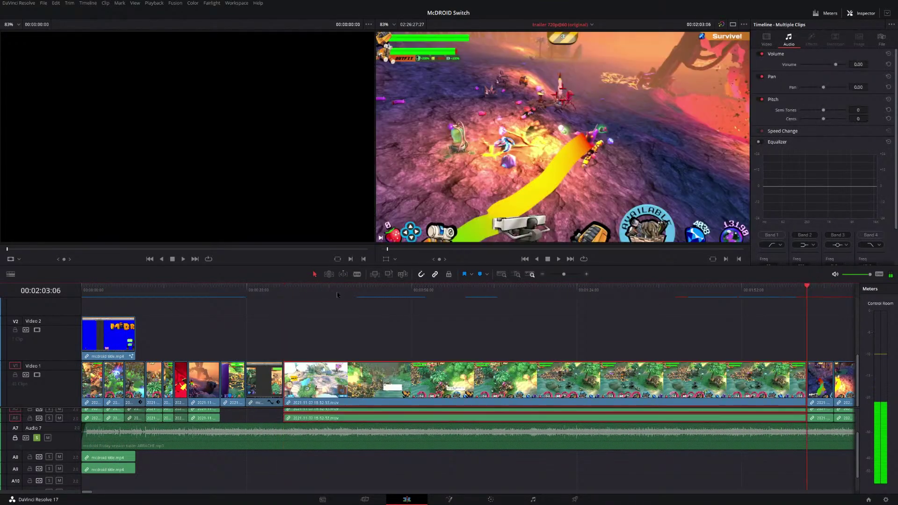
Undo the paste and the cut of the 2021-11-07 18.52.53 clip.
key(ctrl+z)
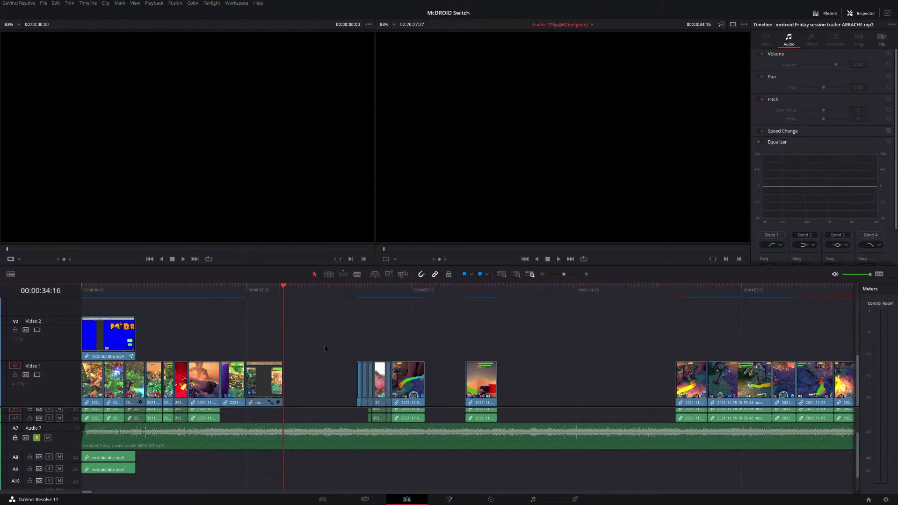
key(ctrl+z)
key(ctrl+z)
key(ctrl+shift+z)
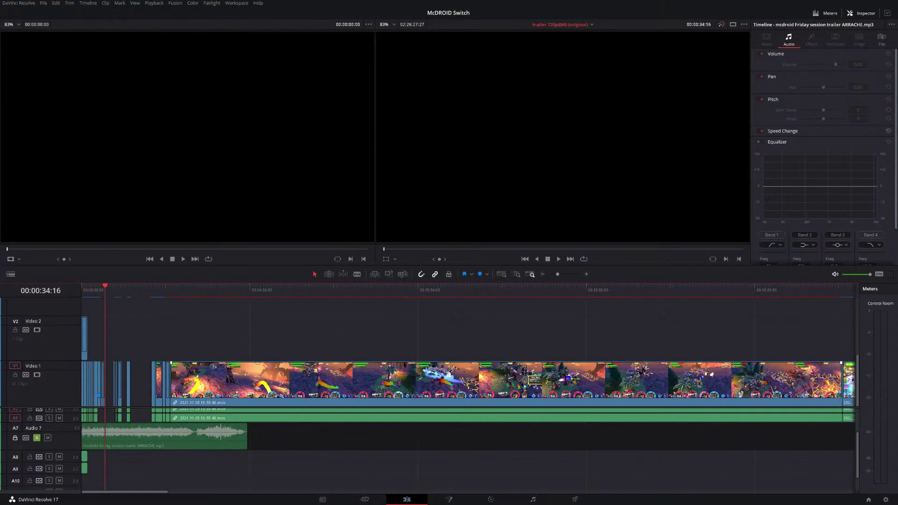
key(ctrl+z)
Trim the 2021-11-07 18.52.53 clip at both ends to a short excerpt starting at 00:31:41:47.
drag(310, 291, 218, 309)
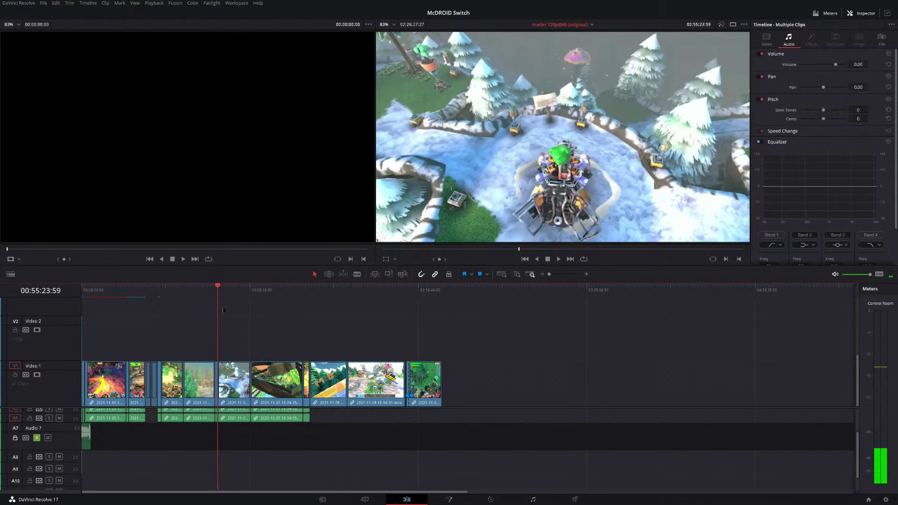
key(ctrl+equal)
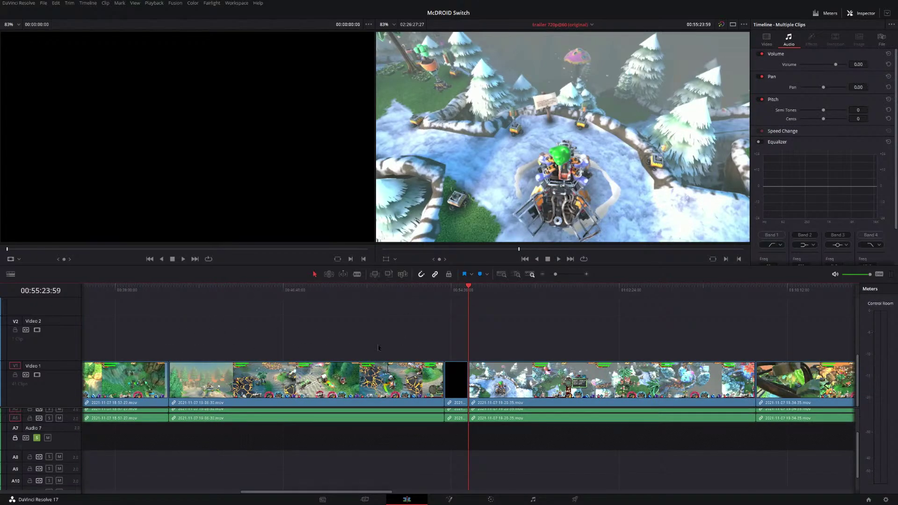
key(ctrl+minus)
drag(225, 305, 160, 299)
key(ctrl+equal)
key(ctrl+equal)
key(ctrl+equal)
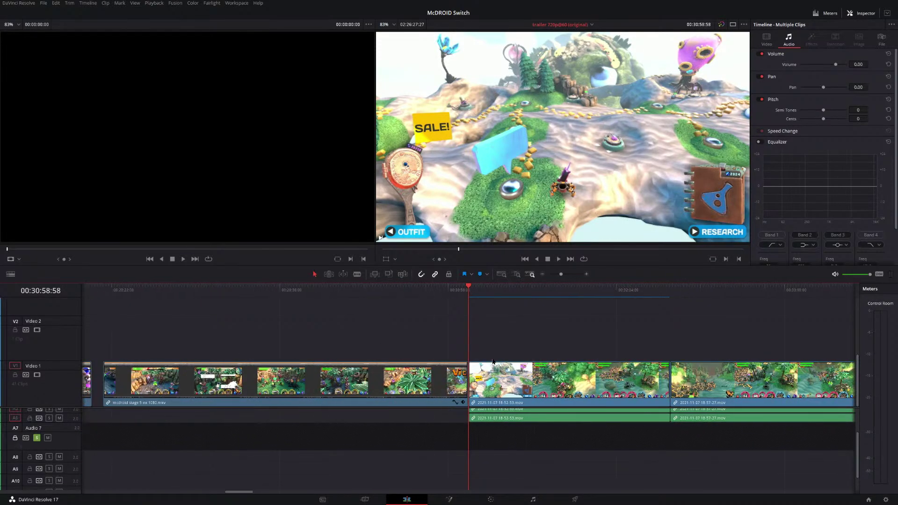
drag(438, 290, 528, 296)
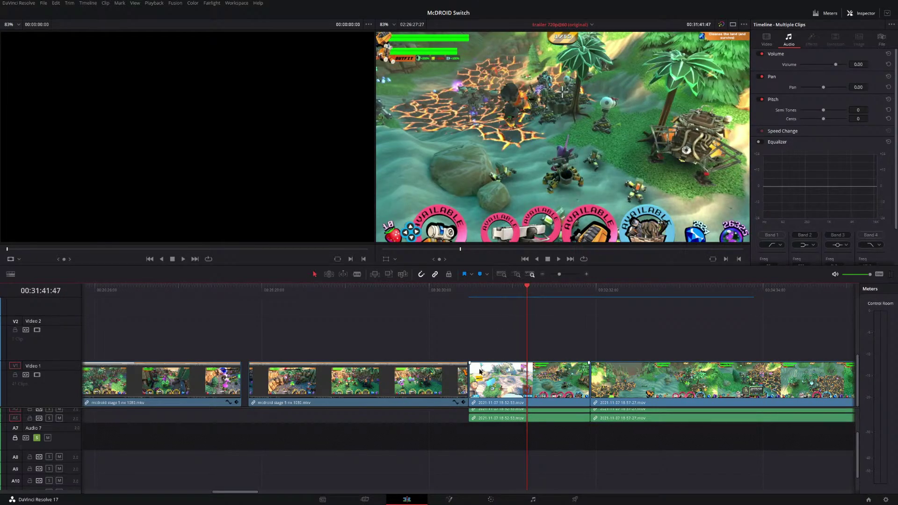
drag(470, 374, 528, 375)
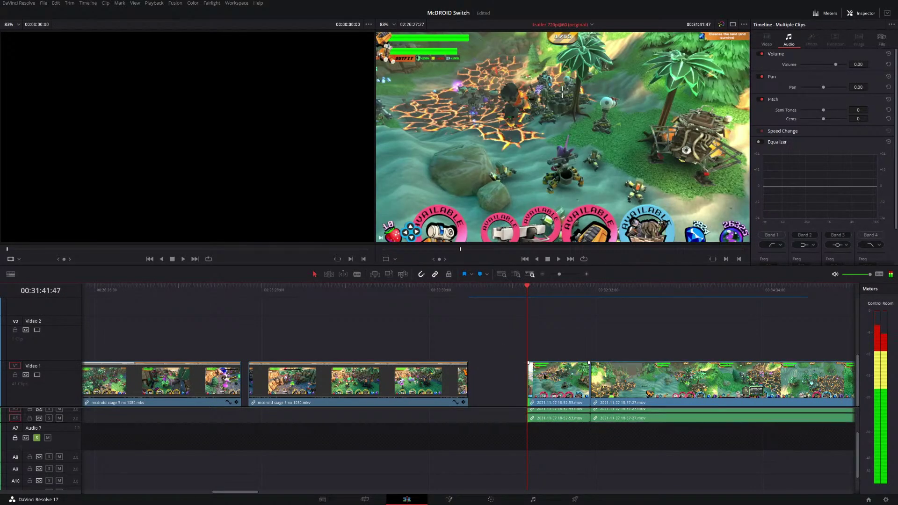
drag(585, 374, 529, 375)
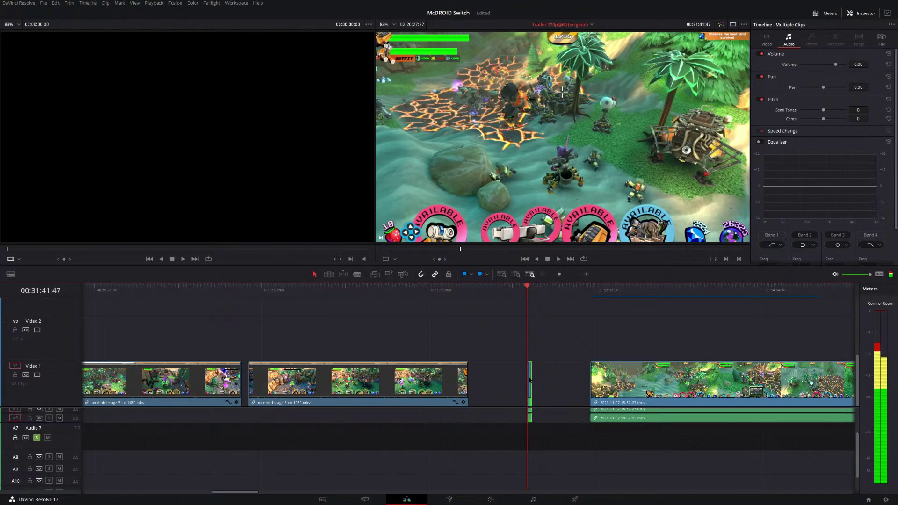
Move the trimmed excerpt to the gap directly after the mcdroid stage 5 clip near the trailer's start.
key(BackSpace)
scroll(514, 385, down, 10)
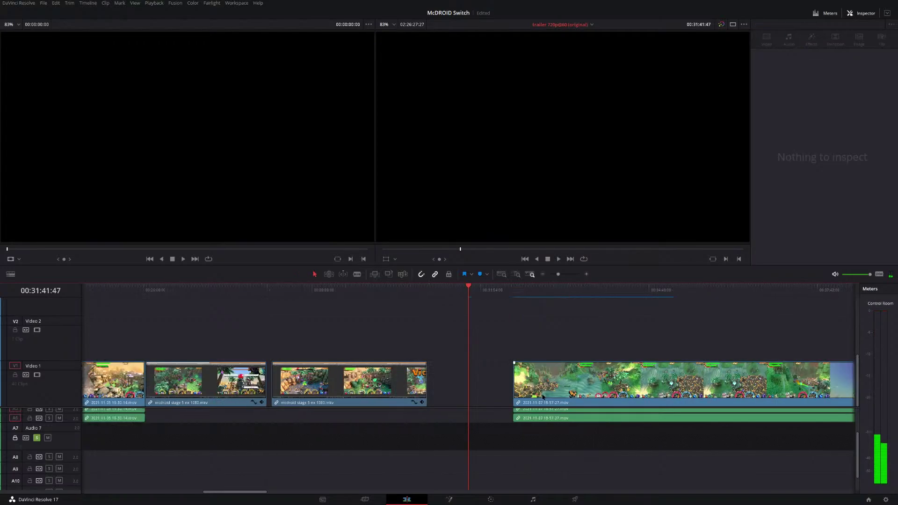
drag(159, 295, 87, 295)
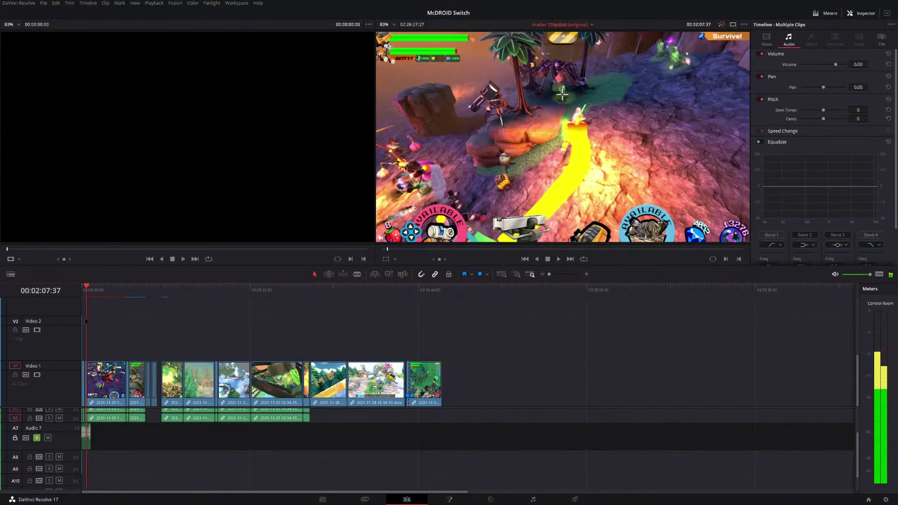
scroll(221, 362, up, 10)
scroll(221, 362, up, 2)
drag(469, 295, 111, 298)
key(ctrl+z)
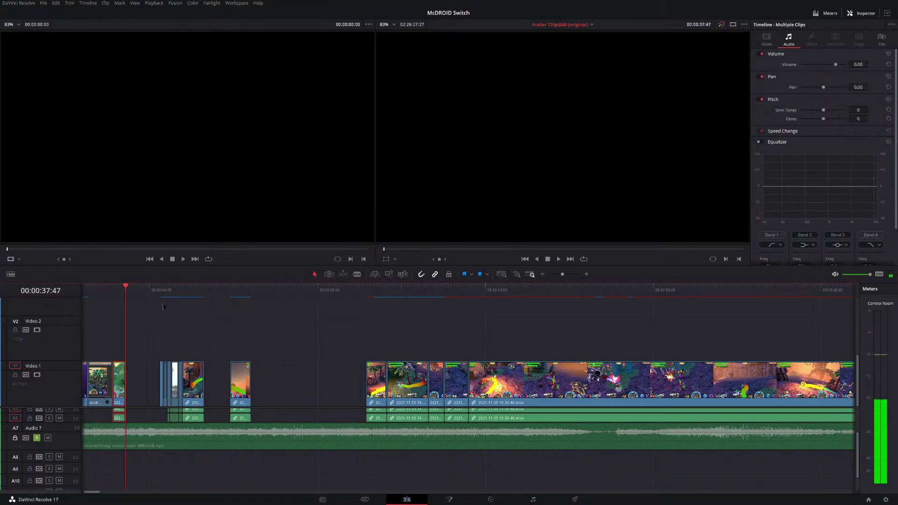
Play back the inserted excerpt and adjust its end to about 00:00:39 in time with the music.
scroll(123, 351, up, 2)
click(265, 296)
key(space)
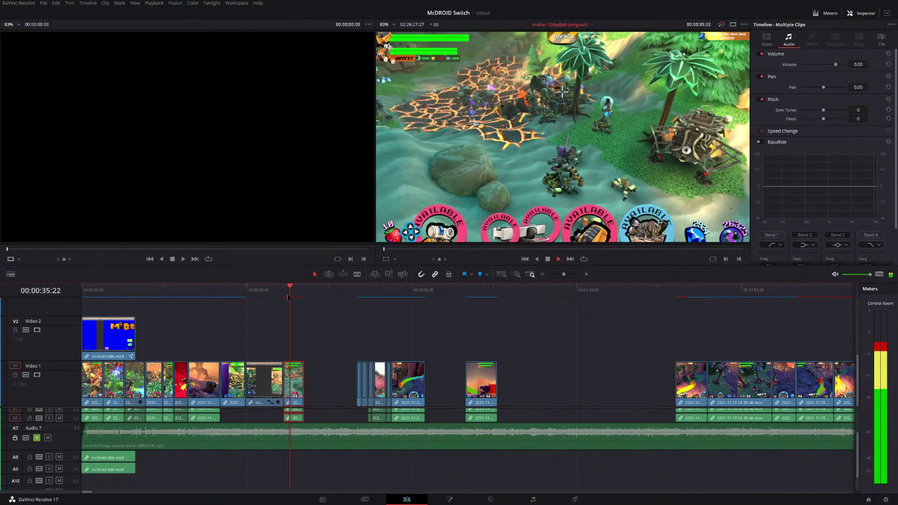
scroll(409, 348, up, 2)
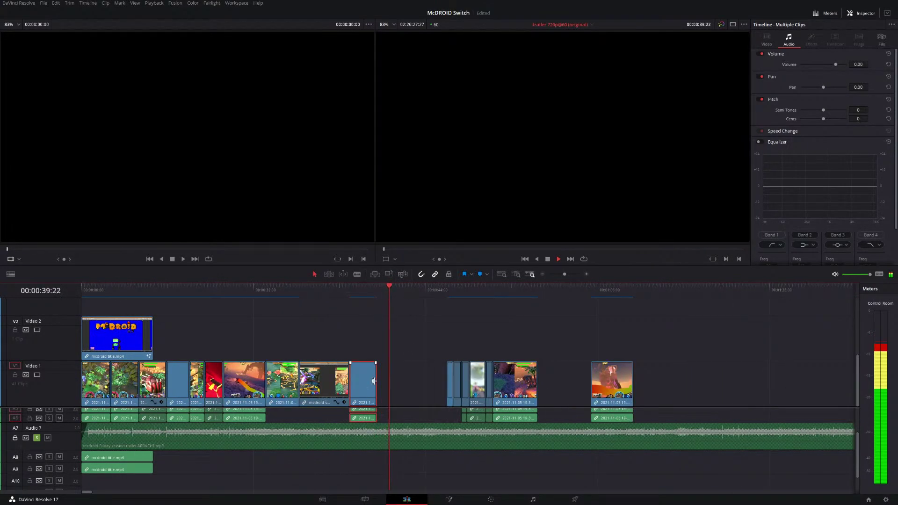
drag(374, 381, 394, 381)
click(369, 294)
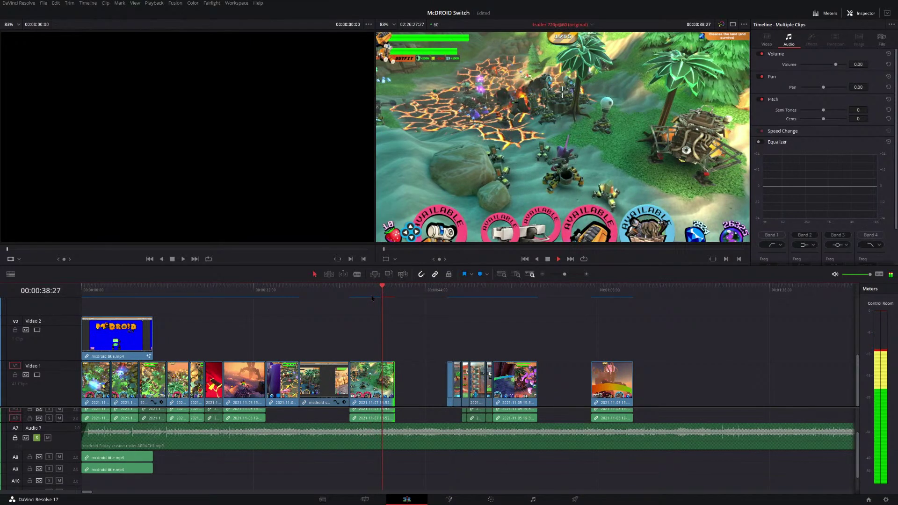
key(space)
drag(394, 378, 389, 379)
Skim through the long recording that starts around 00:02:07 and ripple delete it from the timeline.
scroll(364, 388, down, 6)
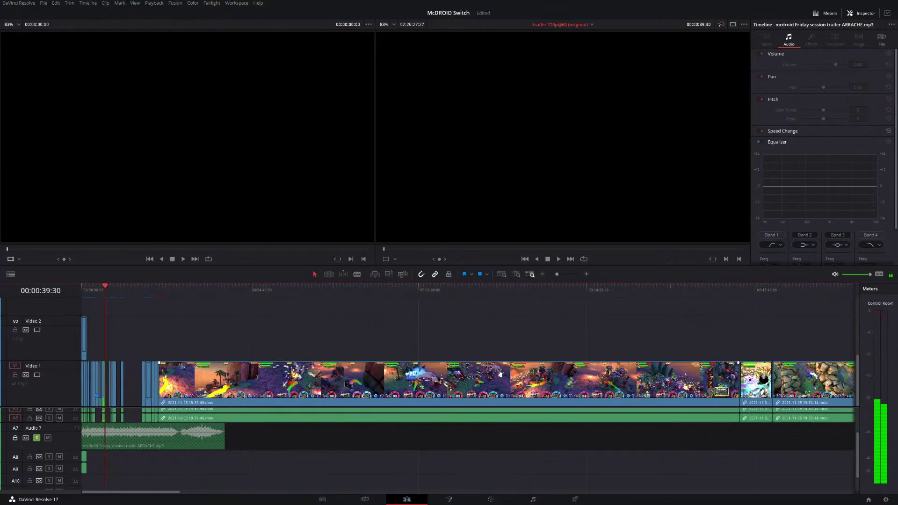
drag(135, 291, 249, 306)
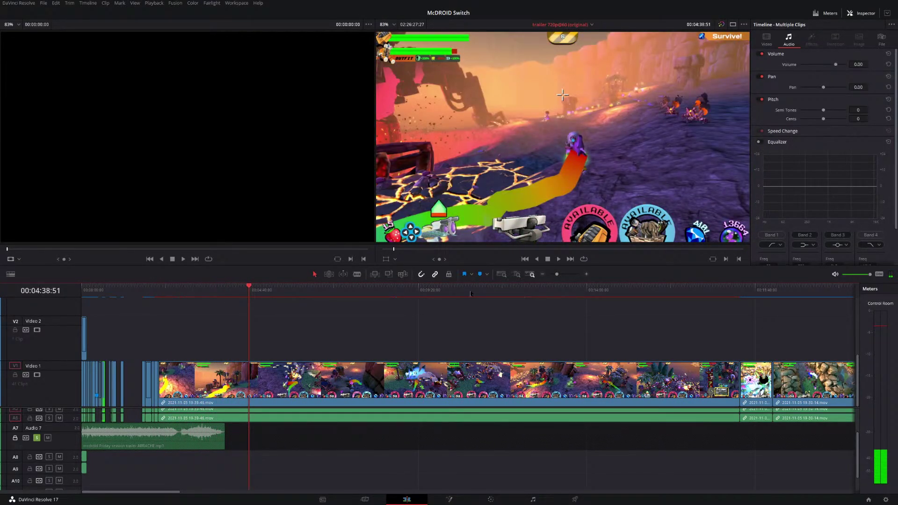
click(559, 260)
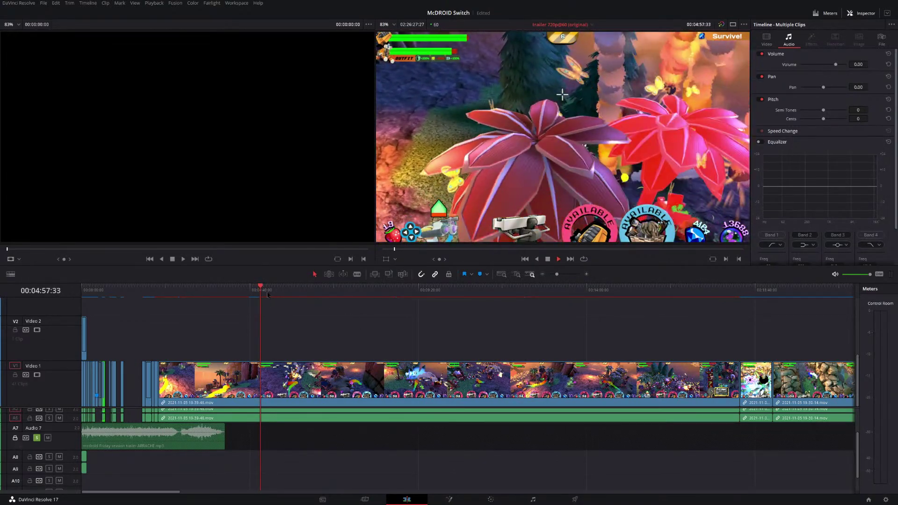
click(268, 294)
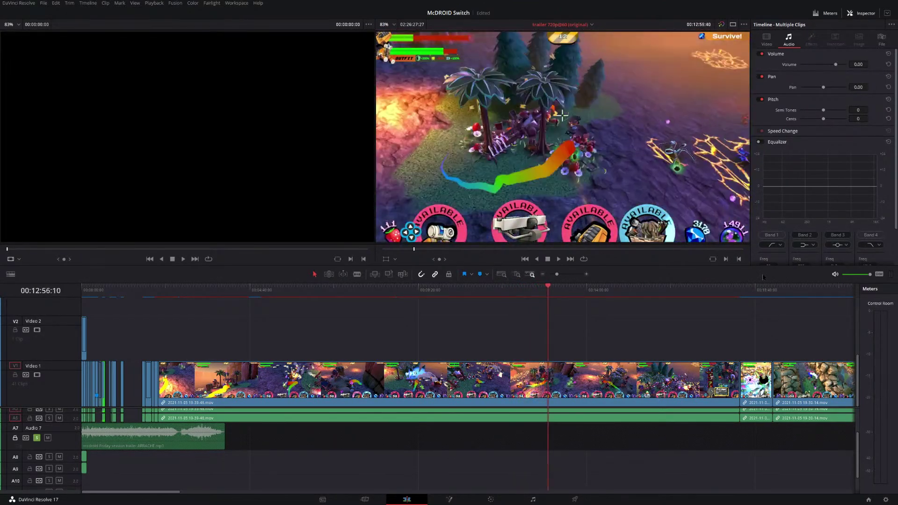
key(j)
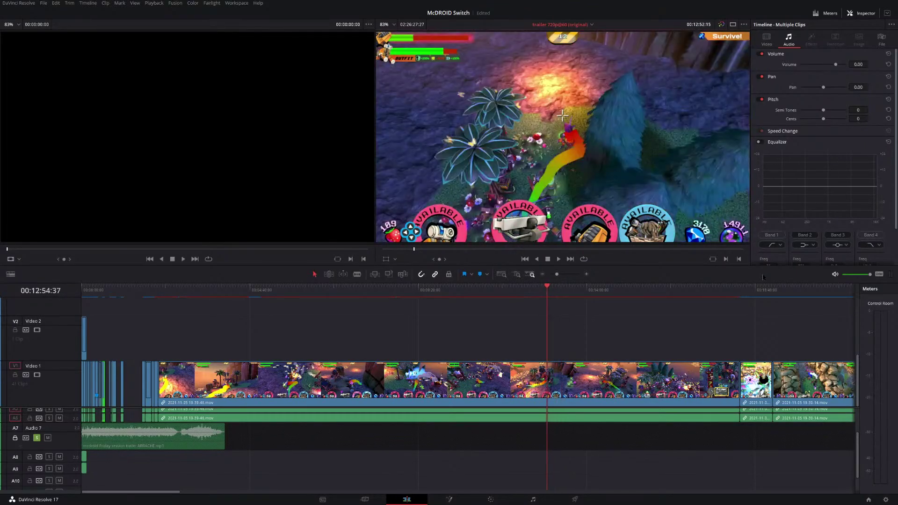
key(l)
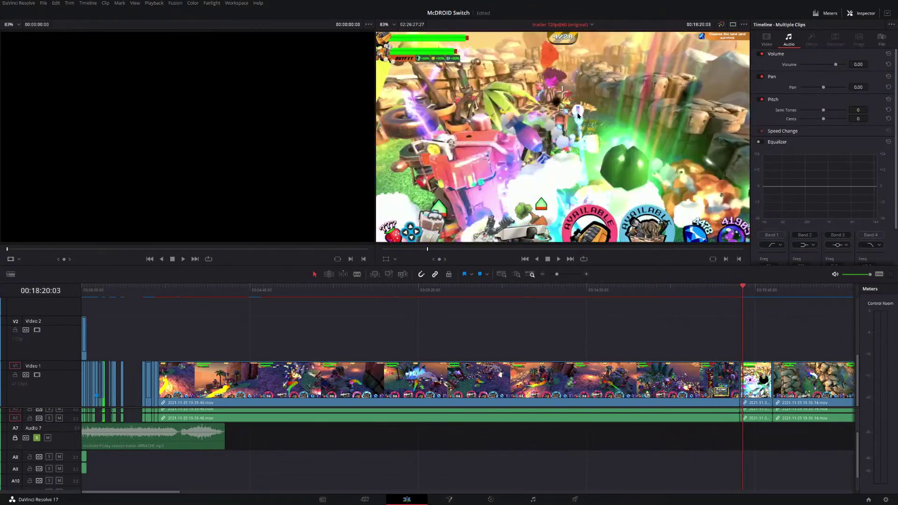
key(j)
key(j)
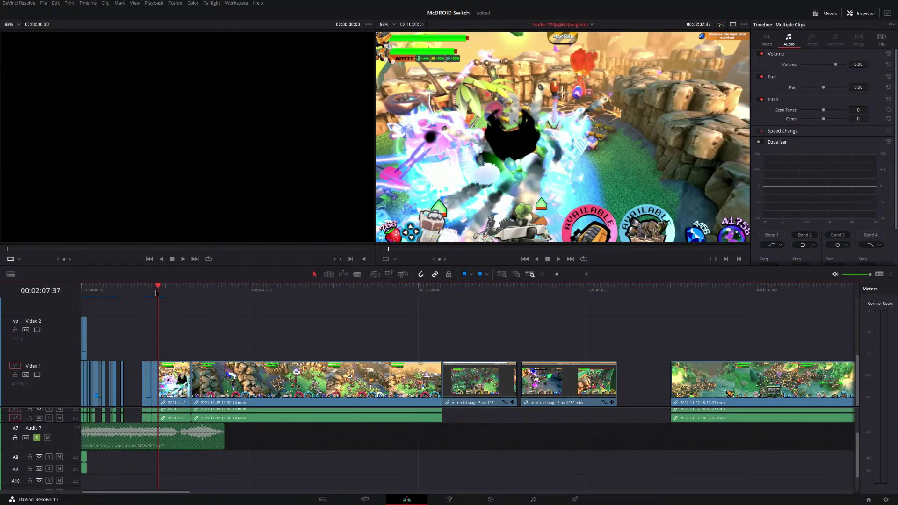
Preview the short explosion clip at about 00:02:08, remove it, and adjust the start of the long recording behind it.
key(space)
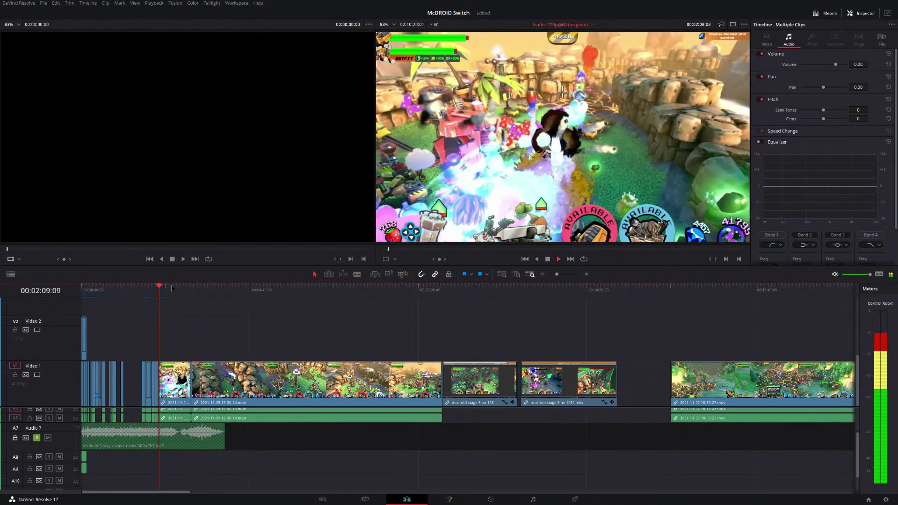
scroll(258, 370, up, 2)
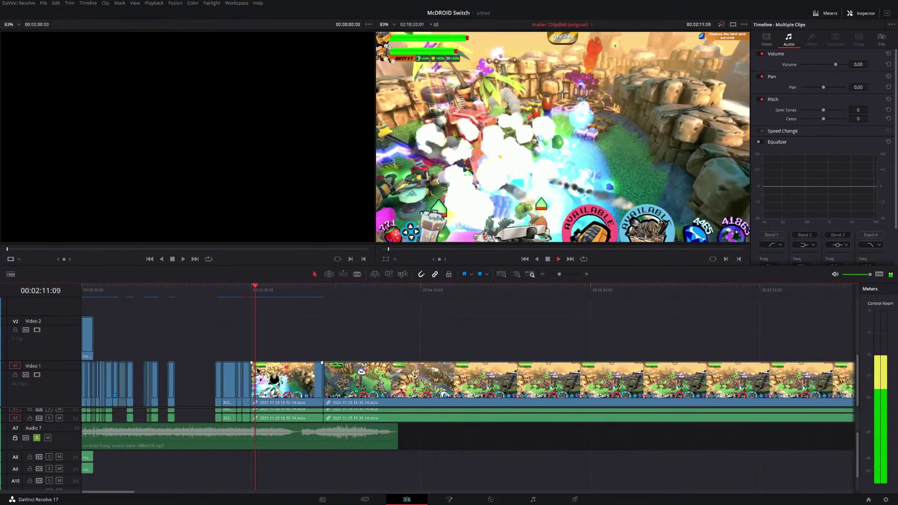
scroll(258, 371, up, 1)
drag(302, 379, 370, 380)
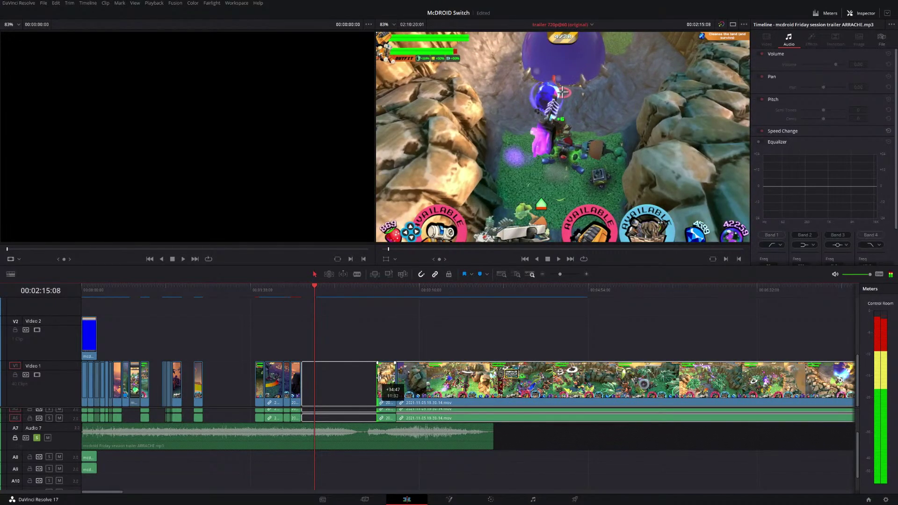
drag(391, 377, 364, 376)
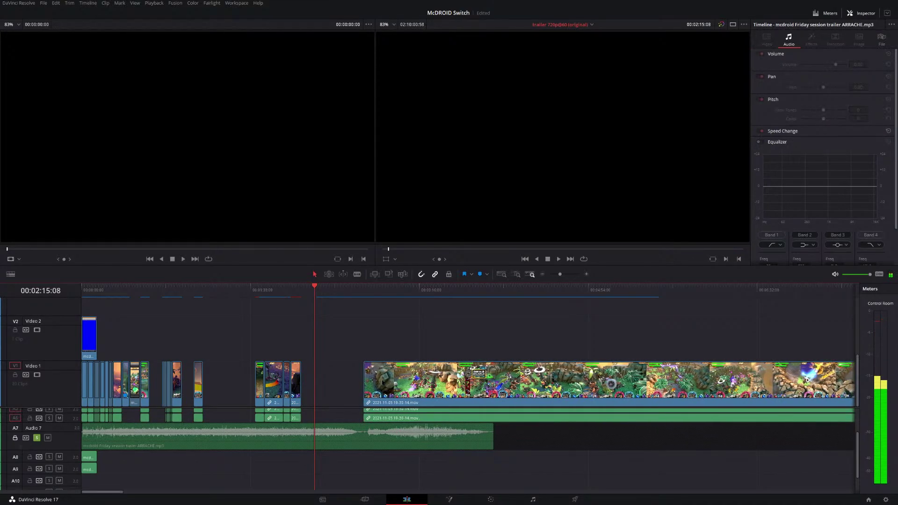
Locate the meteor warning in the long recording and trim the recording's start to about 00:03:04:10.
mouse_move(380, 290)
mouse_down()
mouse_move(363, 292)
mouse_move(409, 300)
mouse_move(386, 304)
mouse_up()
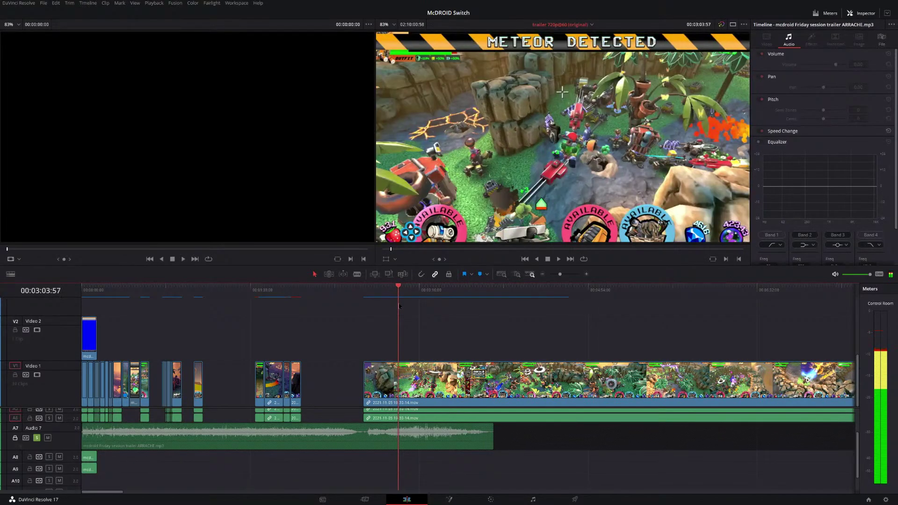
key(ctrl+a)
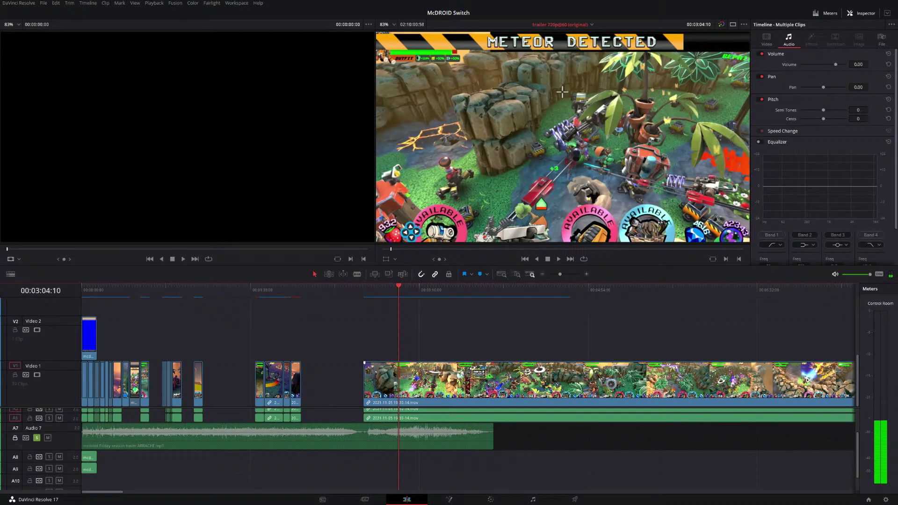
drag(367, 374, 400, 364)
Split the recording at 00:03:13:56 and move the meteor excerpt into the gap before the later group of trailer clips.
click(408, 289)
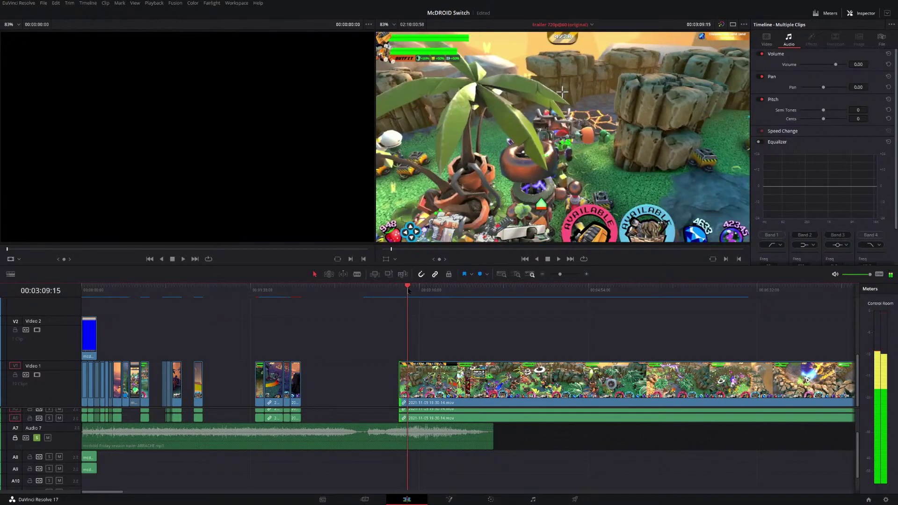
drag(408, 290, 416, 289)
key(b)
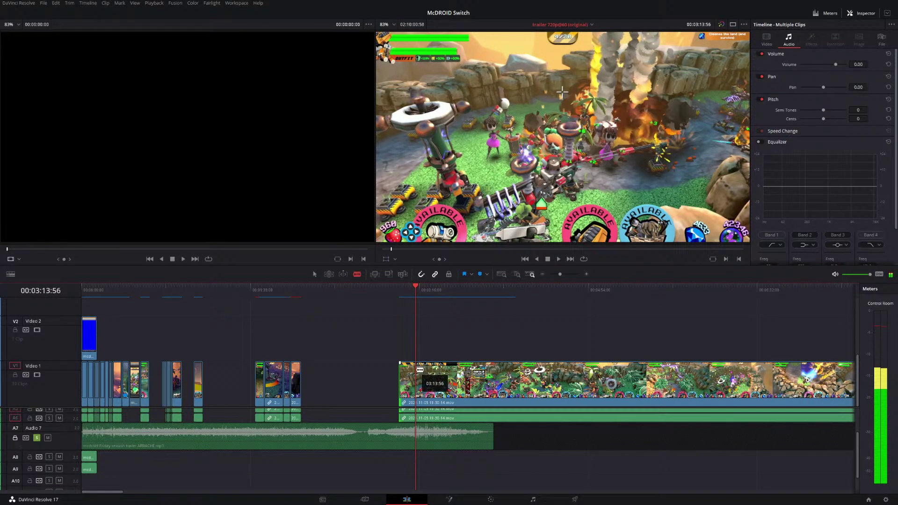
click(415, 374)
key(a)
drag(411, 372, 211, 372)
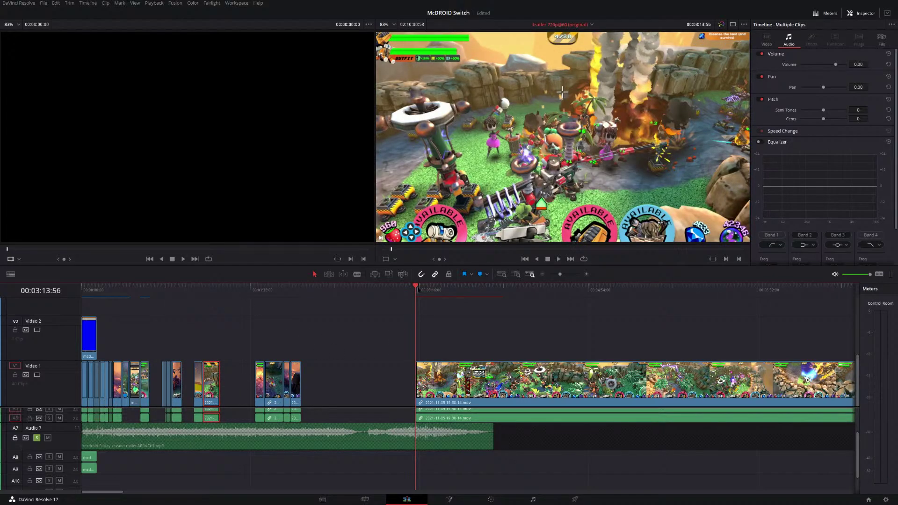
Mark off another battle excerpt in the long recording by splitting it at 00:03:34:17 and 00:03:38:29.
drag(416, 288, 452, 290)
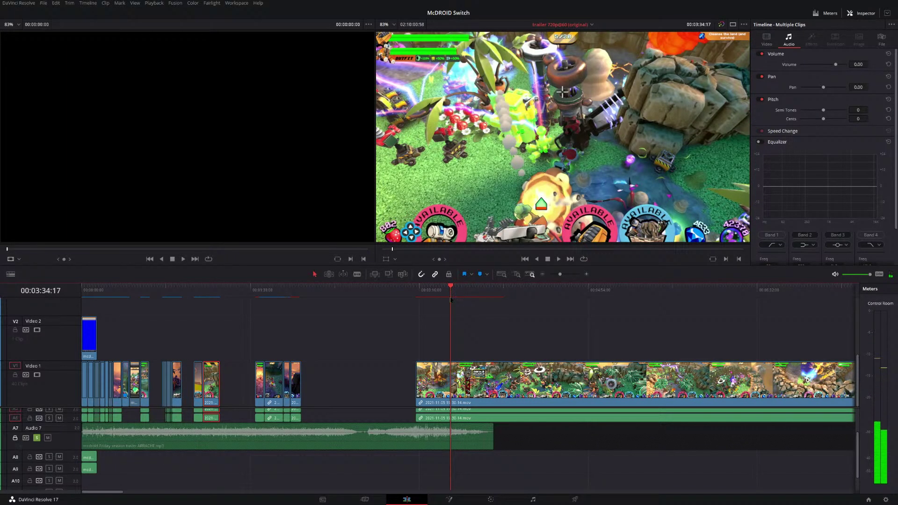
key(ctrl+b)
key(space)
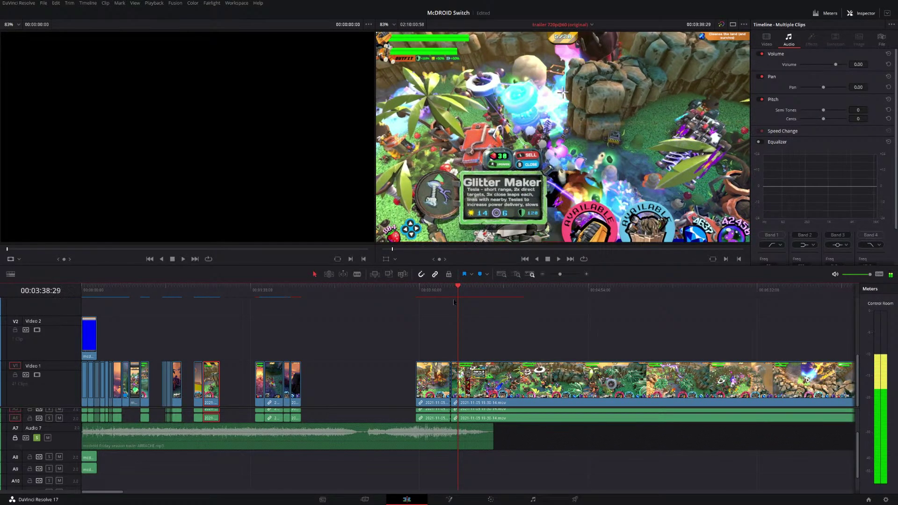
key(ctrl+b)
key(j)
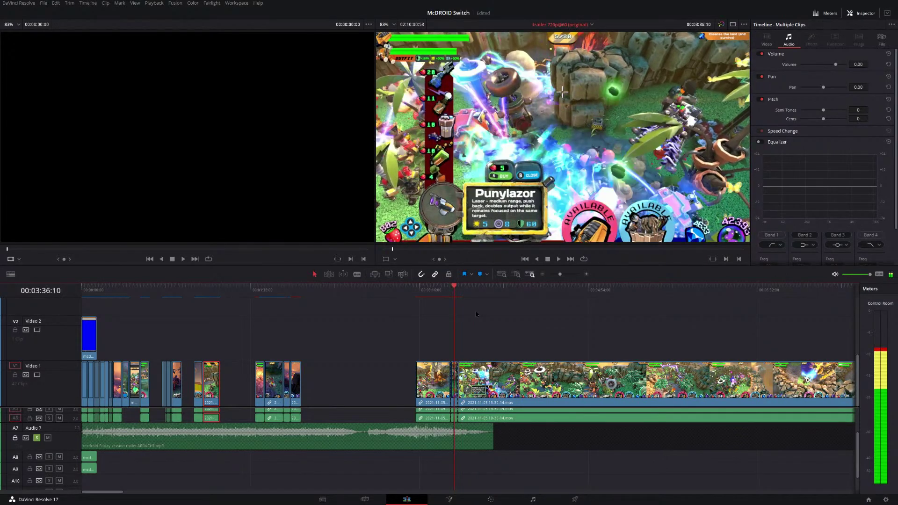
key(Delete)
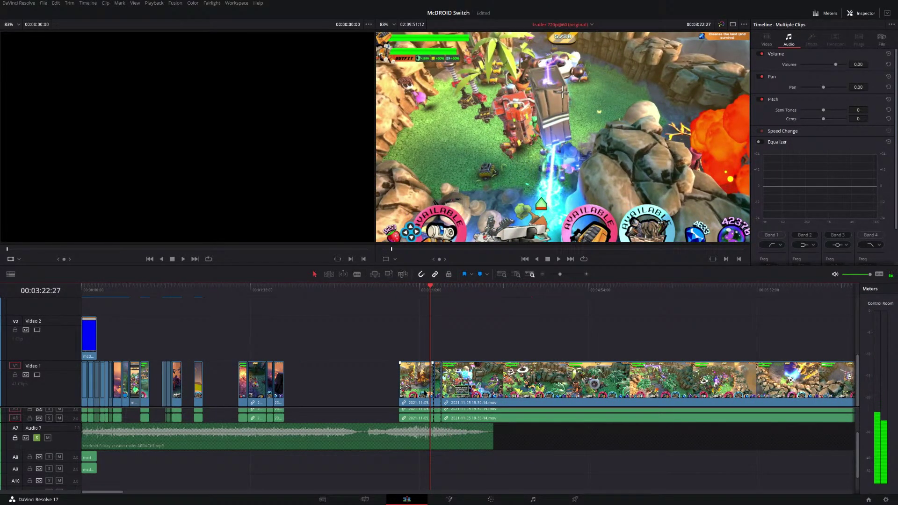
key(ctrl+z)
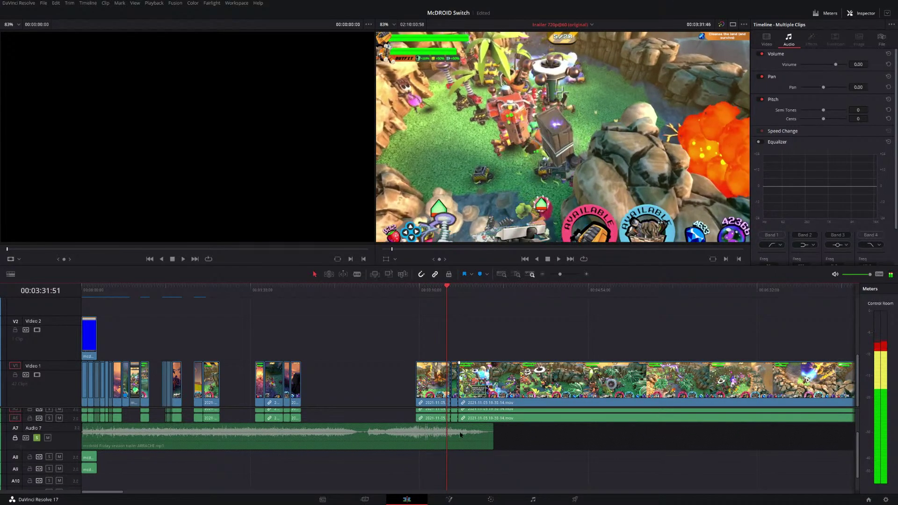
Ripple delete the unused footage before the battle excerpt and move the excerpt directly after the 2021-11-07 18.52.53 clip.
key(Delete)
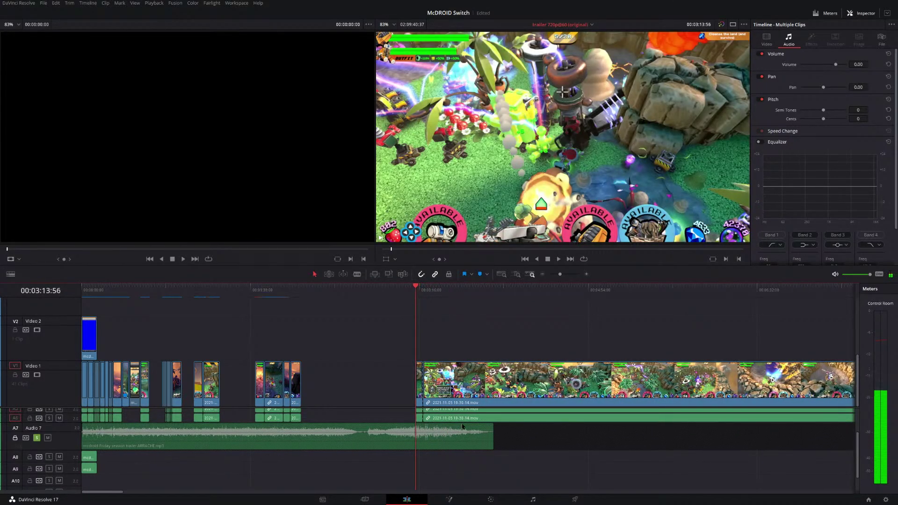
drag(420, 379, 153, 380)
drag(185, 296, 142, 293)
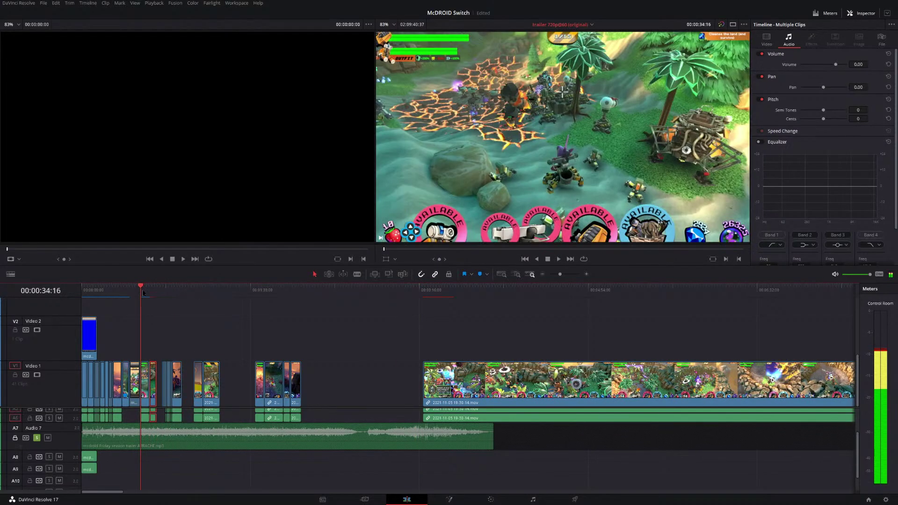
scroll(196, 365, up, 5)
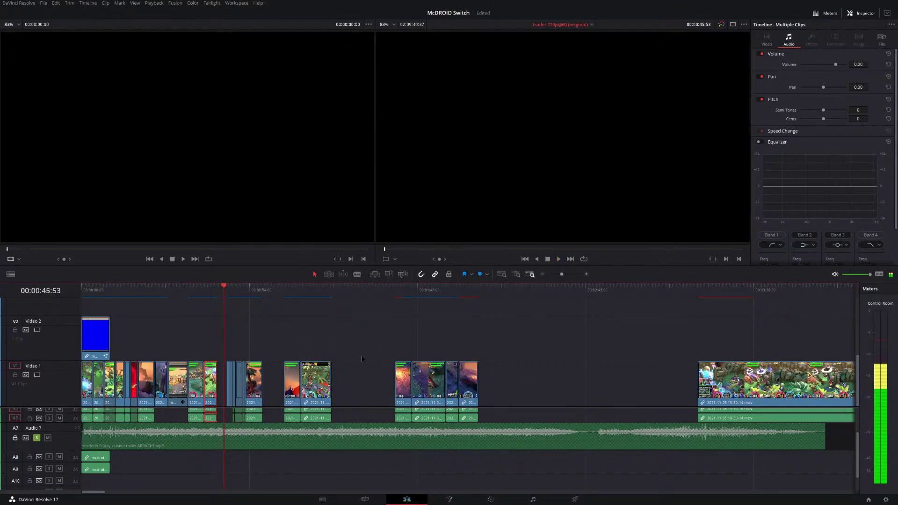
Extend the battle excerpt's end to meet the following clips and play back the transition into it.
drag(217, 374, 223, 377)
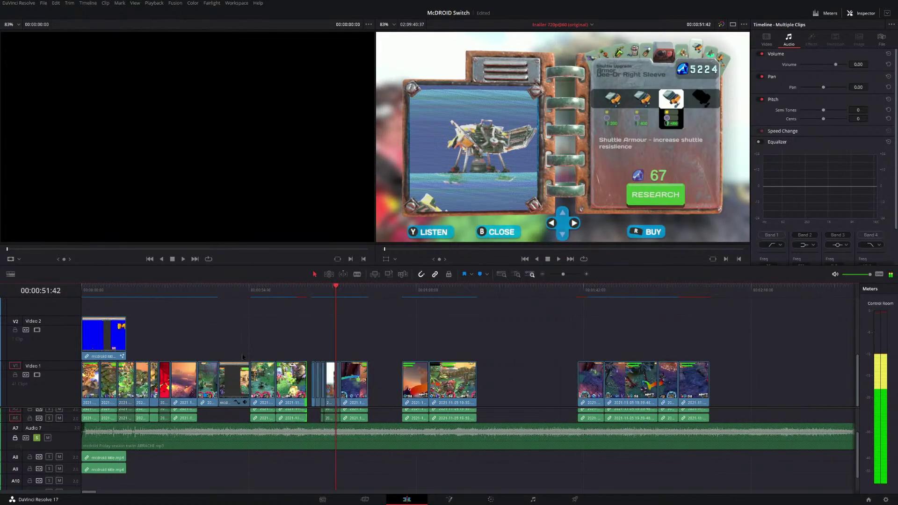
drag(378, 378, 383, 378)
click(328, 288)
key(space)
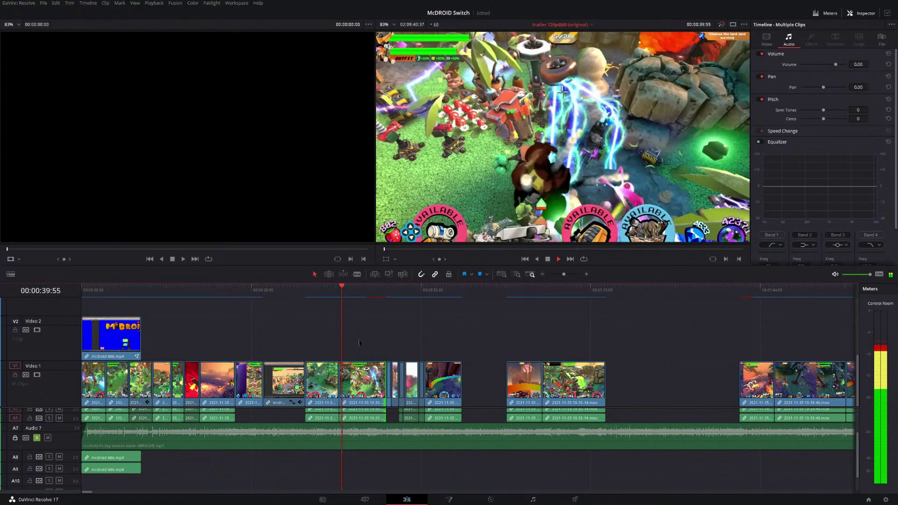
key(space)
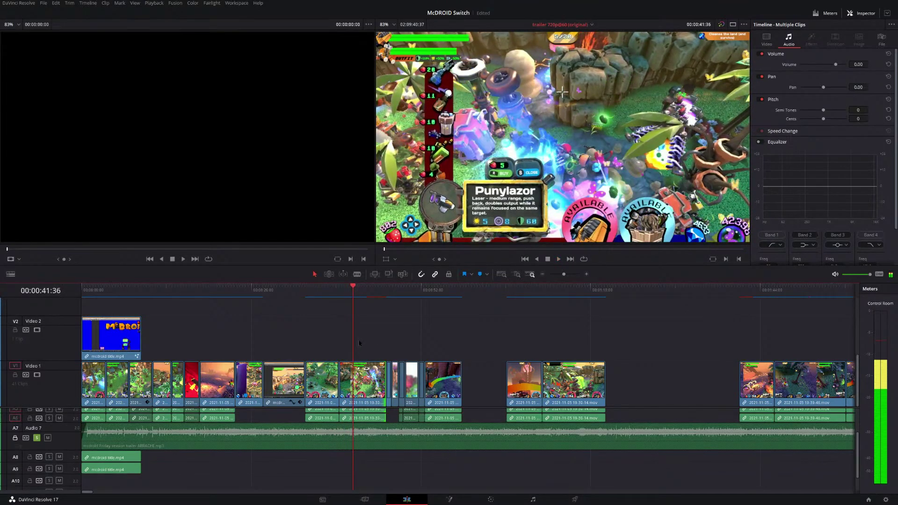
scroll(366, 339, up, 2)
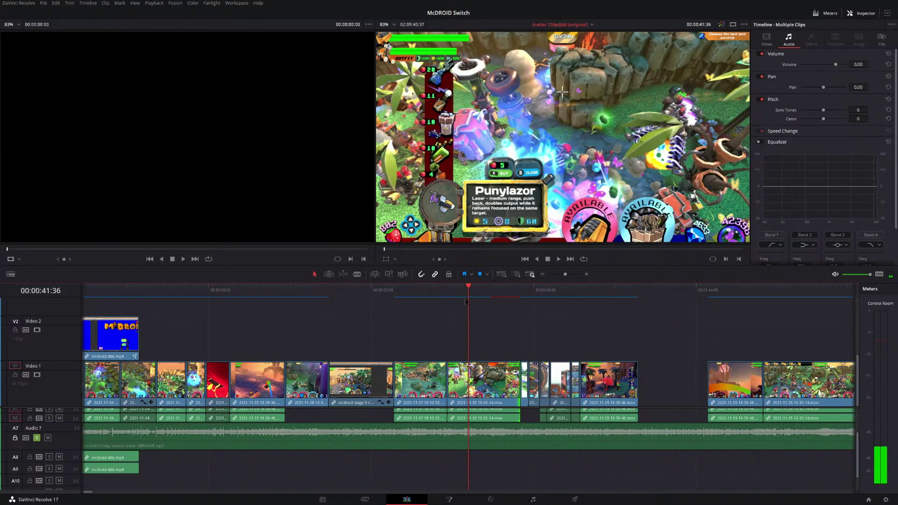
key(ctrl+a)
key(period)
key(period)
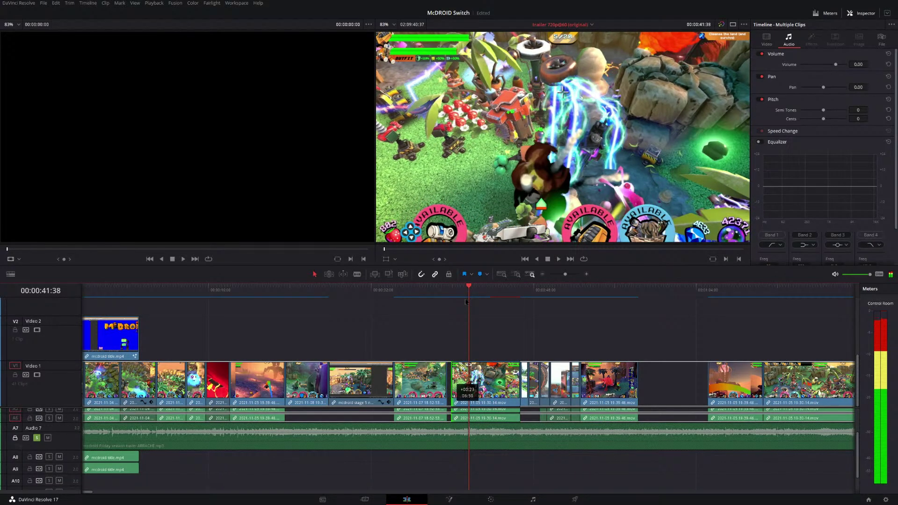
key(period)
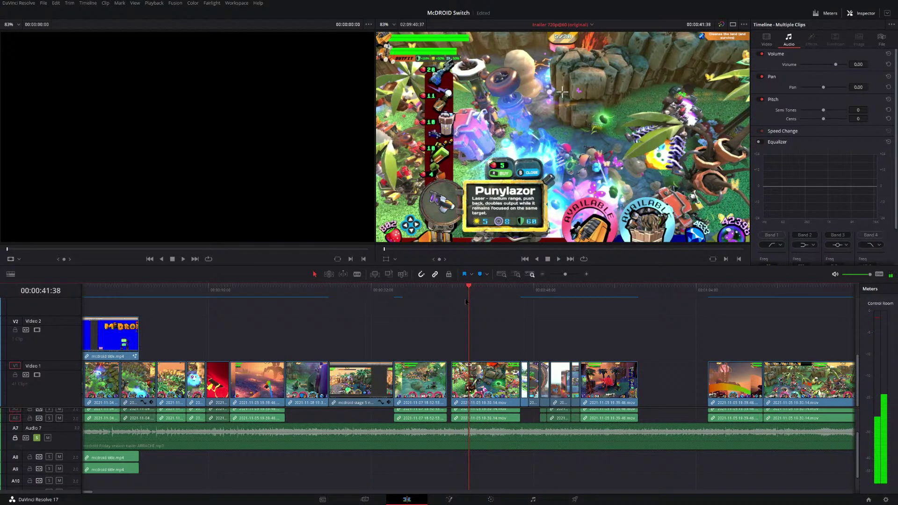
key(ctrl+z)
Roll the cut between the 2021-11-07 18.52.53 clip and the battle excerpt to about 00:00:40:16 and play it back.
key(j)
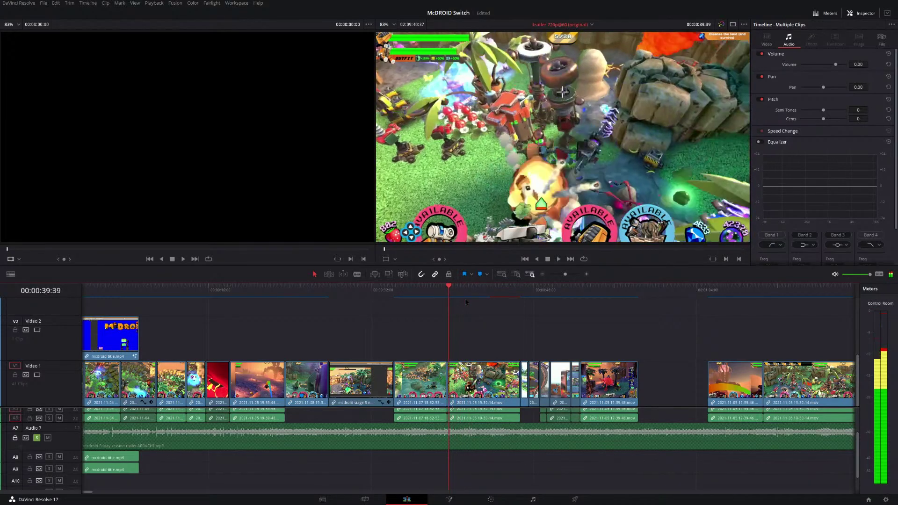
key(l)
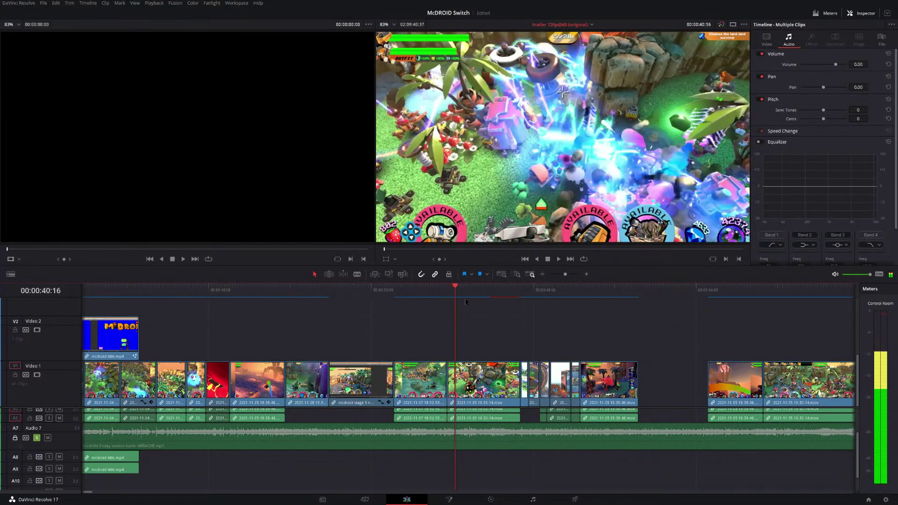
drag(448, 381, 454, 384)
key(shift+Left)
key(space)
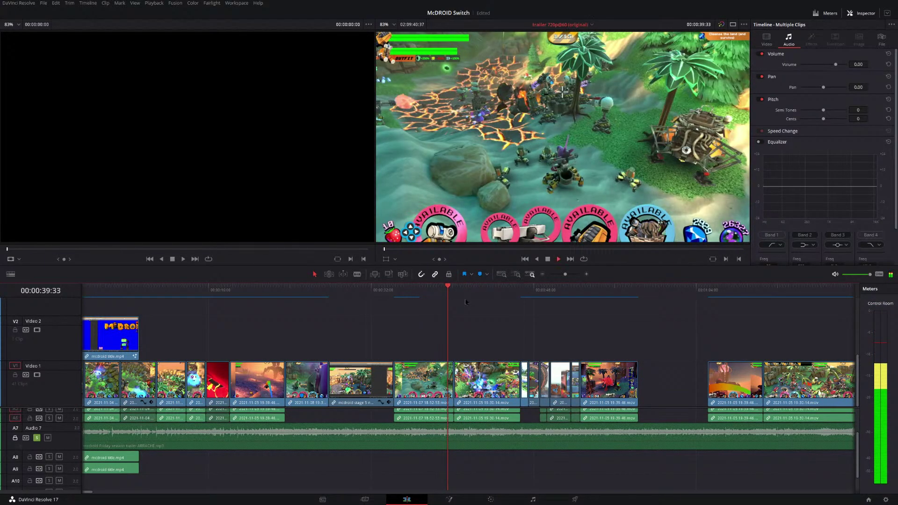
key(space)
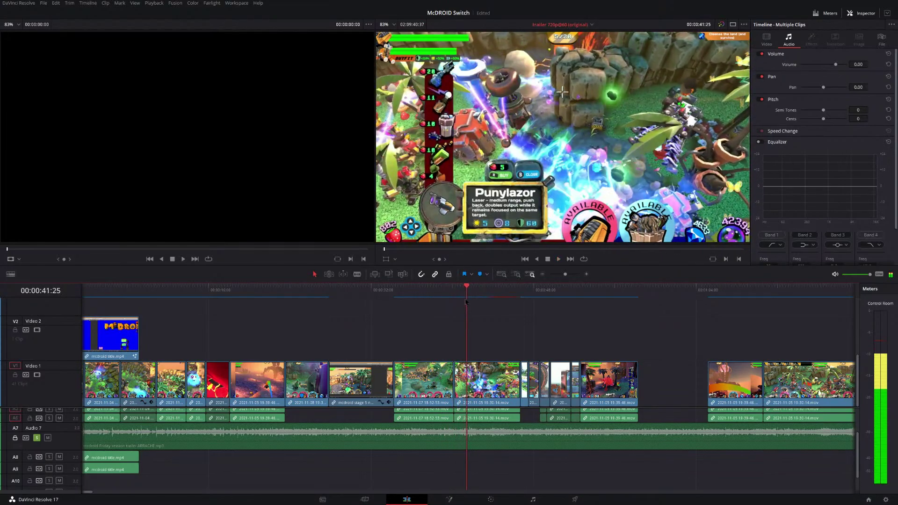
Roll the cut between the 2021-11-07 18.52.53 clip and the battle excerpt later to about 00:00:41:20 and play back the transition.
key(shift+period)
key(shift+period)
key(shift+period)
key(shift+period)
key(shift+period)
key(shift+period)
key(shift+period)
key(shift+period)
key(shift+period)
key(shift+period)
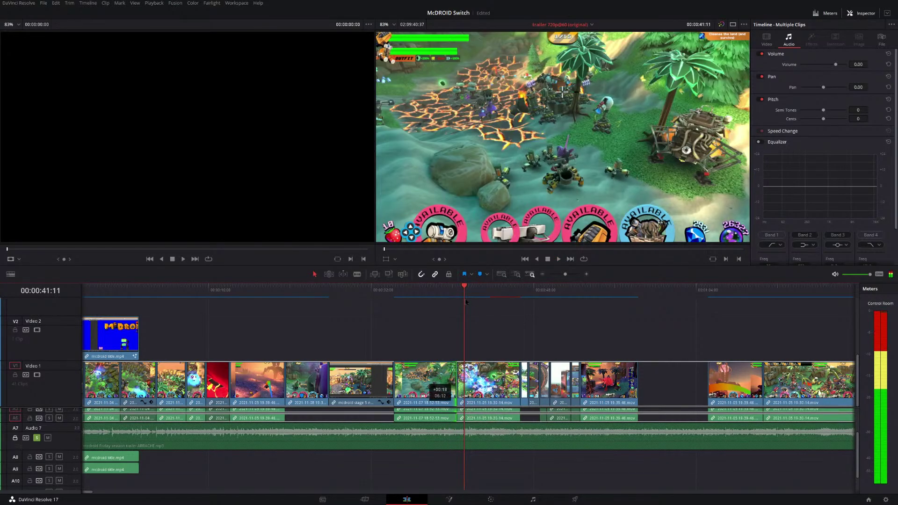
key(slash)
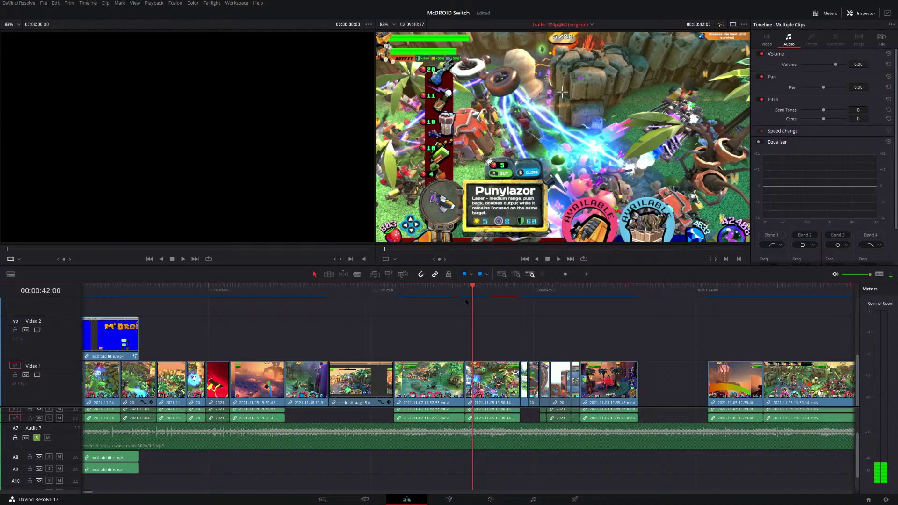
Fine-tune the cut into the battle excerpt by a few frames and replay the transition.
key(period)
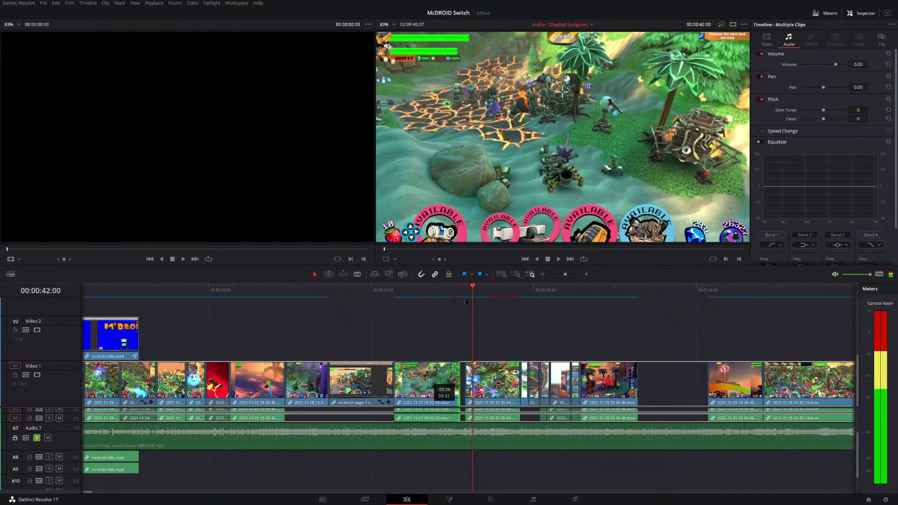
key(Left)
key(Left)
key(Left)
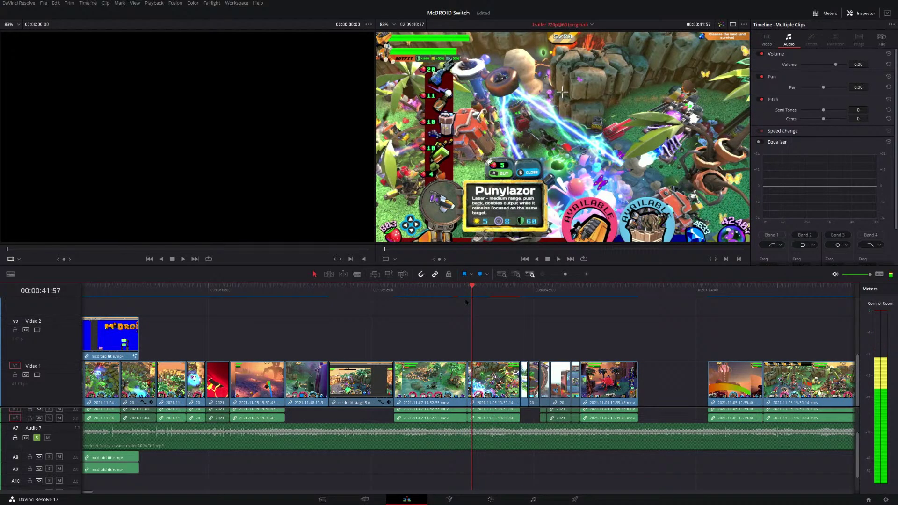
key(j)
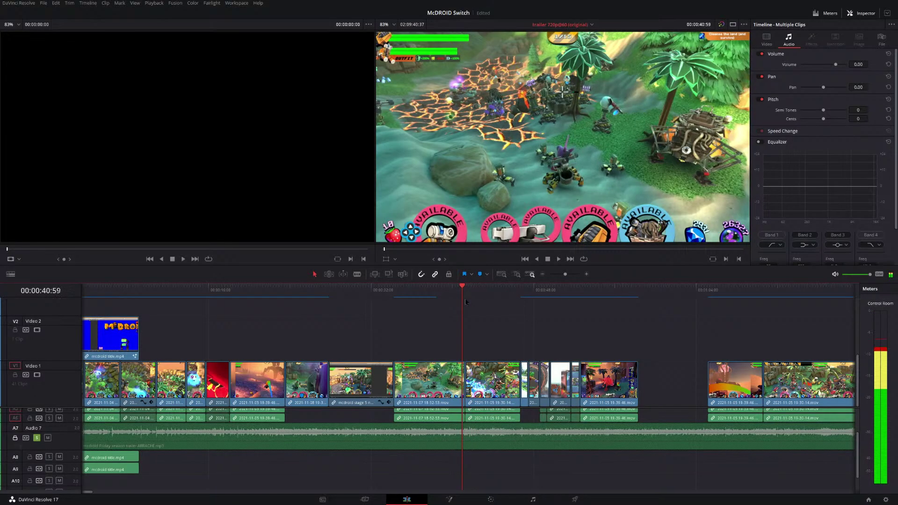
key(l)
key(k)
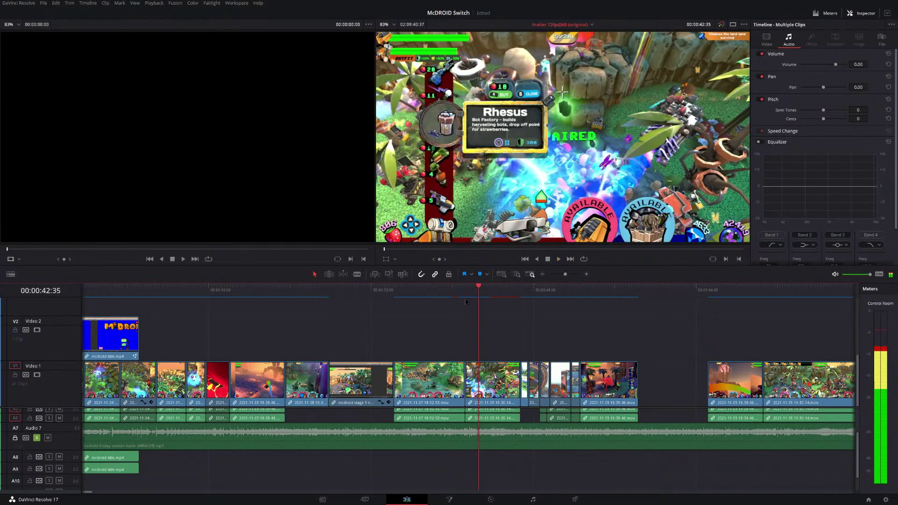
Roll the cut between the mcdroid stage 5 clip and the 2021-11-07 18.52.53 clip later to about 00:00:35:30 and play it back.
key(j)
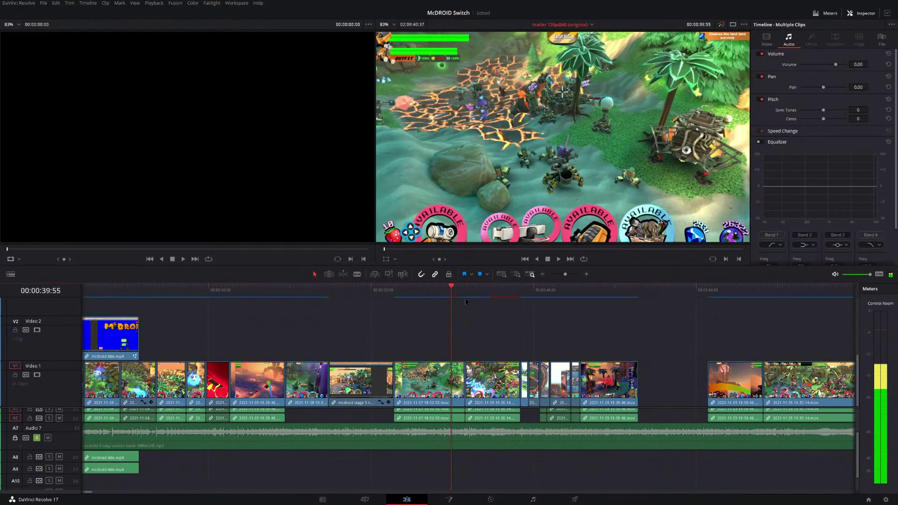
key(j)
key(k)
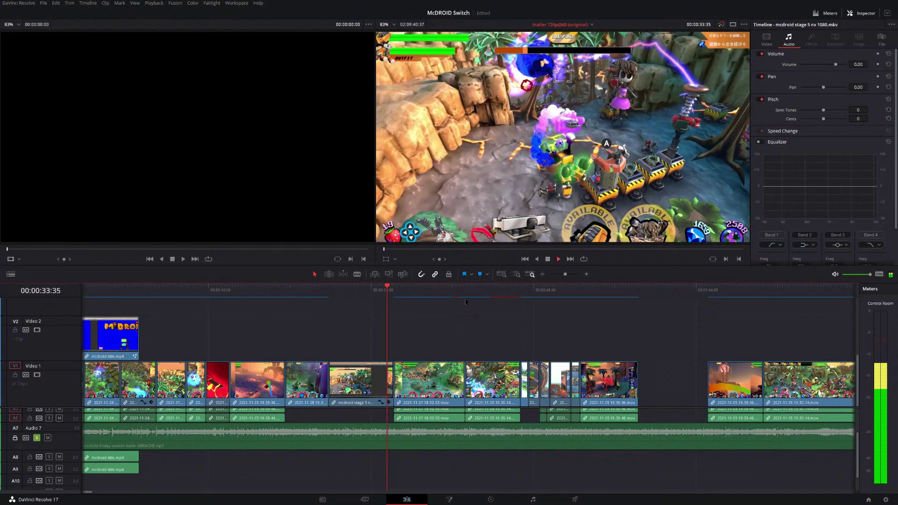
key(l)
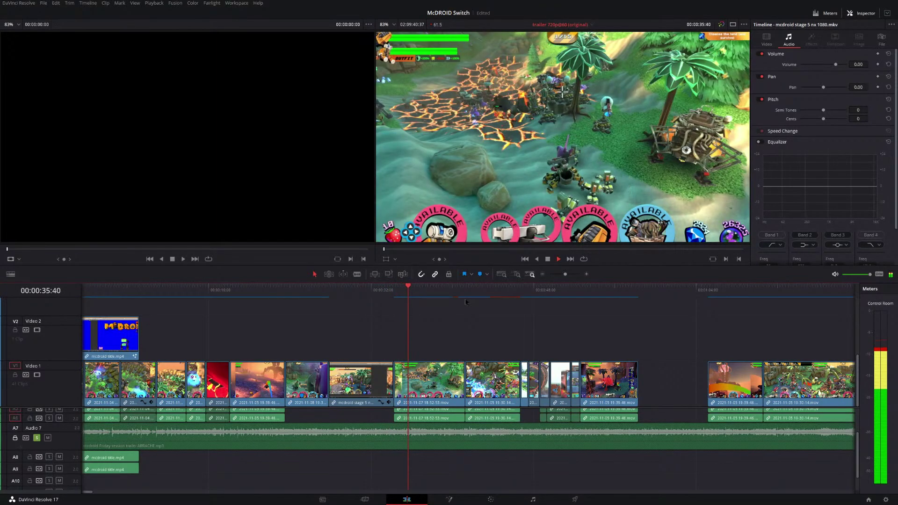
key(k)
key(j)
key(k)
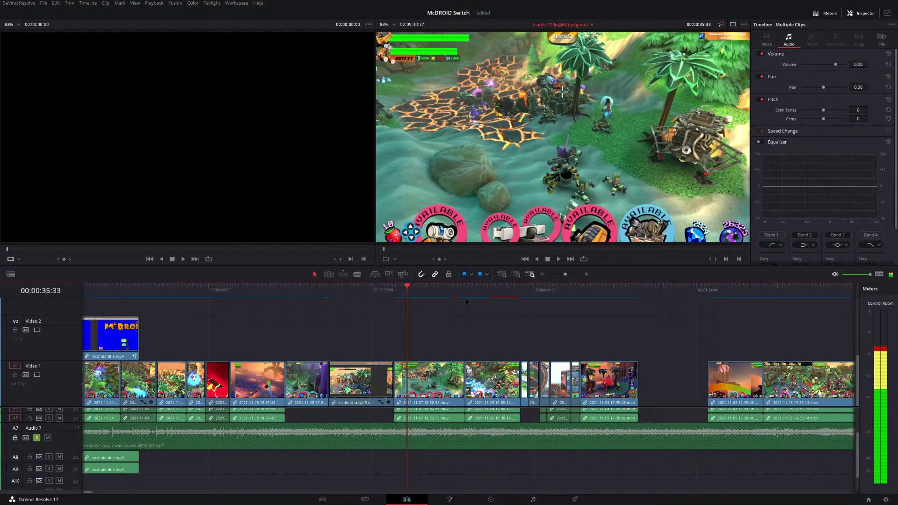
key(e)
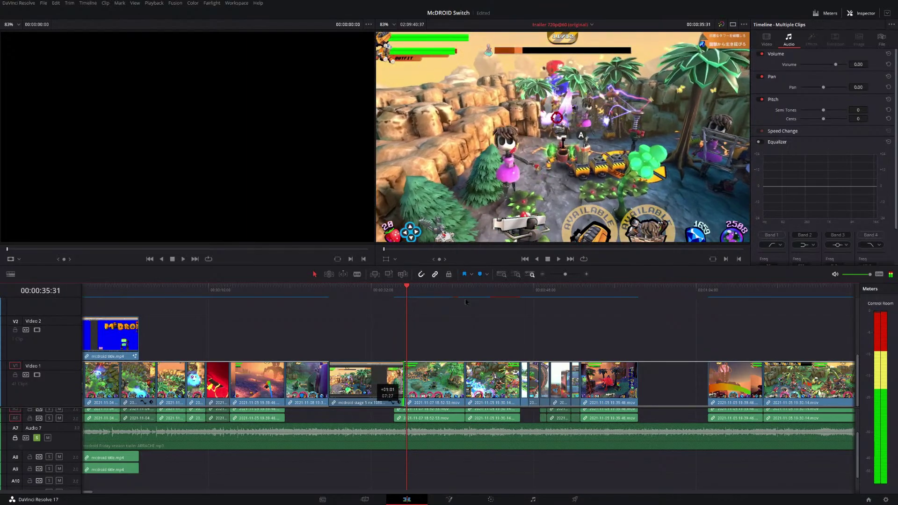
key(space)
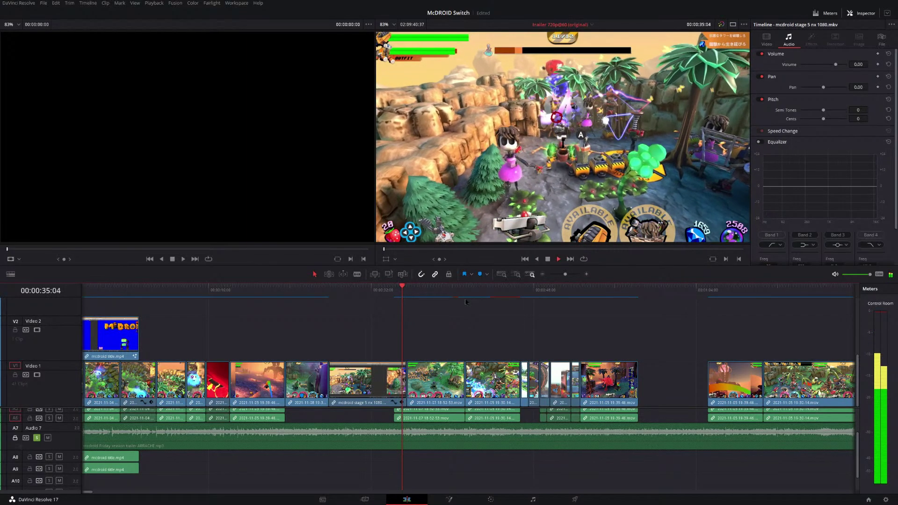
key(space)
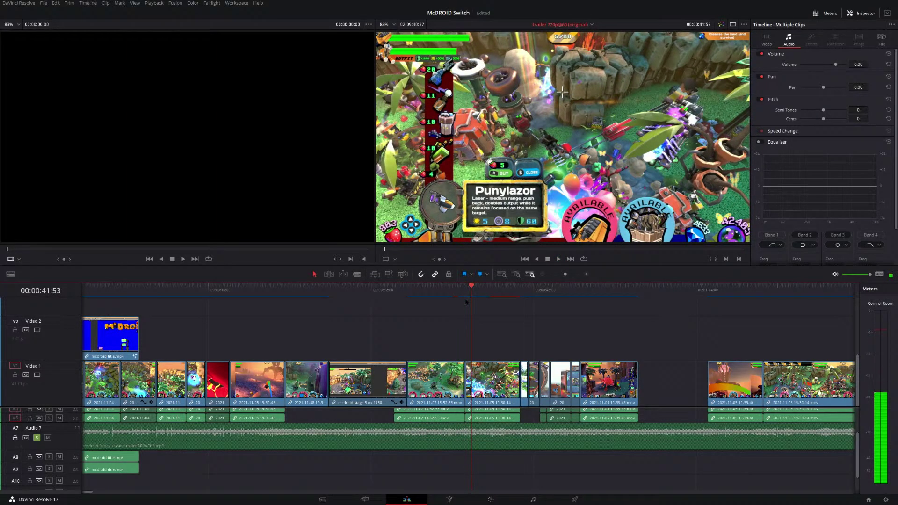
Examine the cut between the mcdroid stage 5 clip and the 2021-11-07 clip frame by frame against the music.
key(j)
key(j)
key(j)
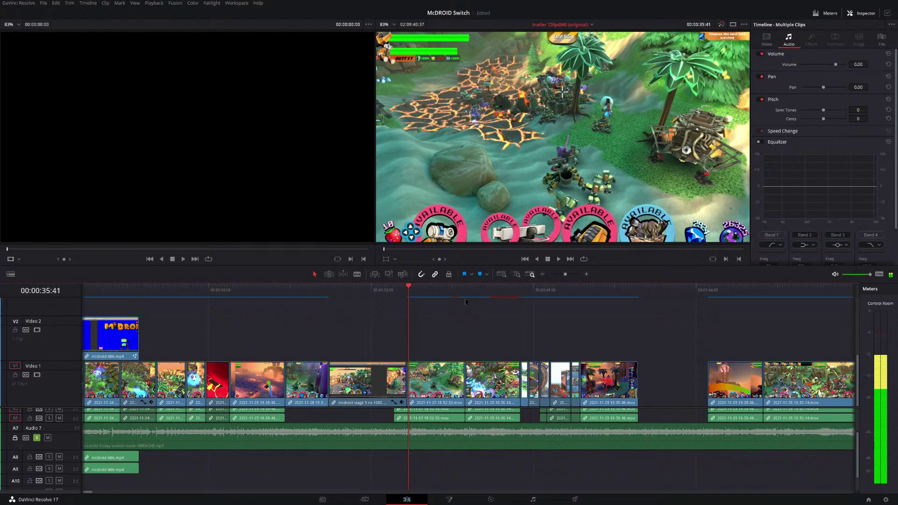
key(Left)
key(Right)
key(Right)
key(Right)
key(Right)
key(Right)
key(Right)
key(Right)
key(Right)
key(Right)
key(Left)
key(Left)
key(Left)
key(Left)
key(Left)
key(Left)
key(Left)
key(Left)
key(Left)
key(Left)
key(Left)
key(Left)
key(Left)
key(Left)
key(Left)
key(Left)
key(Left)
key(Left)
key(Left)
key(Left)
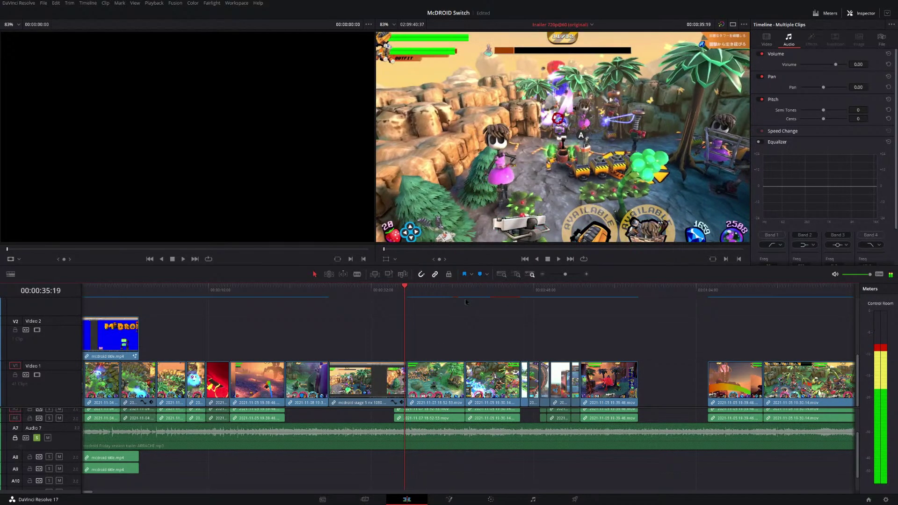
key(Right)
key(Right)
key(Right)
key(Right)
key(Right)
key(Right)
key(Right)
key(Right)
key(Right)
key(Right)
key(Right)
key(Right)
key(Right)
key(Right)
key(Left)
key(Left)
key(Left)
key(Left)
key(Left)
key(Left)
key(Right)
key(Right)
key(Right)
key(Right)
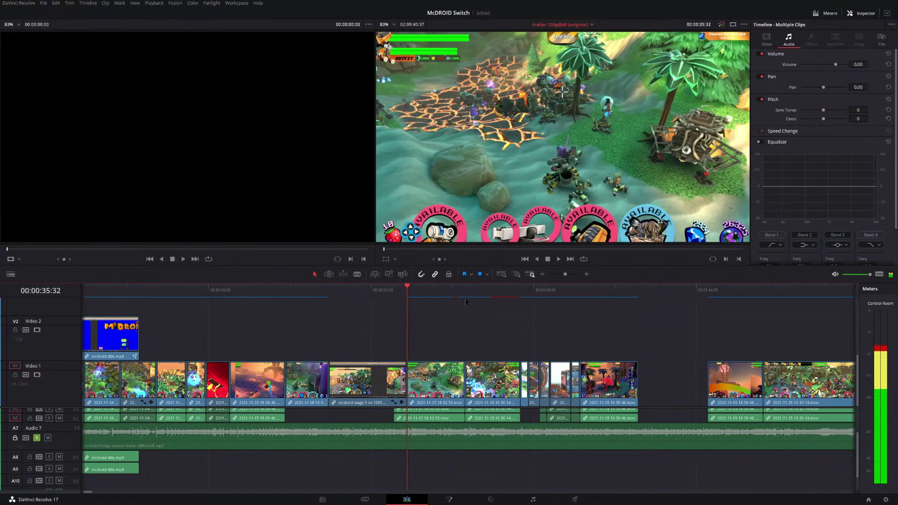
key(Left)
key(Left)
key(Left)
key(Left)
key(Left)
key(Left)
Try rolling the cut at the start of the mcdroid stage 5 clip earlier by 7 frames and later by 25 frames.
key(j)
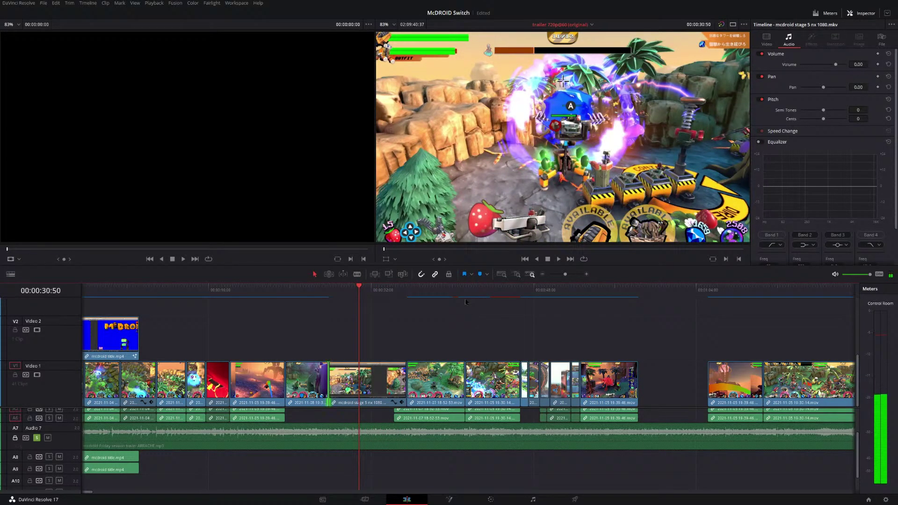
key(comma)
key(comma)
key(comma)
key(comma)
key(comma)
key(comma)
key(comma)
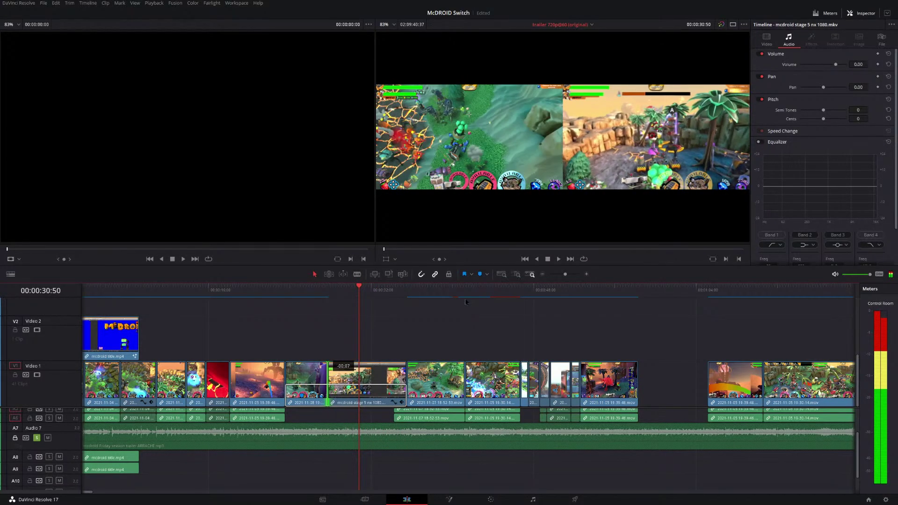
key(period)
key(period)
key(period)
key(period)
key(period)
key(period)
key(period)
key(period)
key(period)
key(period)
key(period)
key(period)
key(period)
key(period)
key(period)
key(period)
key(period)
key(period)
key(period)
key(period)
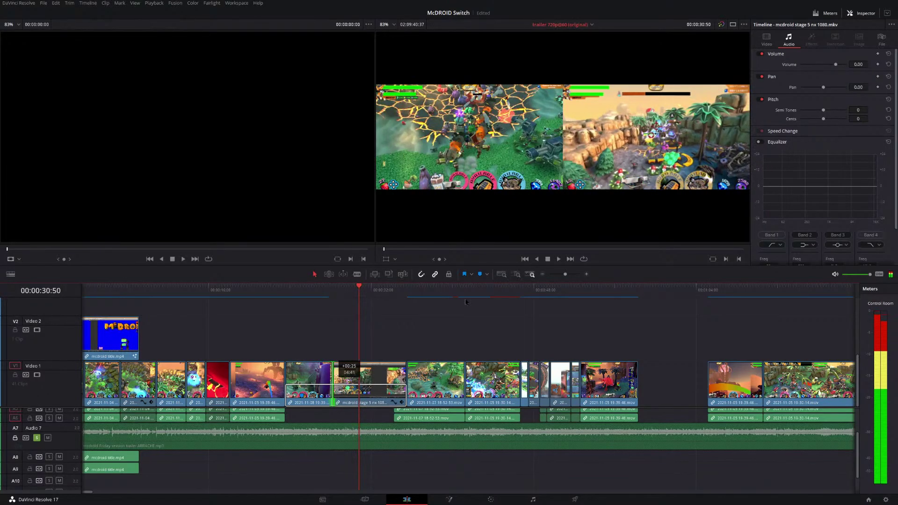
key(space)
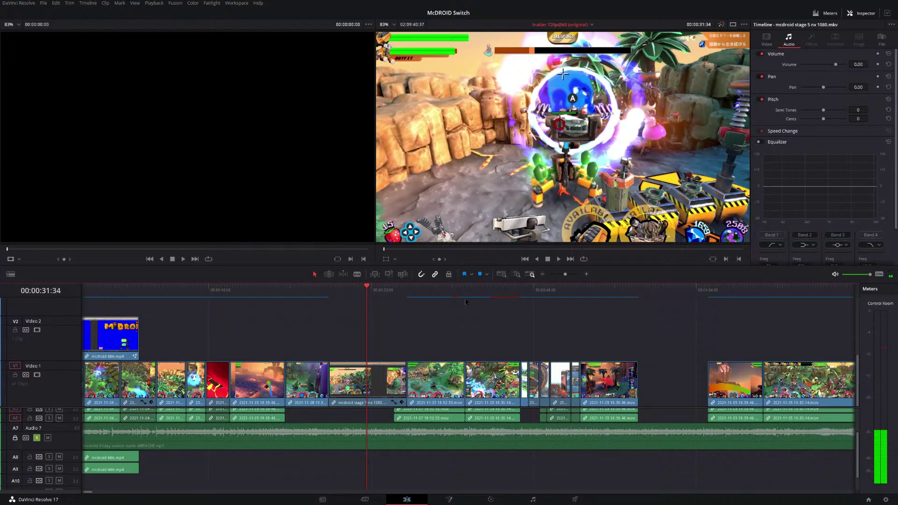
Slip the mcdroid stage 5 clip by about -13 frames and the following 2021-11-07 clip by about -7 frames, and save the project.
key(space)
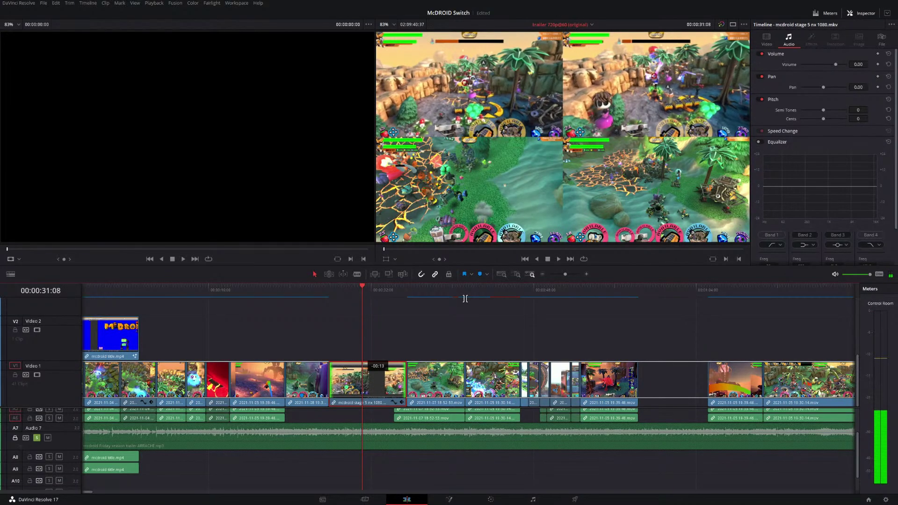
key(Down)
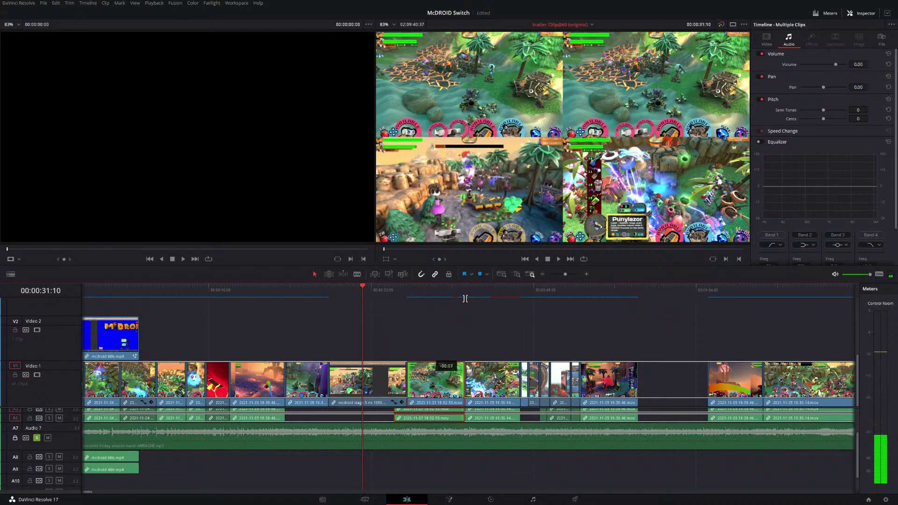
click(465, 299)
key(Right)
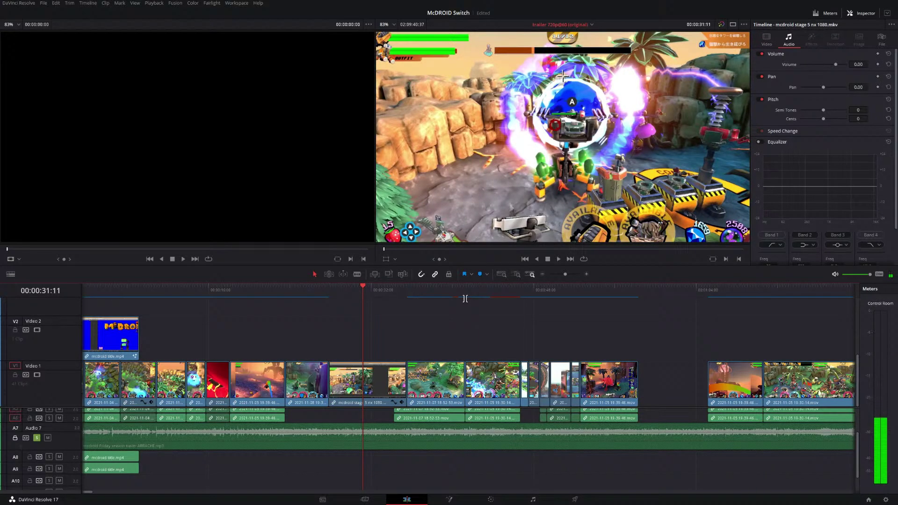
key(ctrl+s)
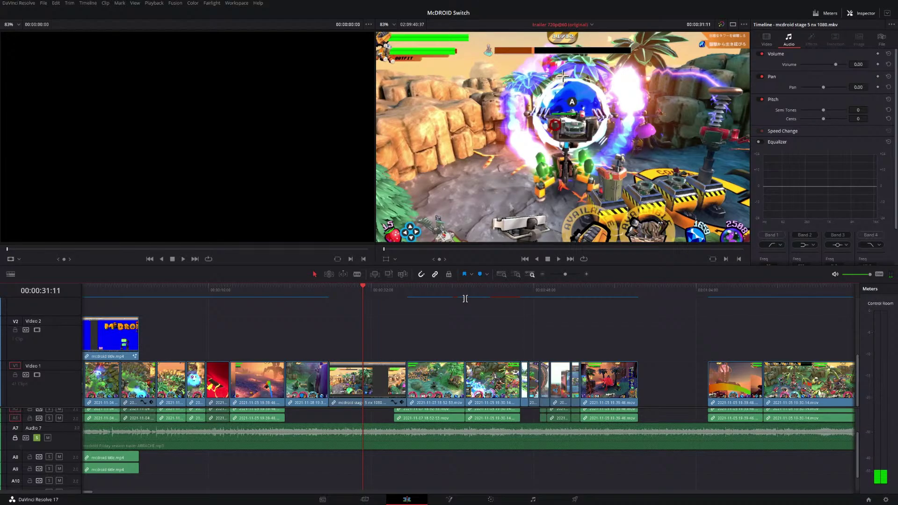
Play back the trailer from about 00:00:31:22 to 00:00:57:34 to review the cuts against the music.
key(Right)
key(Right)
key(Right)
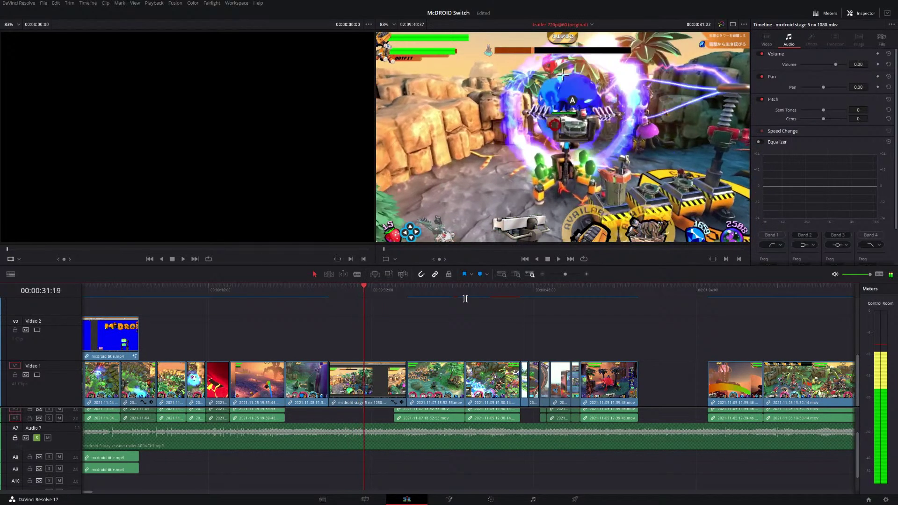
key(space)
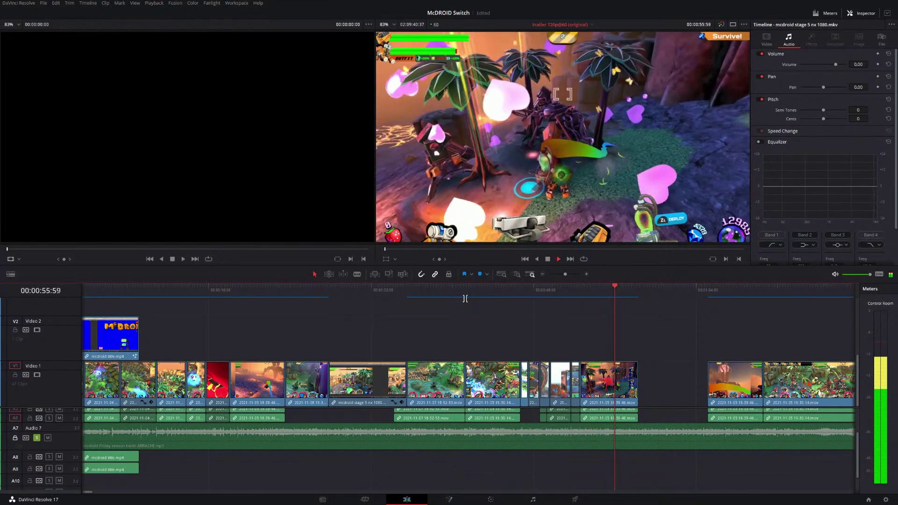
key(space)
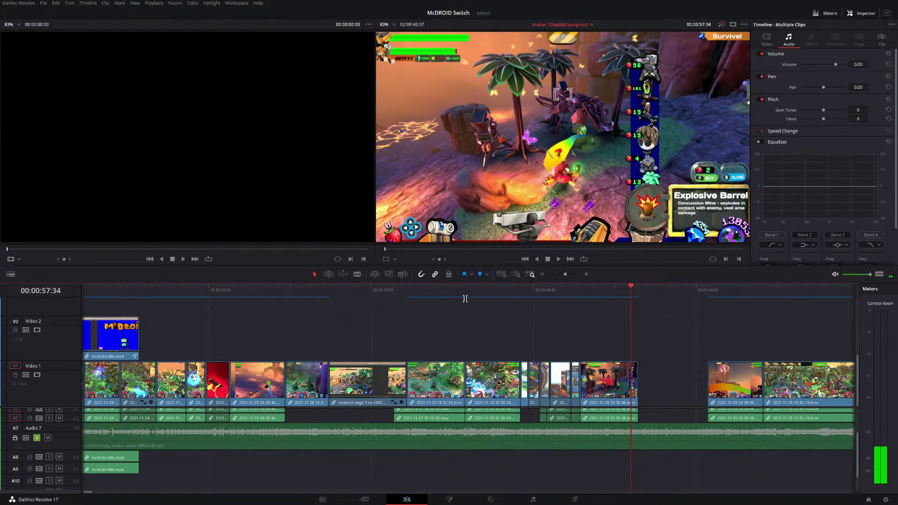
Move the long 2021-11-25 recording earlier in the timeline so that it starts at about 00:02:27.
scroll(610, 317, down, 5)
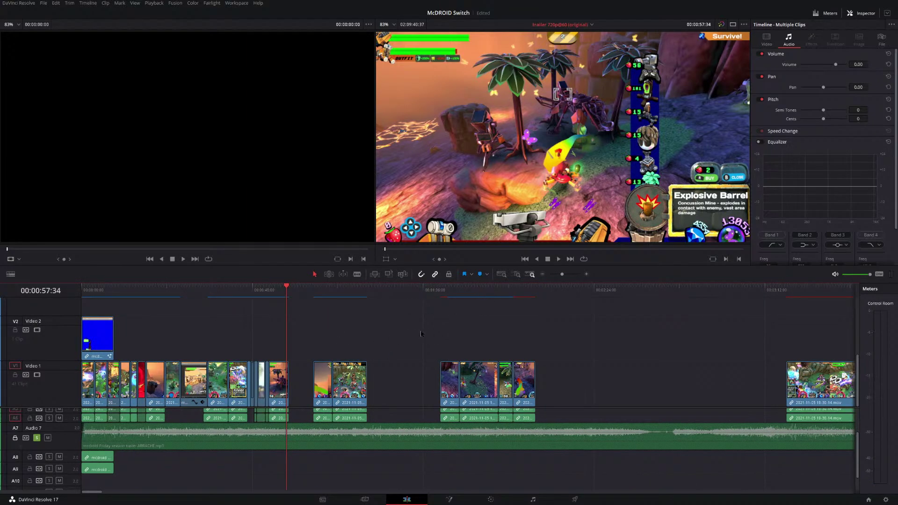
scroll(421, 333, down, 4)
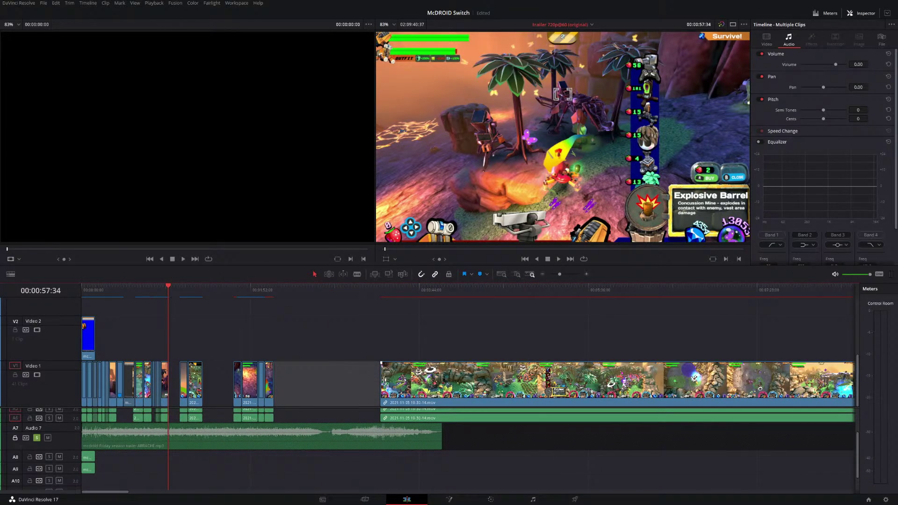
click(413, 383)
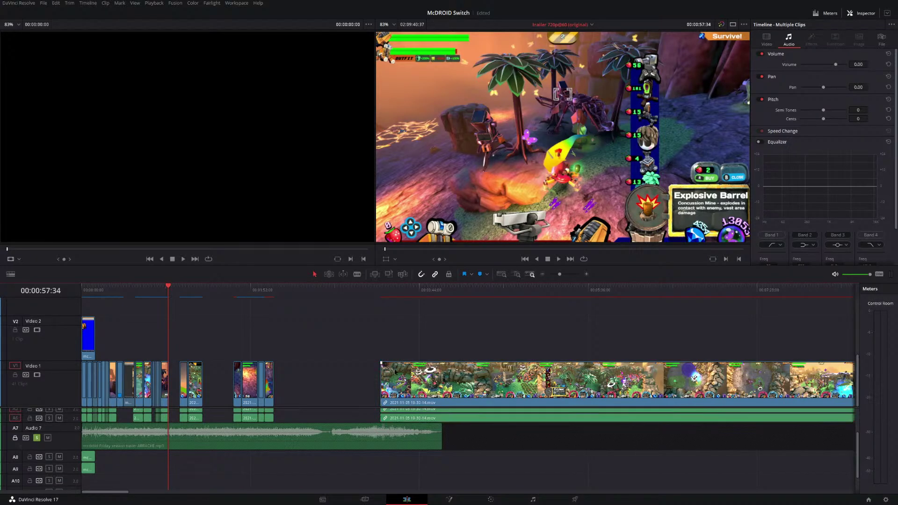
key(y)
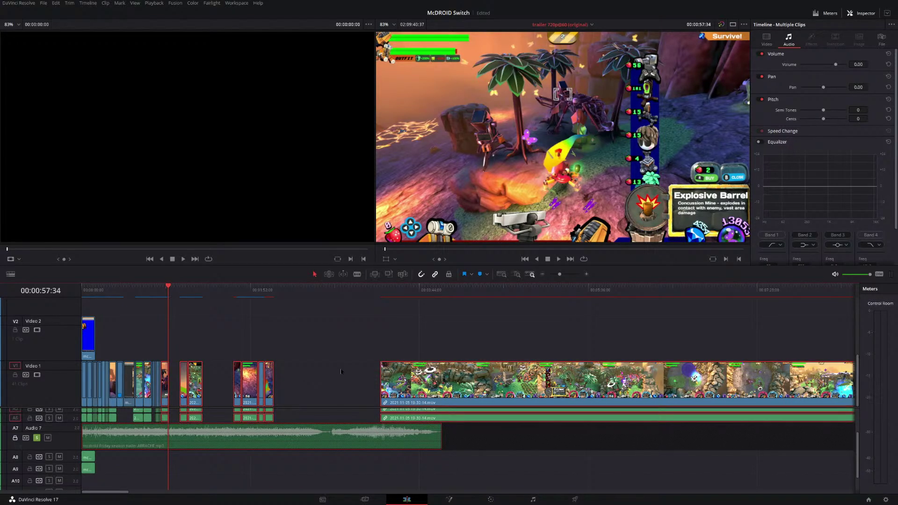
click(412, 384)
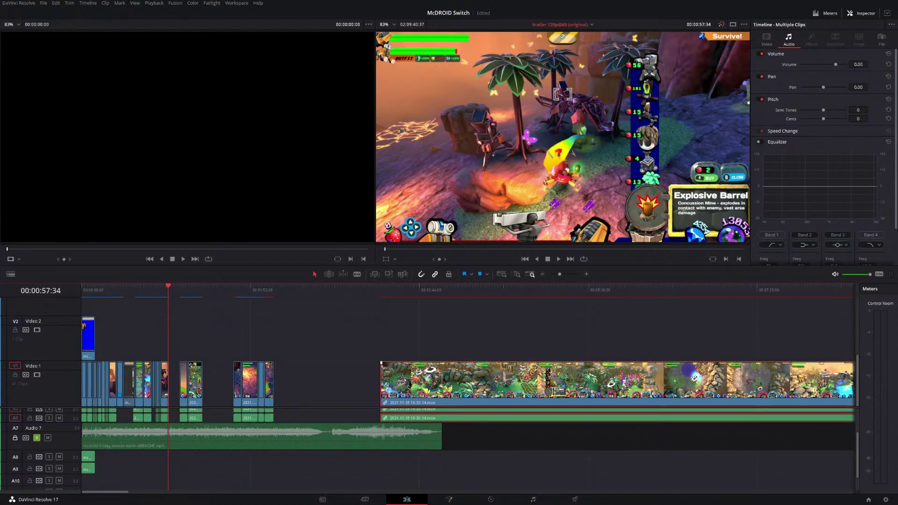
key(y)
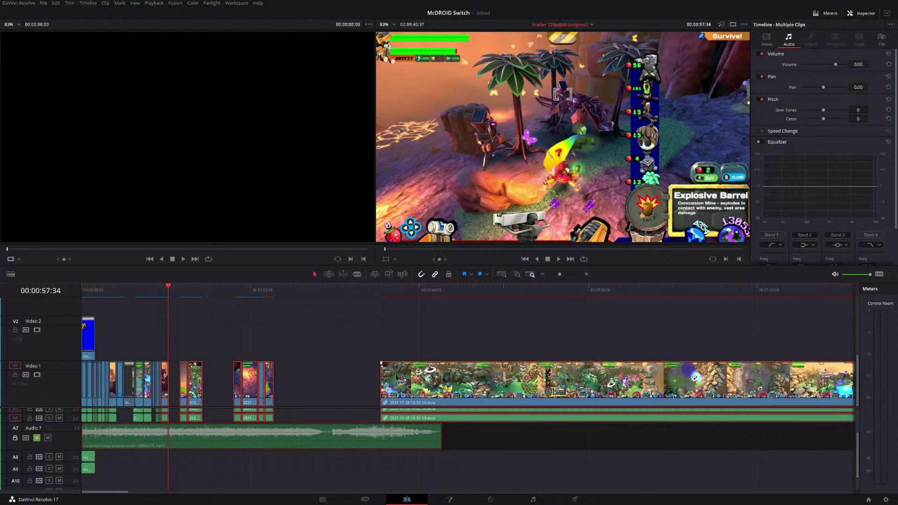
click(356, 291)
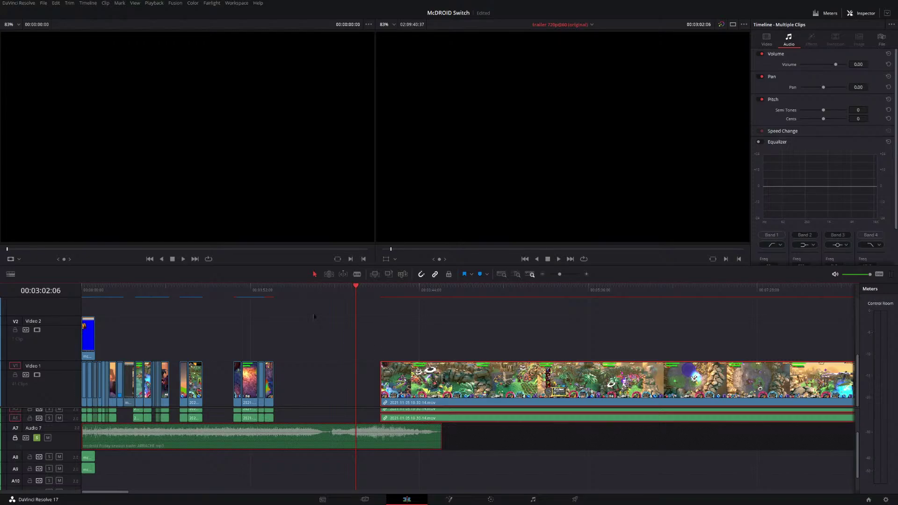
drag(429, 376, 351, 377)
Play back the opening of the long 2021-11-25 recording against the music, up to about 00:02:36.
click(350, 291)
mouse_move(348, 291)
mouse_down()
mouse_move(300, 291)
mouse_move(363, 291)
mouse_move(346, 291)
mouse_up()
click(311, 291)
key(space)
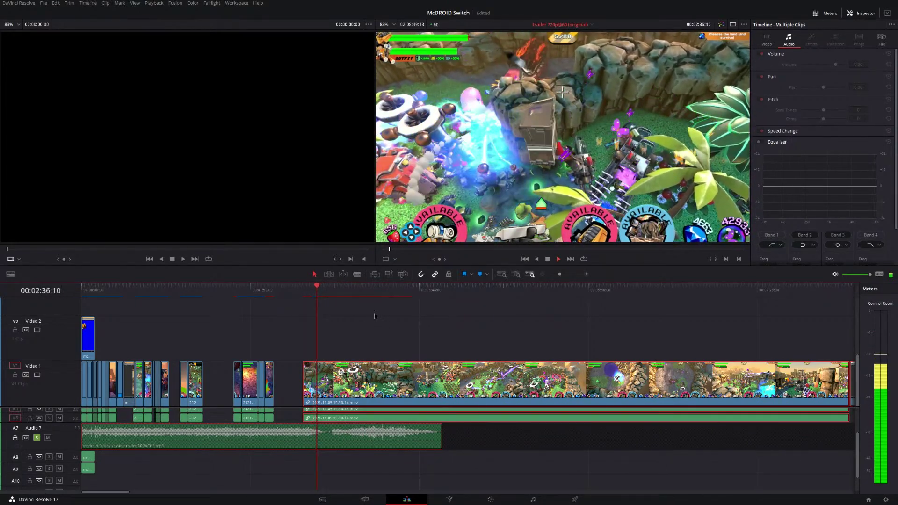
Slip the gameplay clip at 00:00:43:29 by about -04:15 and play it back against the music.
drag(320, 285, 144, 312)
scroll(335, 336, up, 4)
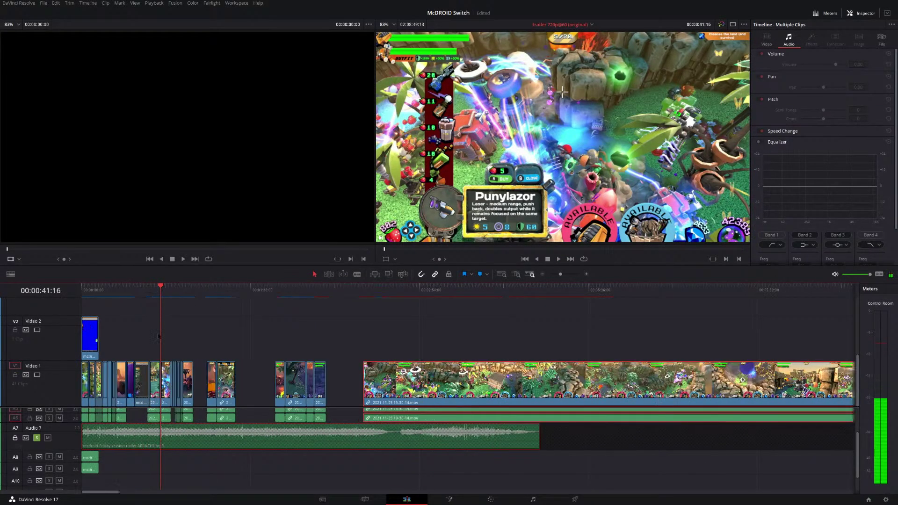
drag(332, 288, 346, 291)
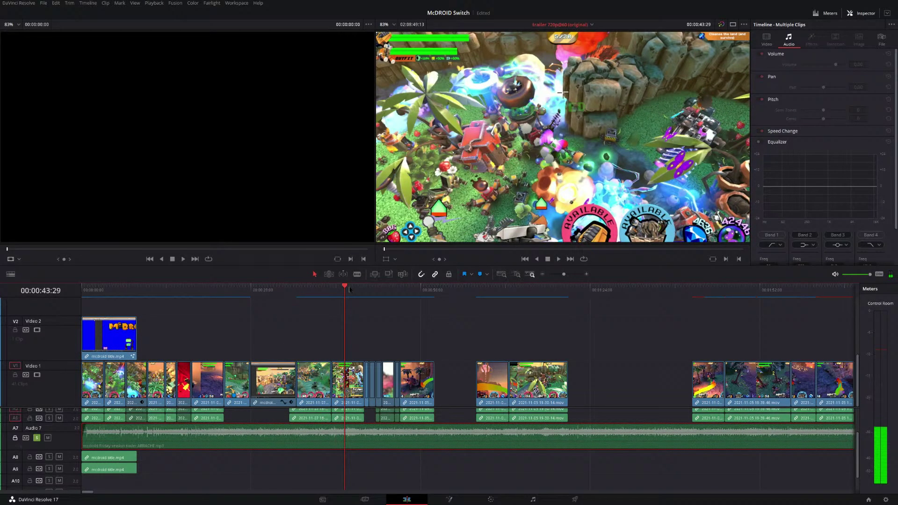
key(shift+v)
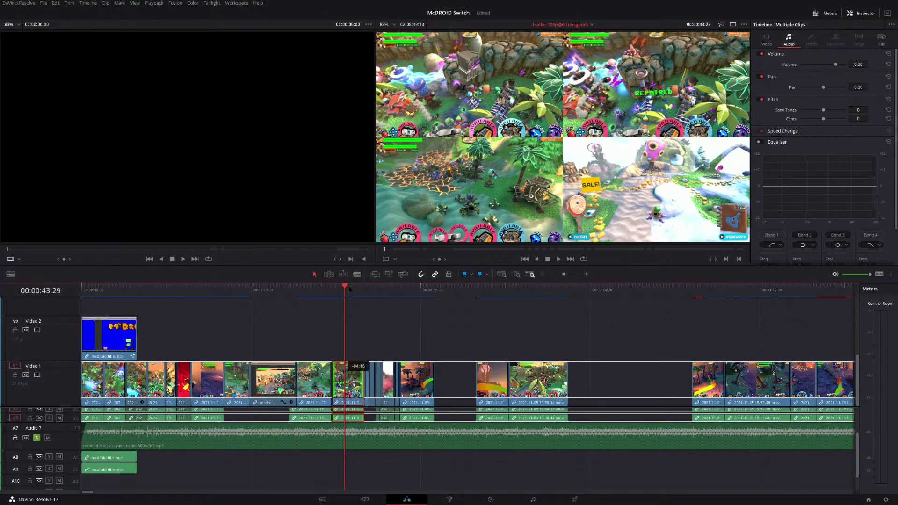
key(j)
key(j)
key(l)
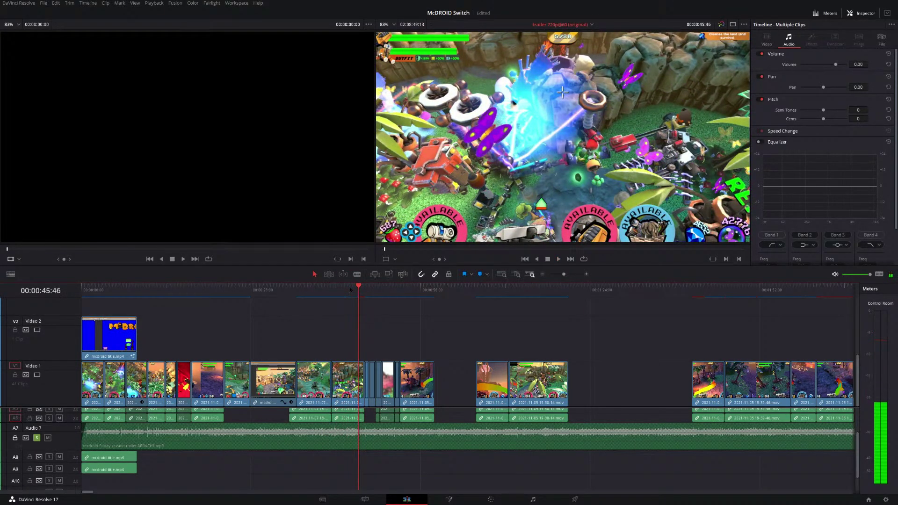
Move all clips after the gap at 00:01:28:13 earlier together so that the first one starts at that time.
key(ctrl+minus)
key(ctrl+minus)
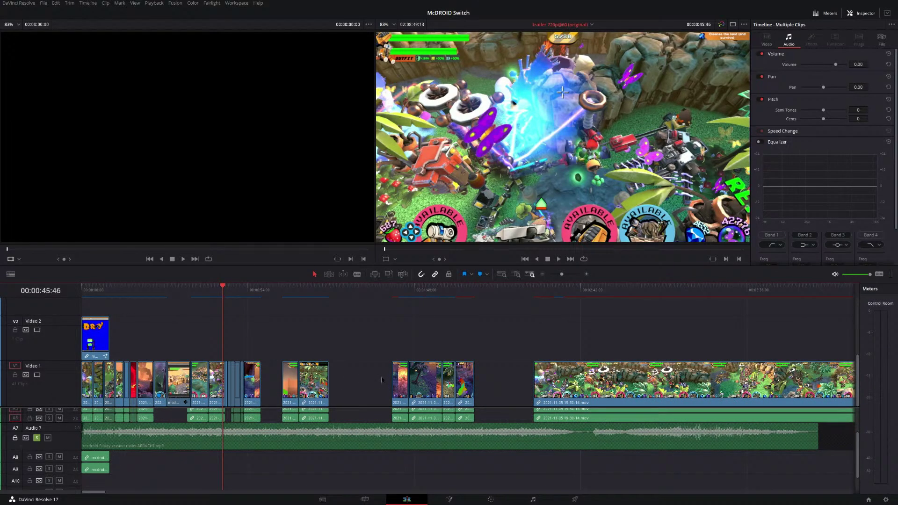
click(382, 377)
click(354, 287)
key(y)
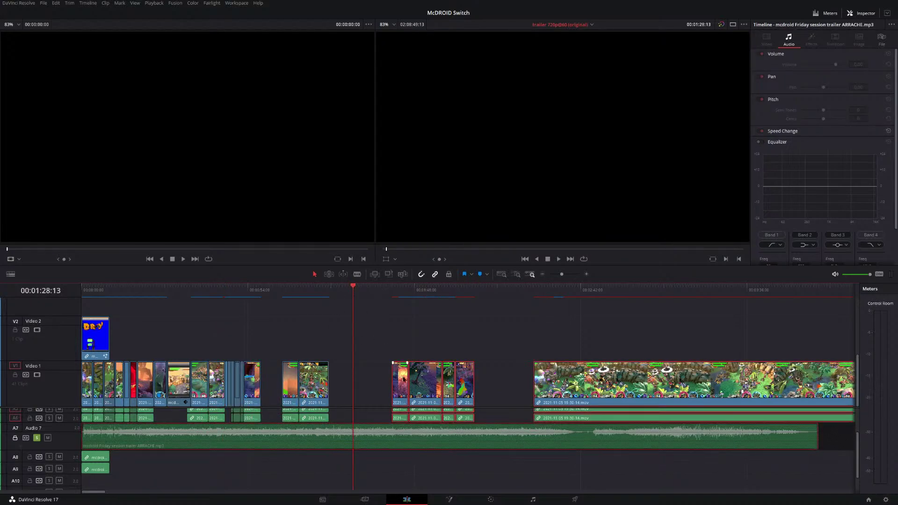
drag(433, 379, 394, 378)
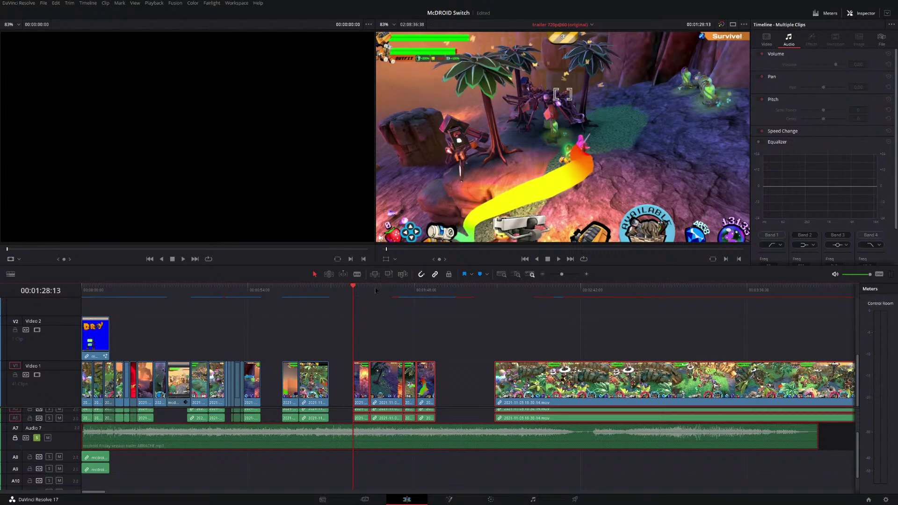
Move the long recording and everything after it earlier so that it starts at 00:02:02:22.
key(space)
click(447, 289)
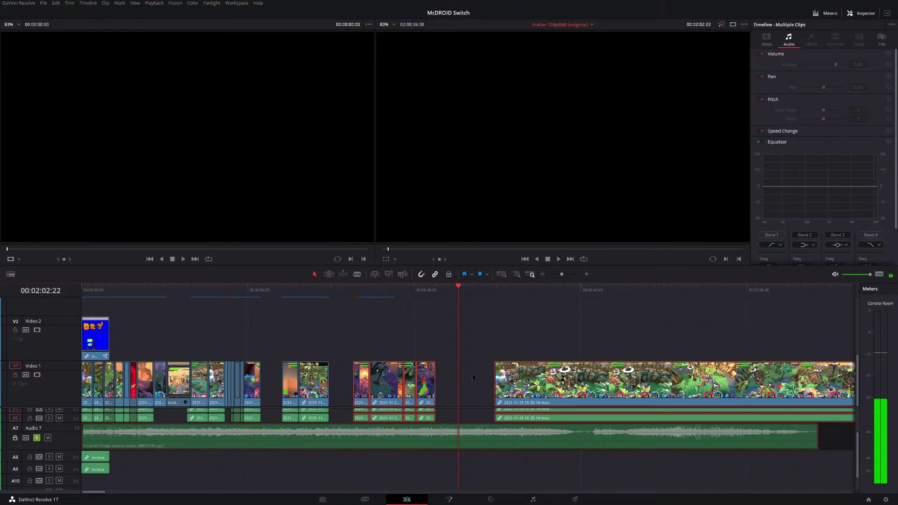
drag(499, 381, 462, 381)
Split the first long mcdroid stage 5 clip after the recording at about 00:08:34 and at 00:08:57:22 to isolate an excerpt.
scroll(486, 381, down, 3)
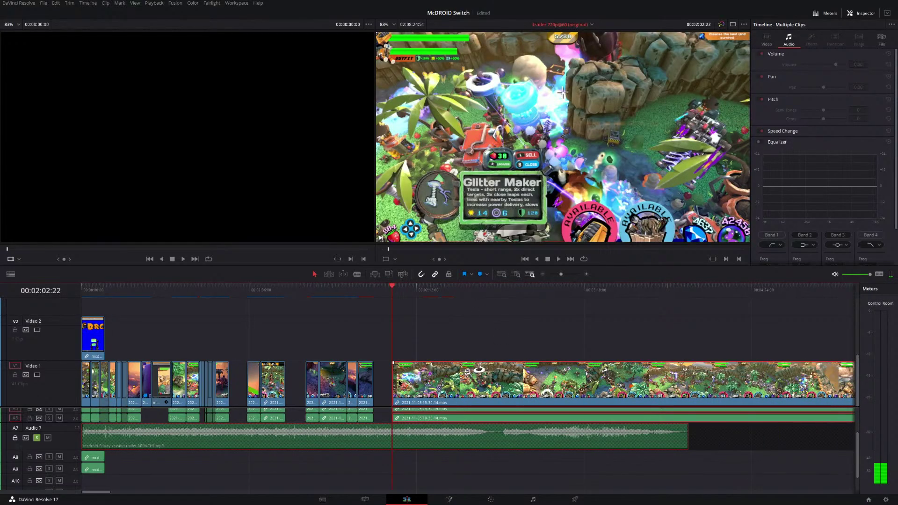
scroll(371, 383, down, 3)
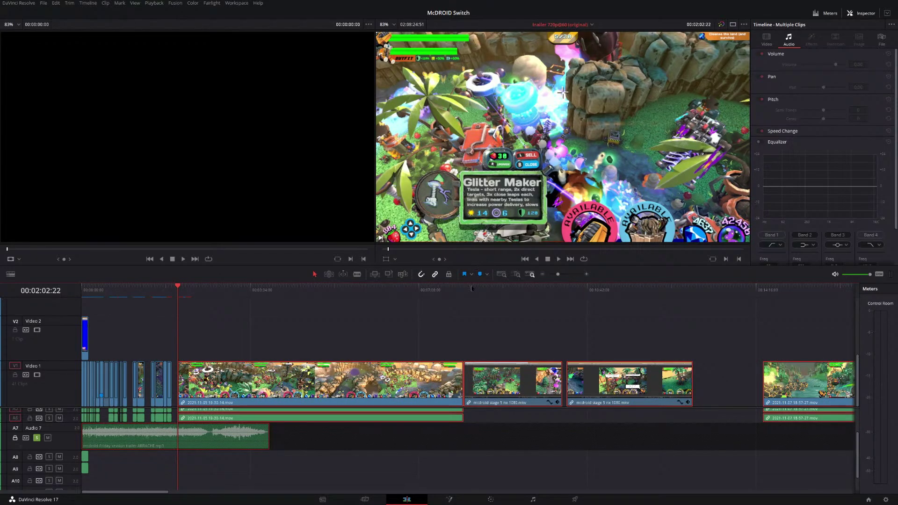
drag(467, 292, 484, 301)
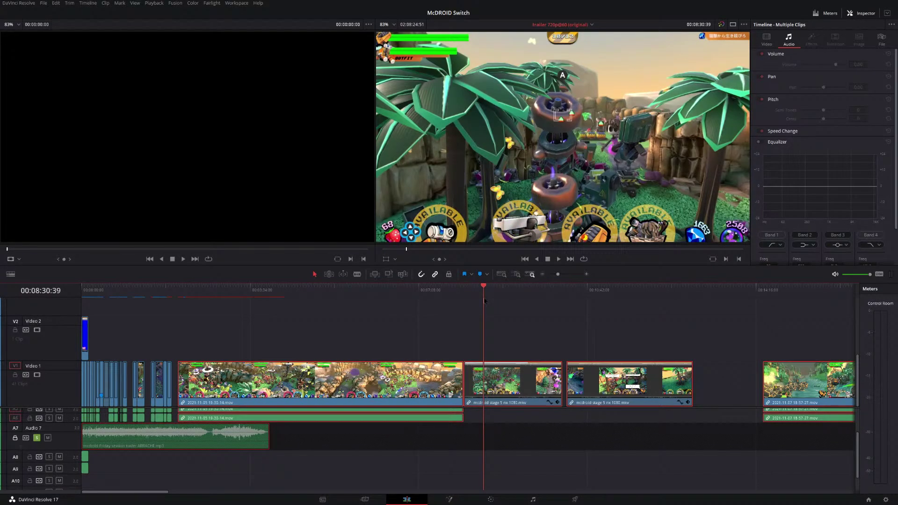
drag(486, 298, 483, 298)
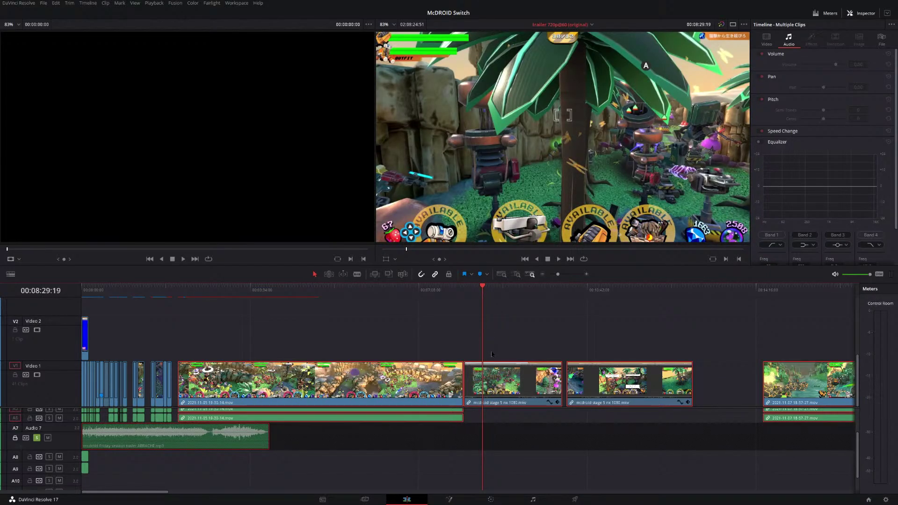
drag(470, 383, 478, 380)
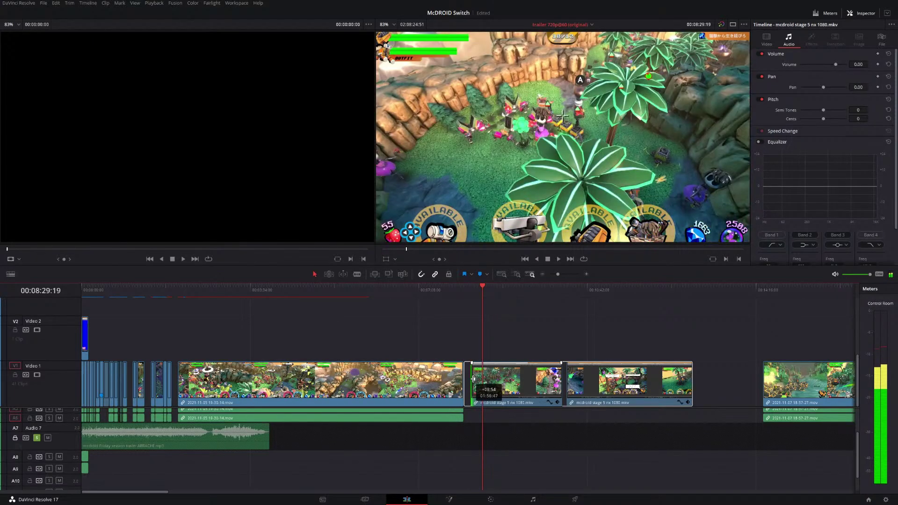
drag(487, 291, 505, 296)
key(ctrl+b)
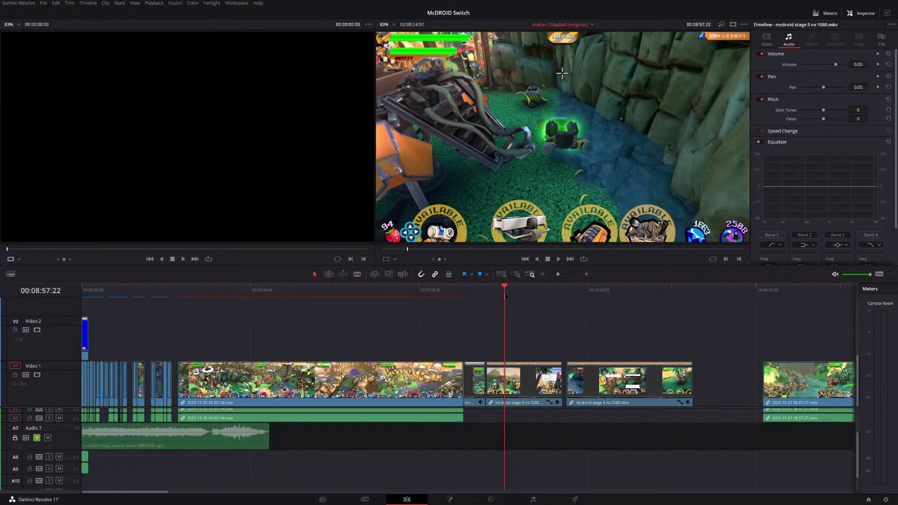
key(ctrl+b)
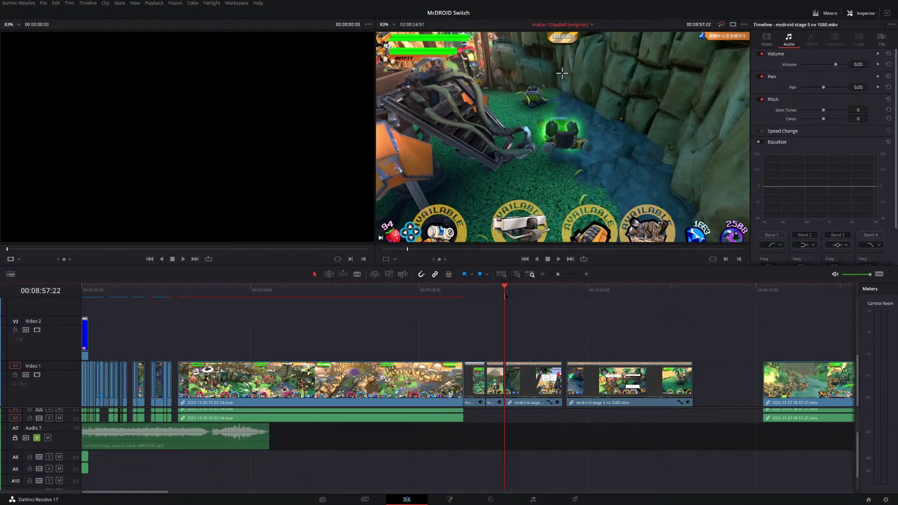
key(Delete)
key(ctrl+z)
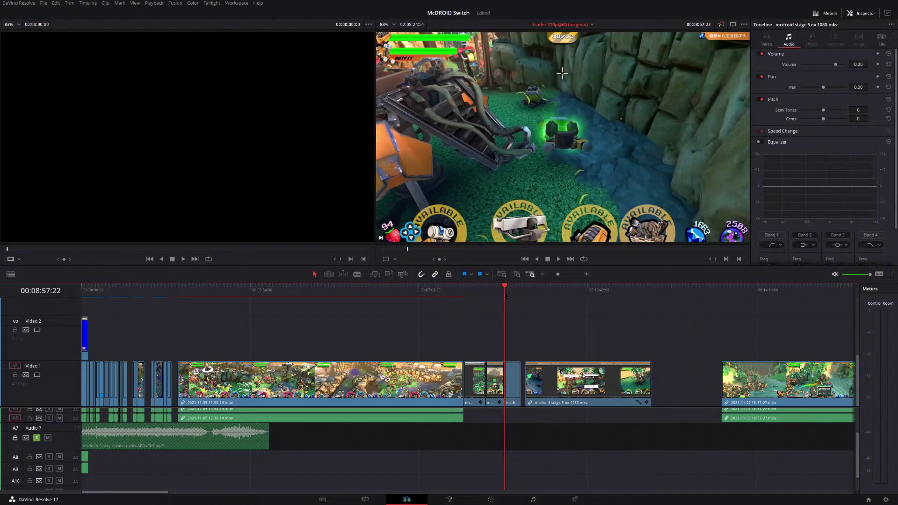
key(ctrl+z)
Insert the isolated mcdroid stage 5 excerpt directly after the clip ending at about 00:00:58, shifting later clips, and play back the join.
drag(505, 292, 496, 291)
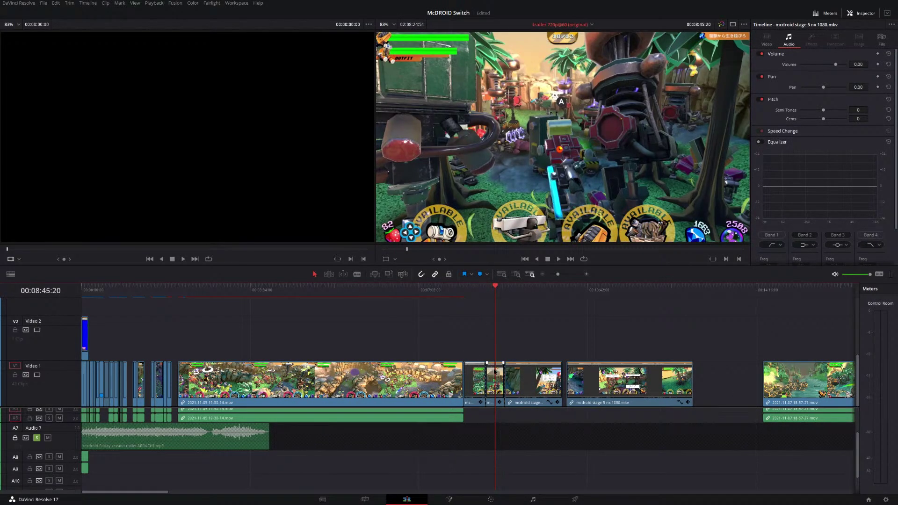
drag(494, 374, 138, 387)
click(127, 291)
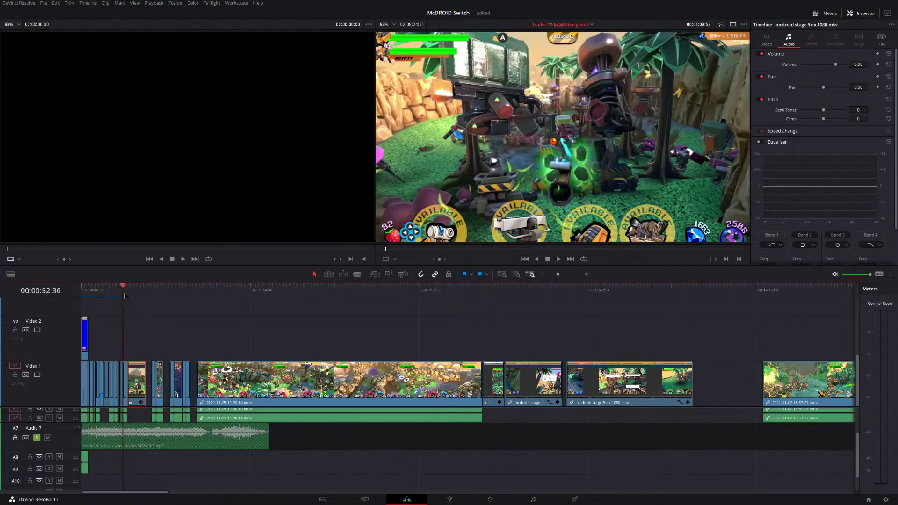
key(space)
scroll(137, 360, up, 2)
scroll(137, 360, up, 3)
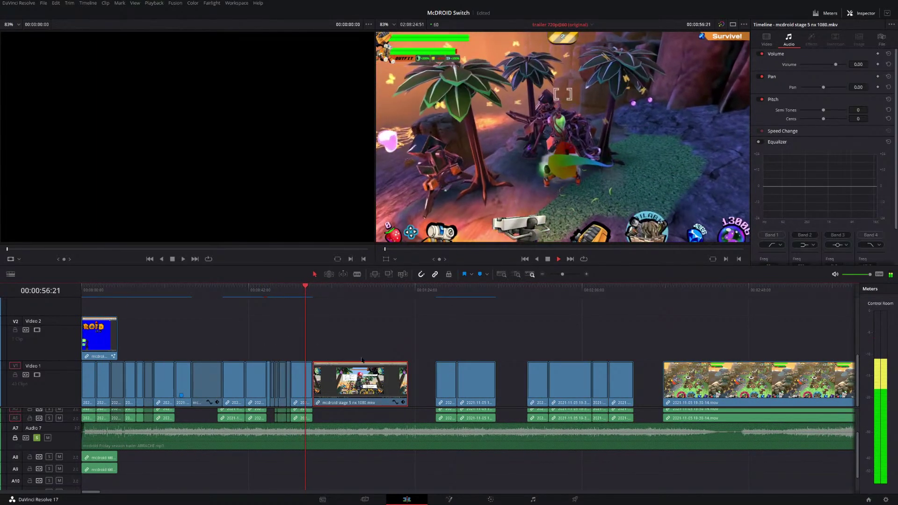
key(space)
scroll(338, 354, up, 1)
drag(369, 345, 416, 417)
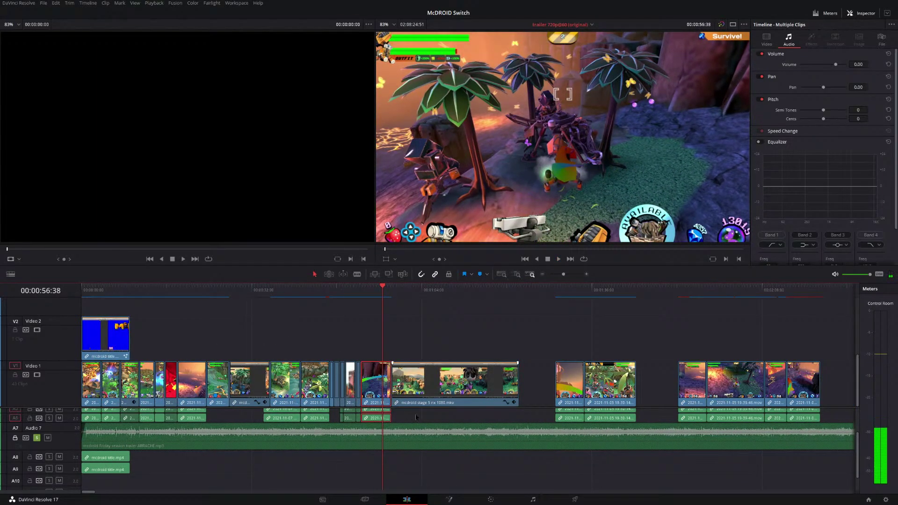
key(space)
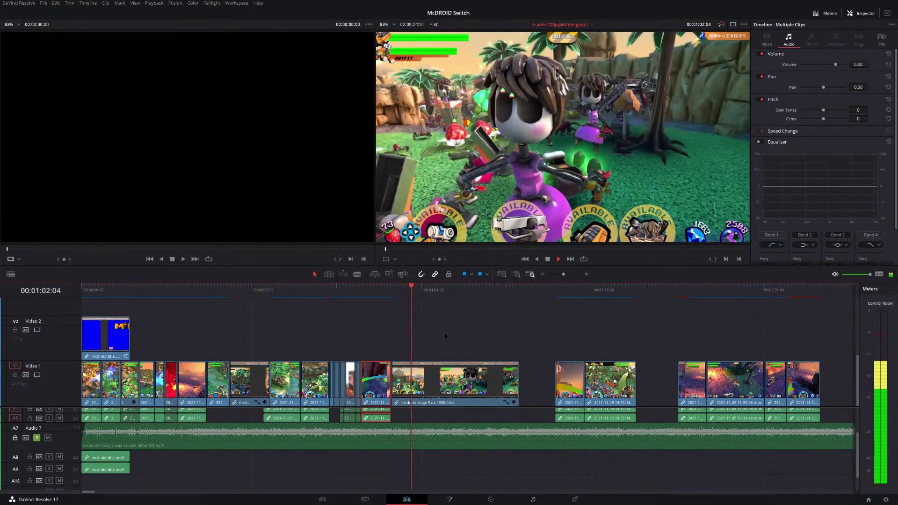
key(space)
Slip the footage of the inserted mcdroid stage 5 clip in several passes, including about -03:51, playing it back between adjustments.
scroll(438, 364, up, 2)
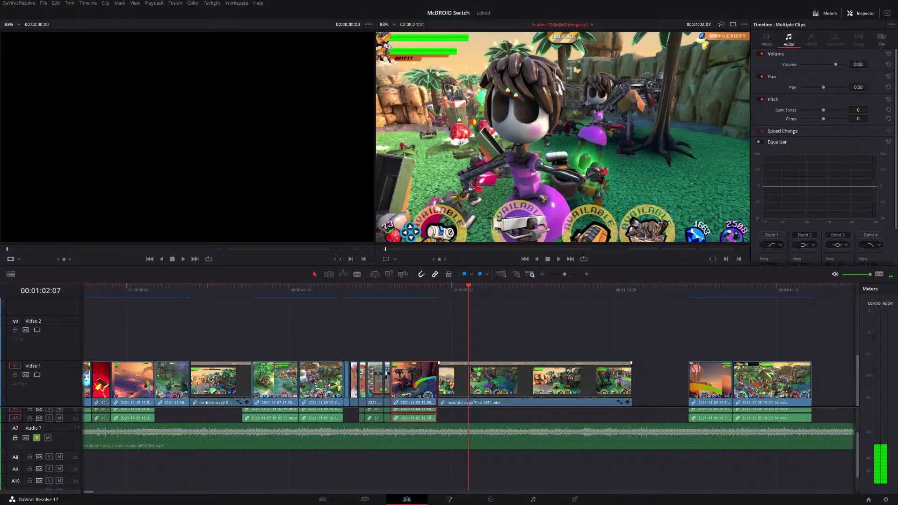
drag(552, 369, 548, 369)
drag(472, 369, 471, 369)
key(space)
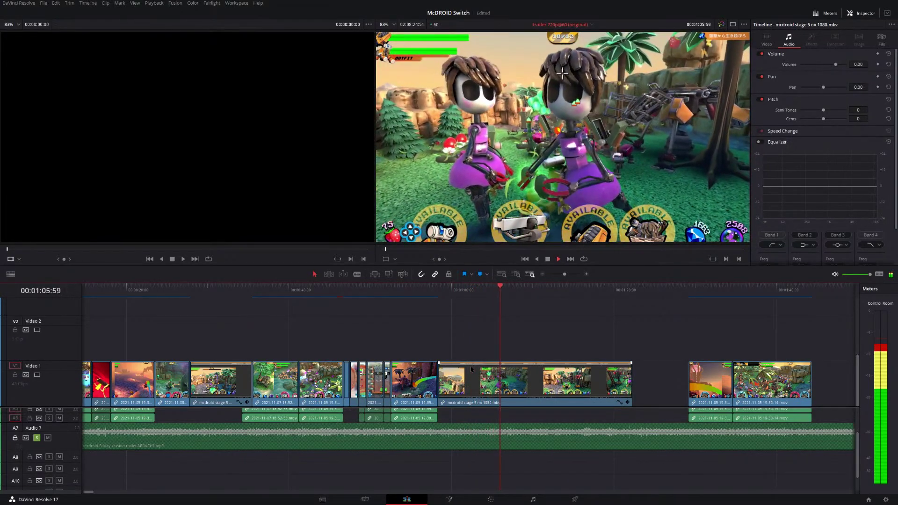
key(space)
drag(471, 369, 470, 365)
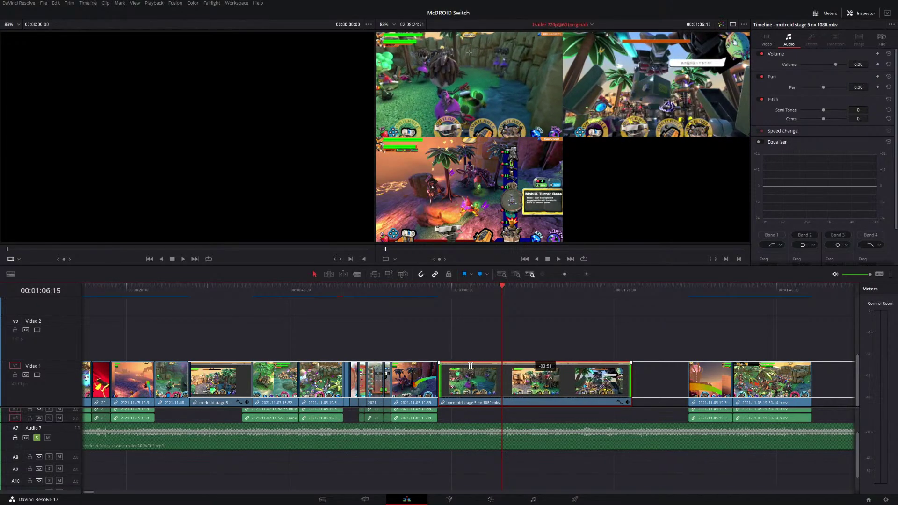
drag(470, 366, 471, 367)
key(space)
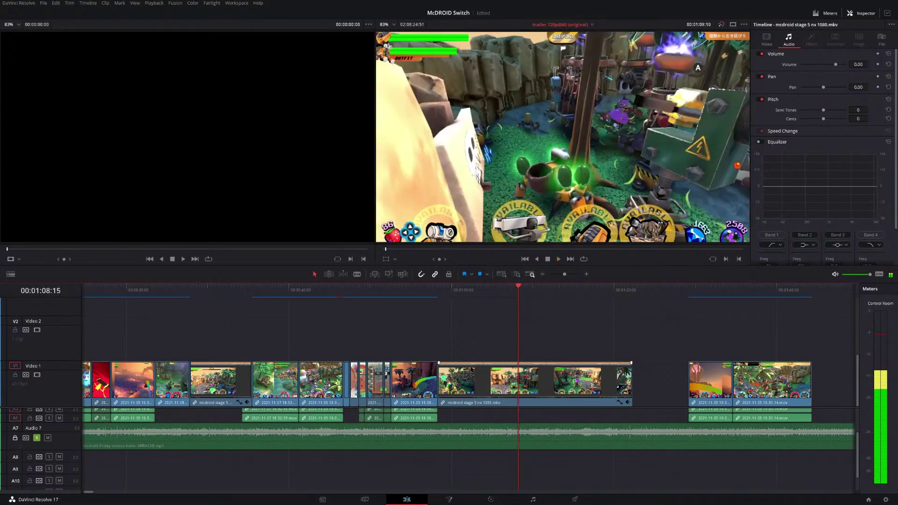
Play back the inserted mcdroid stage 5 clip from about 00:01:00 to 00:01:13 to judge which part to keep.
key(space)
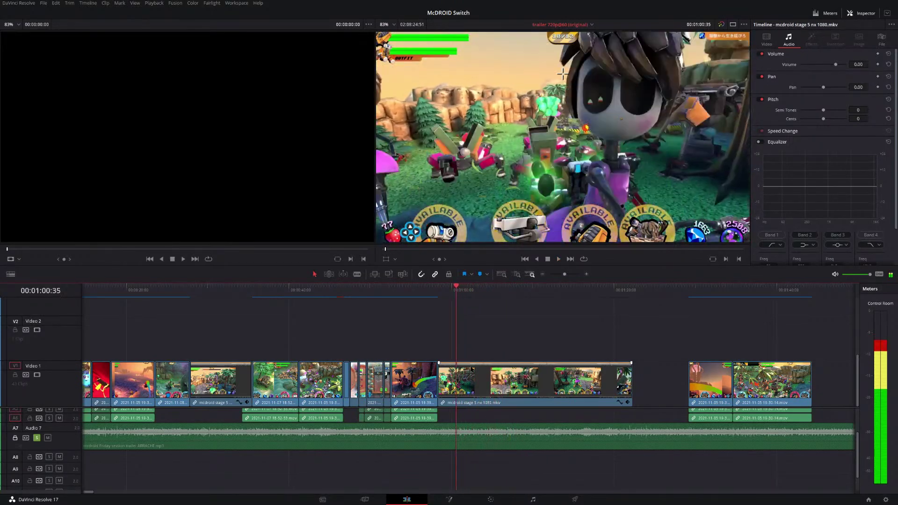
key(l)
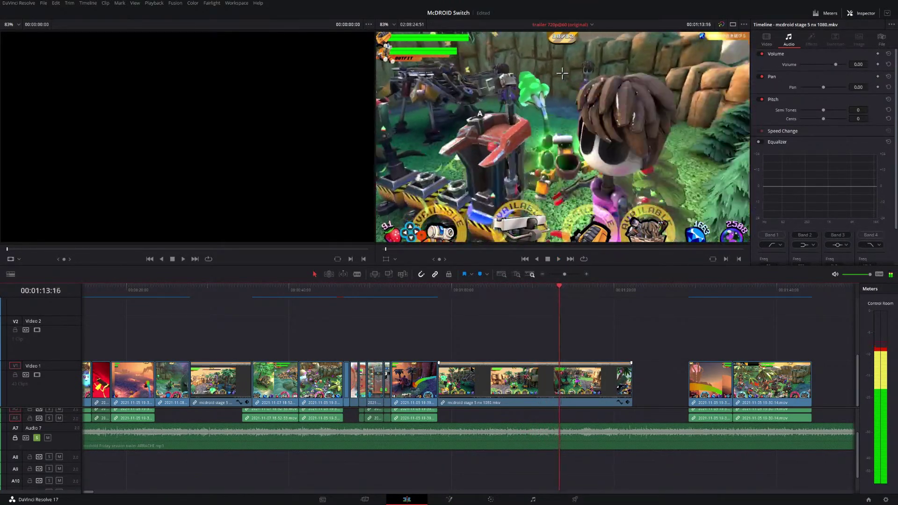
key(space)
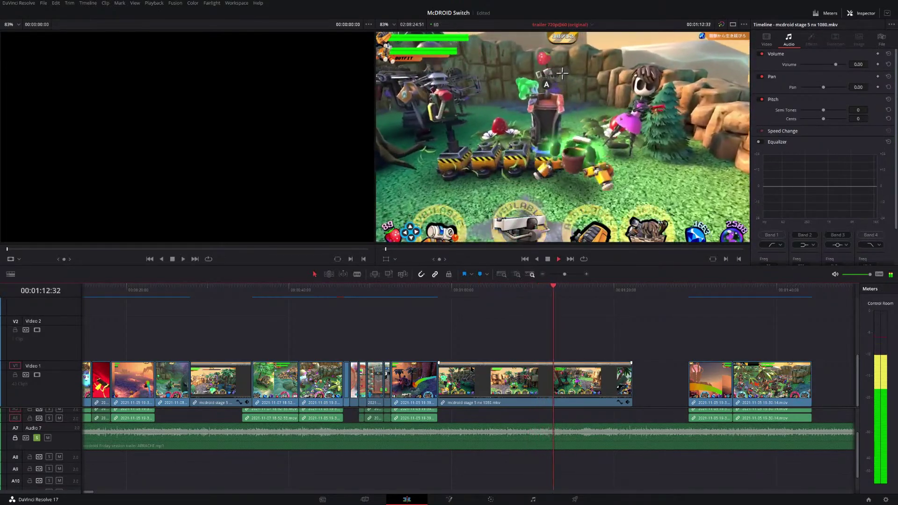
key(space)
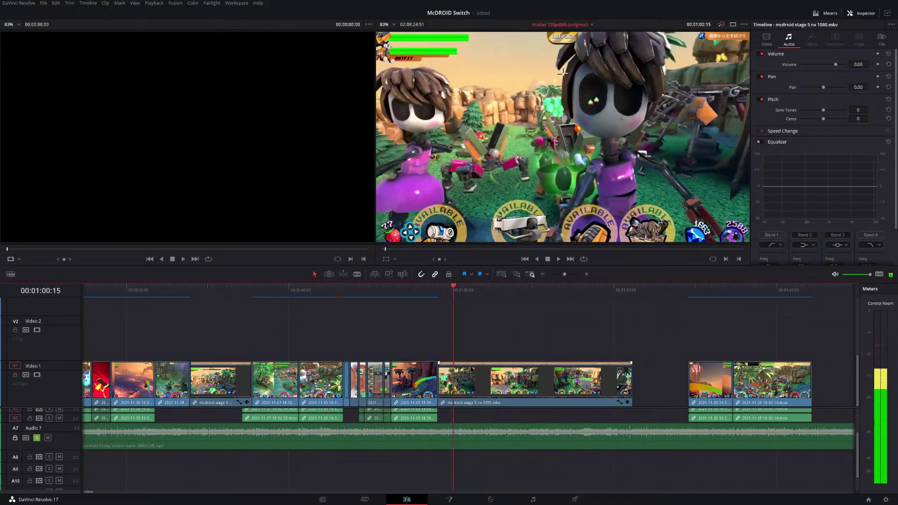
Split the inserted mcdroid stage 5 clip at about 00:01:04:00 and ripple-delete the remainder after the cut.
key(space)
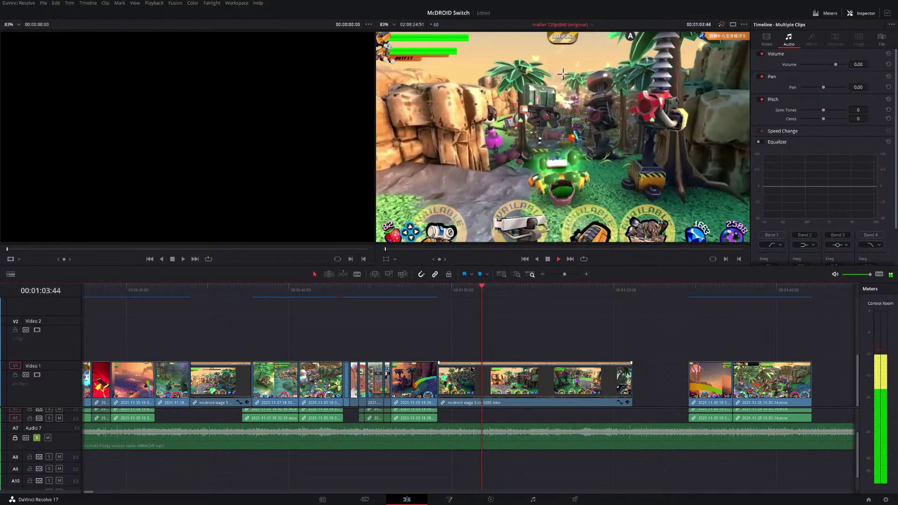
key(space)
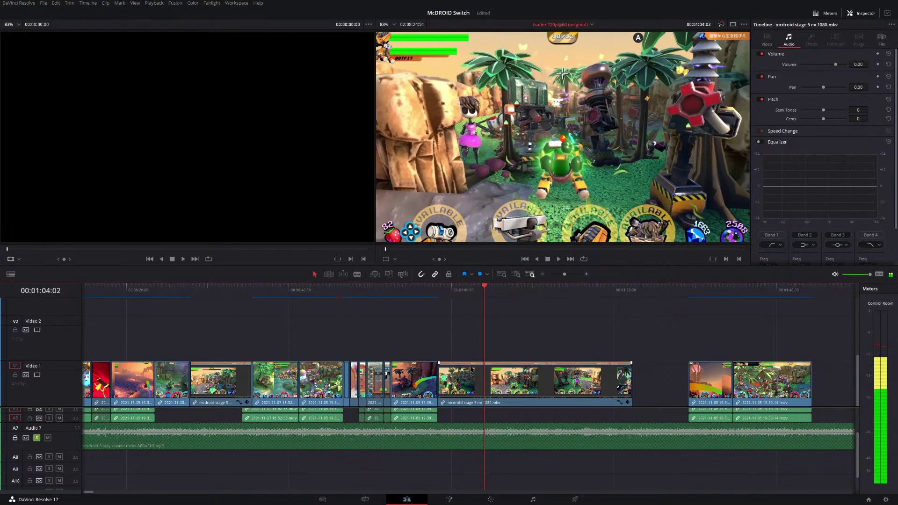
key(ctrl+b)
key(space)
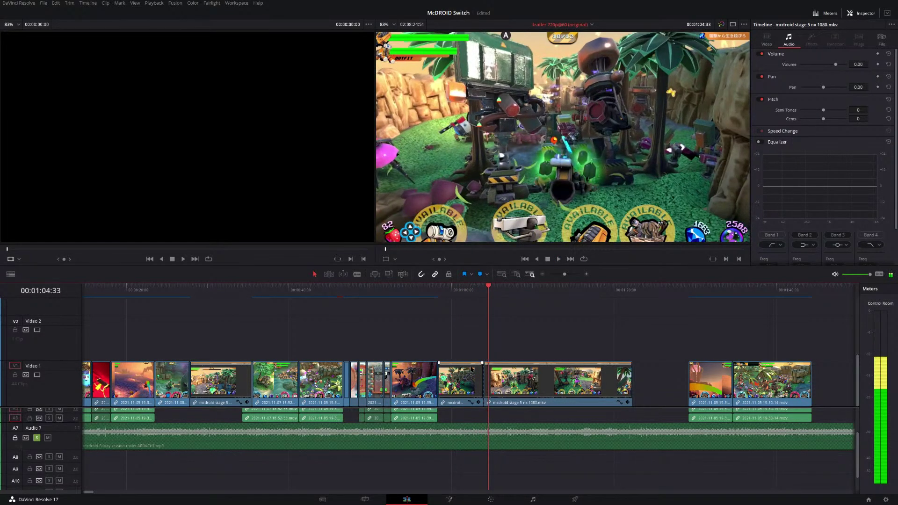
key(space)
key(Delete)
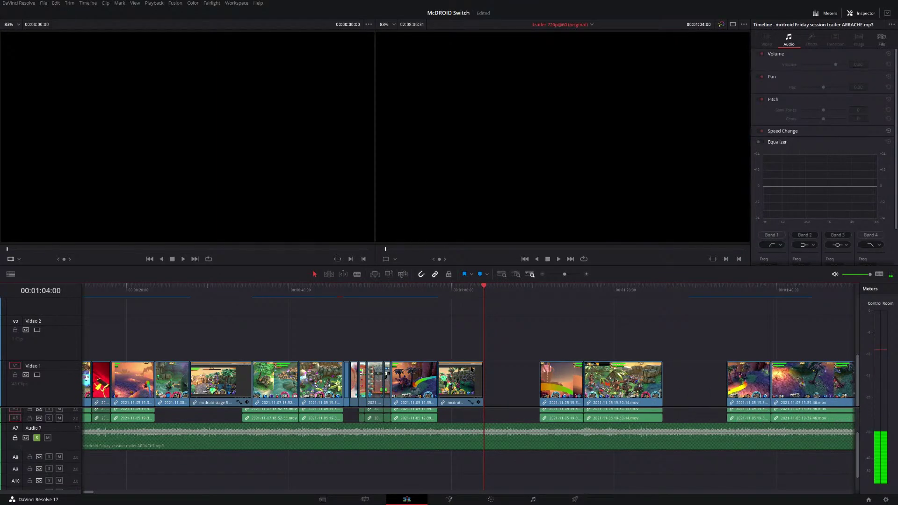
scroll(554, 398, down, 6)
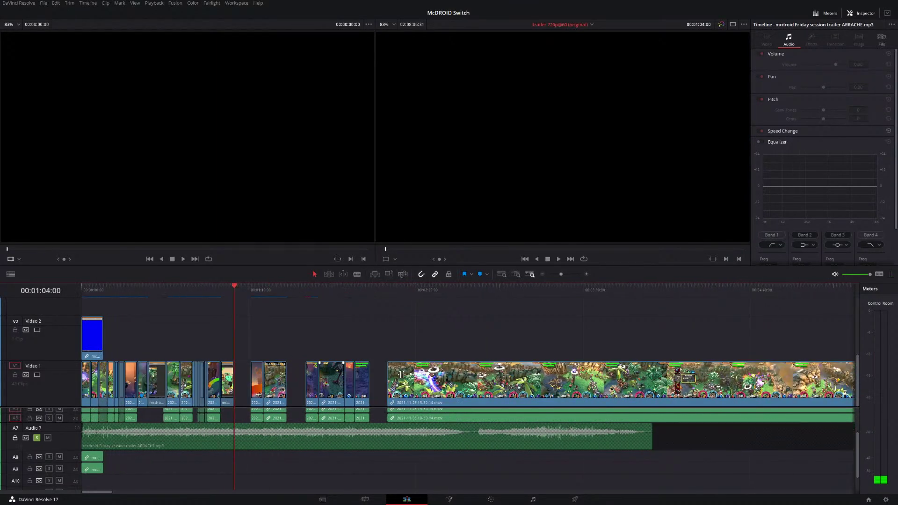
Look through the later recordings and move the short mcdroid stage 5 clip at about 00:08:25 onto Video 2 near 00:01:10:50.
drag(510, 290, 557, 290)
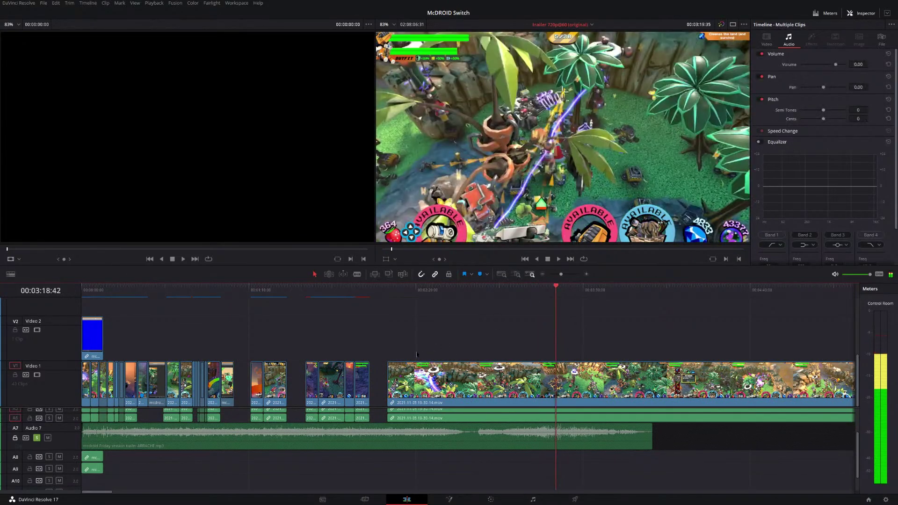
scroll(362, 341, down, 5)
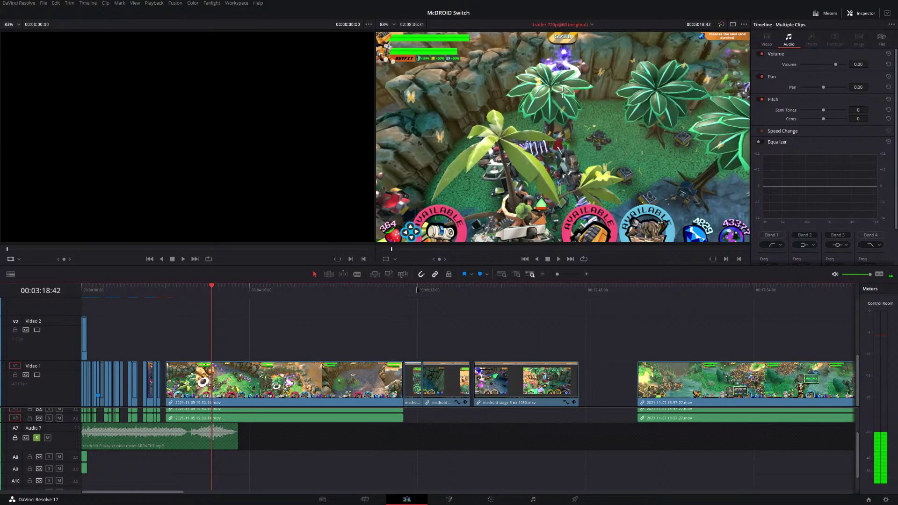
drag(427, 290, 399, 291)
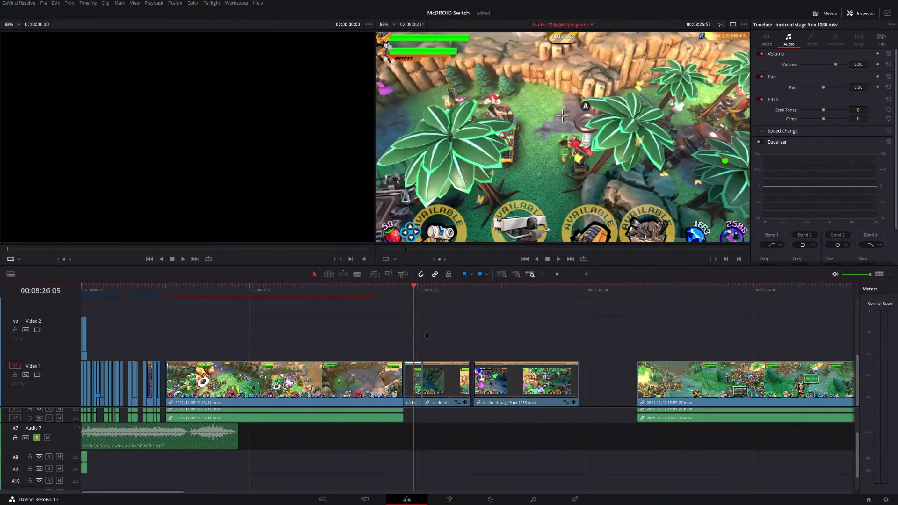
key(j)
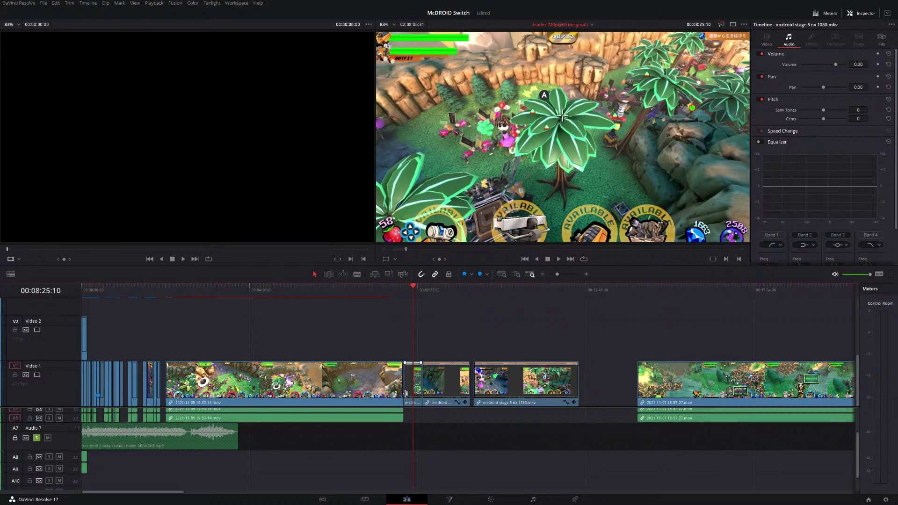
drag(413, 381, 136, 349)
scroll(390, 348, down, 1)
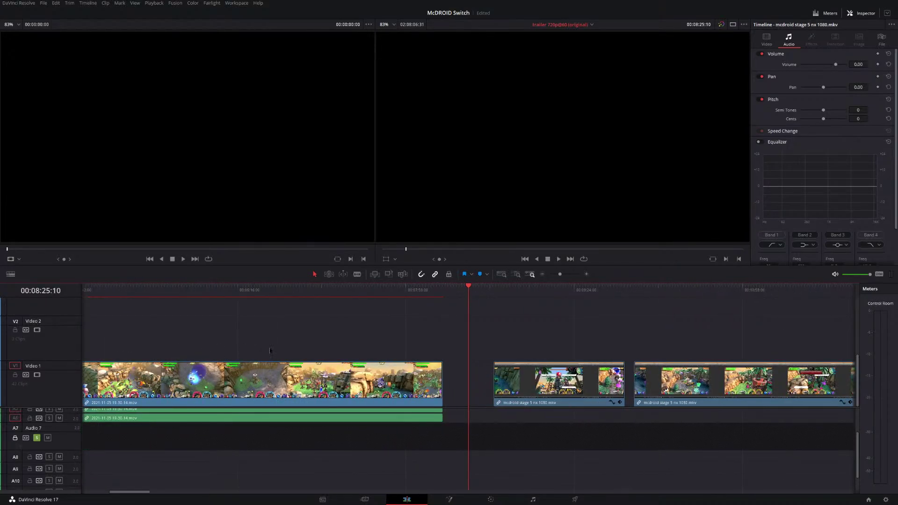
Move the mcdroid stage 5 clip on Video 2 earlier so that it starts at 00:01:01:04.
click(124, 289)
key(space)
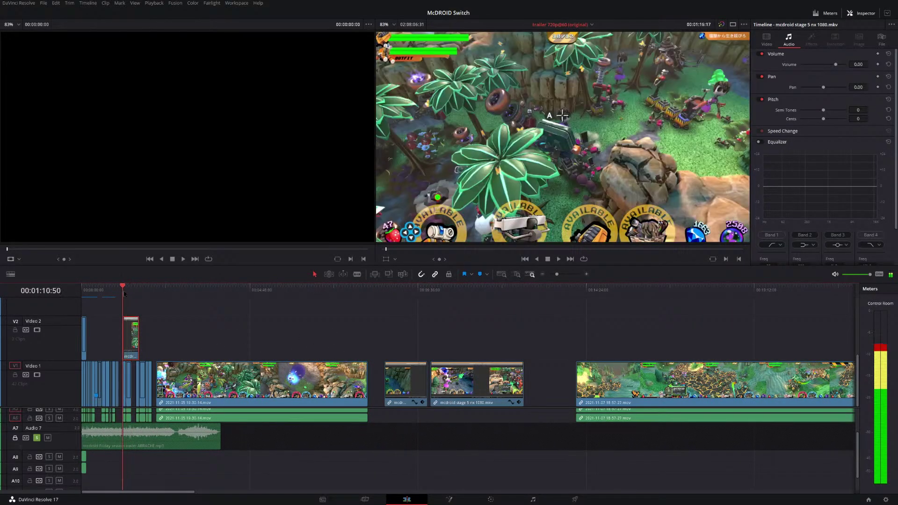
scroll(237, 338, up, 3)
scroll(365, 334, up, 2)
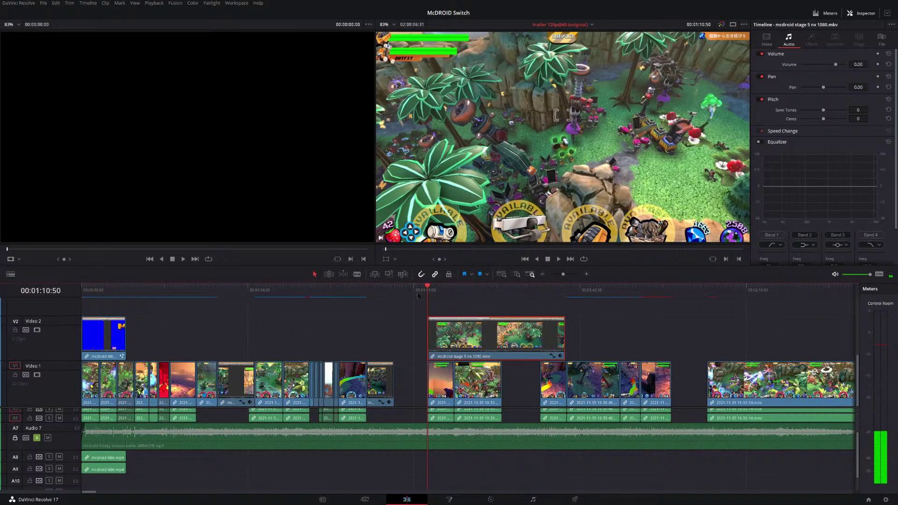
drag(417, 295, 380, 303)
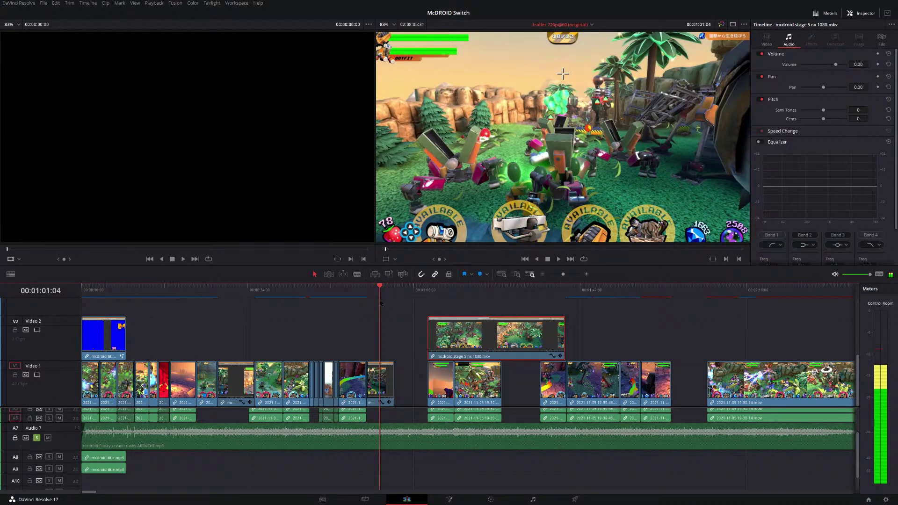
drag(495, 337, 448, 336)
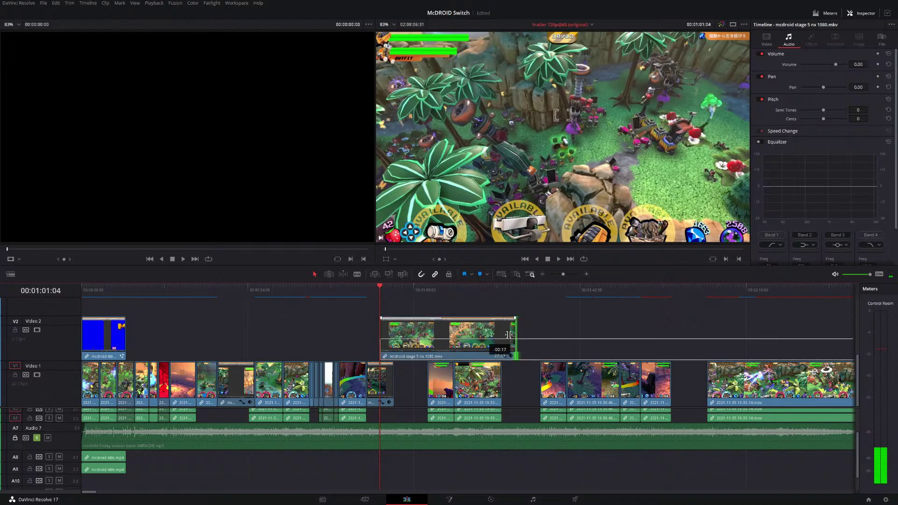
Trim the Video 2 clip's end to about 00:01:04:00 and drop the clip onto Video 1 at 00:01:01:04, overwriting the footage there.
drag(516, 334, 396, 333)
key(ctrl+equal)
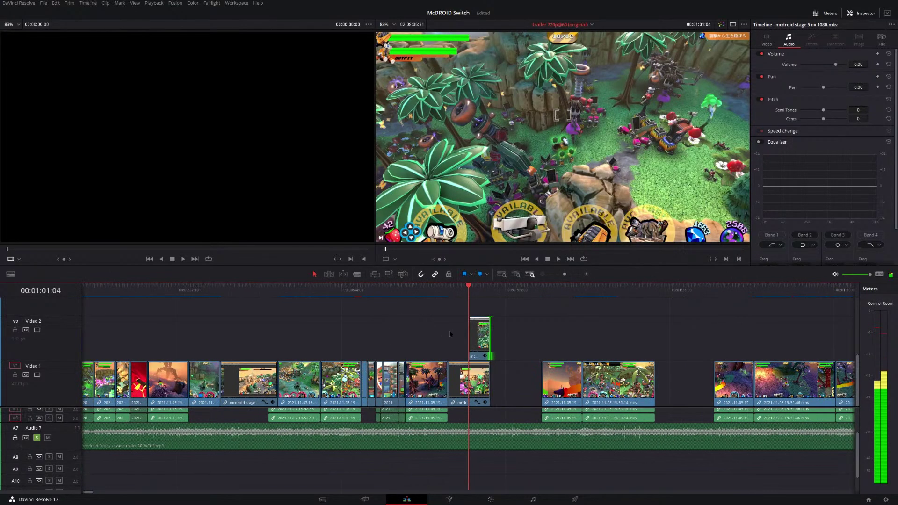
drag(485, 332, 486, 381)
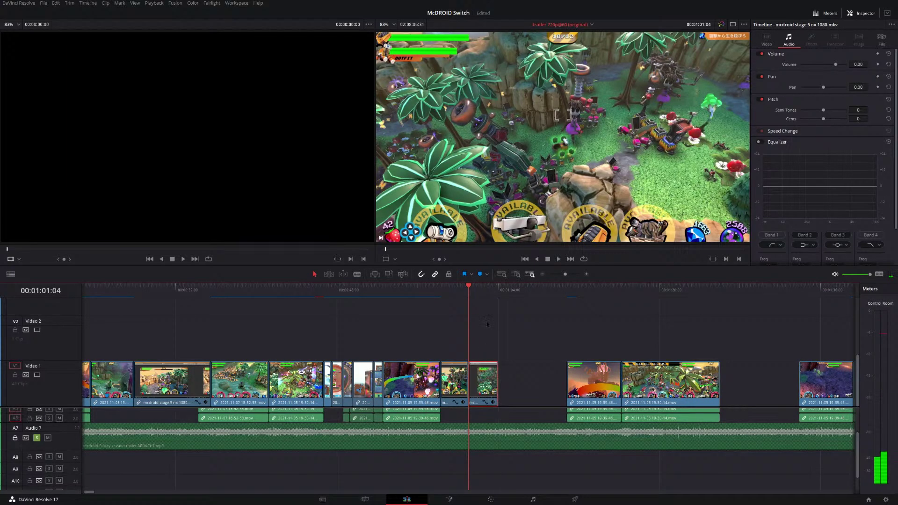
Slip the footage of the clip starting at 00:01:01:04, including about -04:11, and play back the join with the preceding clip.
key(slash)
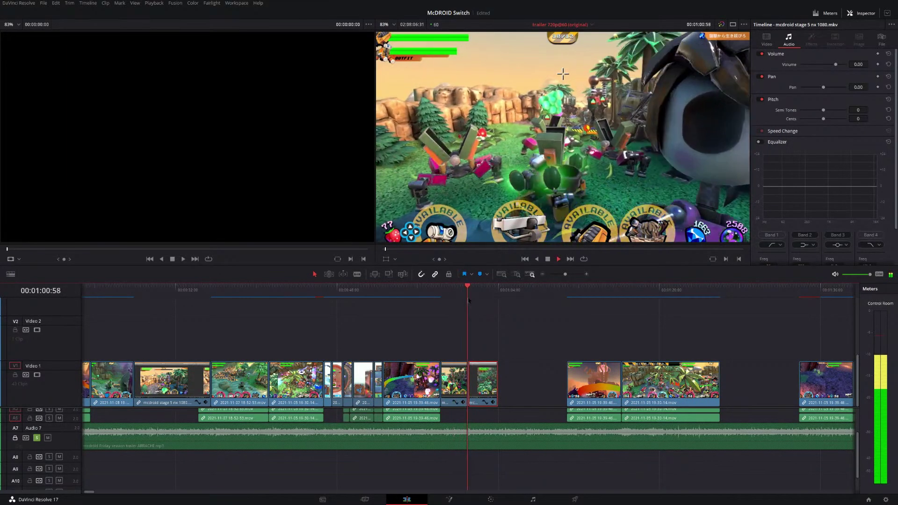
key(space)
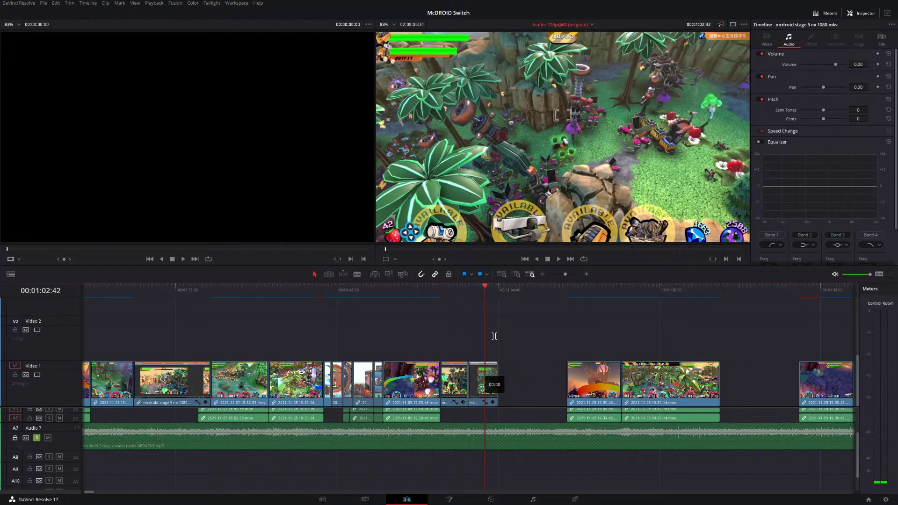
key(j)
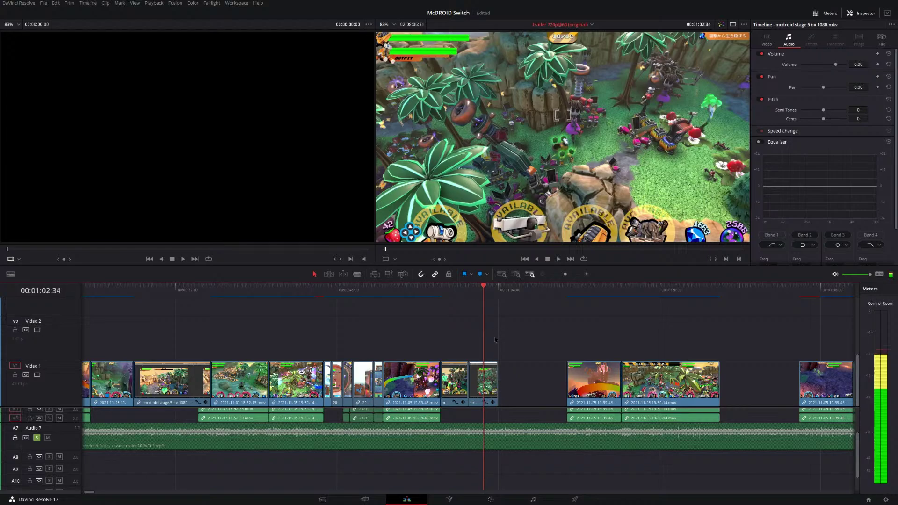
key(j)
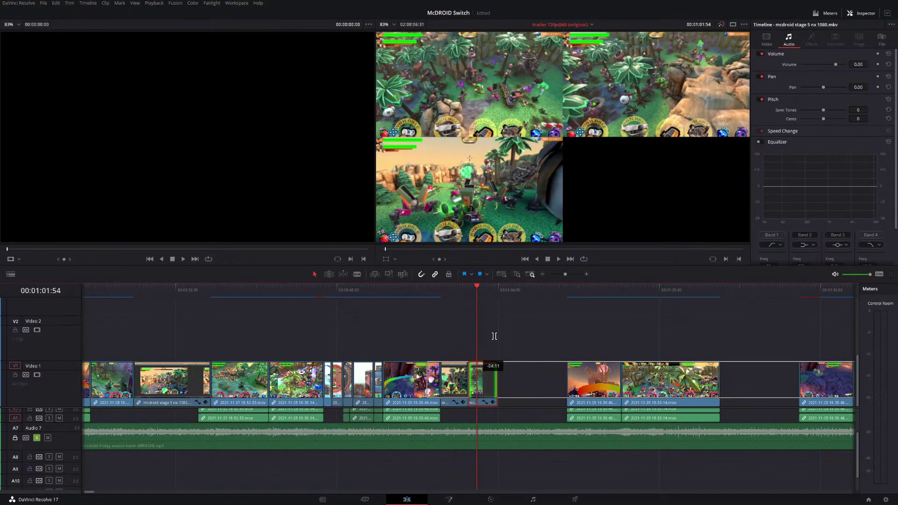
click(494, 336)
key(space)
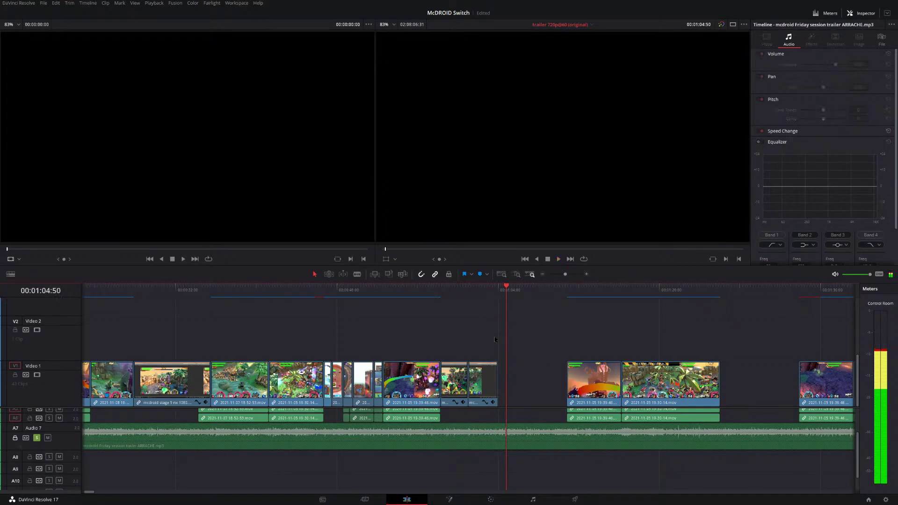
key(j)
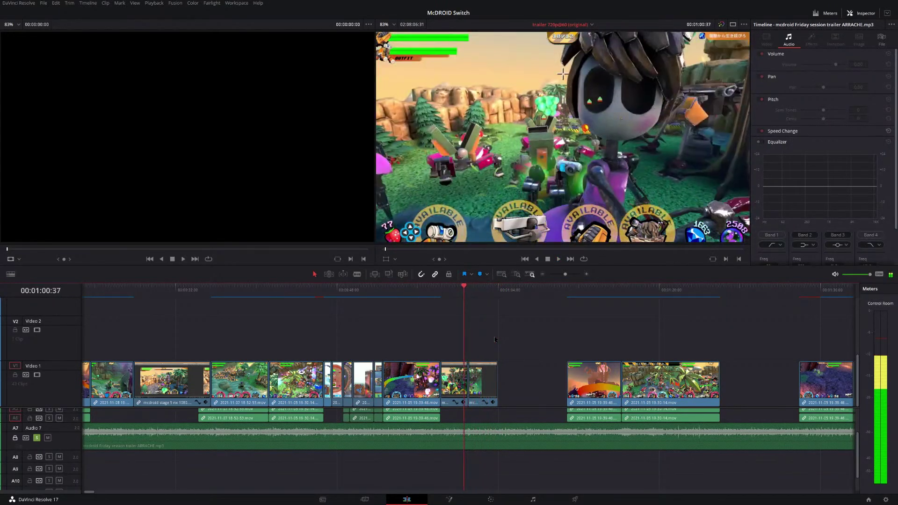
key(l)
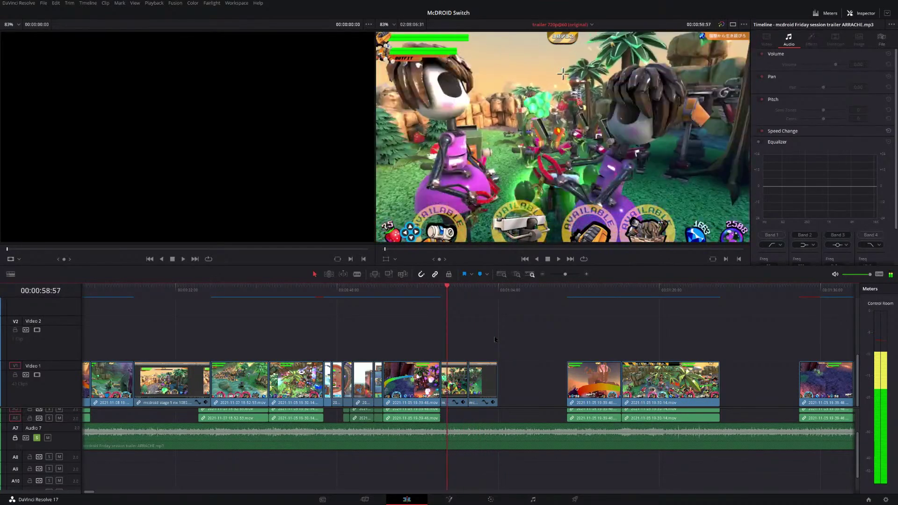
key(l)
key(l)
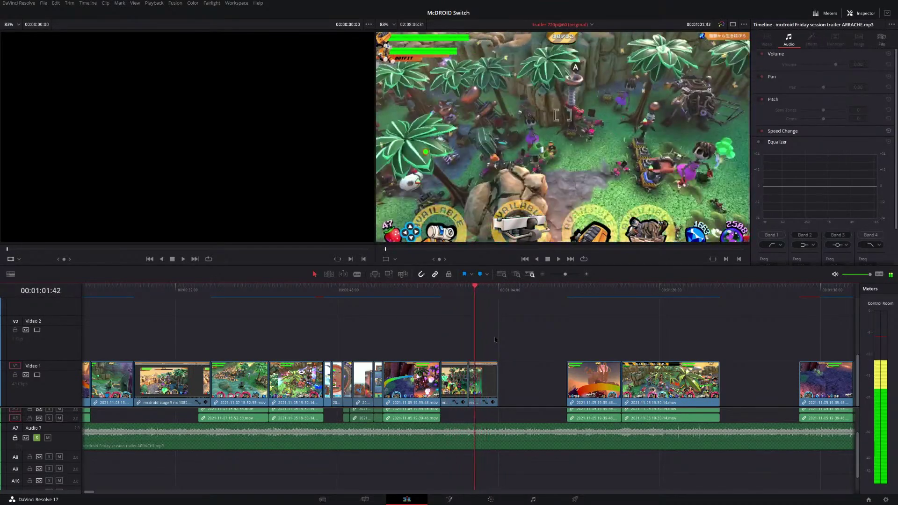
key(l)
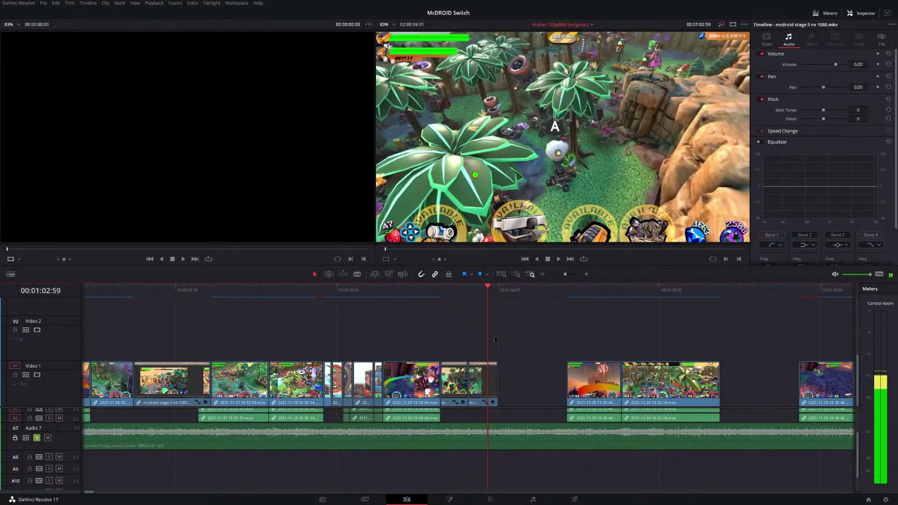
Slip the last mcdroid stage 5 clip's footage further in two more passes, playing back about 00:01:02 to 00:01:04 between adjustments.
key(j)
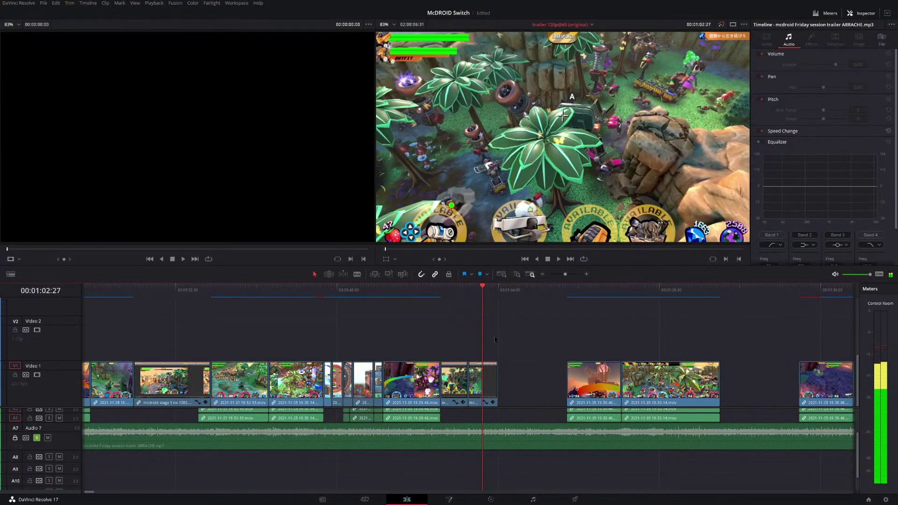
drag(495, 339, 495, 340)
key(slash)
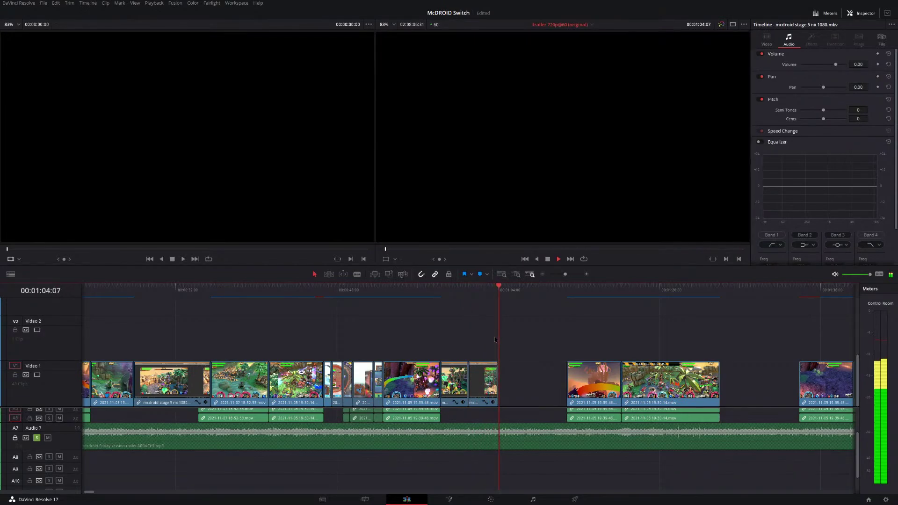
key(j)
key(k)
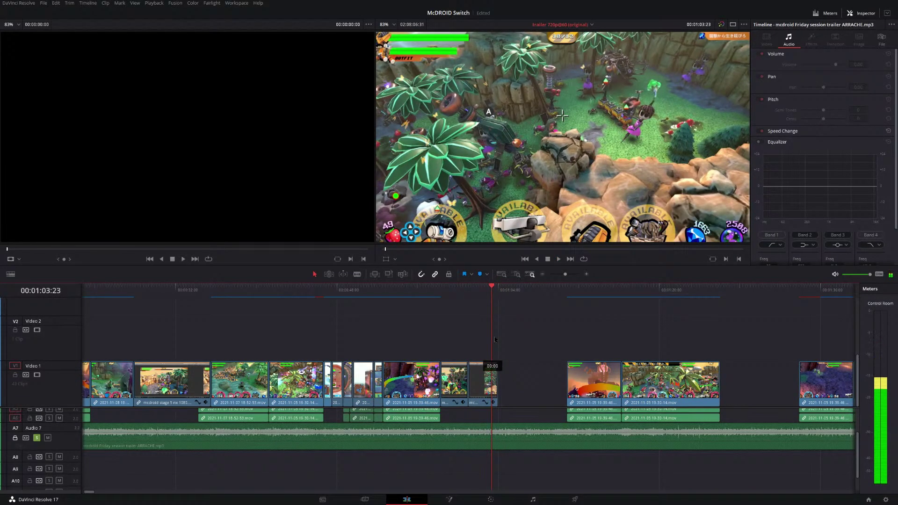
key(j)
key(k)
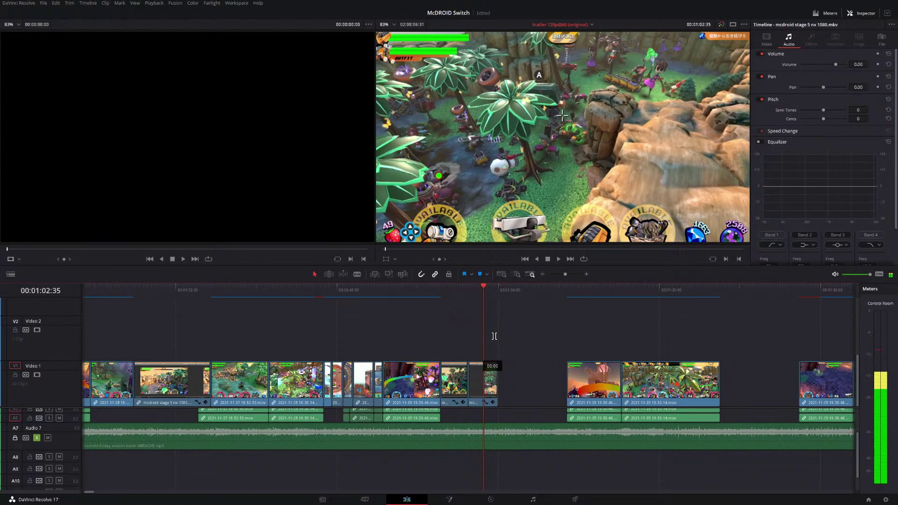
drag(495, 339, 495, 340)
key(space)
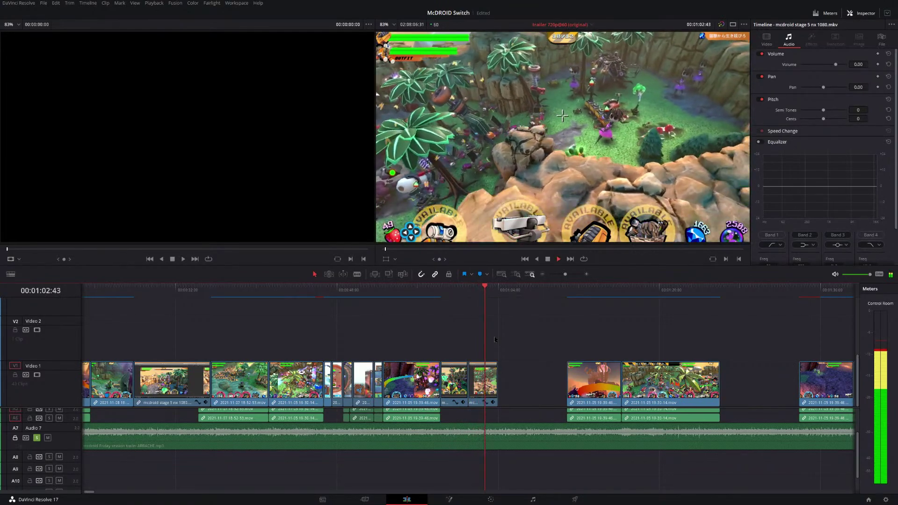
Play on past the gap and ripple-delete the clips at about 00:01:15 and 00:01:17, checking the footage that follows.
key(space)
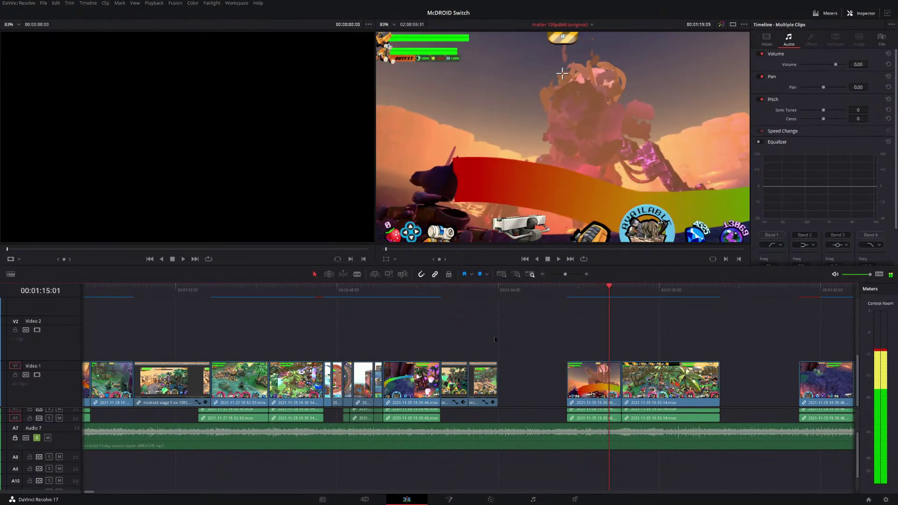
key(Delete)
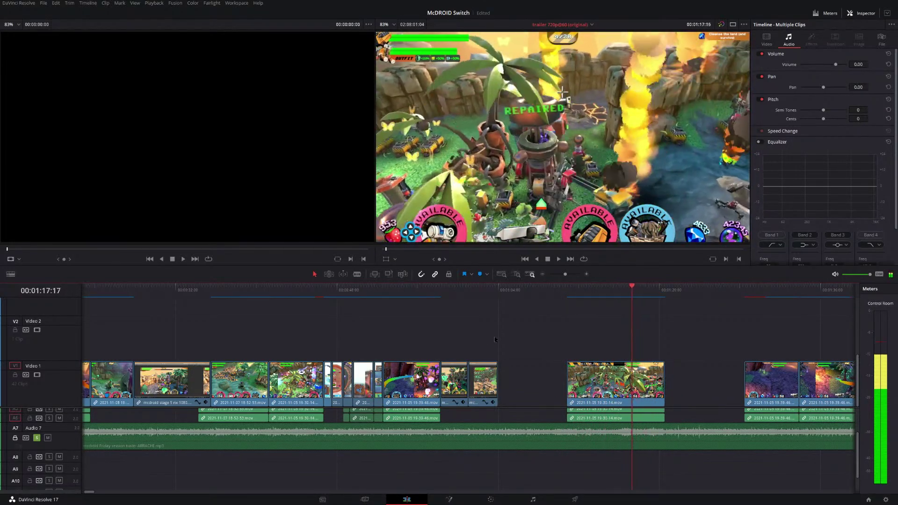
key(Delete)
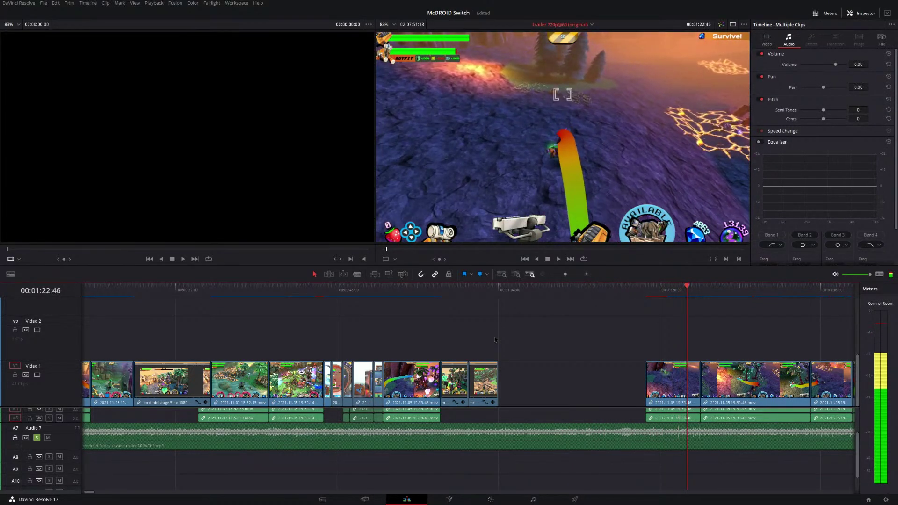
key(space)
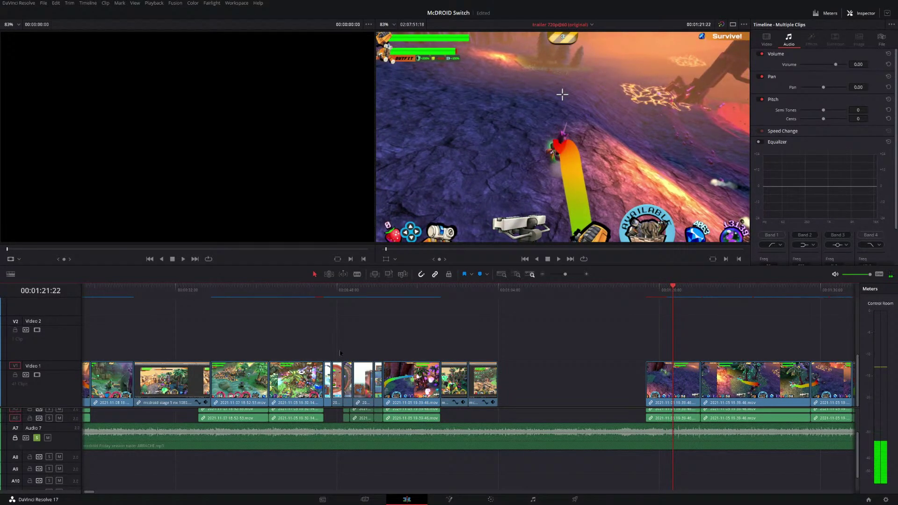
Review the remaining mcdroid stage 5 clips between about 00:08:23 and 00:10:54 for further usable gameplay moments.
scroll(340, 353, down, 8)
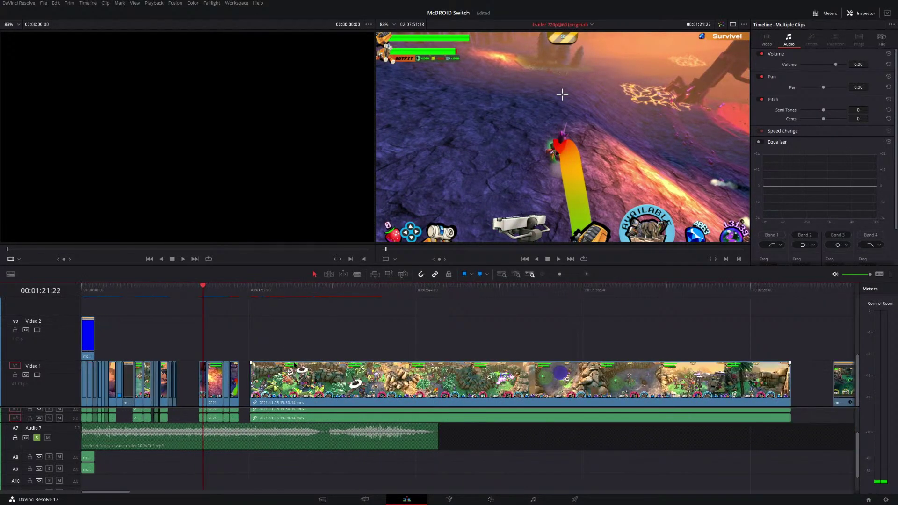
scroll(293, 364, down, 3)
drag(432, 294, 462, 302)
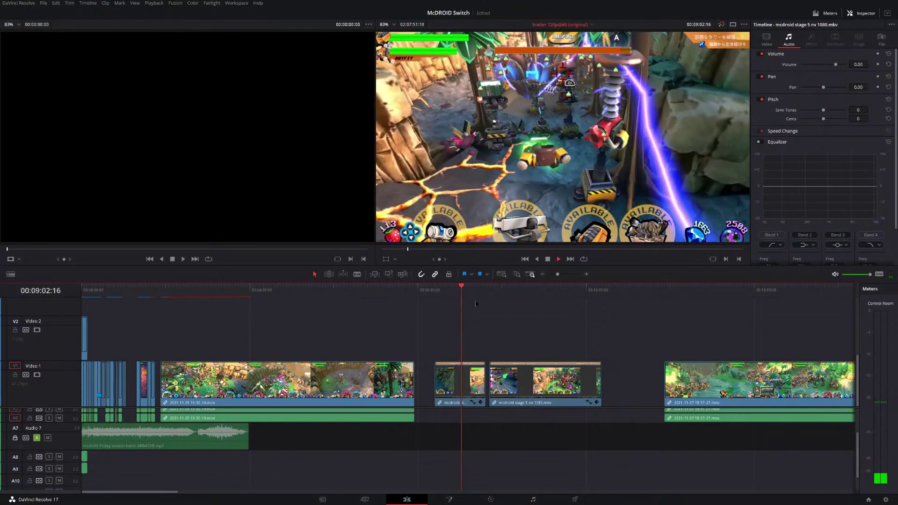
key(space)
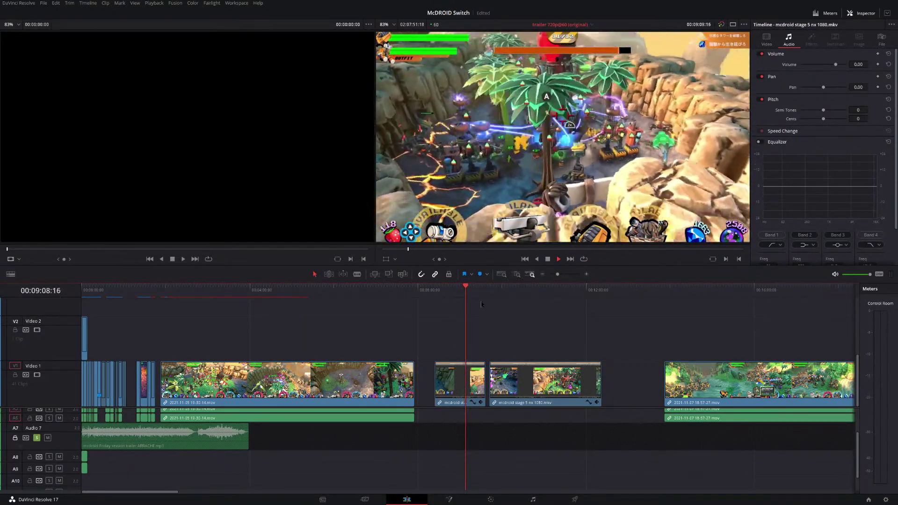
click(435, 293)
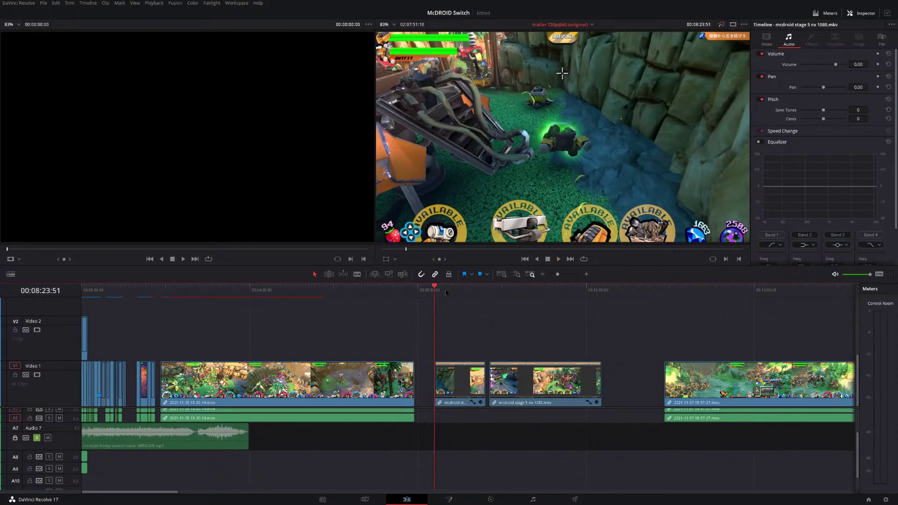
drag(446, 291, 539, 302)
key(ctrl+minus)
key(ctrl+minus)
key(ctrl+minus)
key(space)
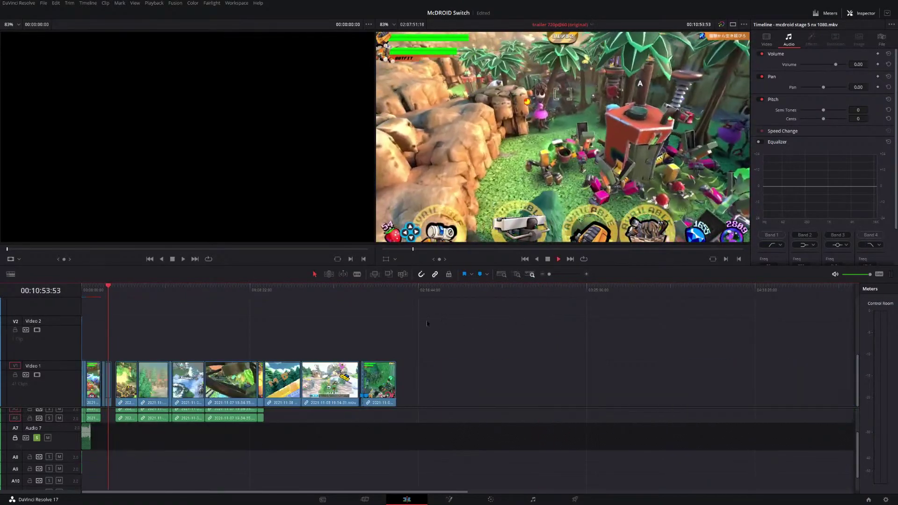
Review the 2021-11-07 gameplay recording from about 00:13:55 to 00:22:20 on the timeline for usable trailer moments.
key(ctrl+equal)
key(ctrl+equal)
mouse_move(371, 289)
mouse_down()
mouse_move(449, 287)
mouse_move(381, 294)
mouse_up()
key(space)
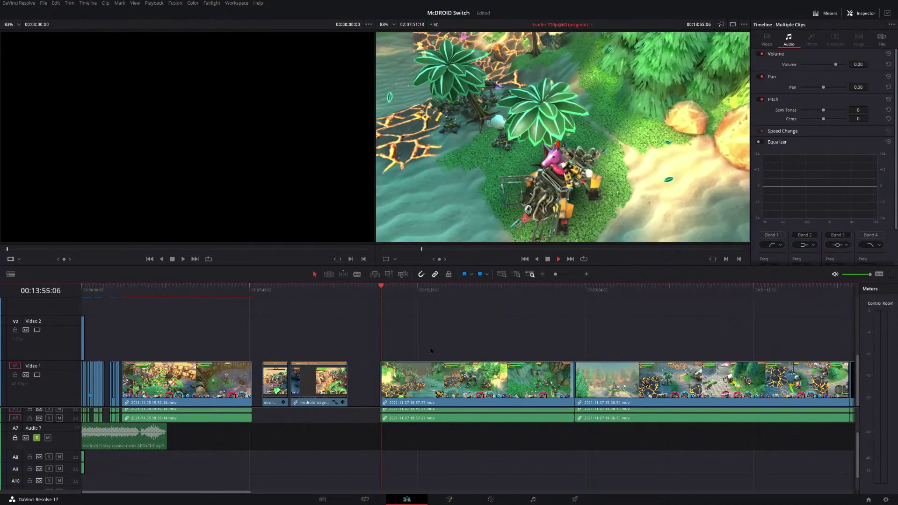
drag(394, 290, 472, 292)
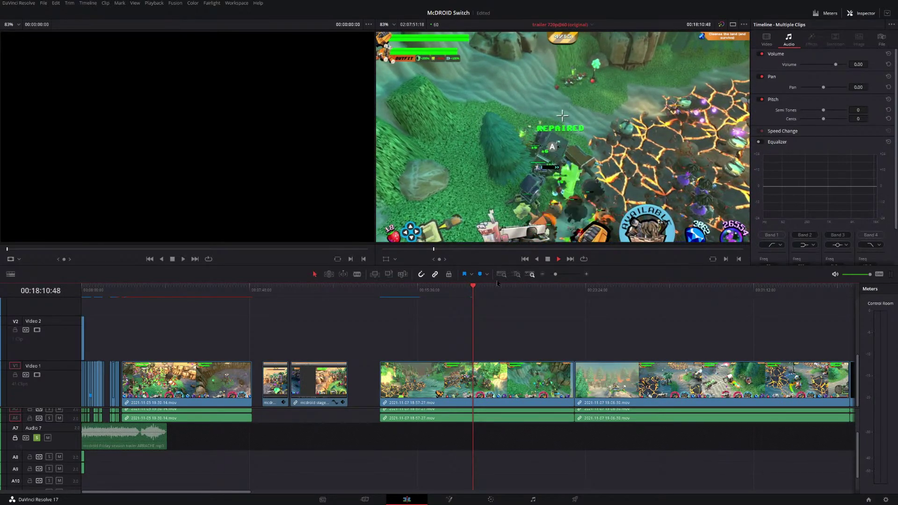
click(491, 293)
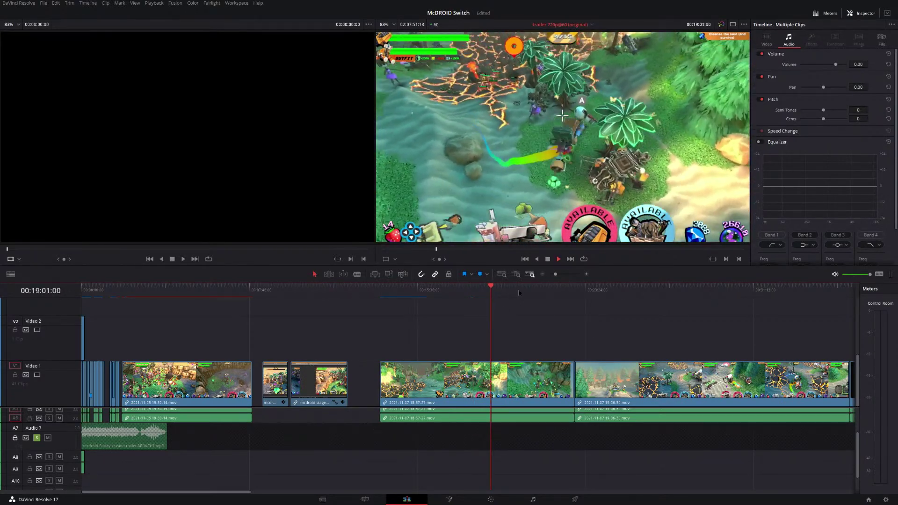
click(519, 292)
click(542, 293)
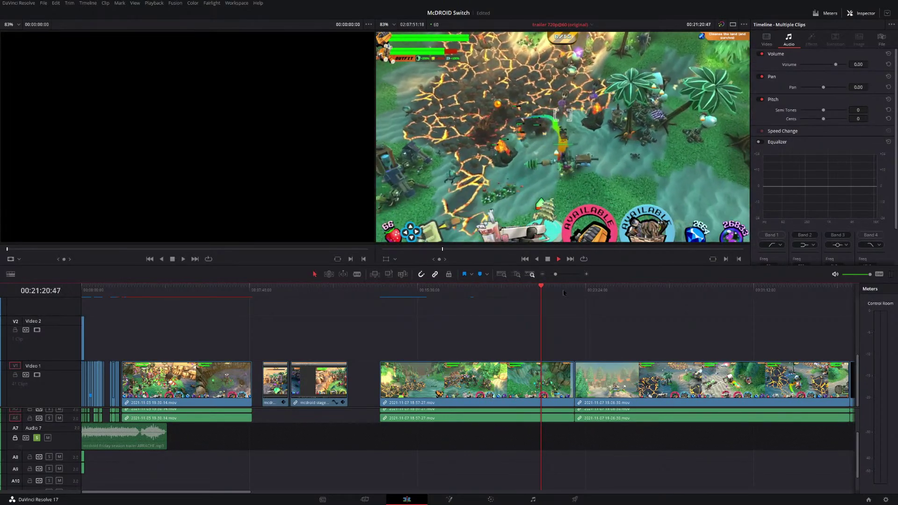
click(563, 293)
Skim the next gameplay recording and remove its opening in two passes, splitting at 00:29:10:54 and about 00:24:12 and ripple-deleting the footage before each cut.
click(583, 292)
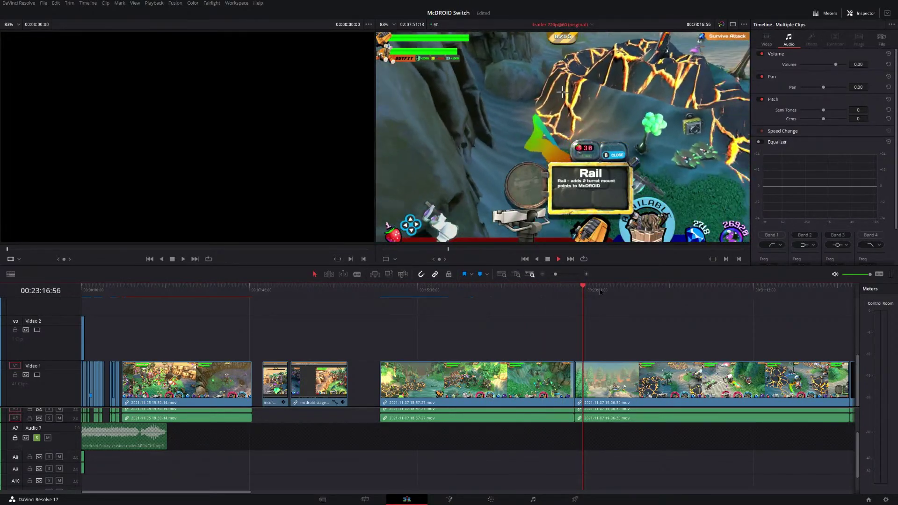
click(600, 291)
click(622, 291)
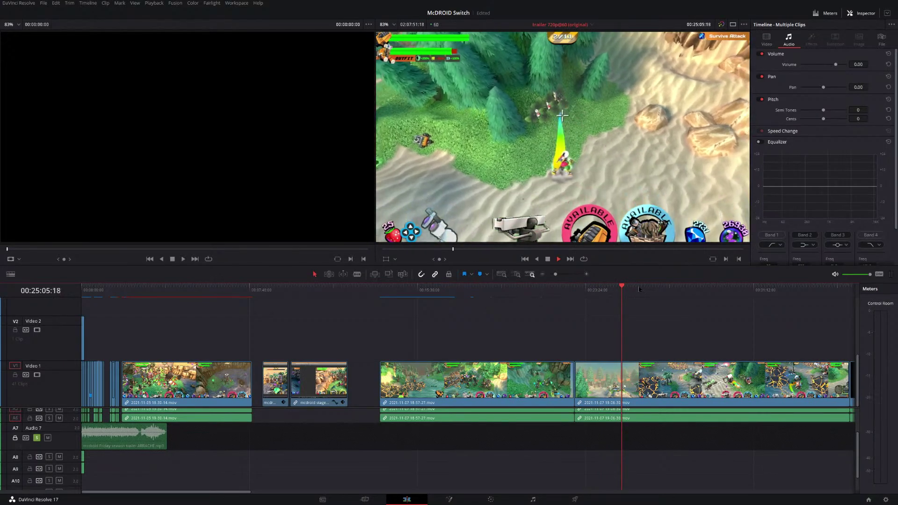
click(639, 289)
click(654, 292)
click(664, 292)
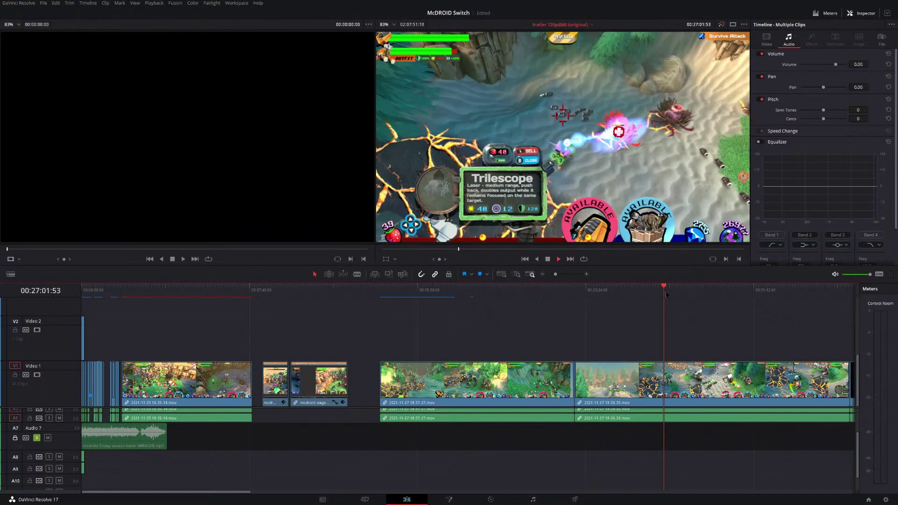
click(671, 294)
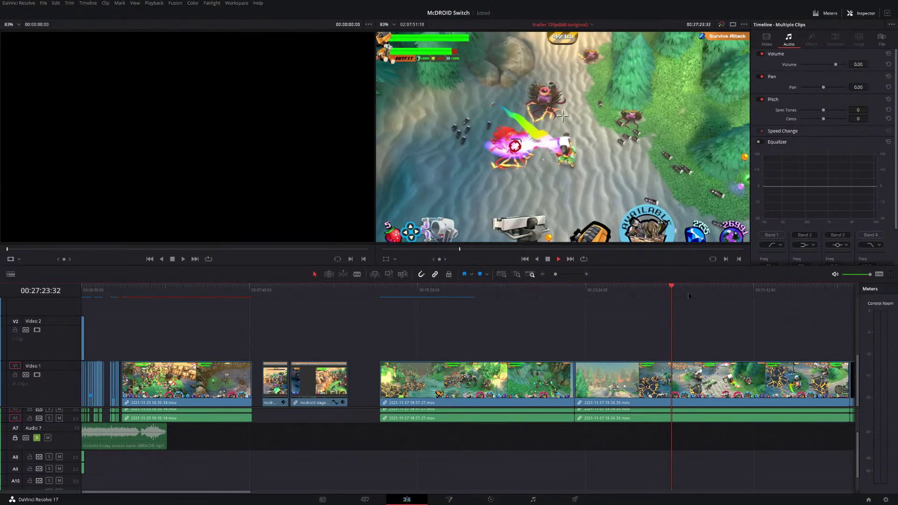
click(688, 293)
click(710, 293)
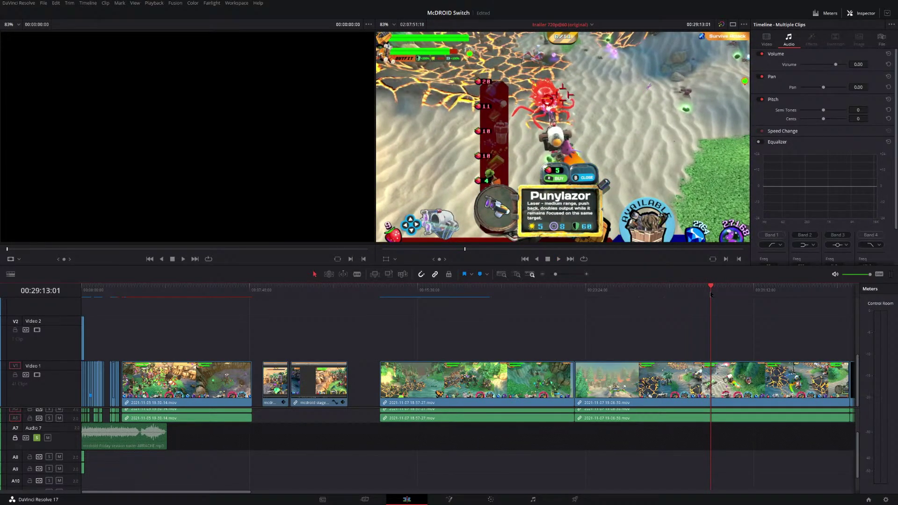
key(ctrl+b)
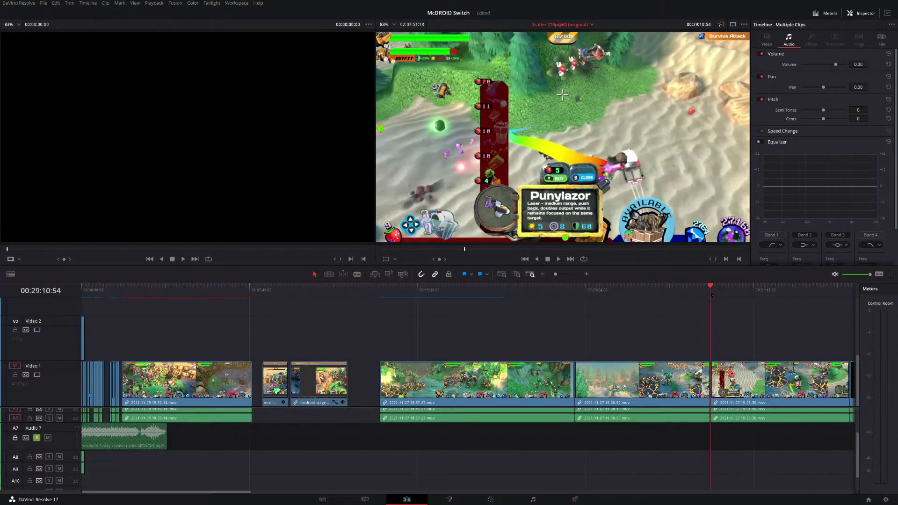
key(ctrl+shift+[)
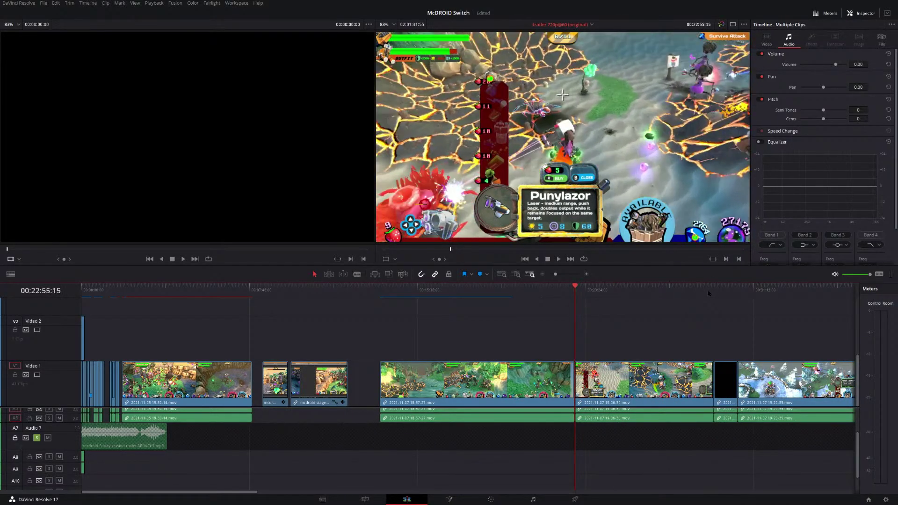
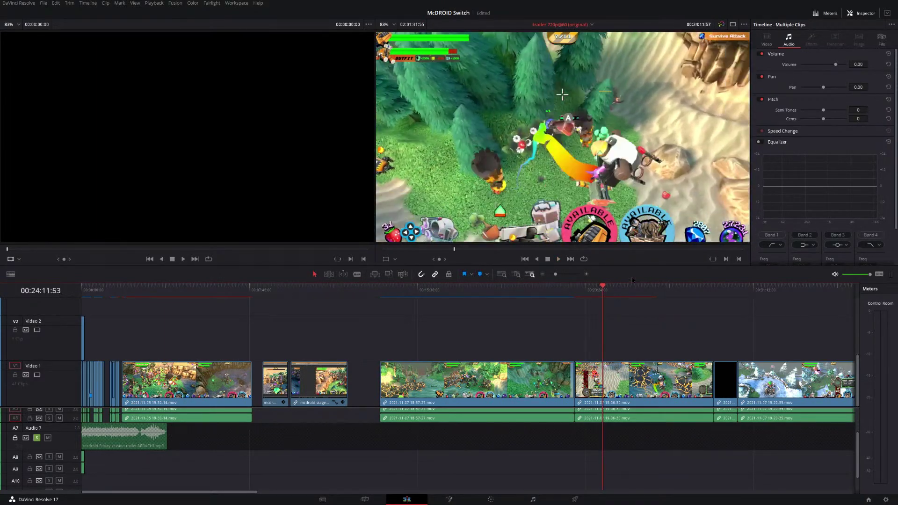
key(ctrl+b)
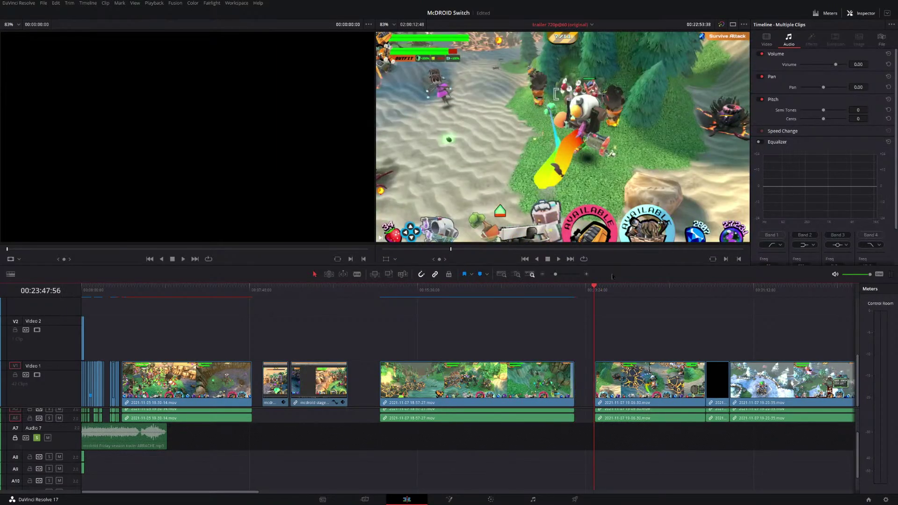
key(BackSpace)
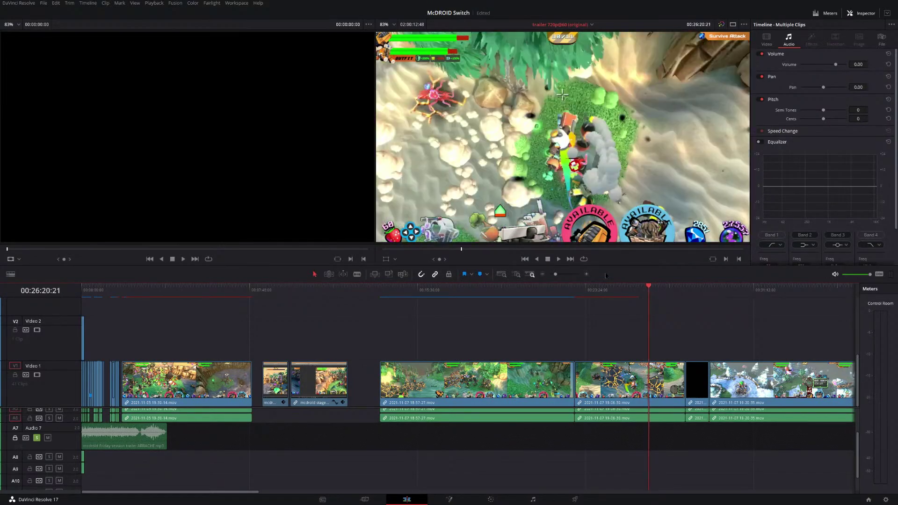
Play the shortened recording back and forth and isolate a laser-fight excerpt by splitting at 00:24:31:32 and 00:24:38:16.
key(j)
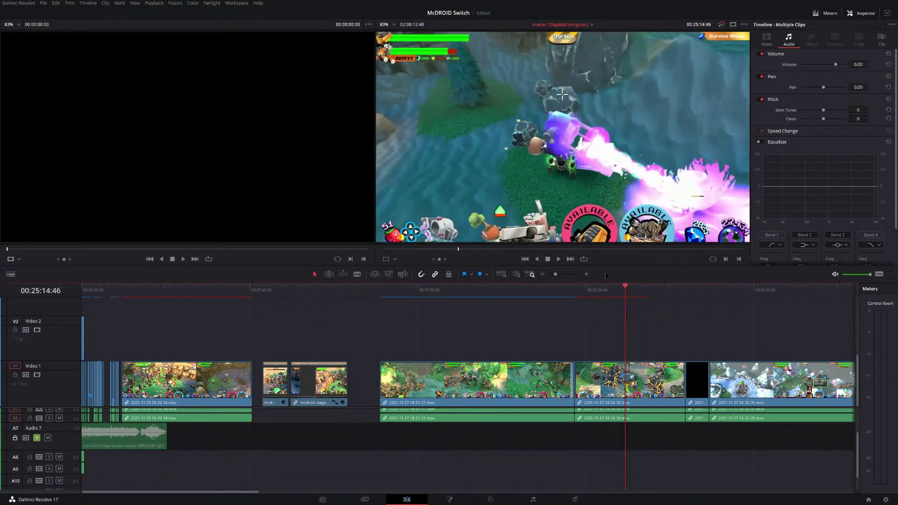
key(l)
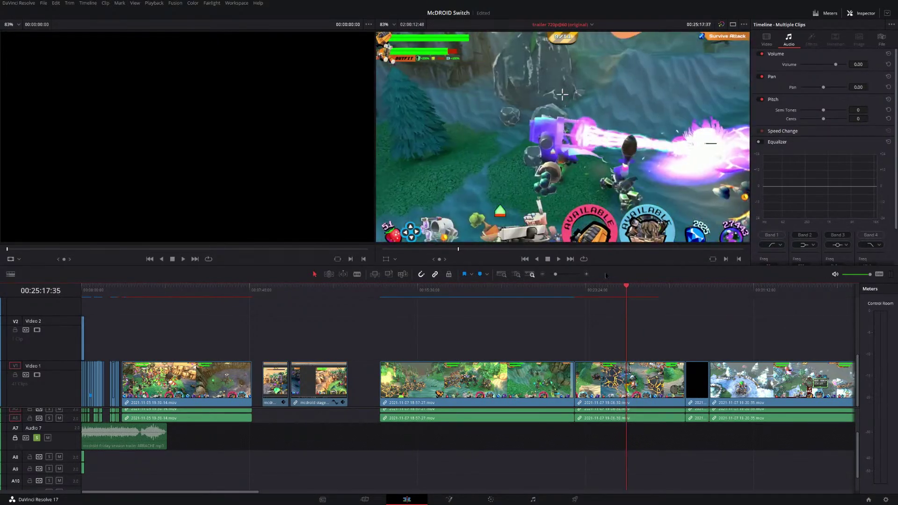
key(j)
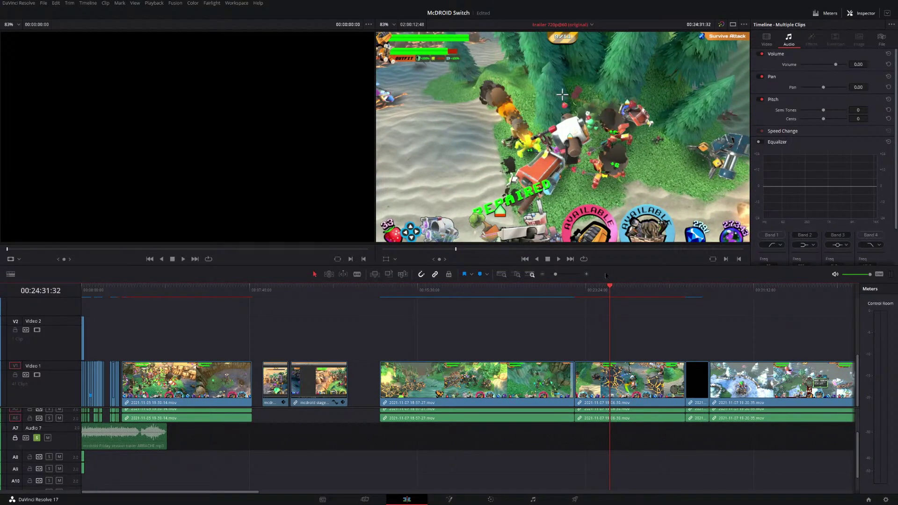
key(ctrl+b)
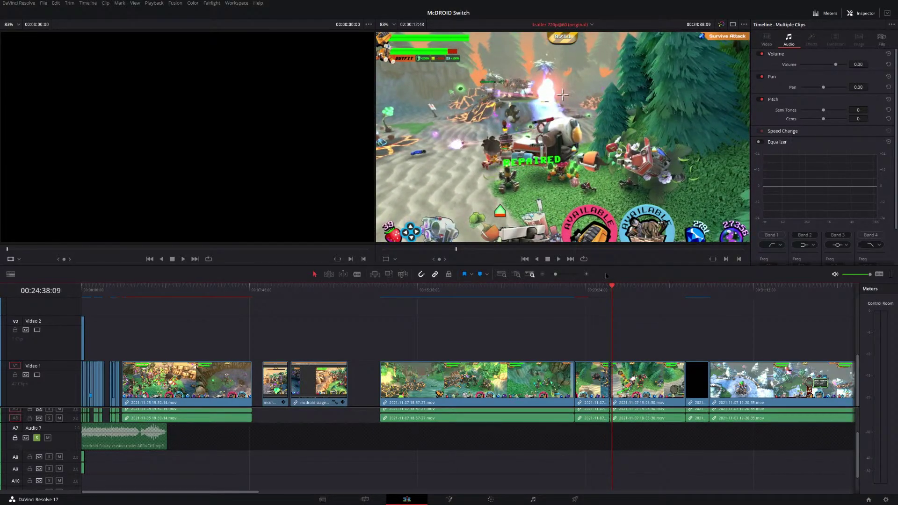
key(ctrl+b)
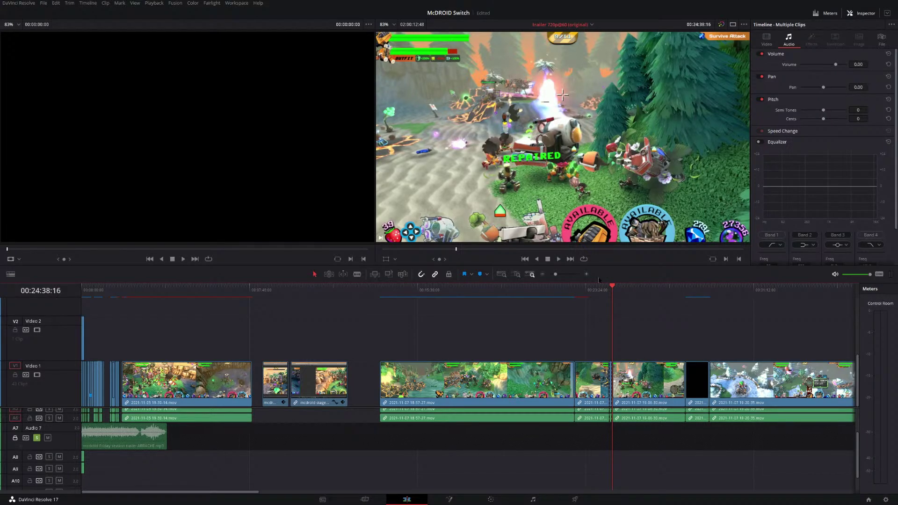
Cut the short excerpt between 00:24:31:32 and 00:24:38:16 out of the recording, leaving its gap open.
key(ctrl+equal)
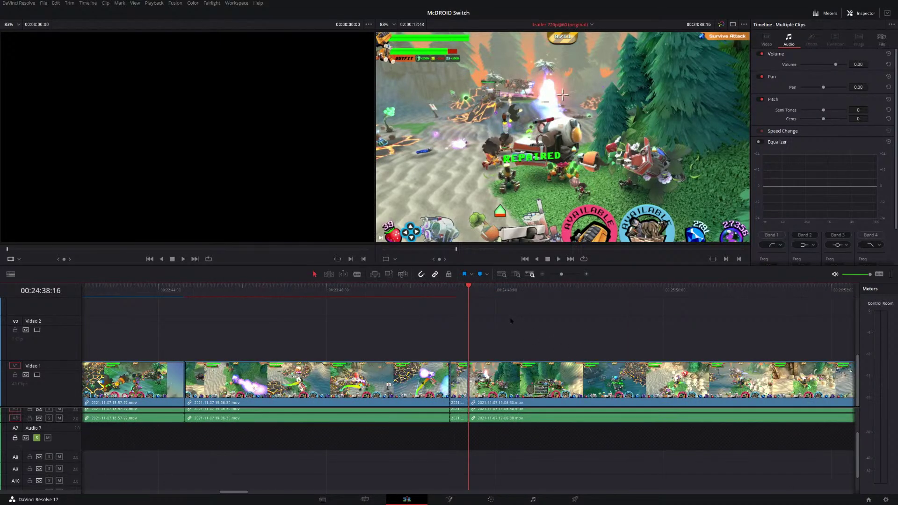
click(461, 292)
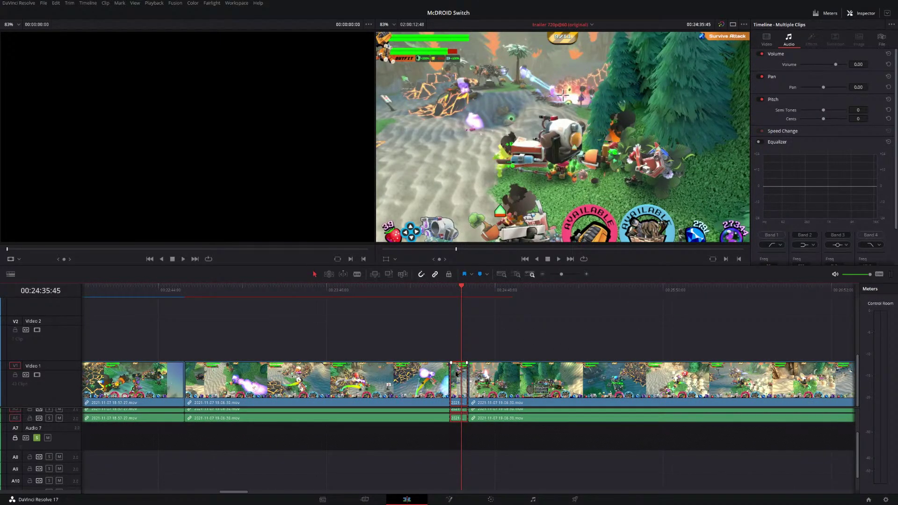
key(BackSpace)
Paste the excerpt at 00:01:04:00, directly after the last mcdroid stage 5 clip of the trailer, and play it with the music.
key(ctrl+minus)
key(ctrl+minus)
key(ctrl+minus)
key(ctrl+minus)
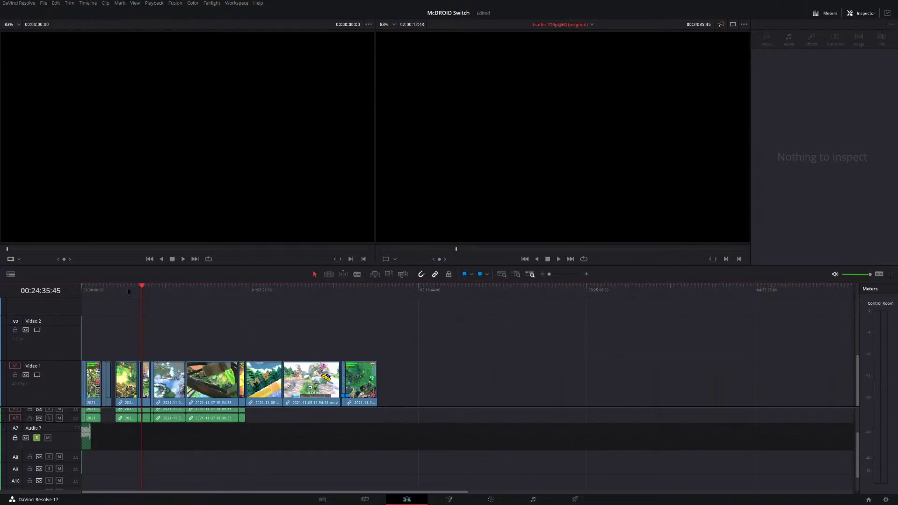
click(102, 291)
key(ctrl+equal)
key(ctrl+equal)
key(ctrl+equal)
key(ctrl+equal)
drag(417, 292, 376, 327)
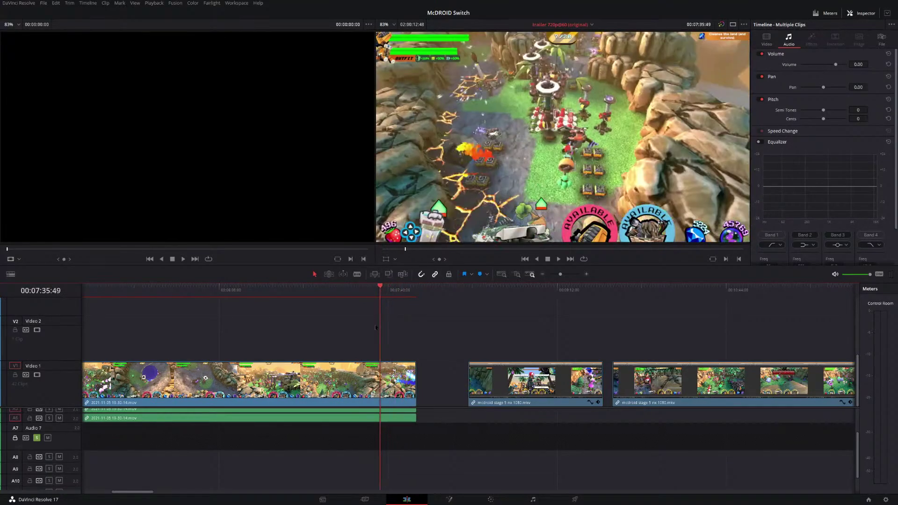
key(ctrl+minus)
key(ctrl+minus)
click(119, 302)
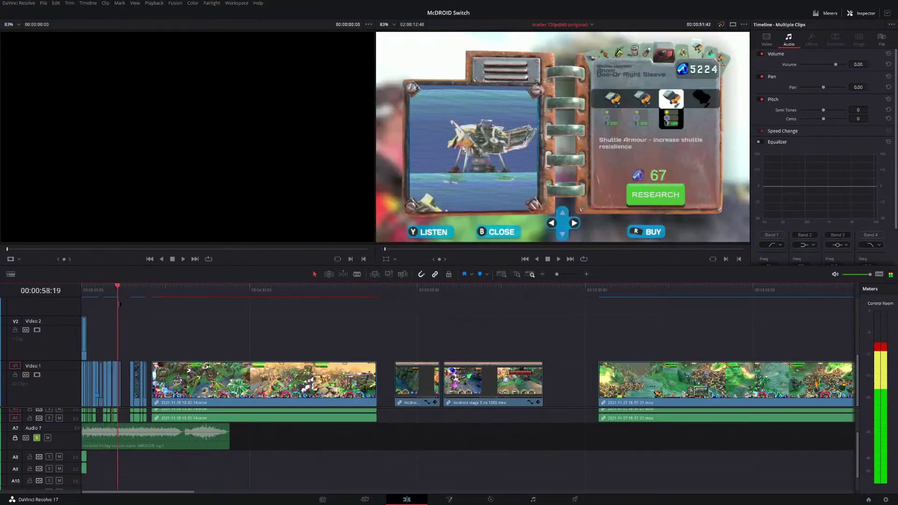
click(120, 303)
key(ctrl+equal)
key(ctrl+equal)
key(ctrl+equal)
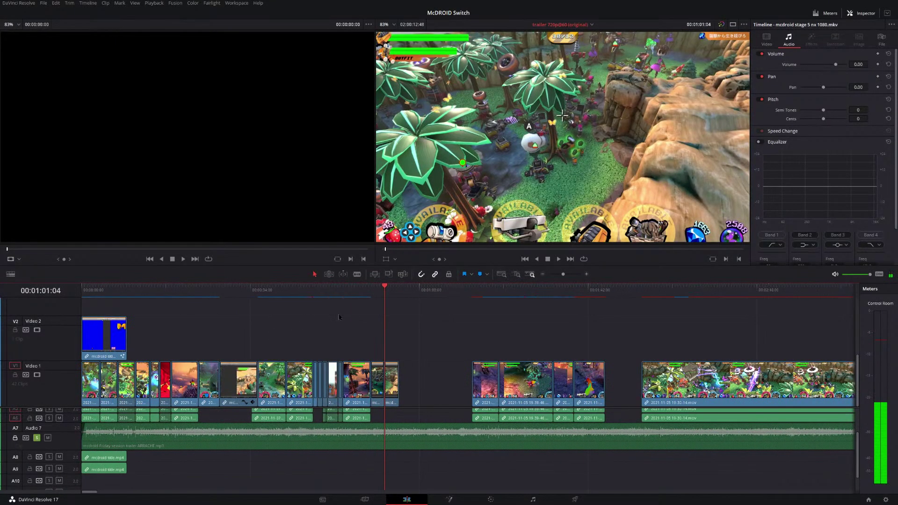
click(399, 290)
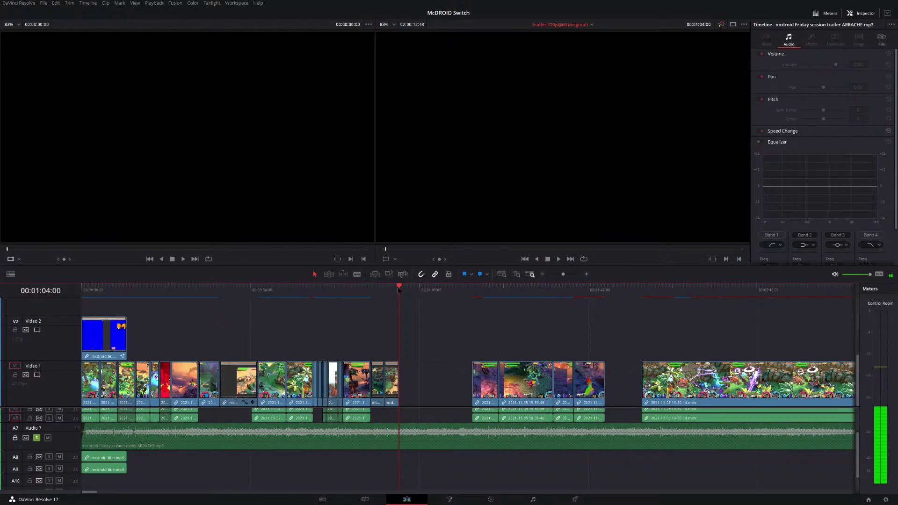
key(ctrl+v)
click(399, 290)
key(space)
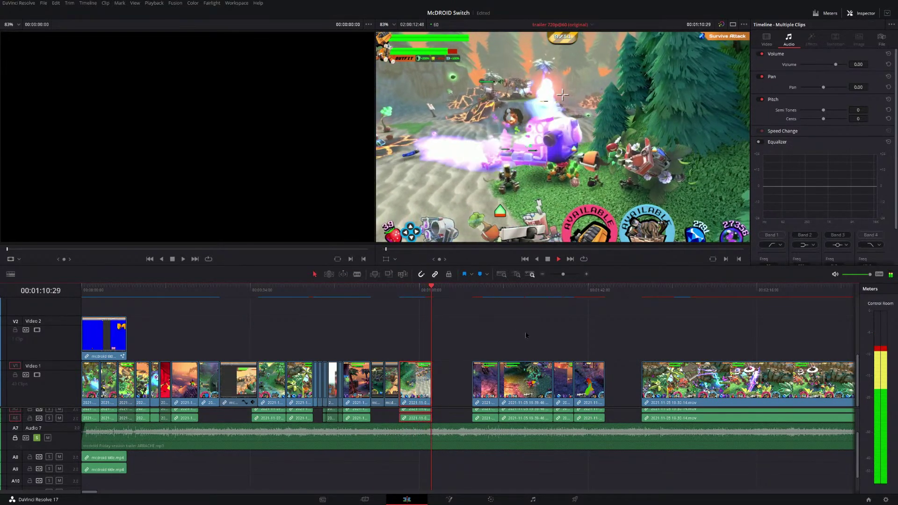
Trim the end of the pasted excerpt back to 00:01:09:50 and play on past the cut.
click(432, 293)
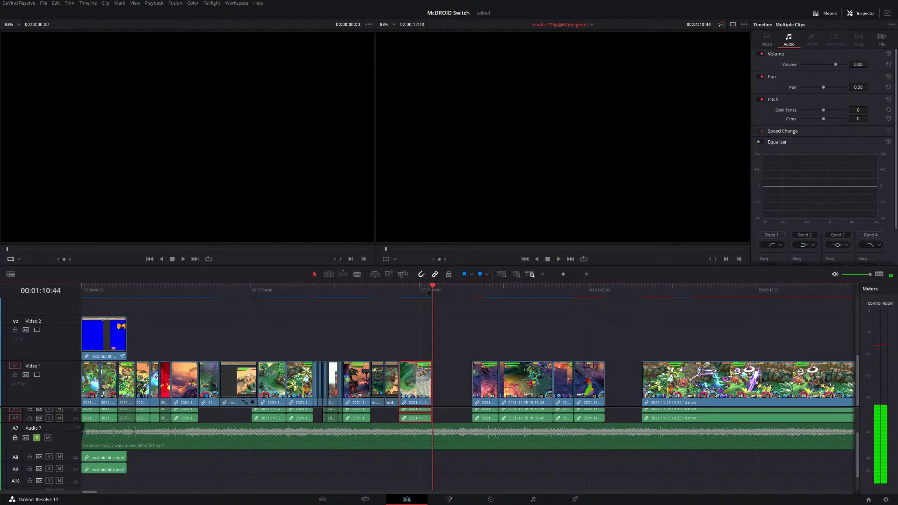
drag(431, 293, 428, 295)
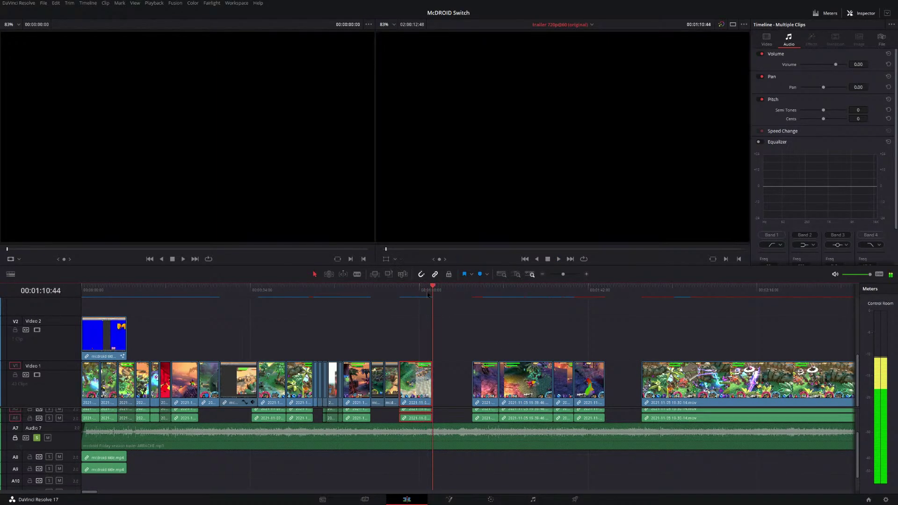
click(429, 295)
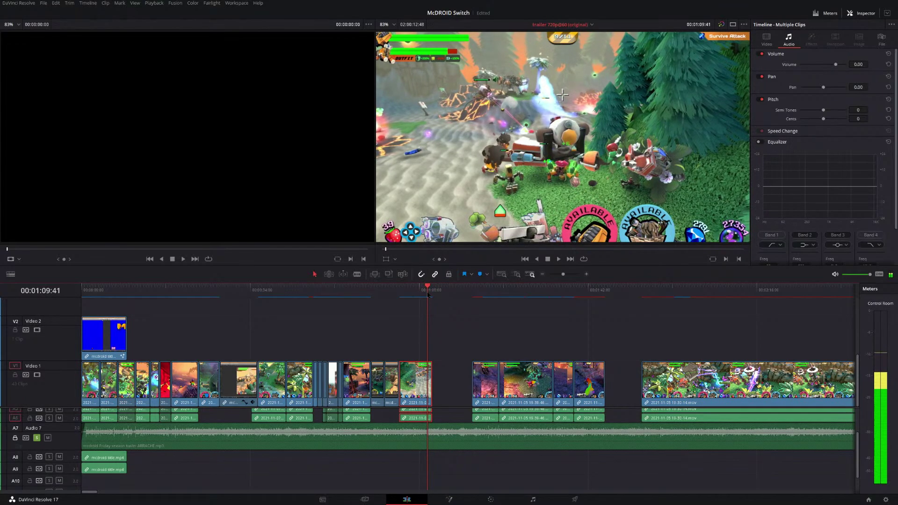
key(Left)
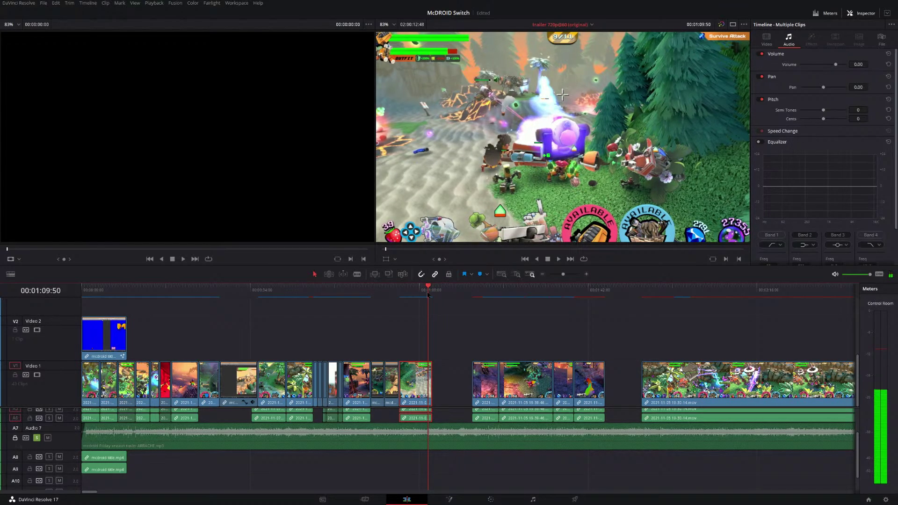
key(shift+])
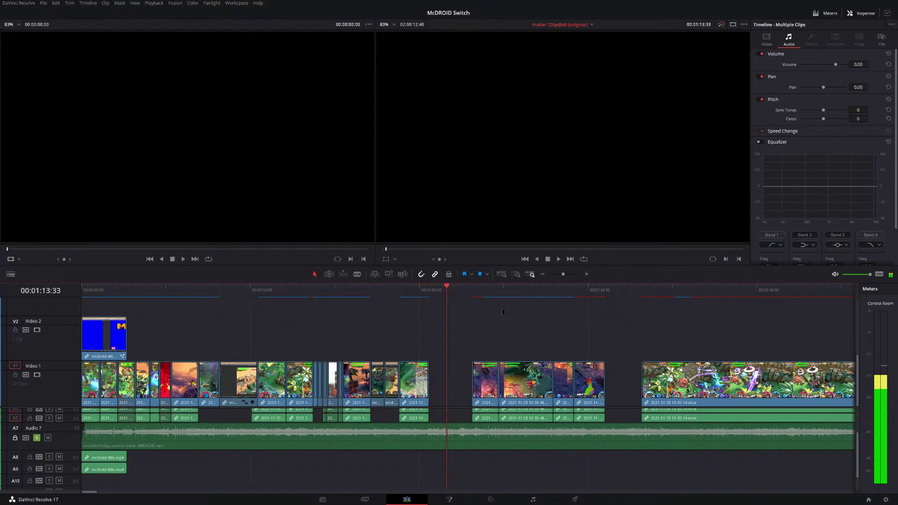
Return to the unused mcdroid stage 5 footage and split its first clip at 00:08:57:18.
scroll(502, 311, down, 6)
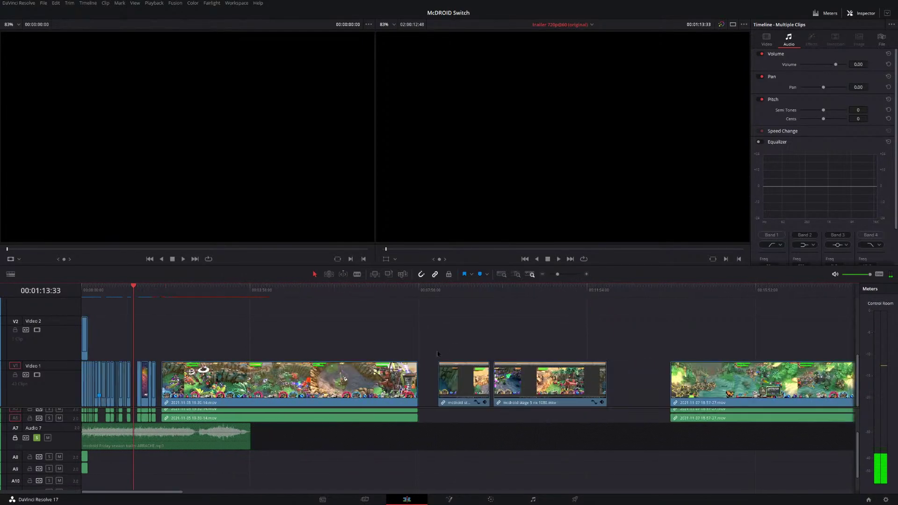
scroll(438, 354, down, 2)
scroll(460, 288, down, 2)
scroll(370, 335, up, 4)
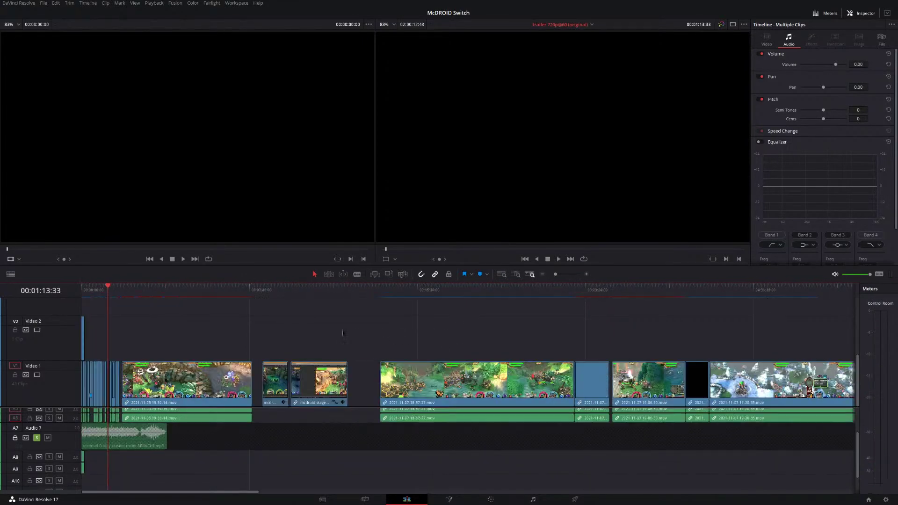
drag(412, 289, 456, 300)
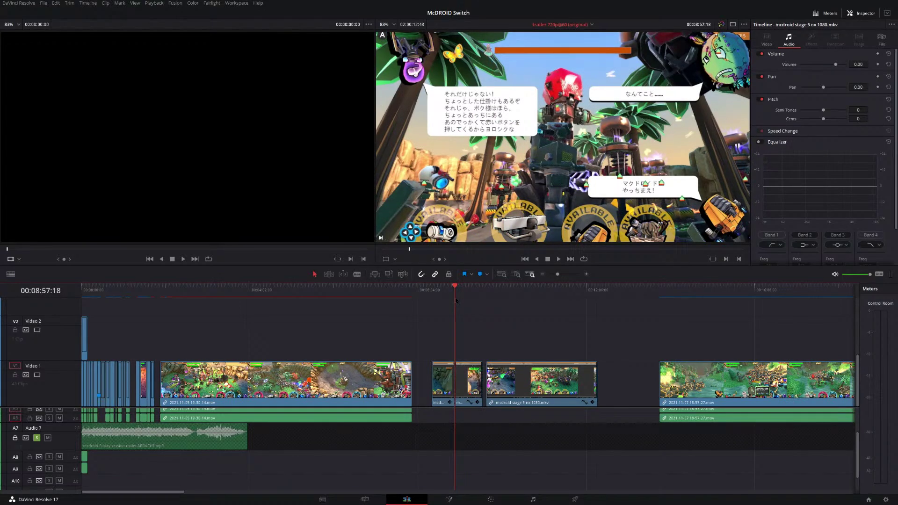
Cut the mcdroid stage 5 piece before 00:08:57:18 and paste it at 00:08:08:10, in the gap after the long recording.
key(BackSpace)
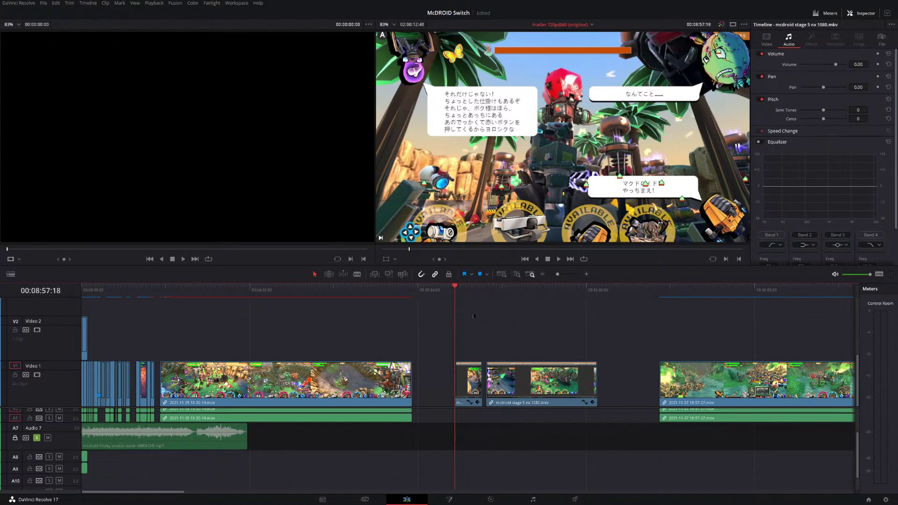
drag(455, 294, 357, 293)
scroll(358, 300, down, 3)
scroll(180, 348, up, 3)
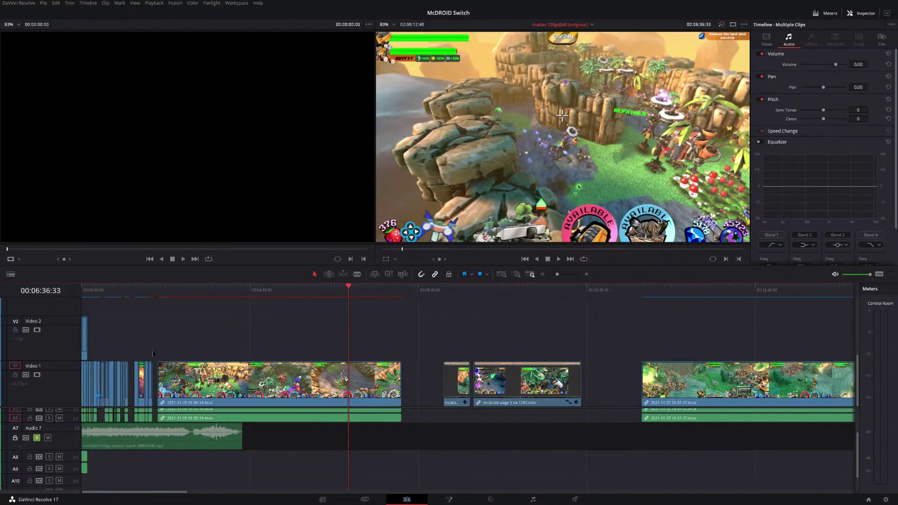
drag(448, 291, 563, 336)
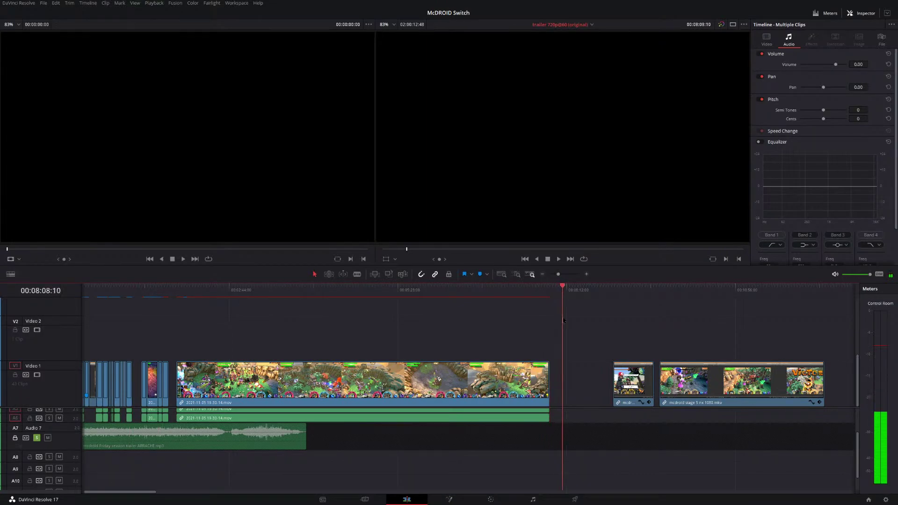
key(ctrl+v)
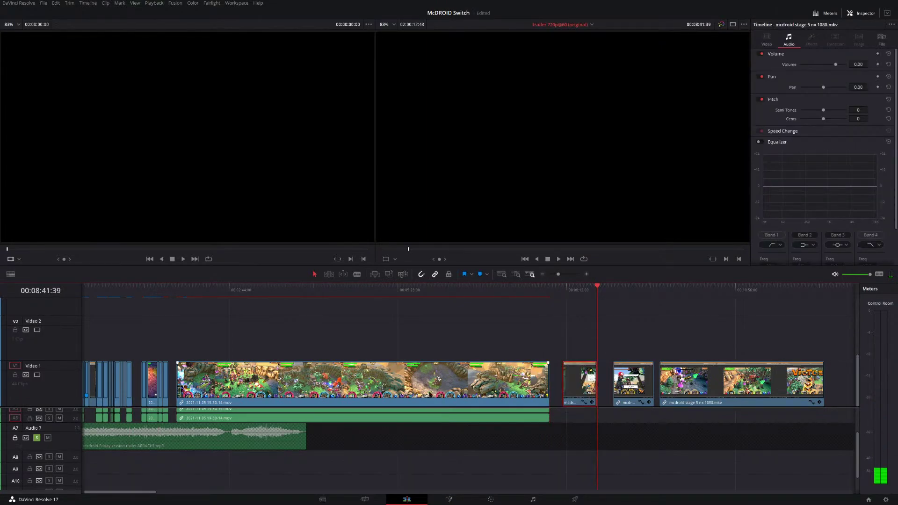
Play the trailer's newly placed mcdroid stage 5 excerpts with the music and scan the following clips up to 00:01:30:54.
drag(259, 295, 142, 328)
scroll(125, 349, up, 2)
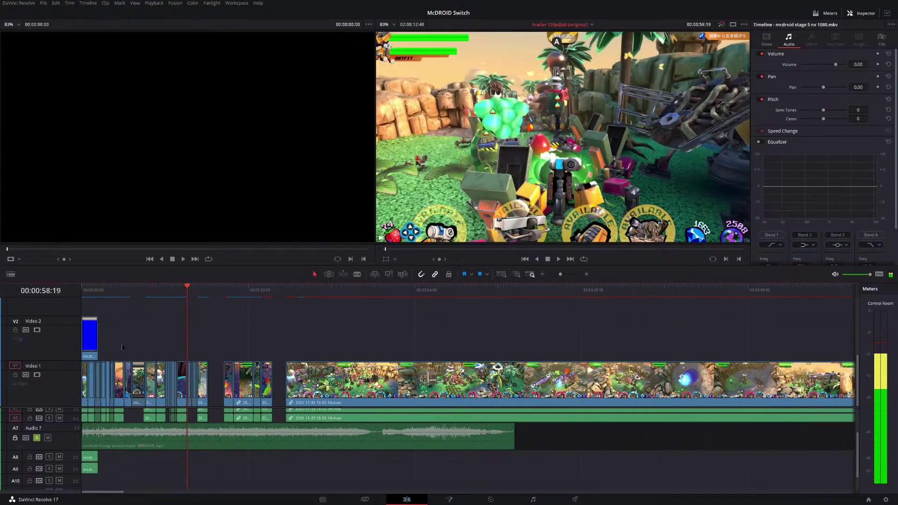
scroll(126, 348, up, 3)
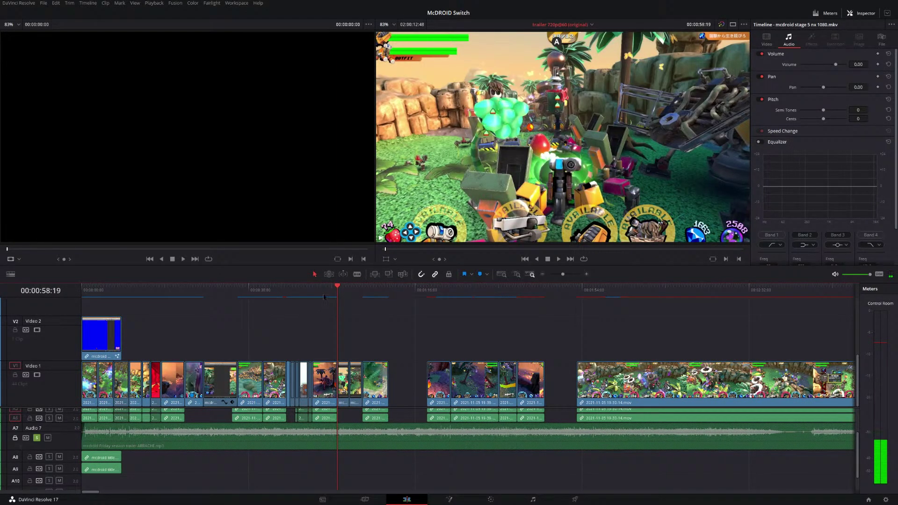
drag(324, 297, 231, 323)
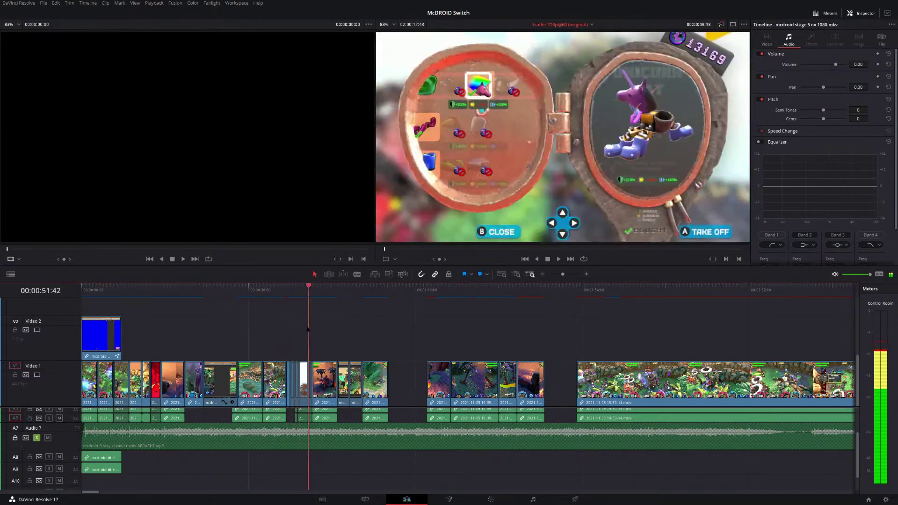
drag(307, 329, 343, 329)
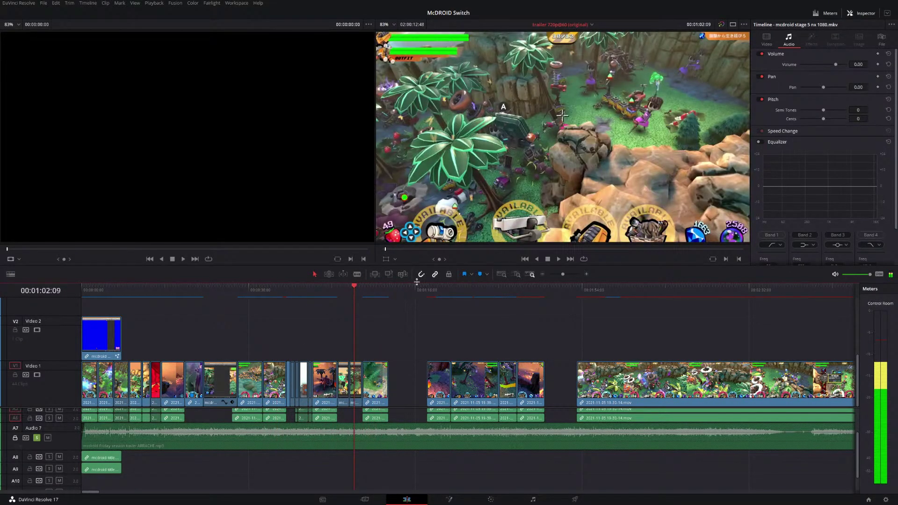
drag(365, 309, 482, 333)
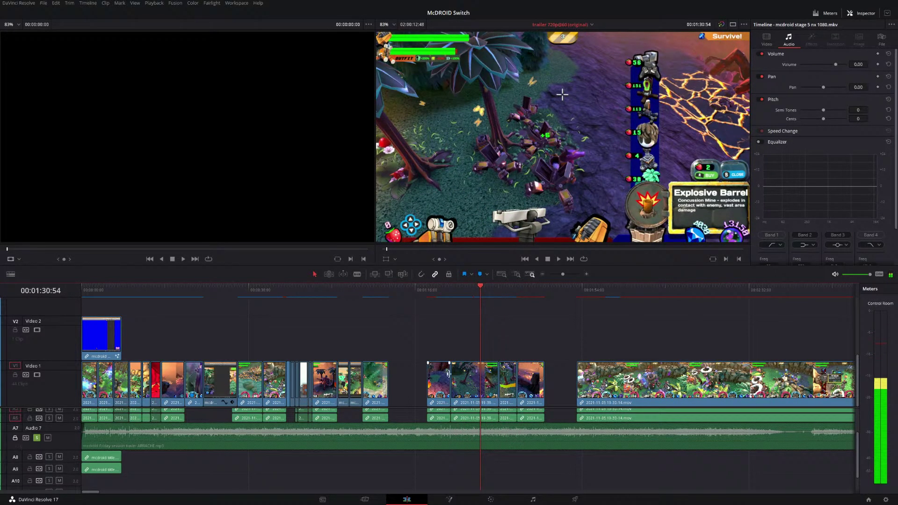
Look through the end of the gameplay recording around 01:05:58 to 01:06:21 for further excerpts.
key(ctrl+minus)
key(ctrl+minus)
key(ctrl+minus)
key(ctrl+minus)
key(ctrl+minus)
key(ctrl+minus)
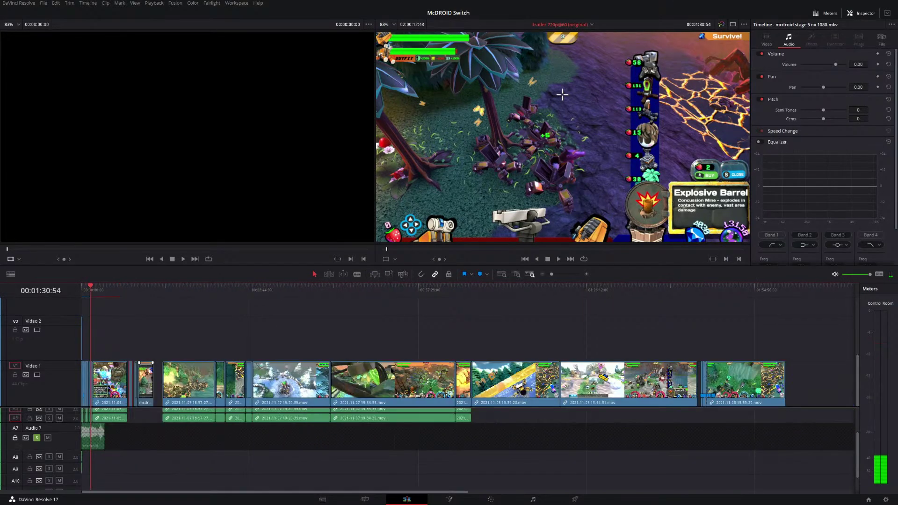
mouse_move(468, 287)
mouse_down()
mouse_move(487, 288)
mouse_move(470, 289)
mouse_up()
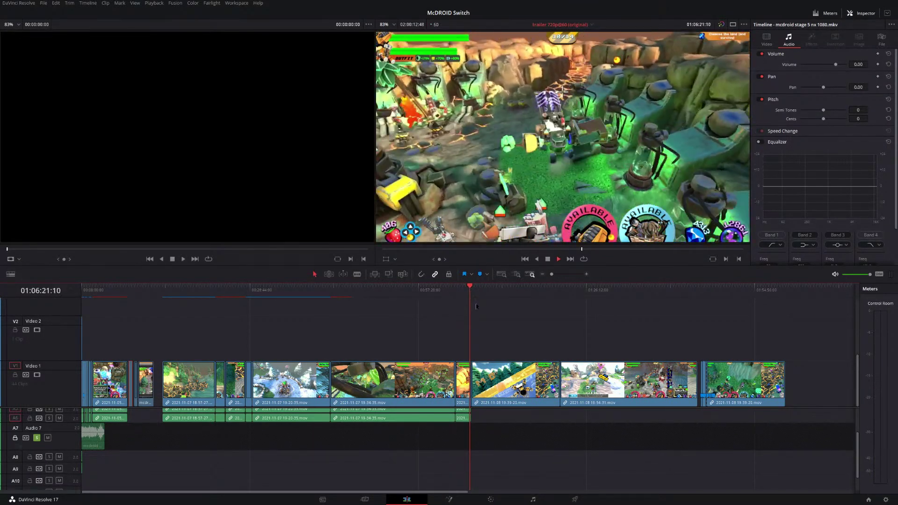
scroll(486, 346, up, 5)
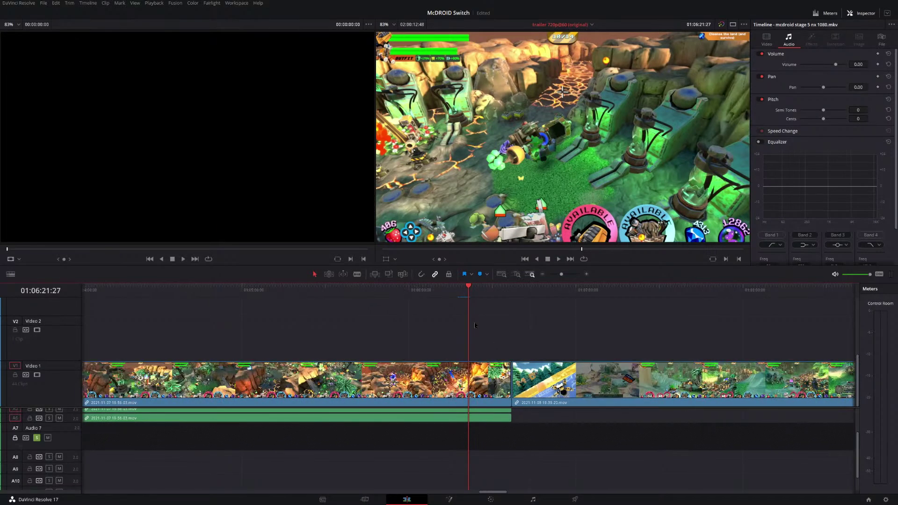
click(462, 287)
drag(464, 289, 403, 289)
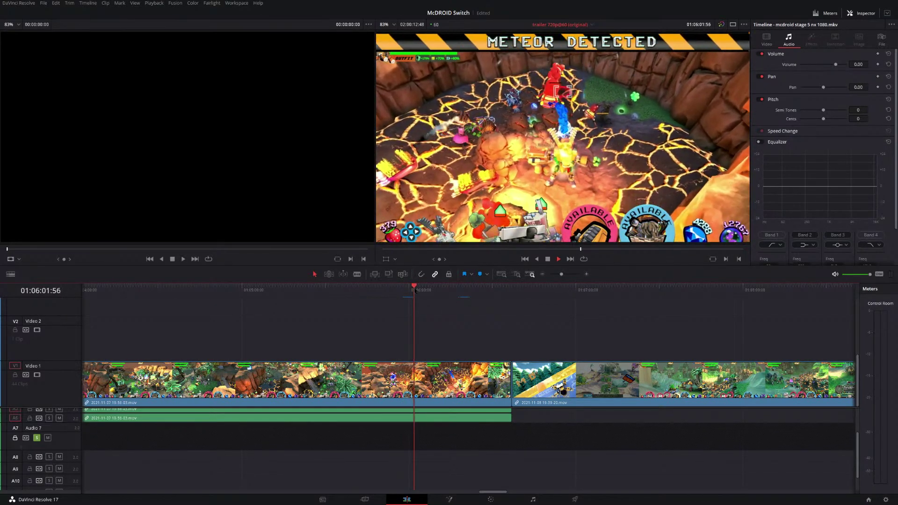
mouse_move(416, 290)
mouse_down()
mouse_move(475, 298)
mouse_move(416, 307)
mouse_up()
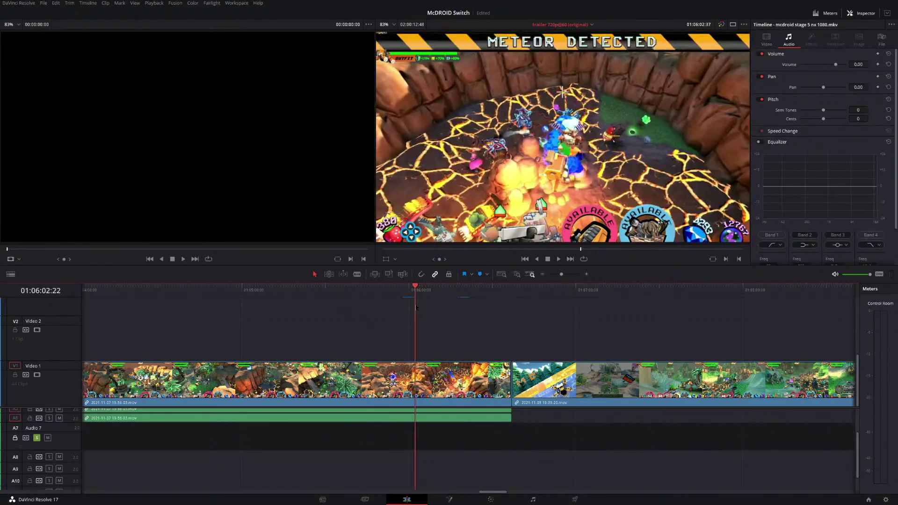
key(j)
key(j)
key(j)
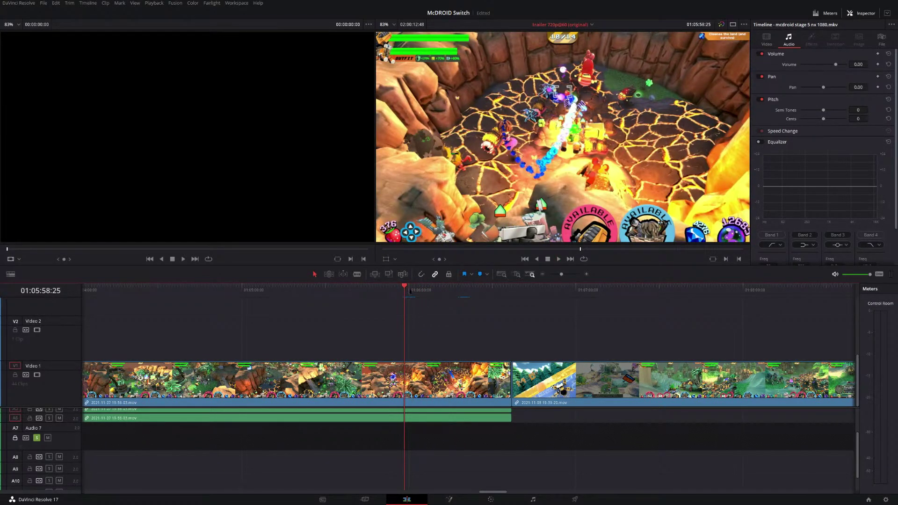
mouse_move(508, 292)
mouse_down()
mouse_move(522, 295)
mouse_move(512, 298)
mouse_up()
Isolate the world map shot at the start of the next recording with splits at 01:06:42:25 and 01:06:45:27.
key(space)
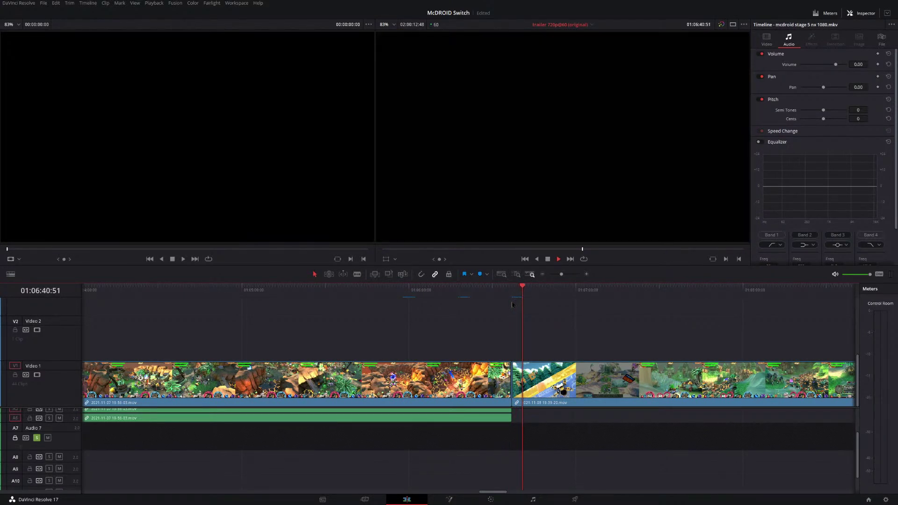
click(511, 306)
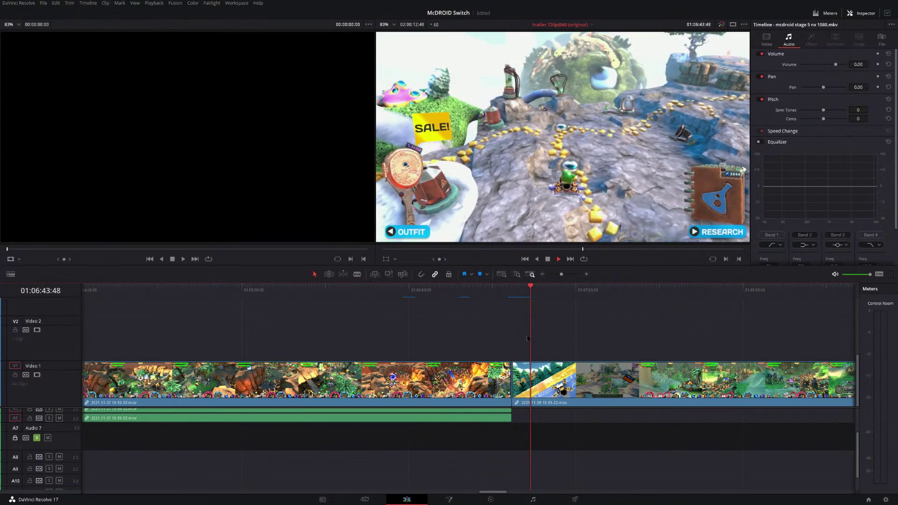
drag(525, 288, 528, 289)
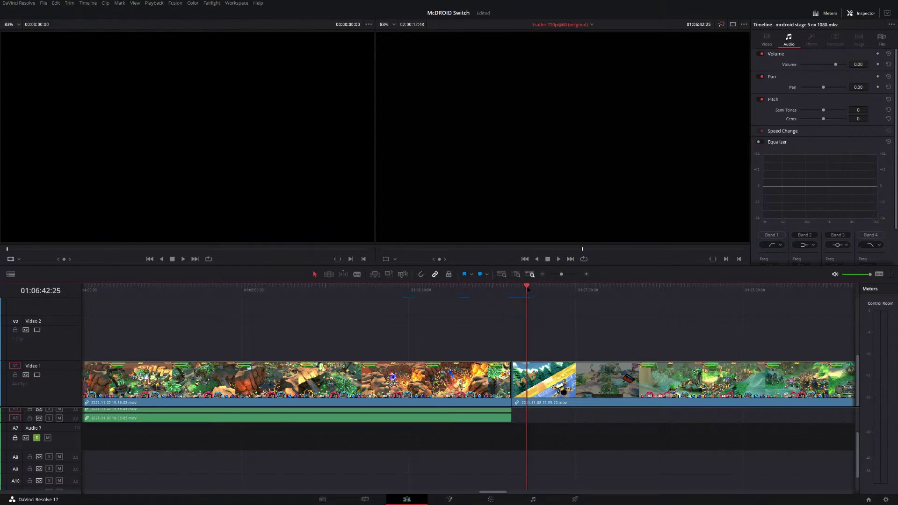
key(ctrl+b)
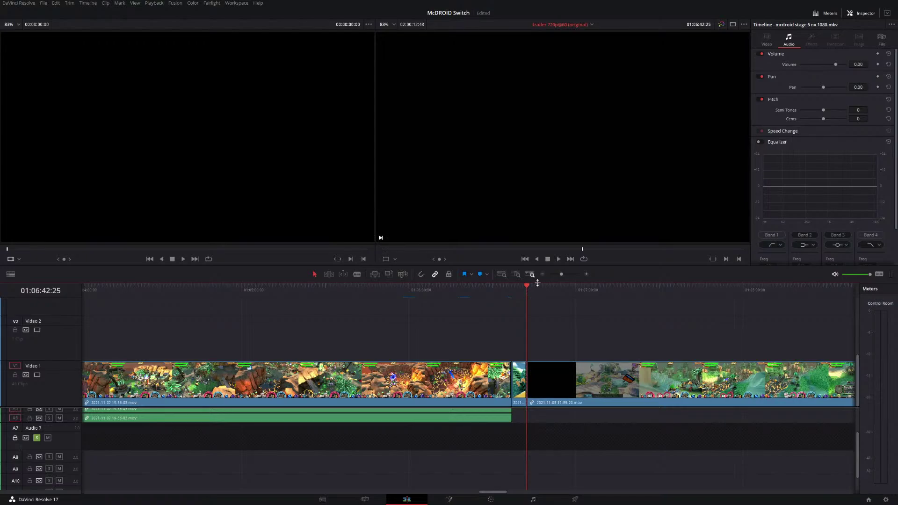
key(space)
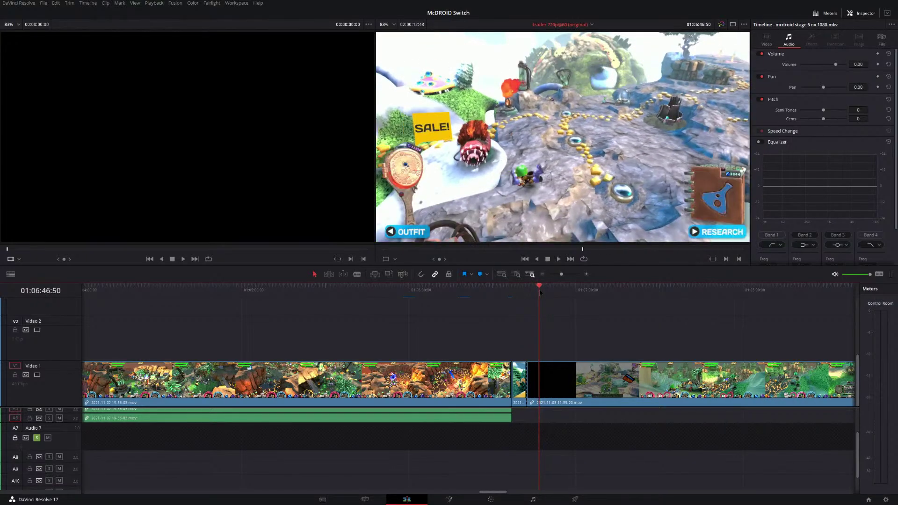
drag(540, 292, 537, 294)
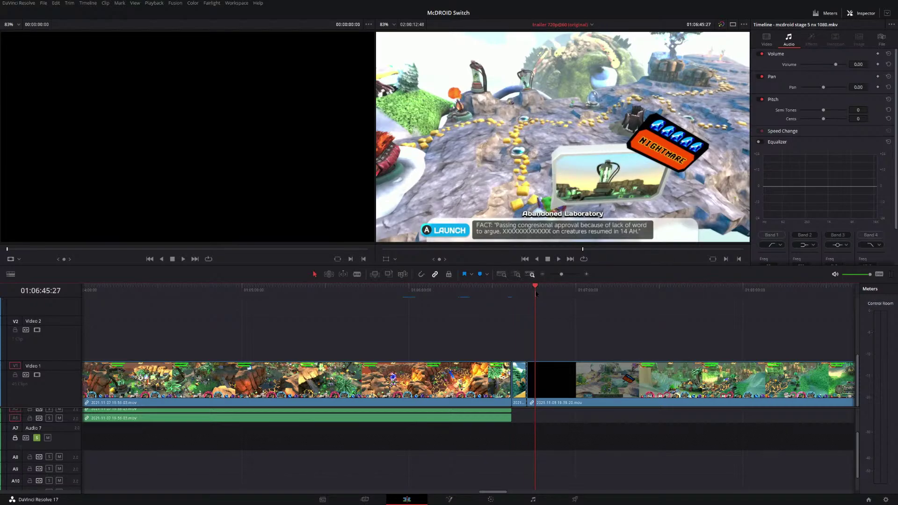
key(ctrl+b)
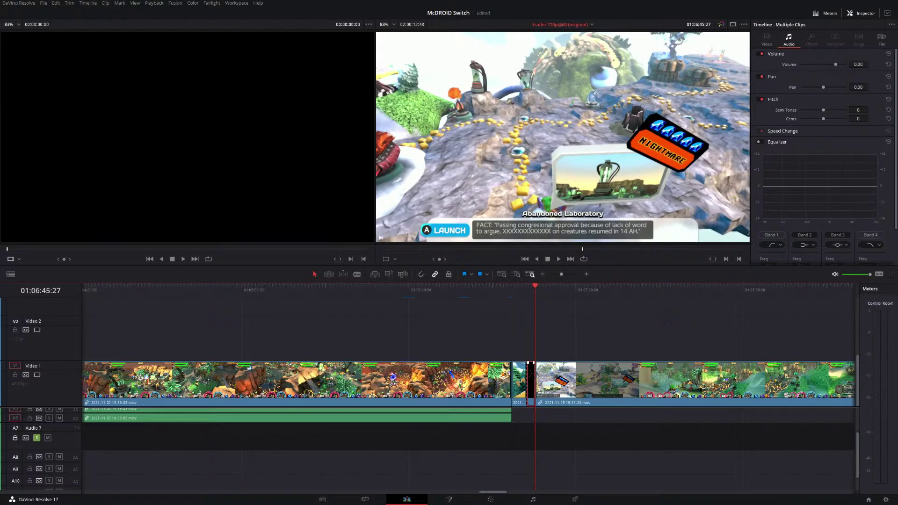
Try to insert the copied recording footage at the very start of the trailer, at 00:00:00:00.
click(499, 290)
key(ctrl+minus)
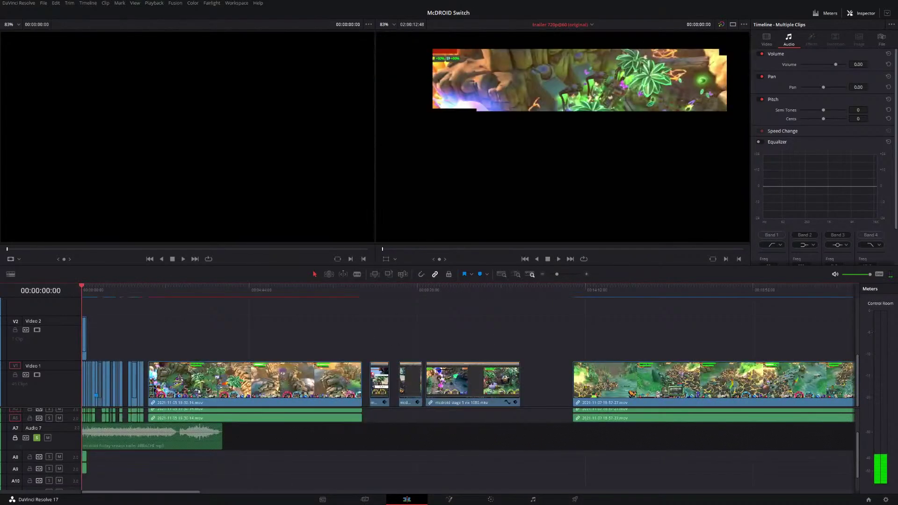
key(ctrl+equal)
key(ctrl+equal)
key(ctrl+equal)
key(ctrl+equal)
key(ctrl+equal)
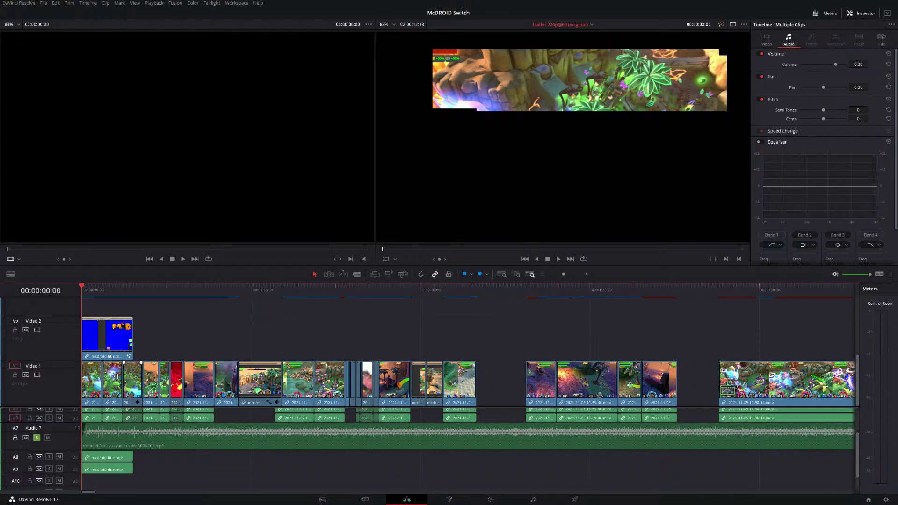
key(ctrl+shift+v)
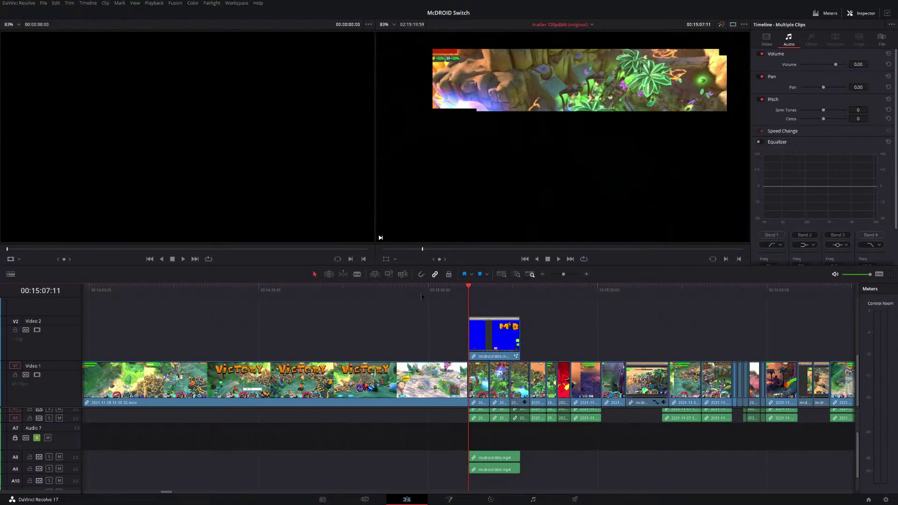
mouse_move(421, 296)
mouse_down()
mouse_move(395, 294)
mouse_move(418, 295)
mouse_up()
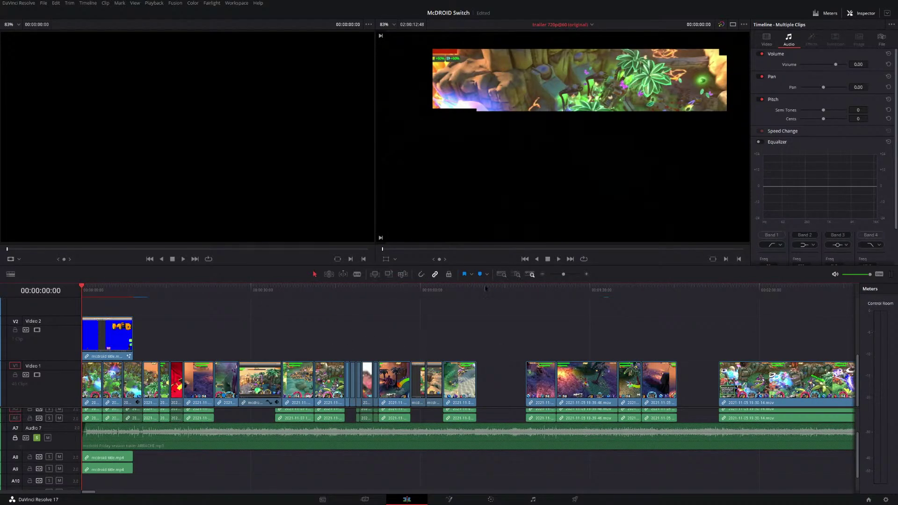
Paste the world map excerpt into the gap after the trailer's cut section, then move it to the trailer's start, shifting that section's clips back.
click(486, 289)
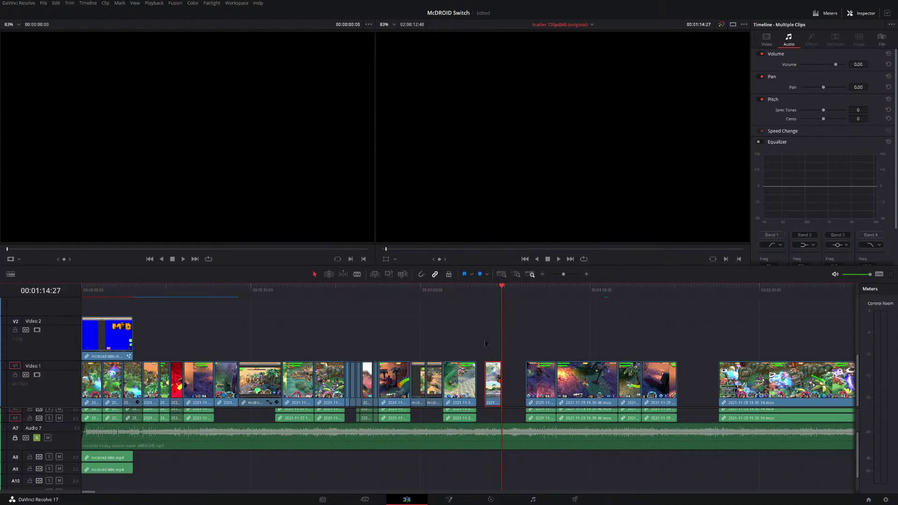
drag(492, 372, 59, 375)
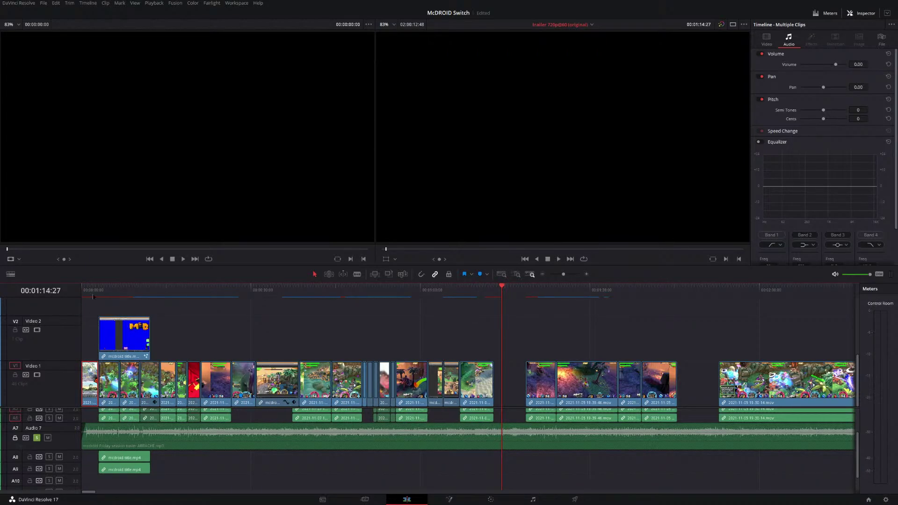
key(Home)
key(space)
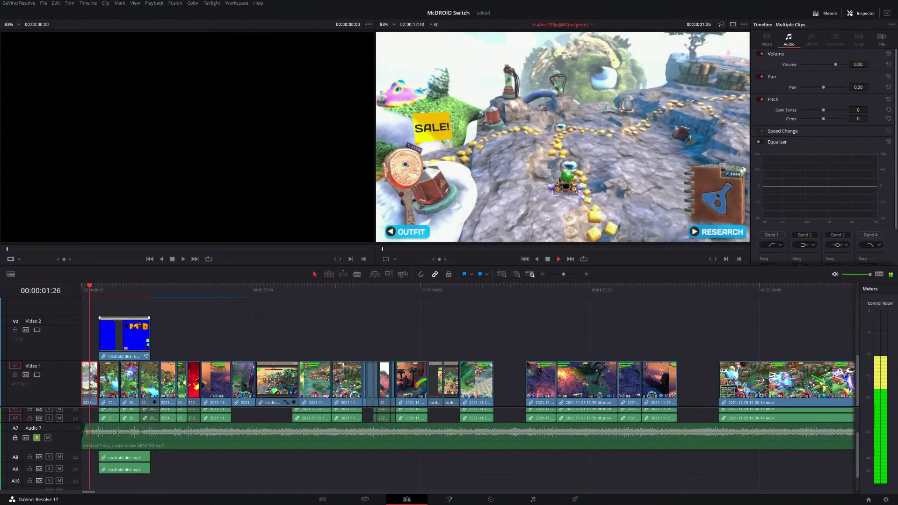
key(space)
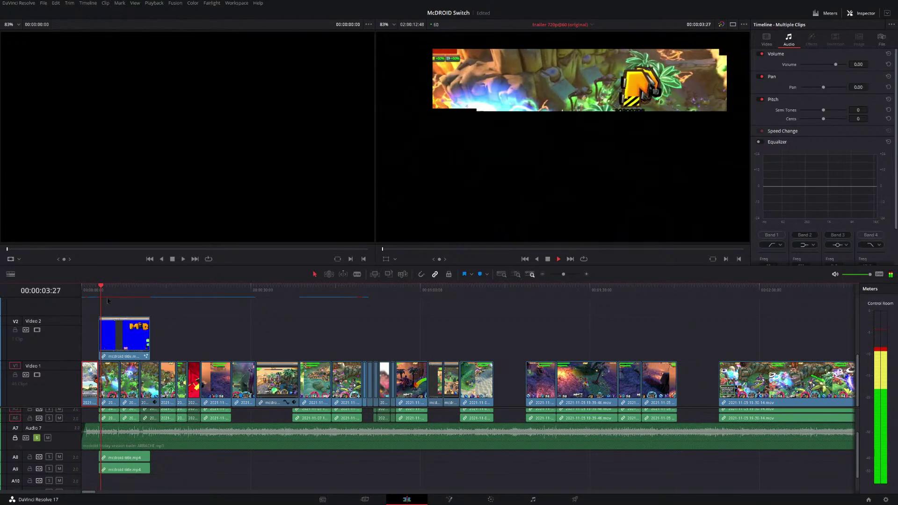
Replay the trailer's opening from 00:00:00:00 several times to check the world map shot and title cut against the music.
key(Home)
key(space)
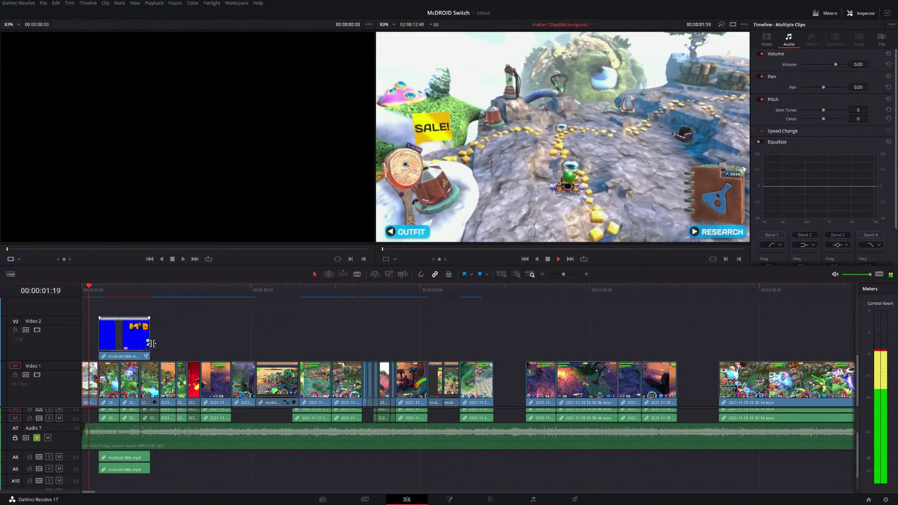
key(space)
key(Home)
key(space)
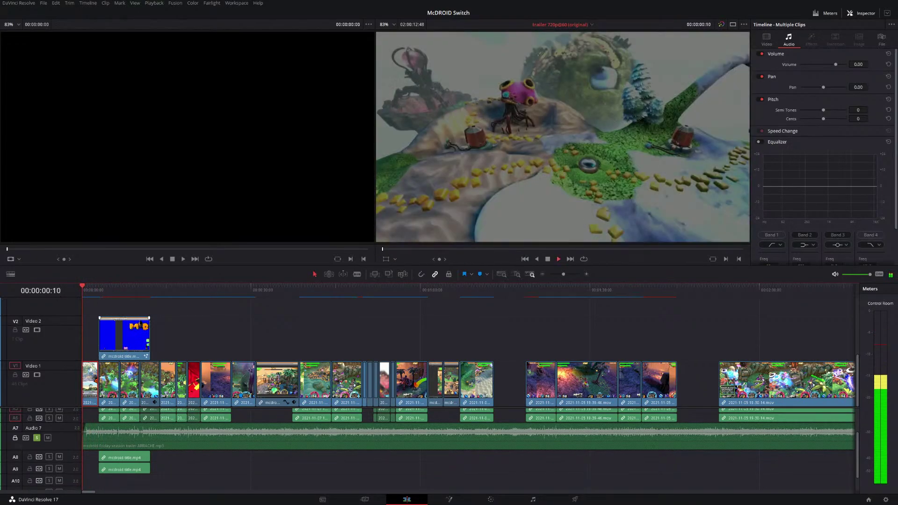
key(space)
key(Home)
key(space)
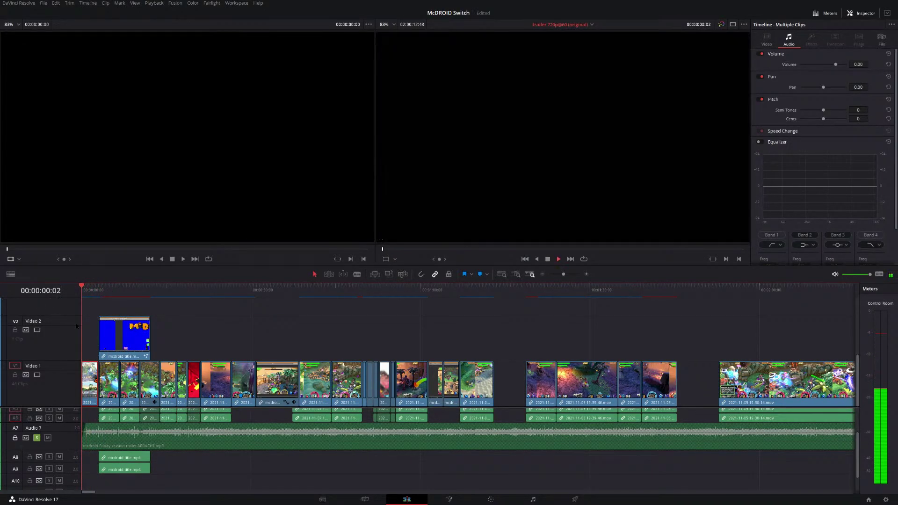
key(space)
key(Home)
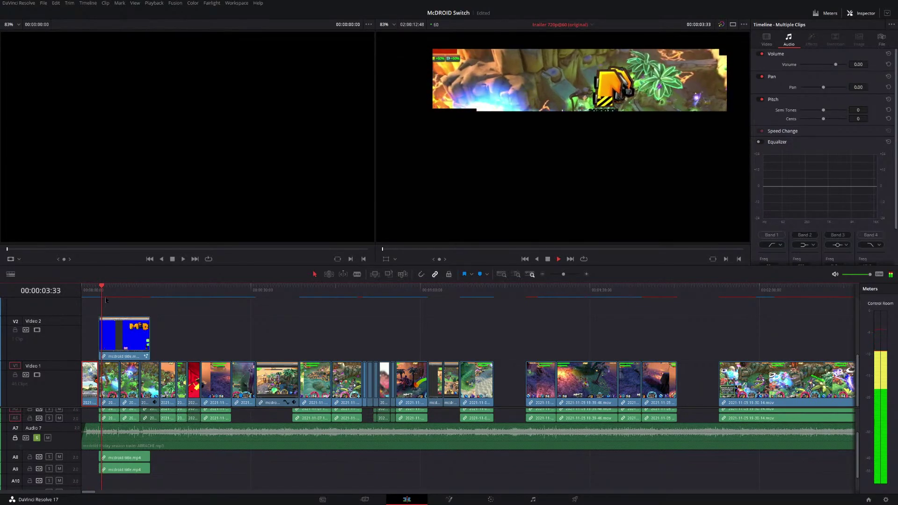
key(space)
key(Home)
key(space)
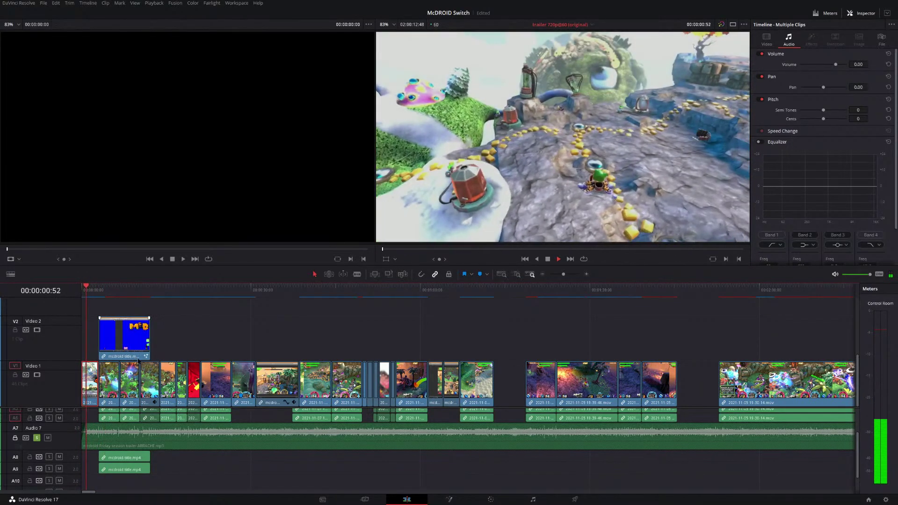
Undo moving the world map excerpt to the trailer's start and unlock the Audio 7 music track.
key(ctrl+z)
key(ctrl+z)
key(space)
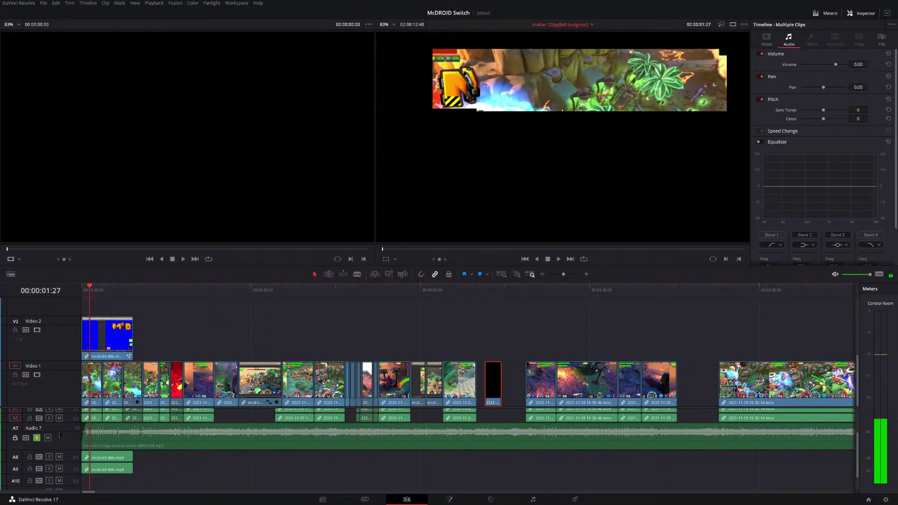
click(15, 438)
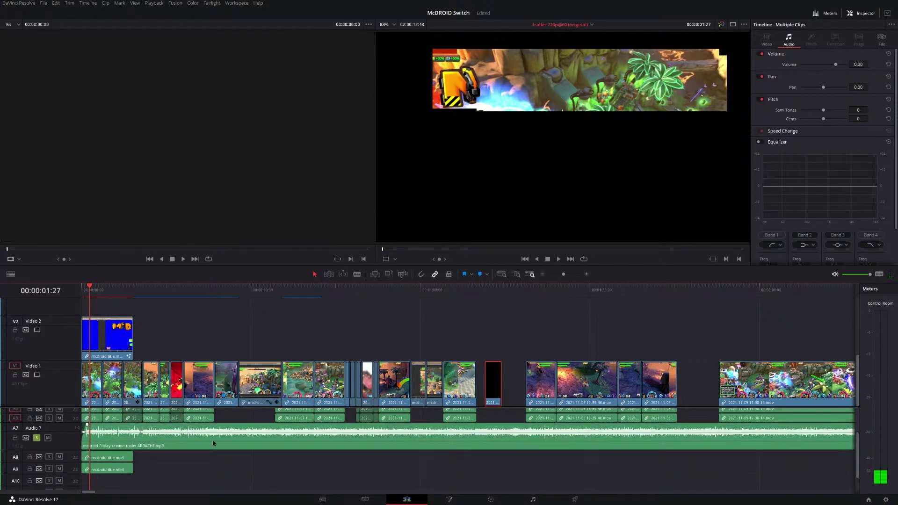
Insert the world map excerpt at the trailer's start again, shifting the music back with the other clips, and play the opening from 00:00:00:00.
drag(492, 382, 35, 383)
key(Home)
key(space)
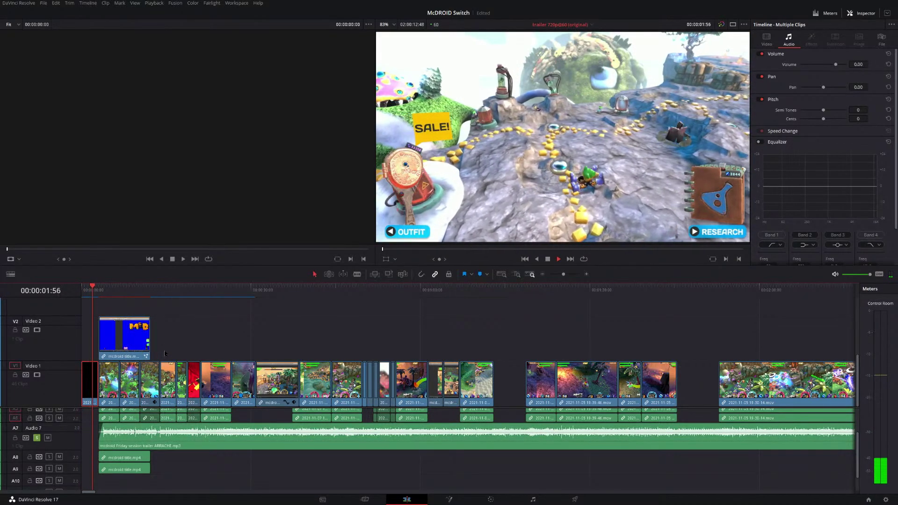
key(space)
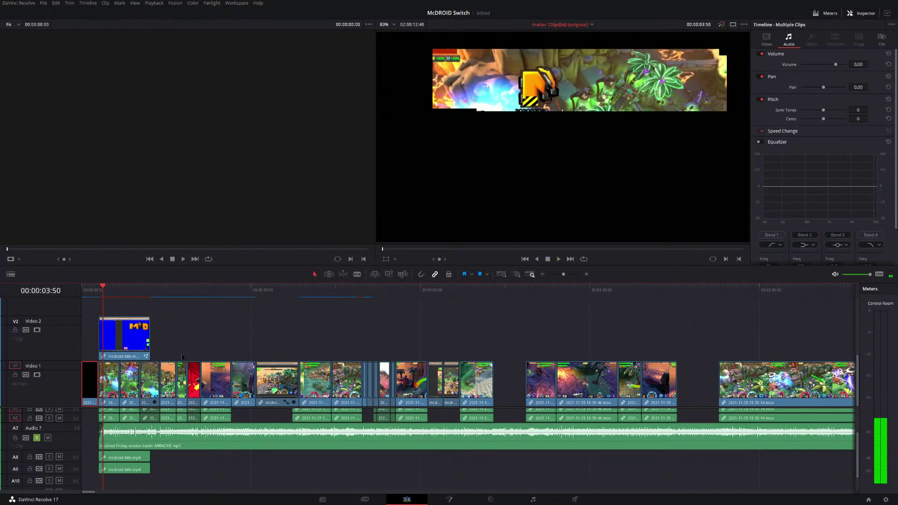
Ripple-trim the end of the world map shot to about 00:00:01:17 and replay the opening against the music.
scroll(98, 370, up, 6)
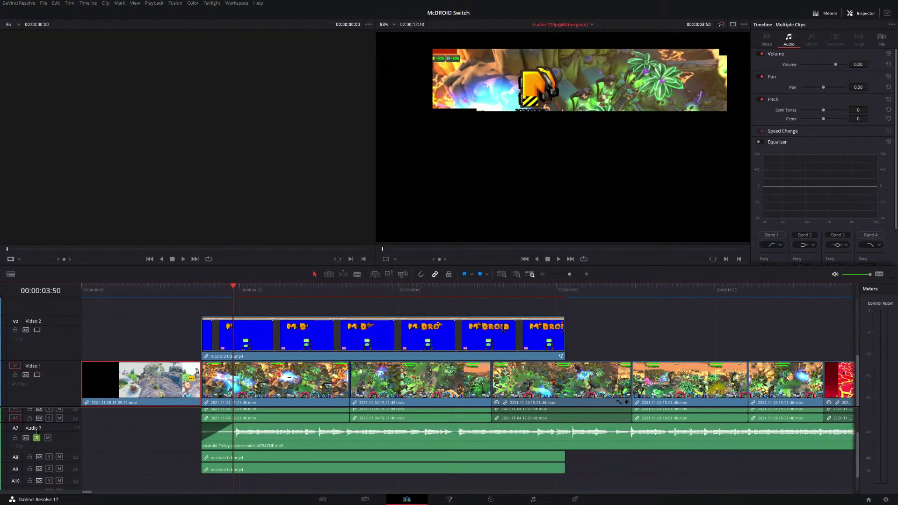
drag(196, 374, 195, 374)
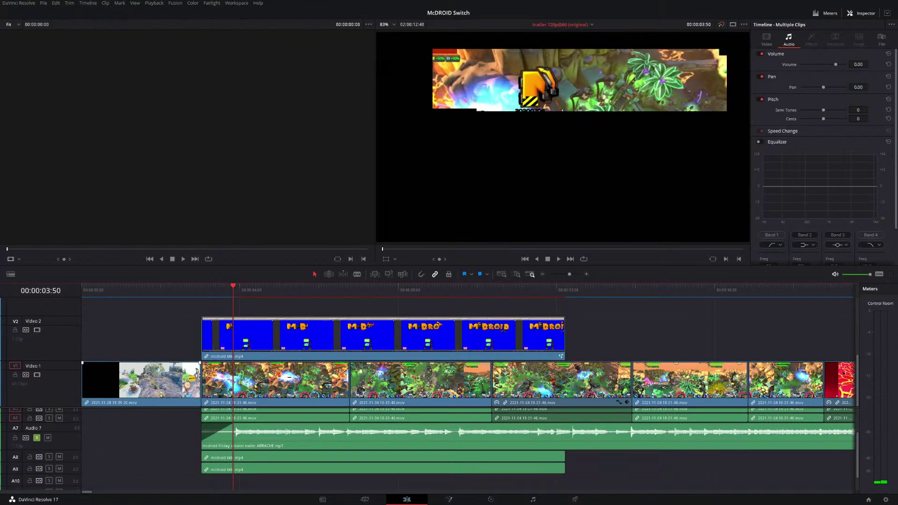
mouse_move(196, 374)
mouse_down()
mouse_move(181, 374)
mouse_move(199, 374)
mouse_up()
drag(202, 380, 132, 380)
key(Home)
key(space)
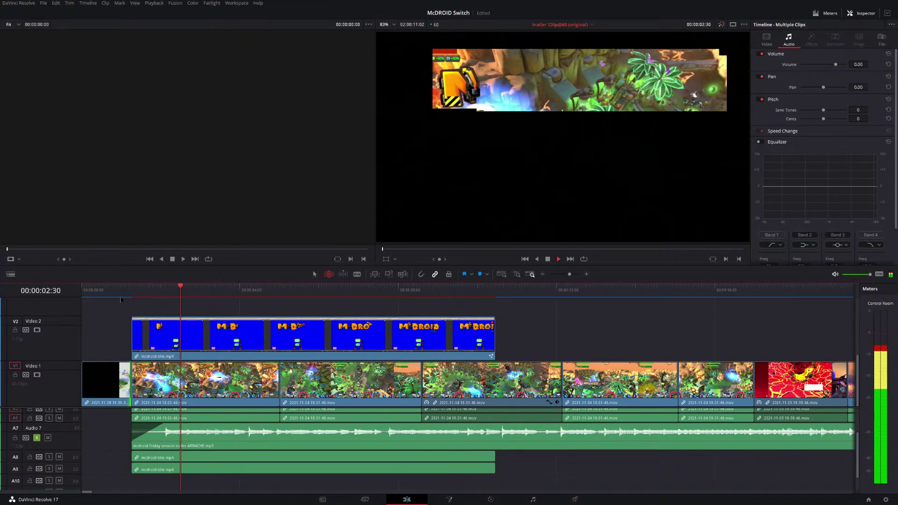
key(Home)
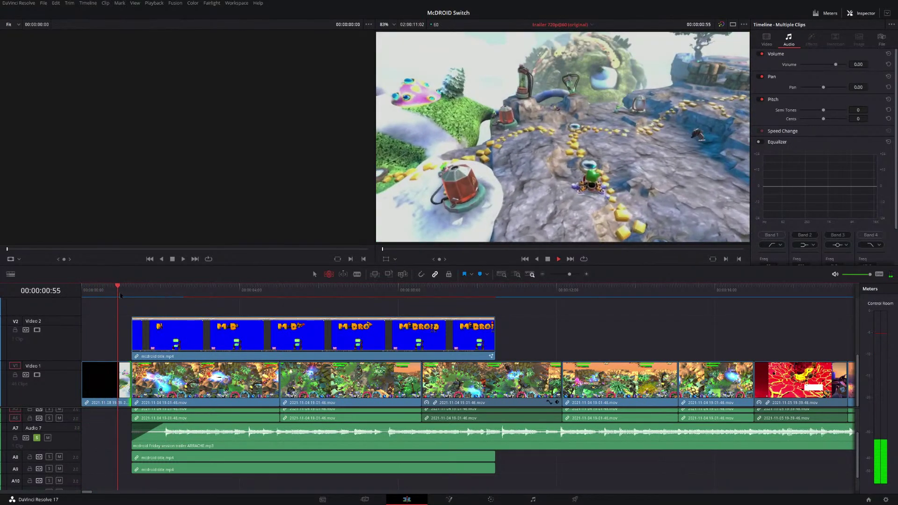
key(space)
key(Home)
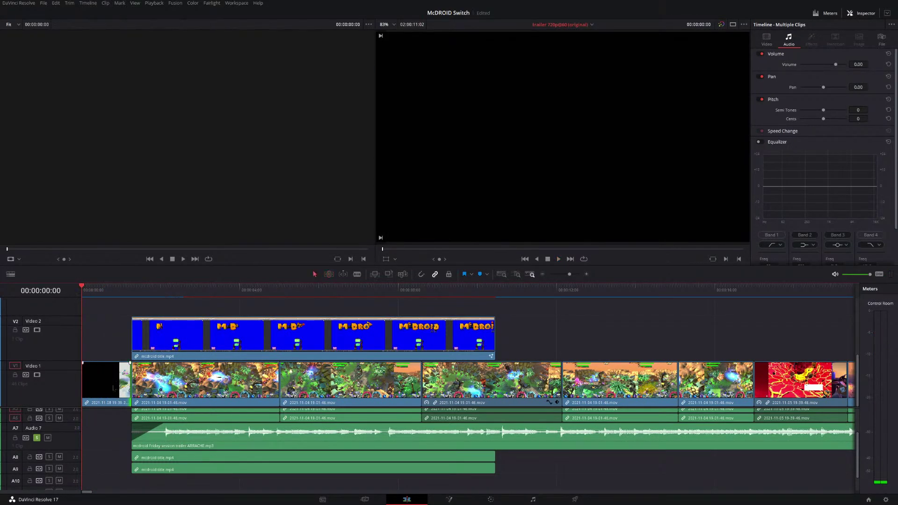
Flip the world map shot horizontally and play the opening.
click(113, 384)
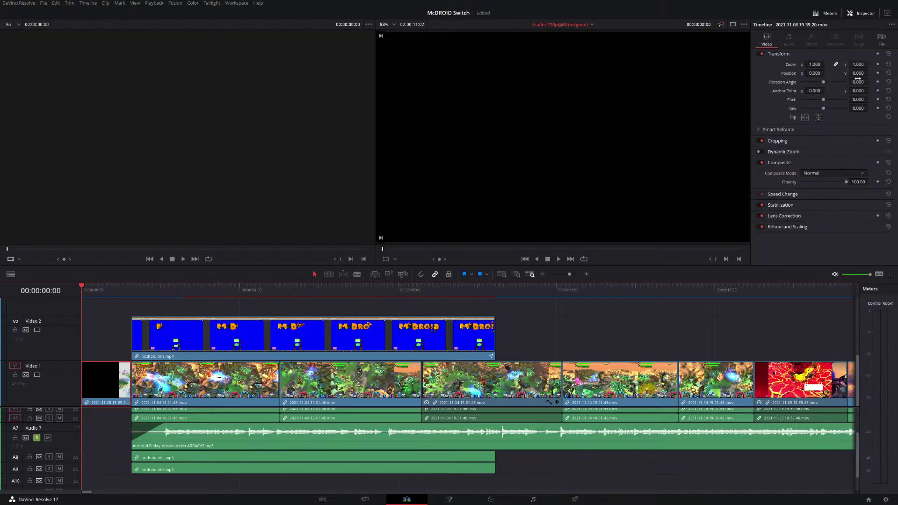
click(805, 118)
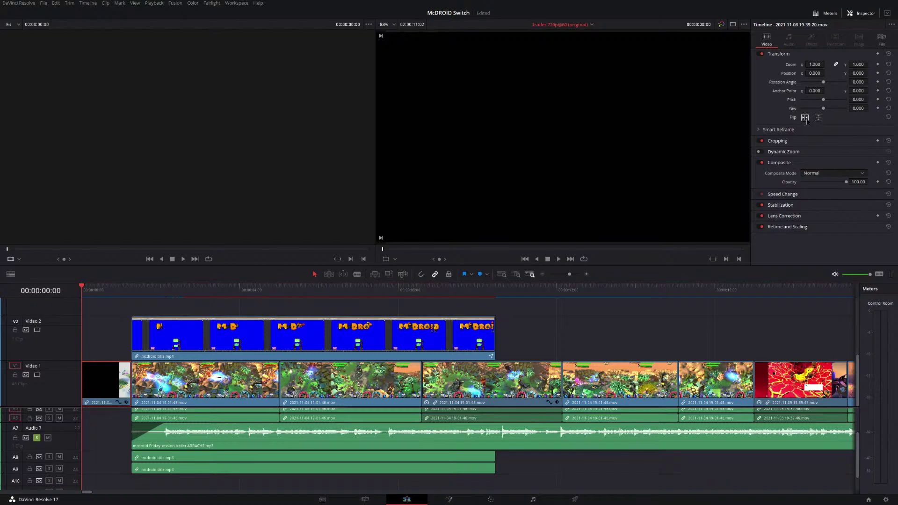
key(space)
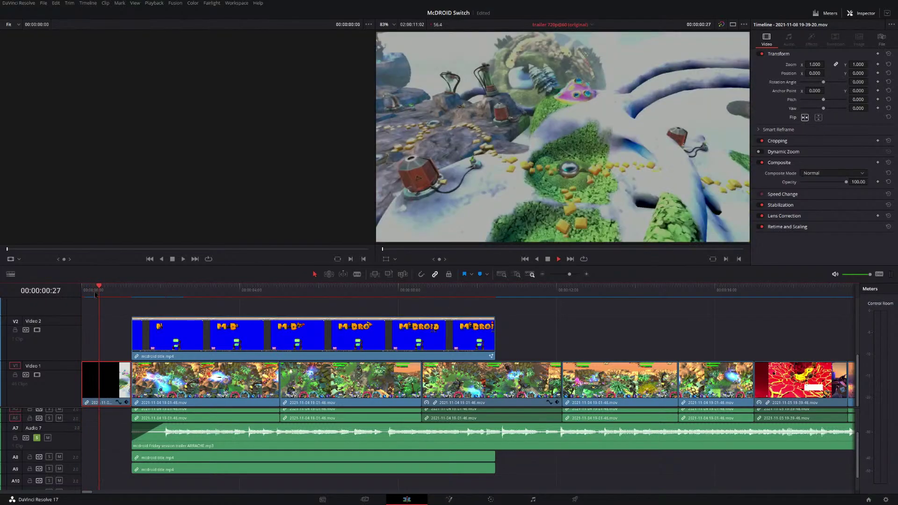
key(space)
Ripple-trim the world map shot's end further to about 00:00:00:40 and play the opening from the start.
scroll(174, 379, up, 2)
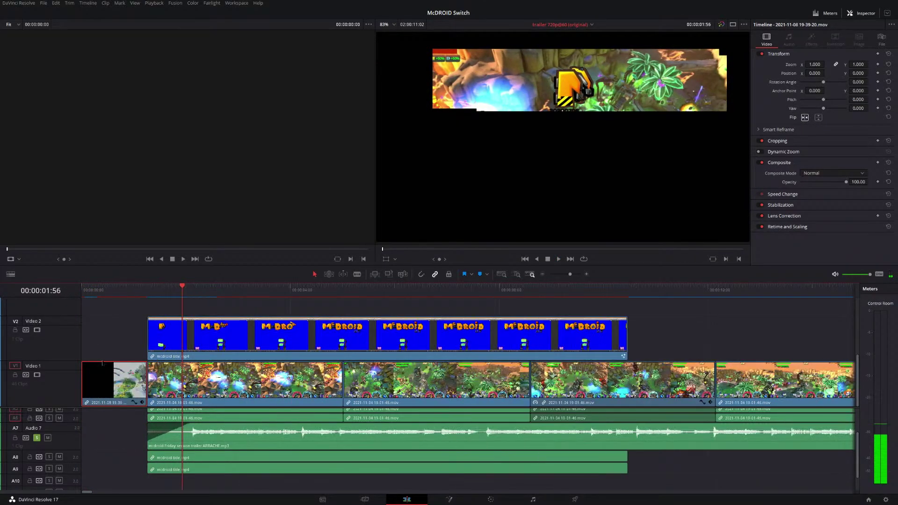
click(173, 375)
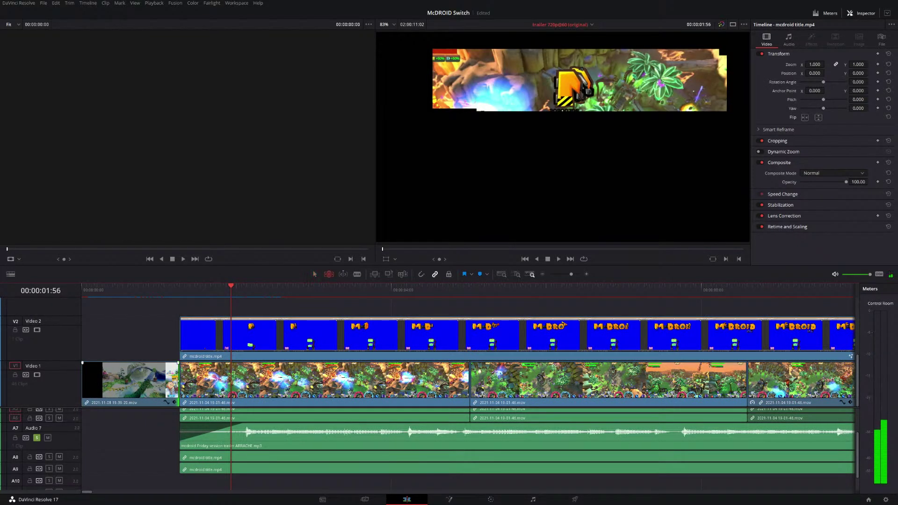
key(t)
drag(173, 379, 128, 383)
key(Home)
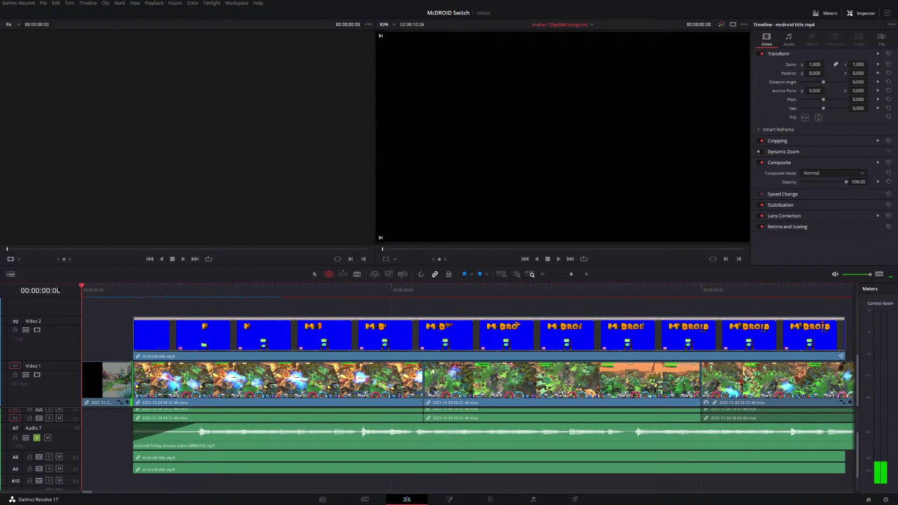
key(space)
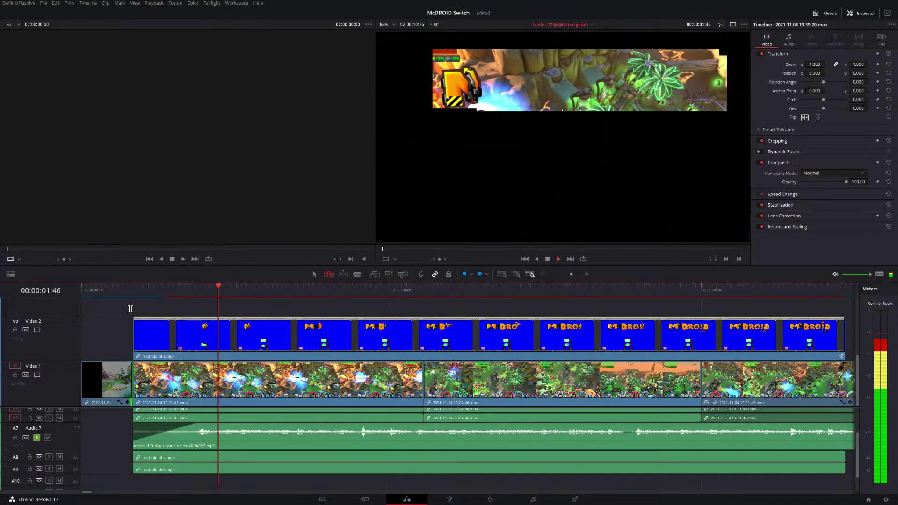
Replay the opening from 00:00:00:00 and scrub through the McDROID title's first frames to check the cut and the title's masking.
key(Home)
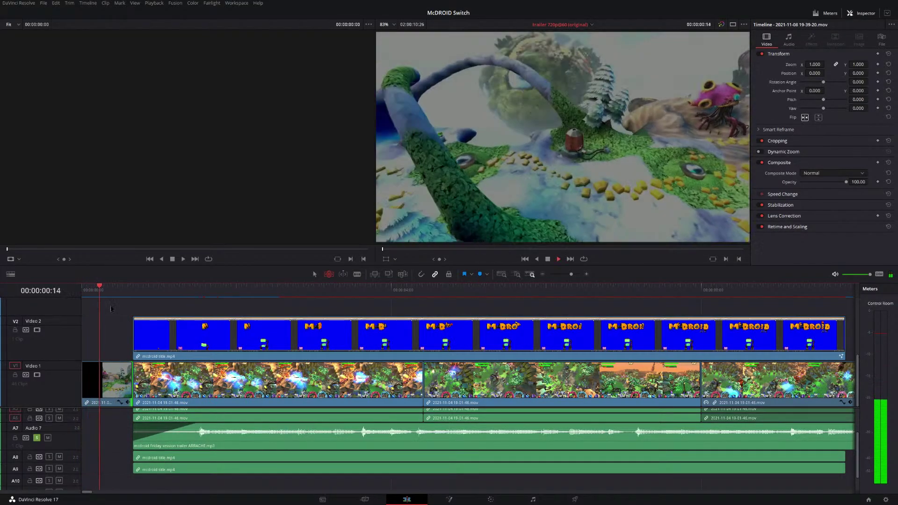
key(Home)
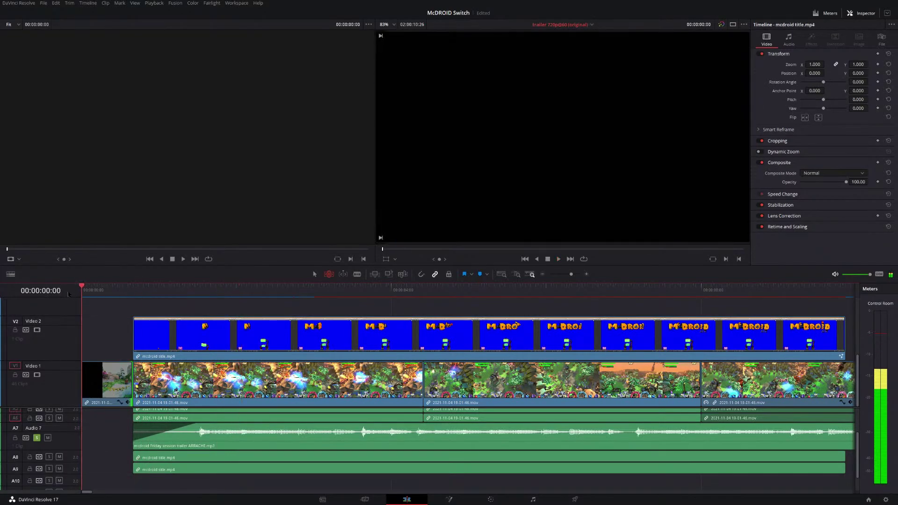
key(Home)
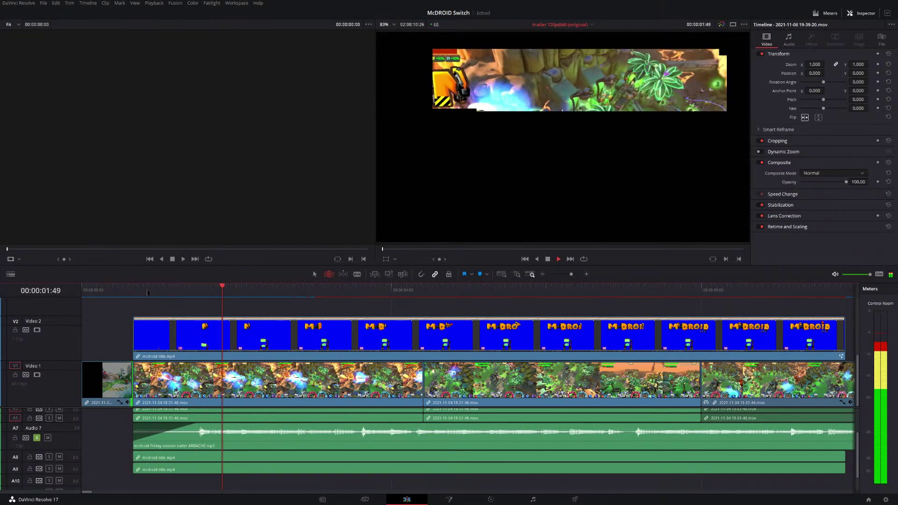
key(Home)
key(space)
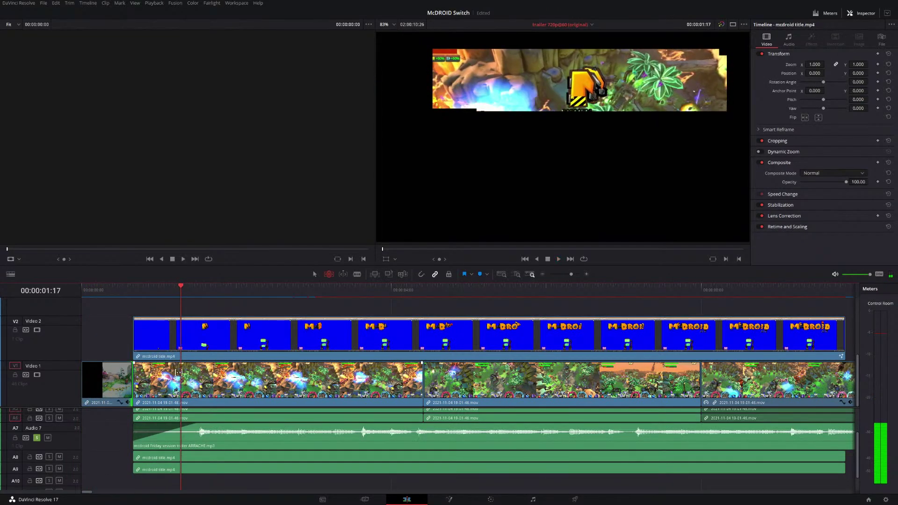
drag(229, 385, 257, 405)
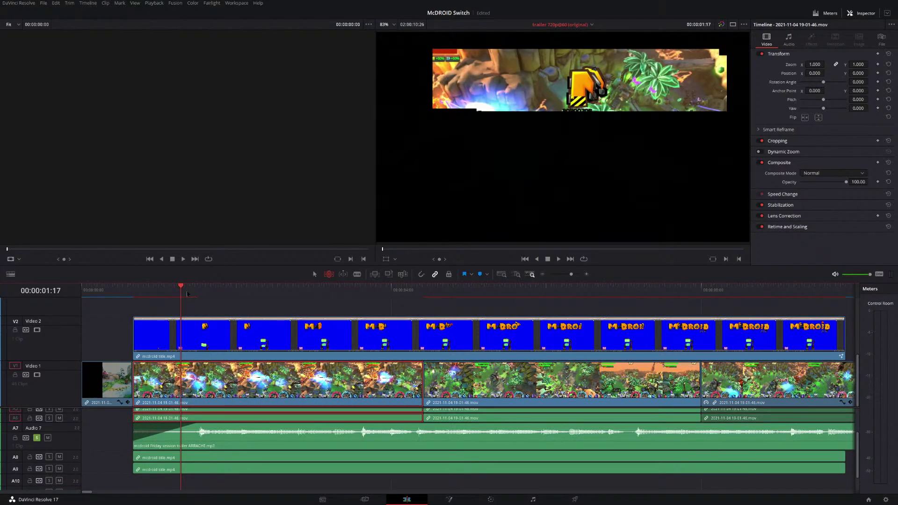
click(209, 290)
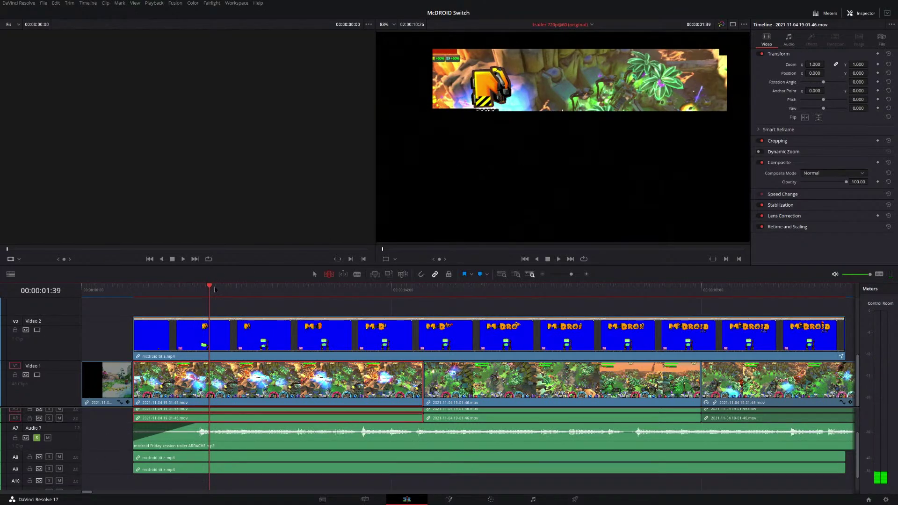
mouse_move(214, 289)
mouse_down()
mouse_move(160, 290)
mouse_move(217, 290)
mouse_move(211, 295)
mouse_up()
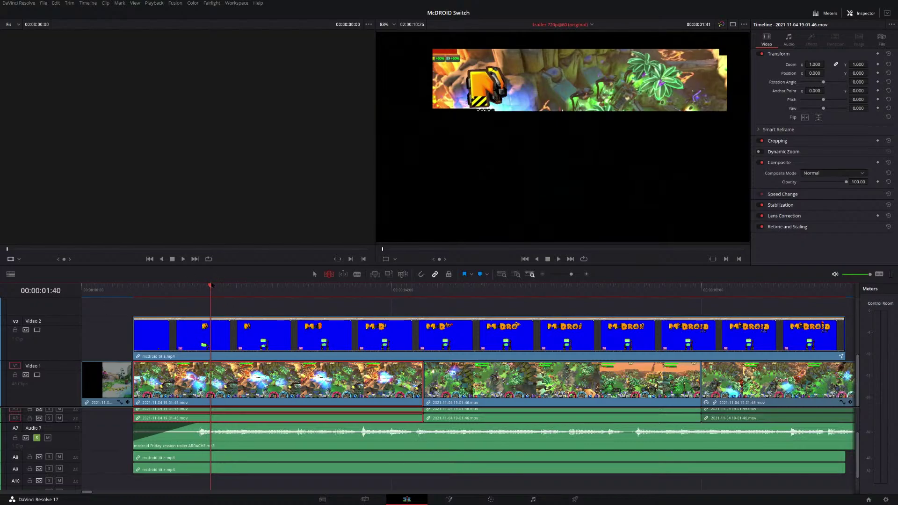
drag(211, 285, 92, 295)
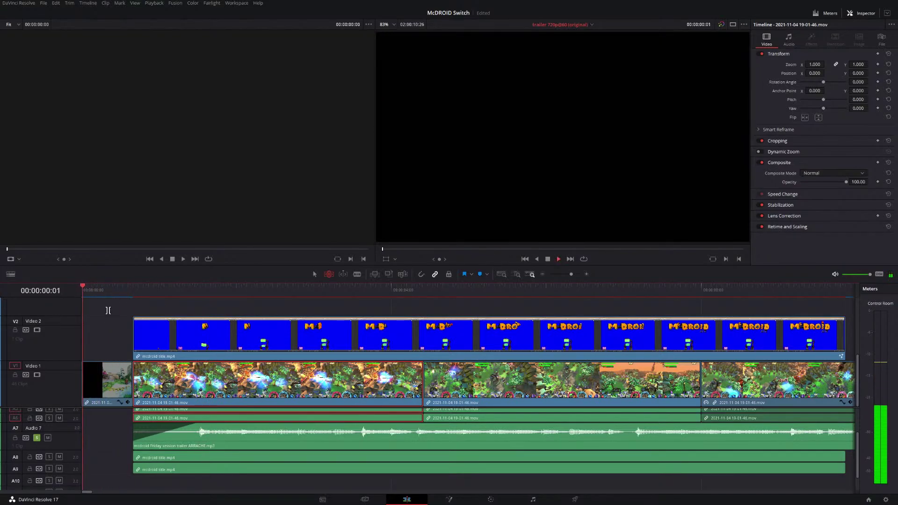
key(space)
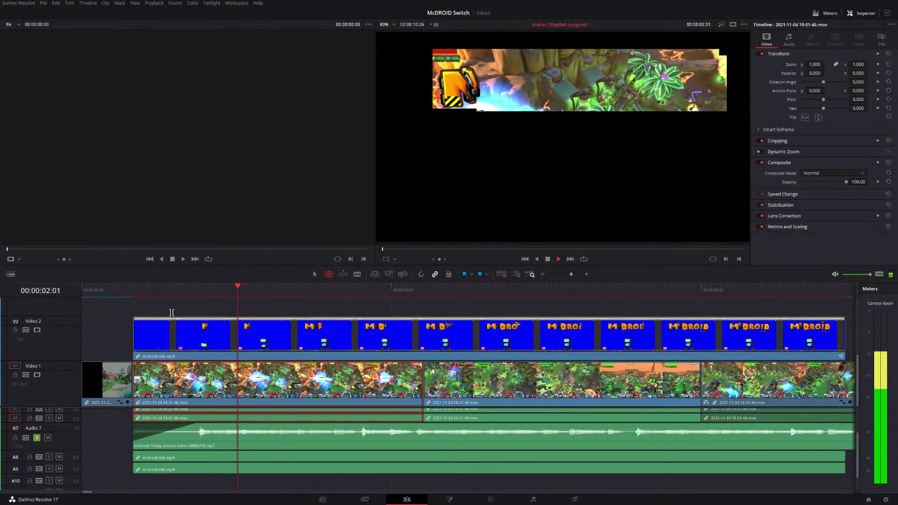
drag(114, 291, 148, 290)
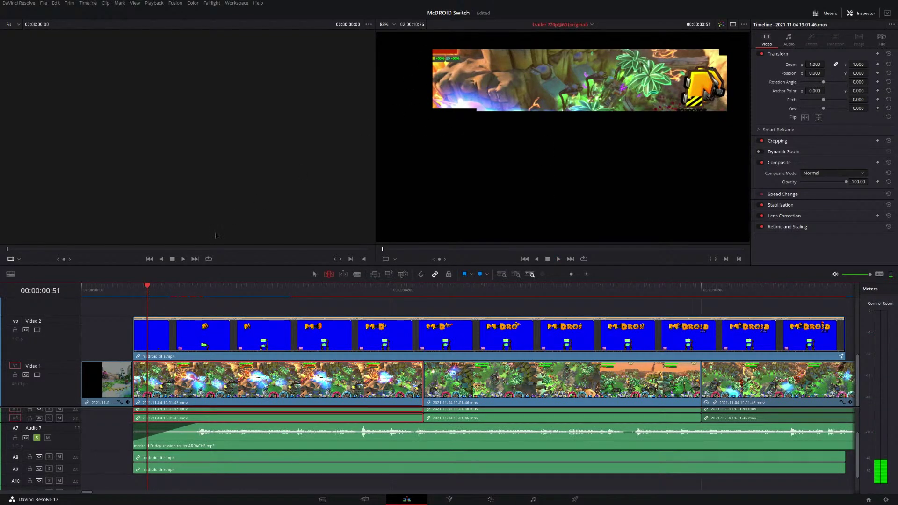
Open the McDROID title clip's Fusion composition and select the MediaIn1 node fed by the rectangle masks.
click(455, 500)
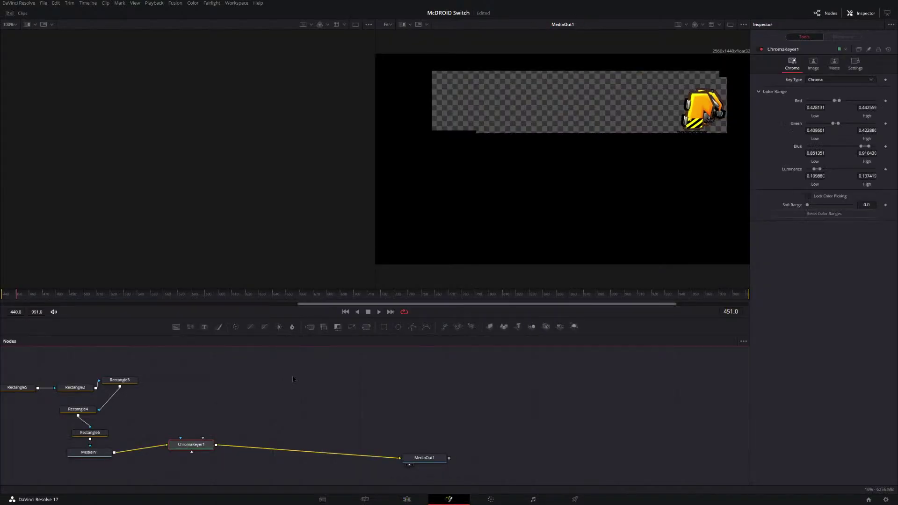
drag(173, 403, 373, 392)
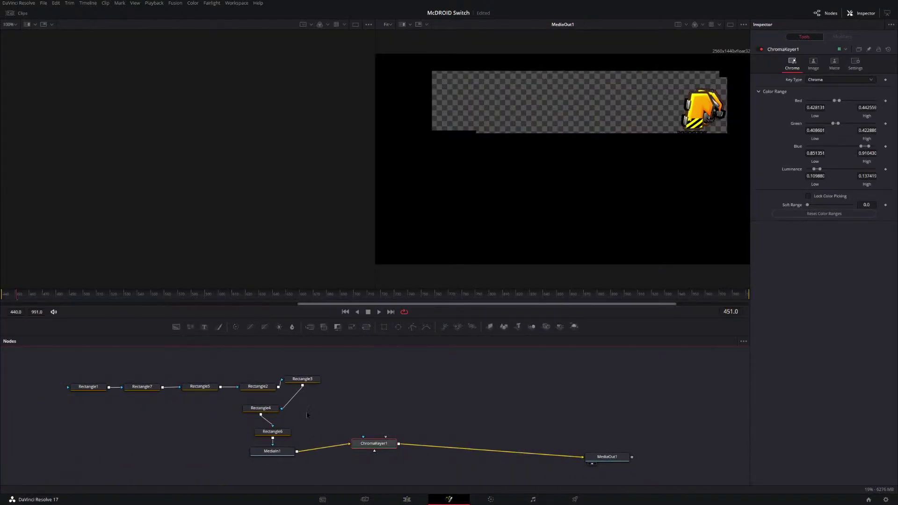
drag(27, 367, 326, 438)
click(281, 454)
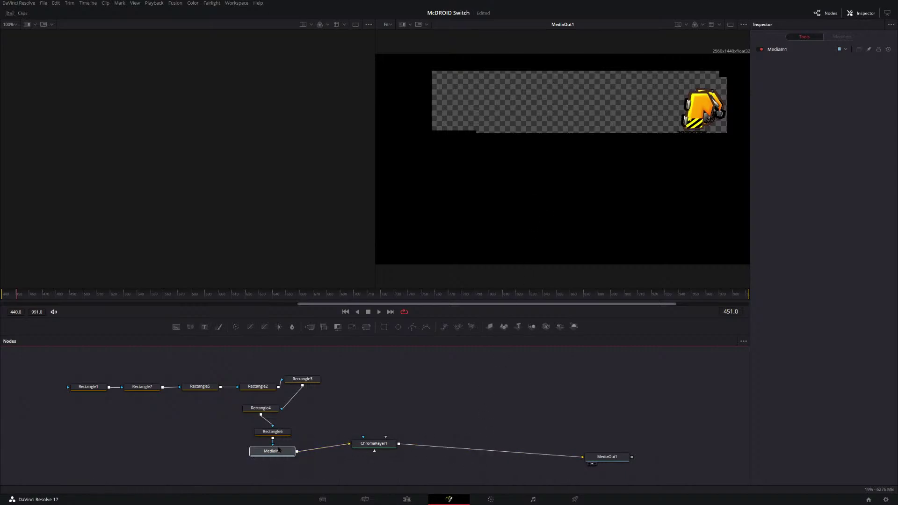
mouse_move(296, 452)
click(272, 451)
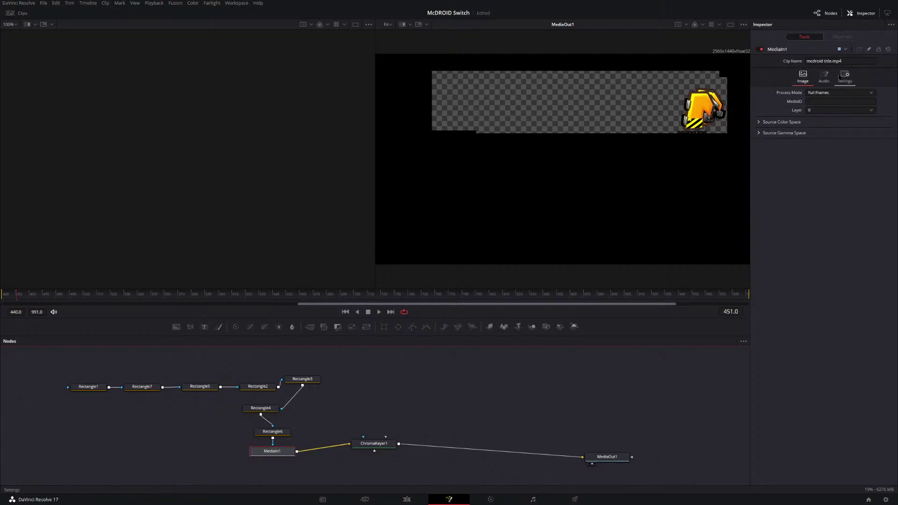
Look through MediaIn1's mask, audio, source color space, source gamma space and process mode settings.
click(839, 78)
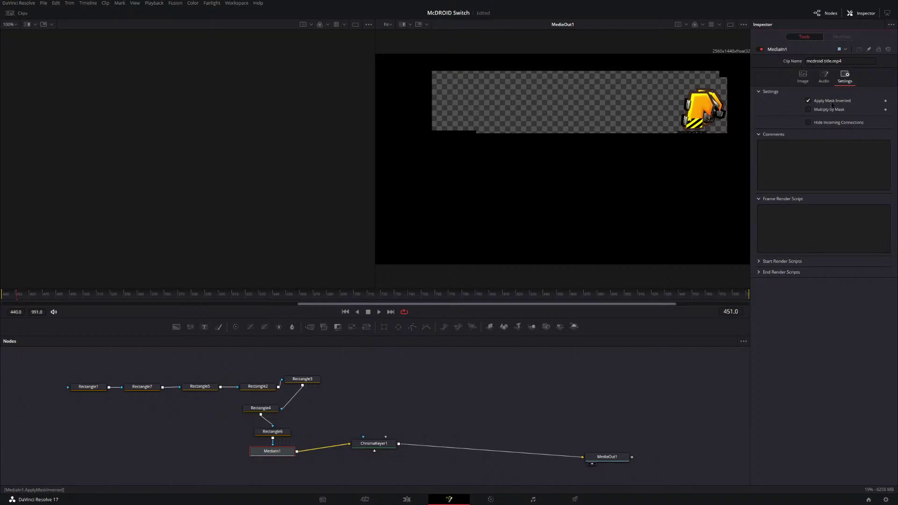
click(844, 126)
click(839, 135)
click(823, 76)
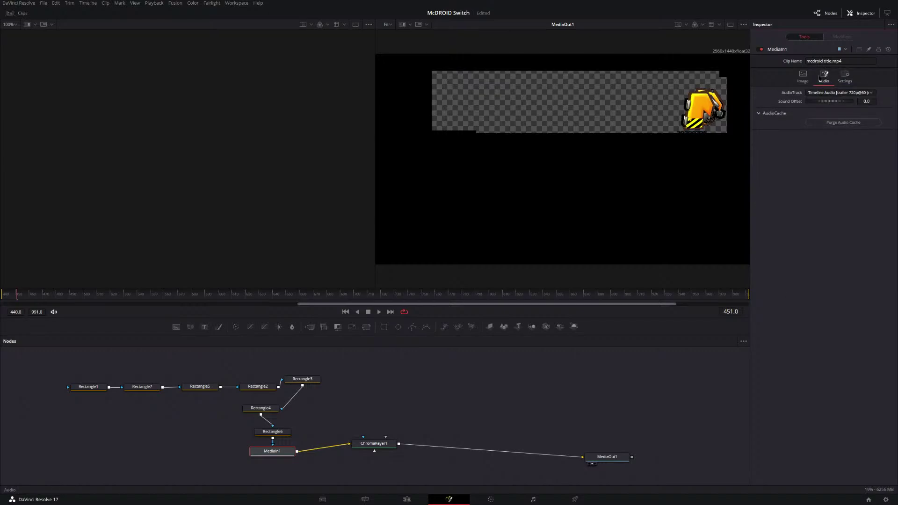
click(803, 76)
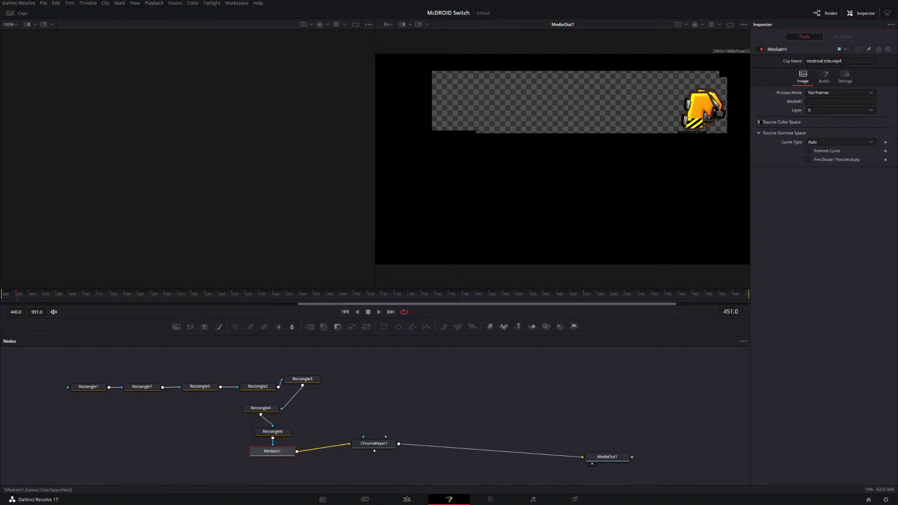
click(760, 122)
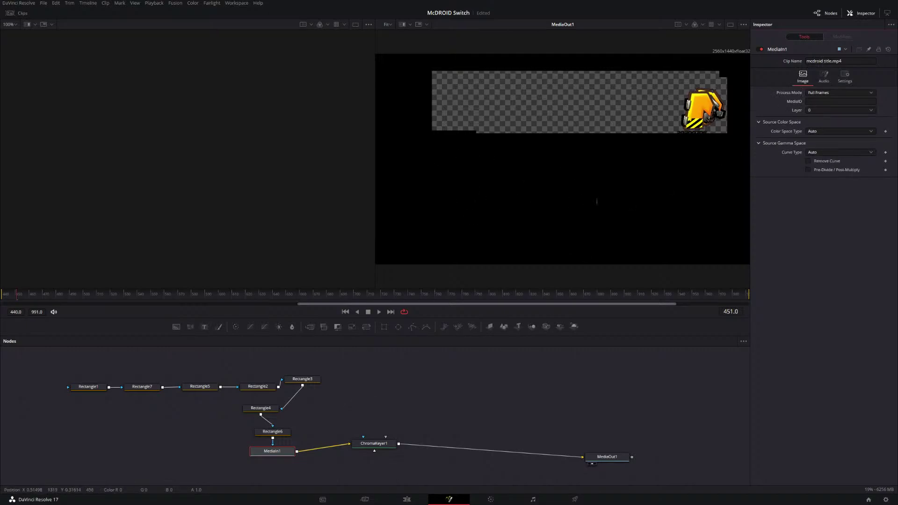
click(808, 161)
click(809, 162)
click(838, 93)
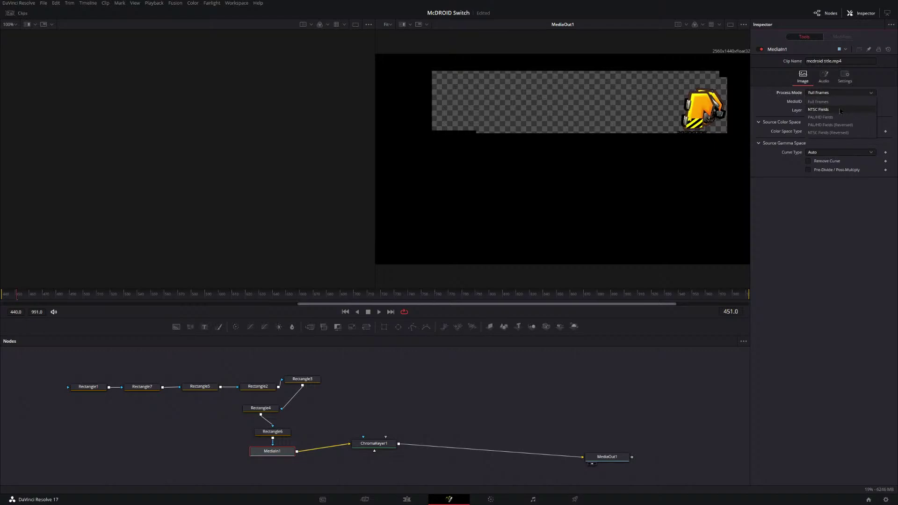
click(824, 102)
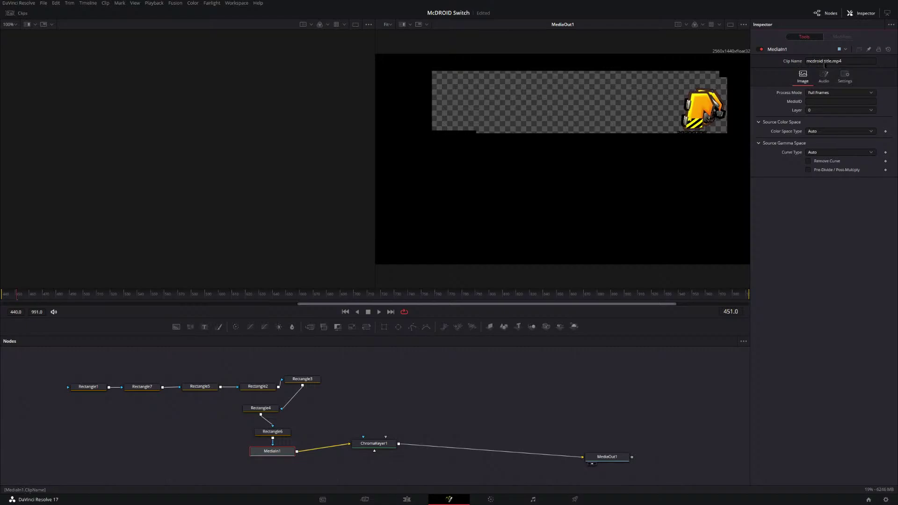
View the Rectangle6 mask output, then show MediaOut1 in the second viewer with the first viewer empty.
click(261, 439)
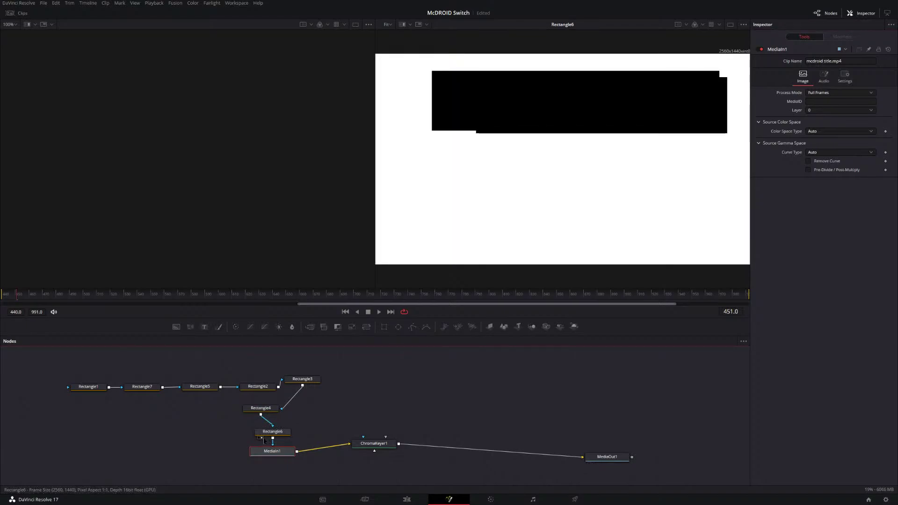
click(262, 438)
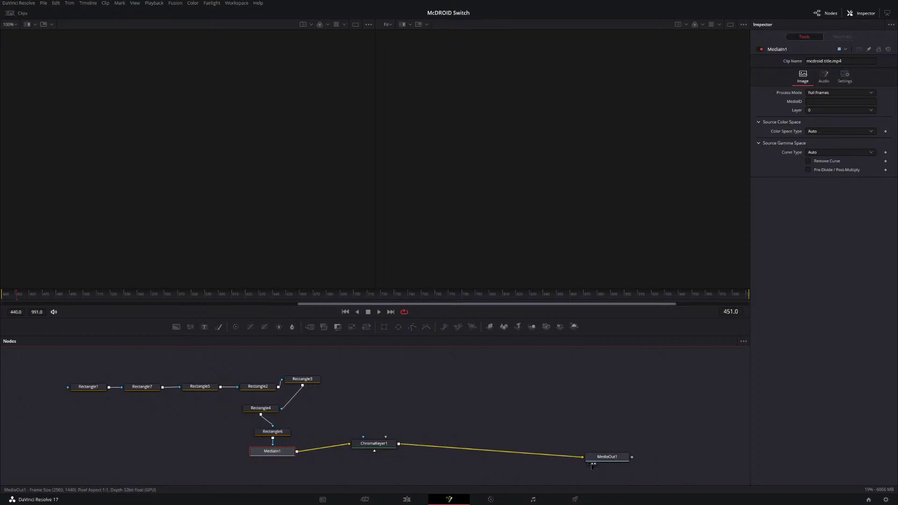
click(590, 465)
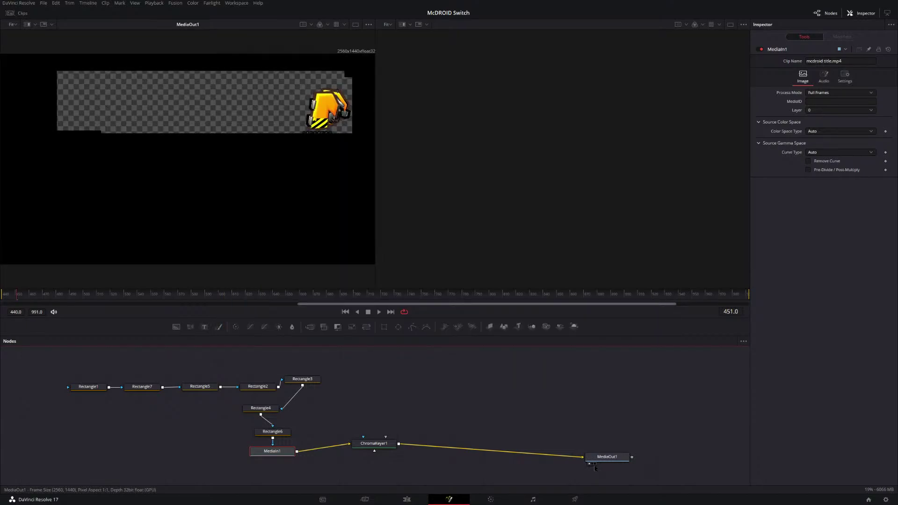
click(594, 467)
click(592, 463)
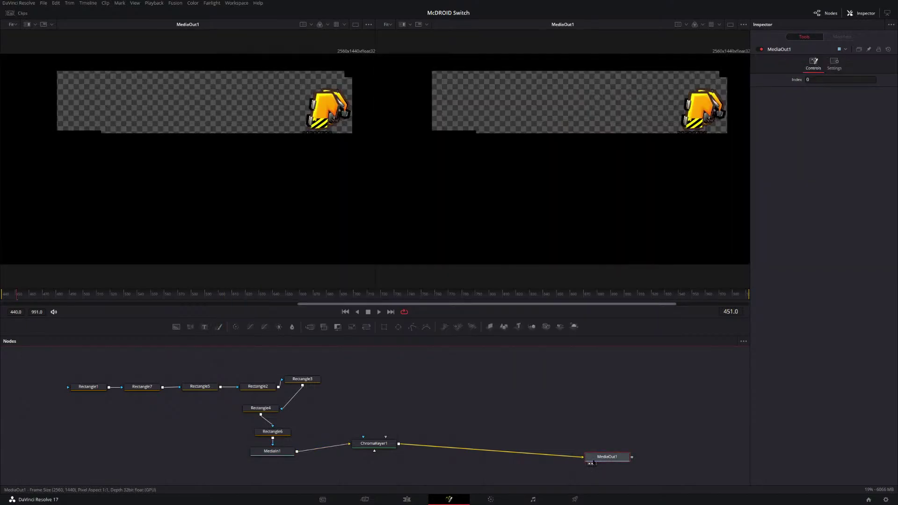
click(590, 464)
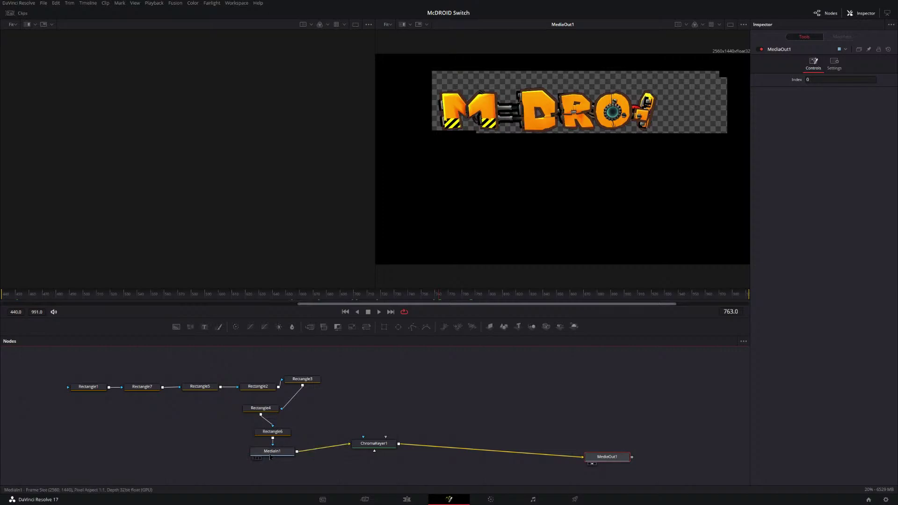
Show MediaIn1 in the first viewer and MediaOut1 in the second to compare the title before and after keying.
click(270, 456)
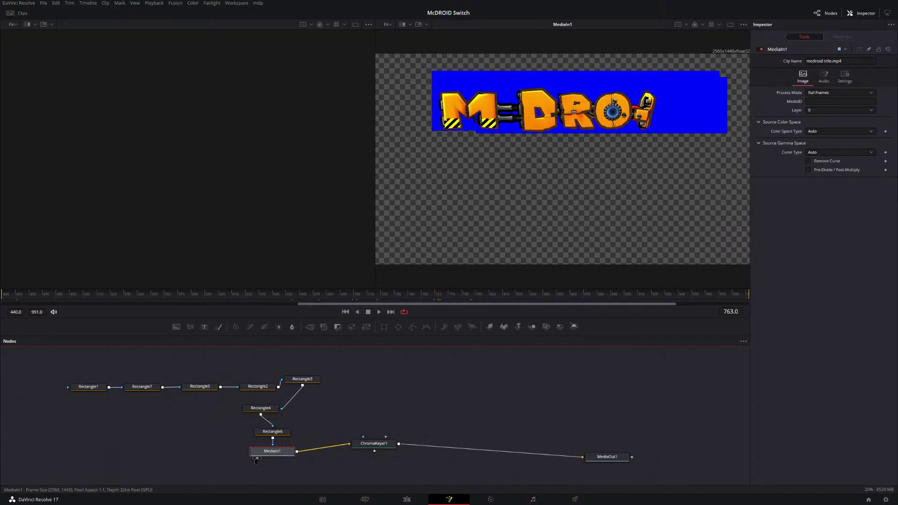
click(255, 459)
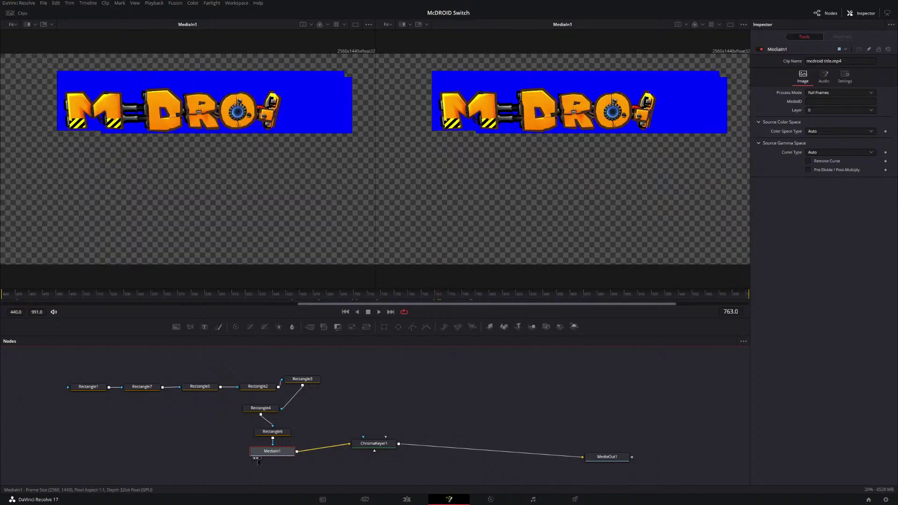
click(593, 464)
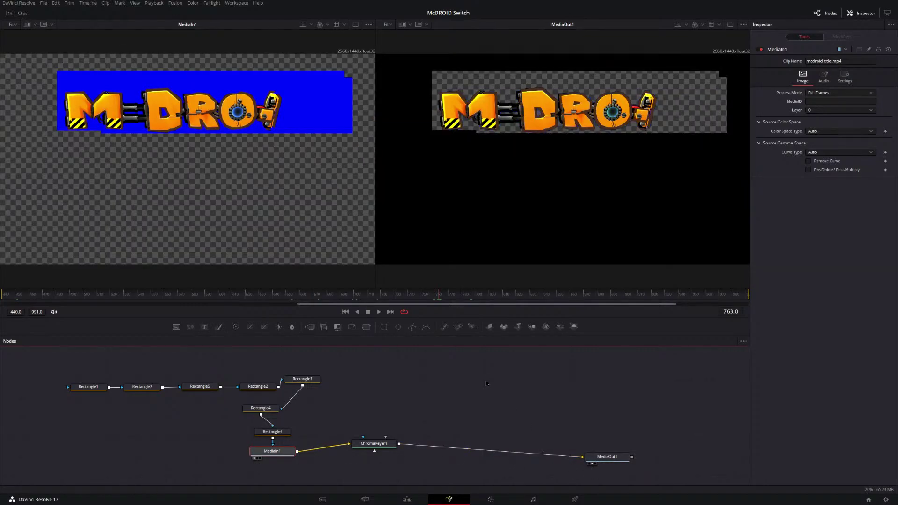
key(1)
key(2)
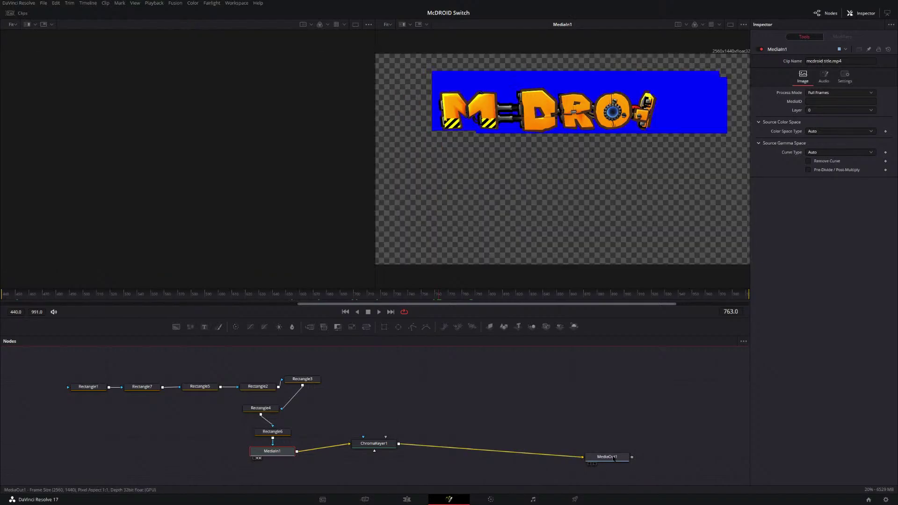
key(2)
key(2)
key(2)
key(2)
key(1)
key(1)
key(1)
click(614, 457)
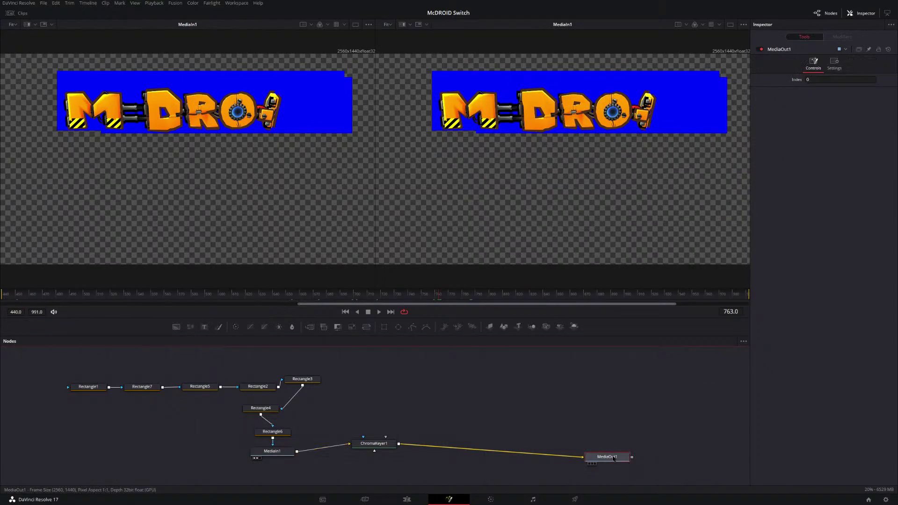
key(2)
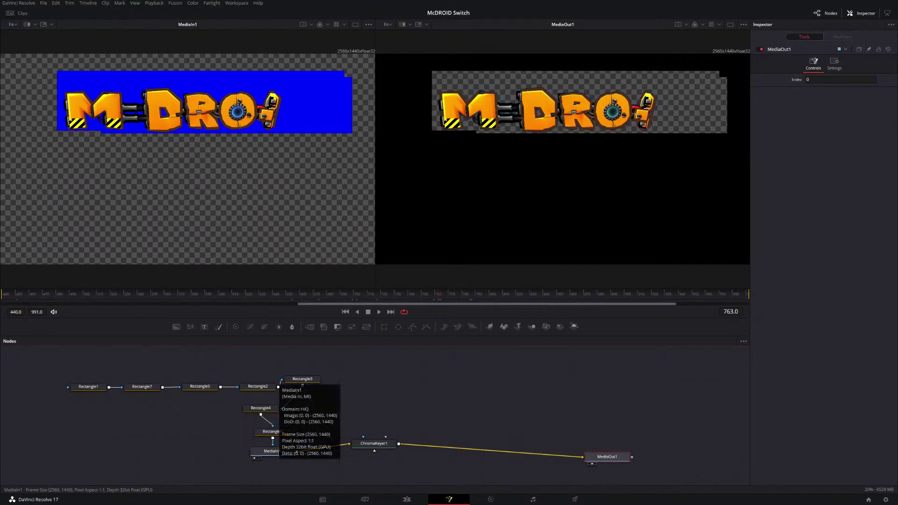
Move the MediaOut1 node close beside ChromaKeyer1 to tidy the node graph.
click(276, 452)
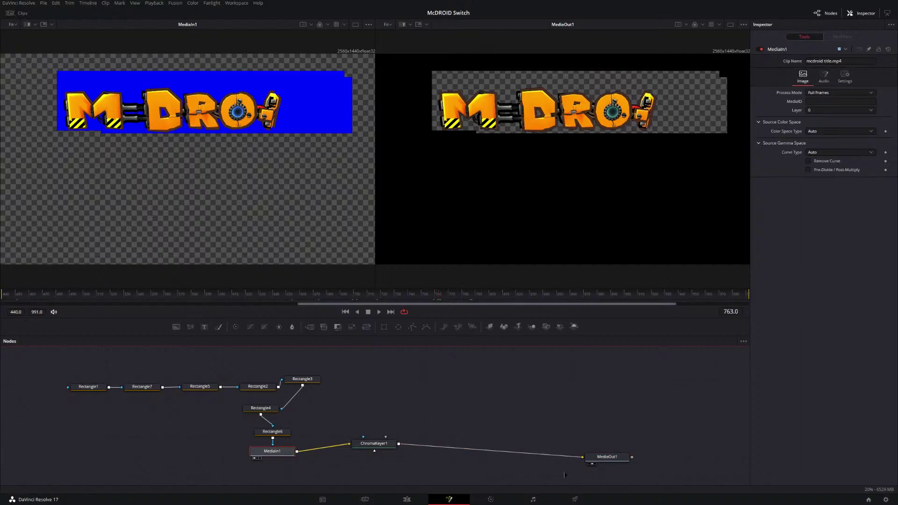
drag(603, 458, 447, 443)
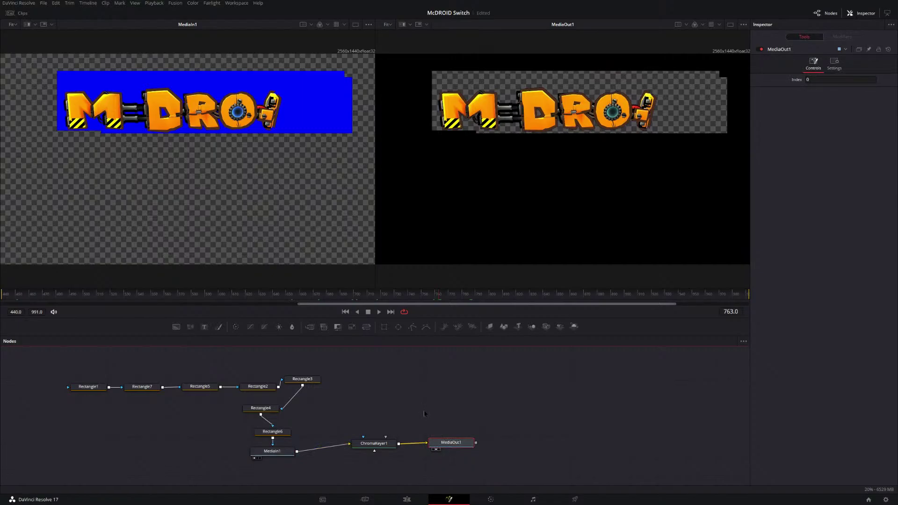
scroll(350, 406, left, 2)
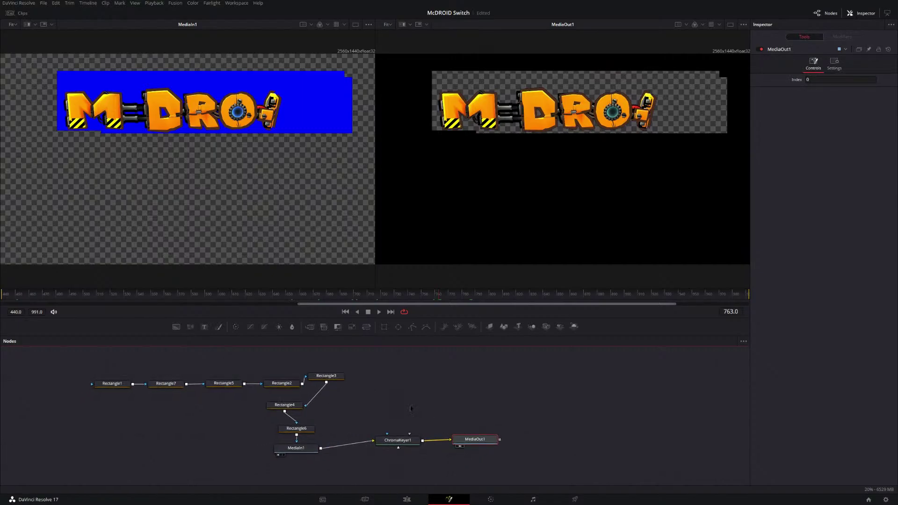
Scrub back to the title's early frames around 500 and compare the masked source with the keyed output.
drag(435, 298, 300, 306)
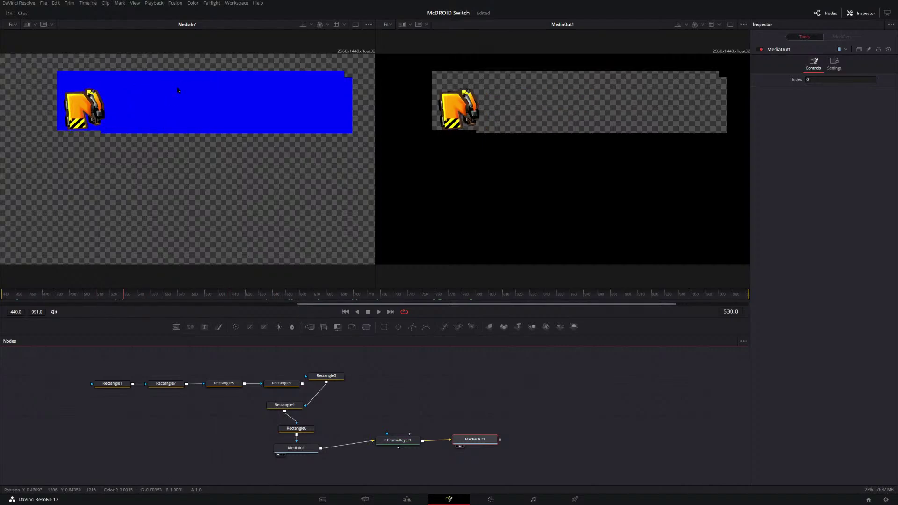
drag(123, 296, 78, 298)
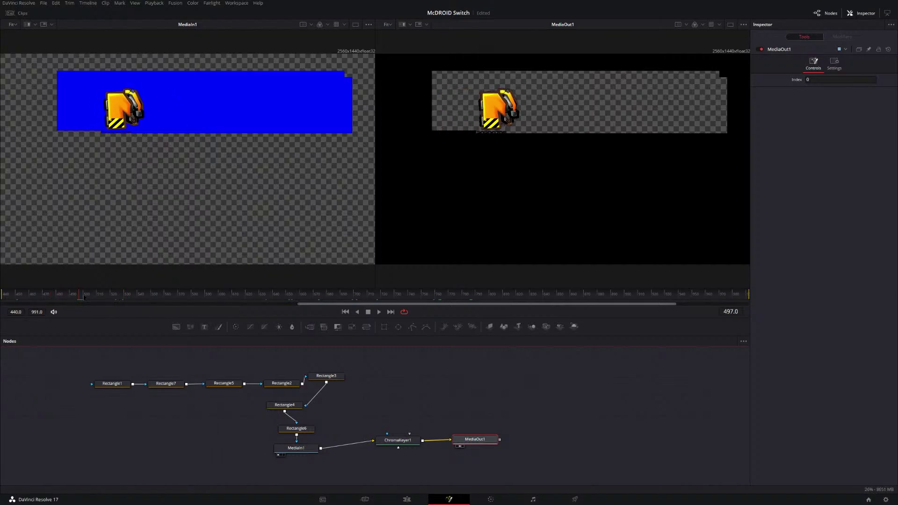
click(771, 315)
key(Right)
key(Right)
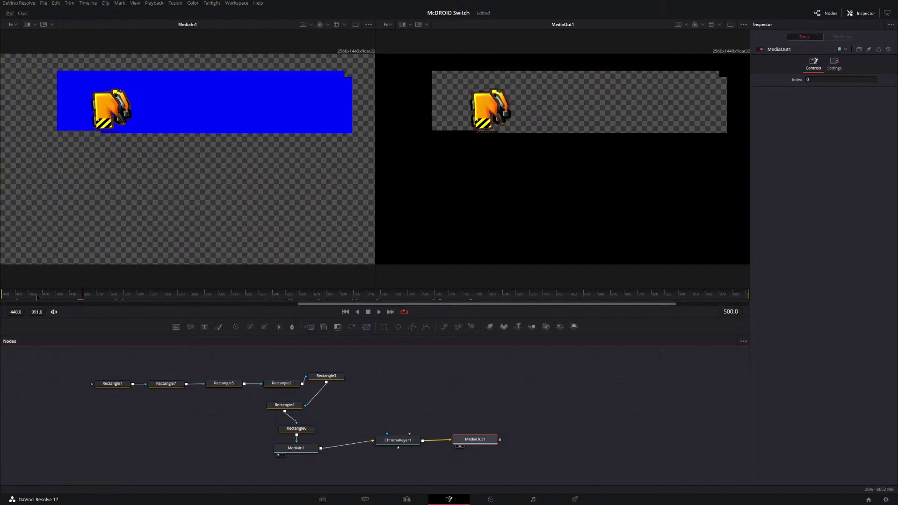
key(Left)
key(Left)
key(Left)
key(Left)
key(Left)
key(Left)
key(Left)
key(Left)
key(Left)
key(Left)
key(Left)
key(Left)
key(Left)
key(Left)
key(Left)
key(Left)
key(Left)
key(Left)
key(Left)
key(Left)
Step forward through the title animation to about frame 601, checking the mask edges and the key around the letters.
key(Right)
key(Right)
key(Right)
key(Right)
key(Right)
key(Right)
key(Right)
key(Right)
key(Right)
key(Right)
key(Right)
key(Right)
key(Right)
key(Right)
key(Right)
key(Right)
key(Right)
key(Right)
key(Right)
key(Right)
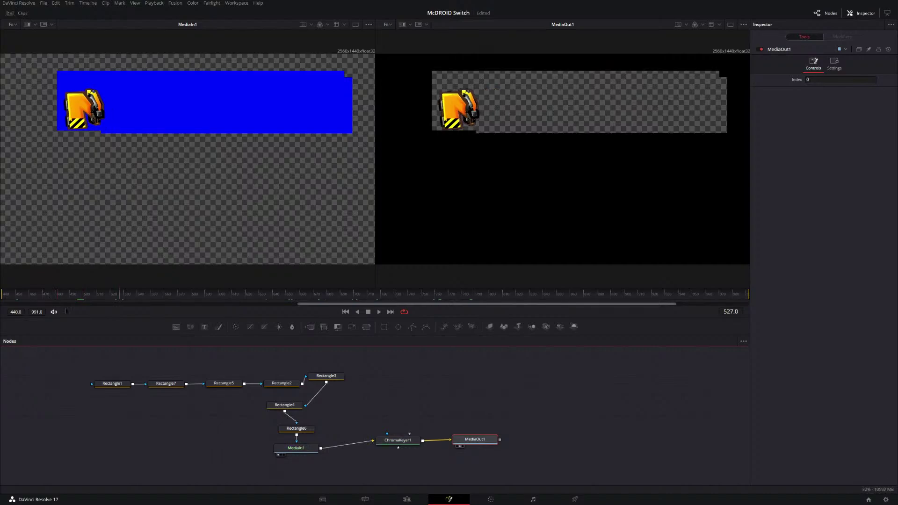
key(Right)
key(Right)
key(Right)
key(Right)
key(Right)
key(Right)
key(Right)
key(Right)
key(Right)
key(Right)
key(Right)
key(Right)
key(Right)
key(Right)
key(Right)
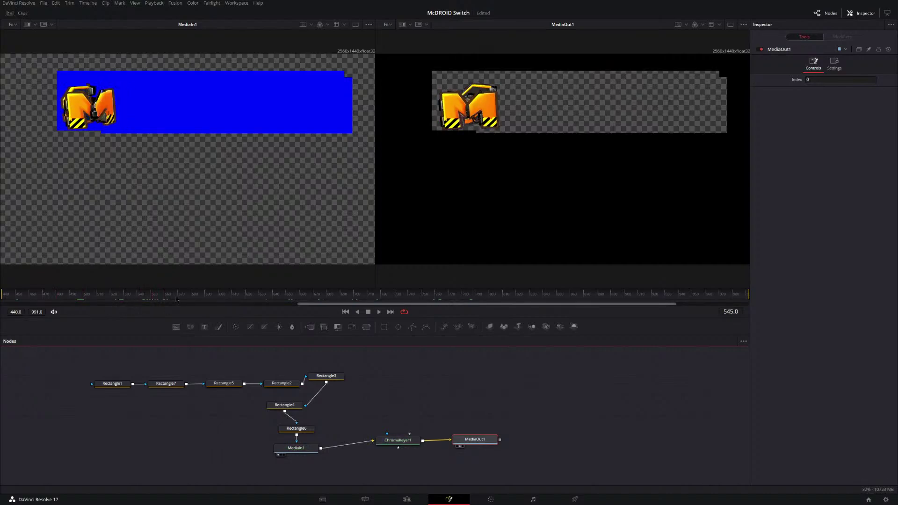
key(Right)
key(Right)
key(Right)
key(Right)
key(Right)
key(Right)
key(Right)
key(Right)
key(Right)
key(Right)
key(Right)
key(Right)
key(Right)
key(Right)
key(Right)
key(Right)
key(Right)
key(Right)
key(Right)
key(Right)
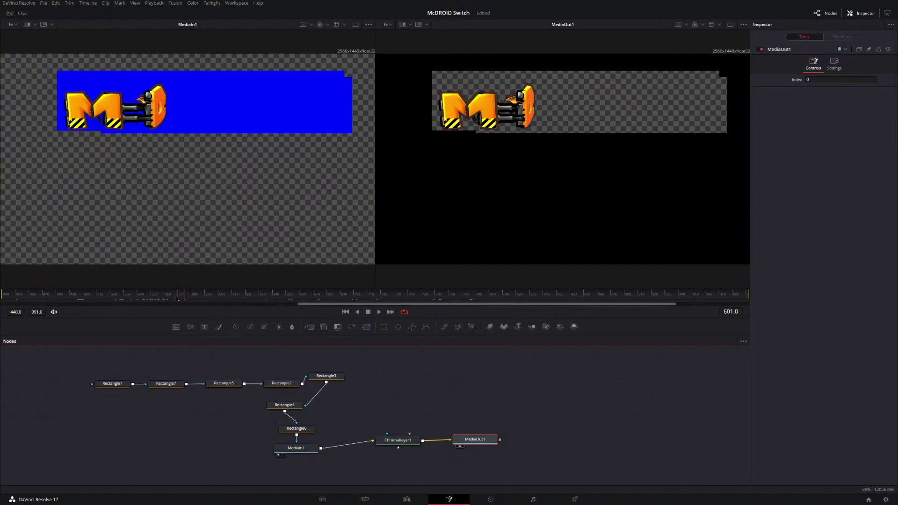
Check the playback options and step back through the title animation to about frame 534.
click(154, 2)
click(166, 12)
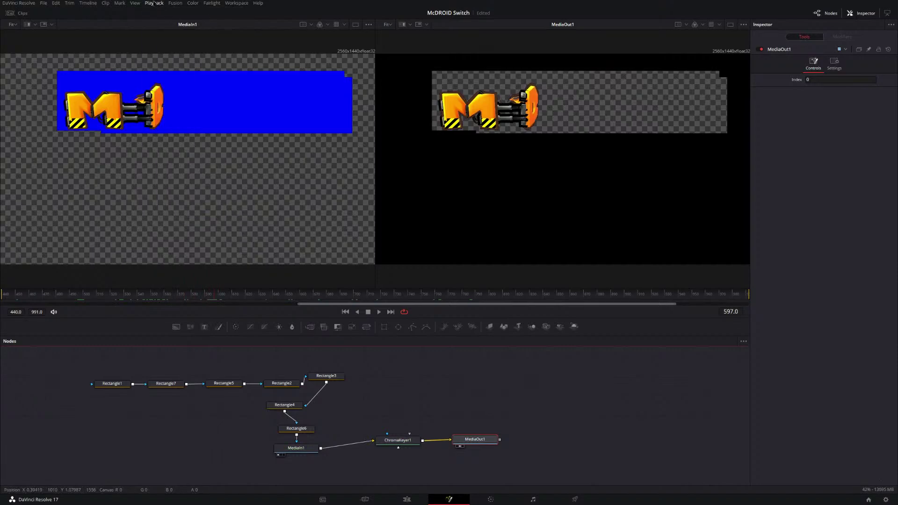
click(154, 3)
click(173, 18)
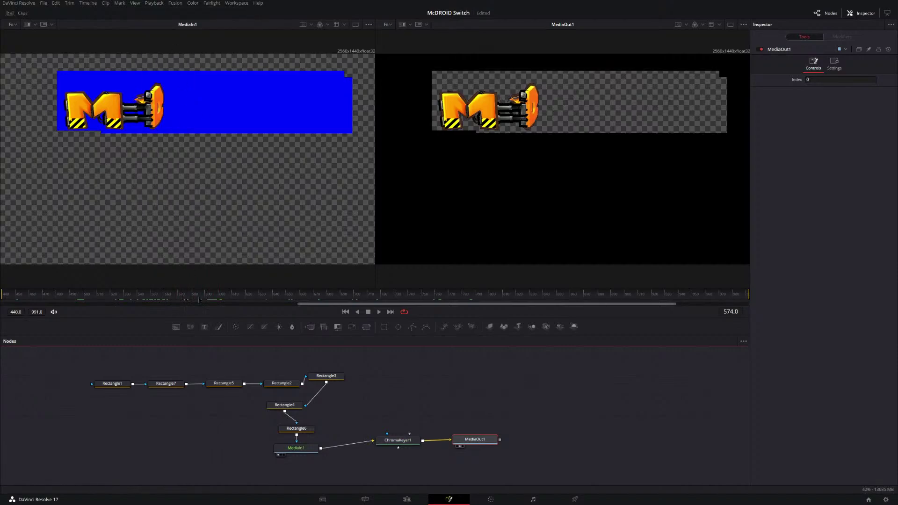
key(Left)
key(Left)
key(Left)
key(Left)
key(Left)
key(Left)
key(Left)
key(Left)
key(Left)
key(Left)
key(Left)
key(Left)
key(Left)
key(Left)
key(Left)
key(Left)
key(Left)
key(Left)
key(Left)
key(Left)
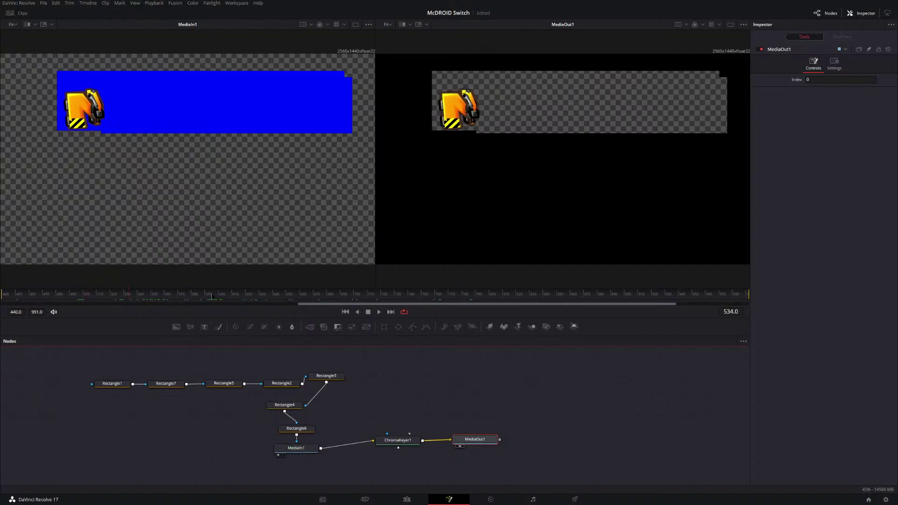
Step forward through the title animation from frame 534, comparing the masked source with the keyed output.
key(Right)
key(Right)
key(Right)
key(Right)
key(Right)
key(Right)
key(Right)
key(Right)
key(Right)
key(Right)
key(Right)
key(Right)
key(Right)
key(Right)
key(Right)
key(Right)
key(Right)
key(Right)
key(Right)
key(Right)
Look through the playback options and step back and forth between about frames 507 and 593 to examine the title's masked letters.
click(154, 3)
click(129, 16)
key(Left)
key(Left)
key(Left)
key(Left)
key(Left)
key(Left)
key(Left)
key(Left)
key(Left)
click(154, 3)
click(175, 17)
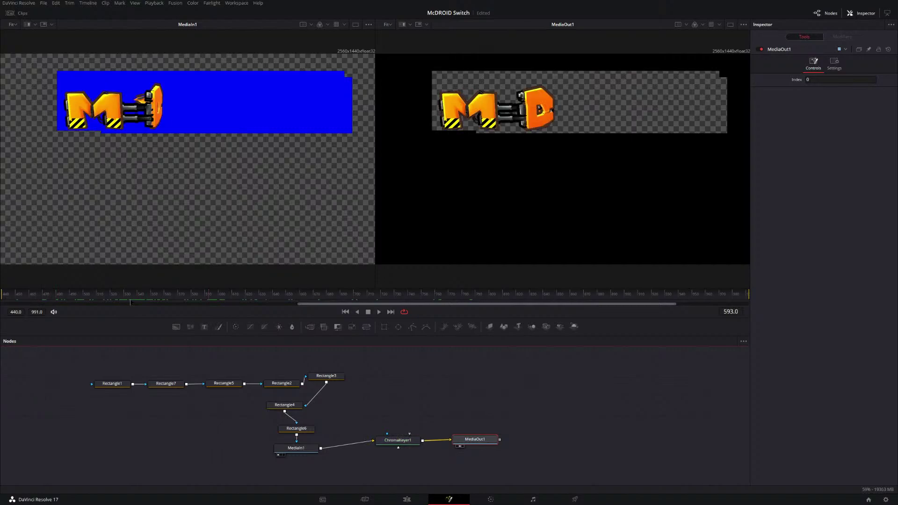
click(154, 4)
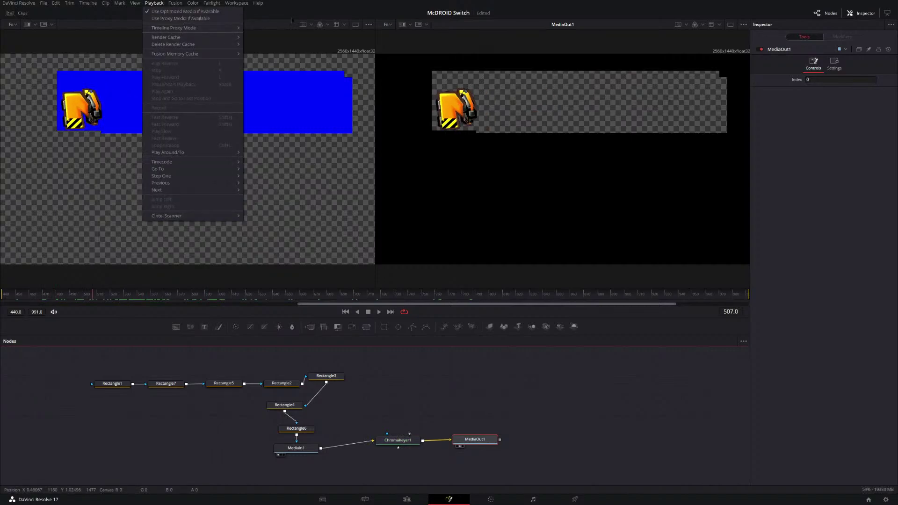
click(245, 197)
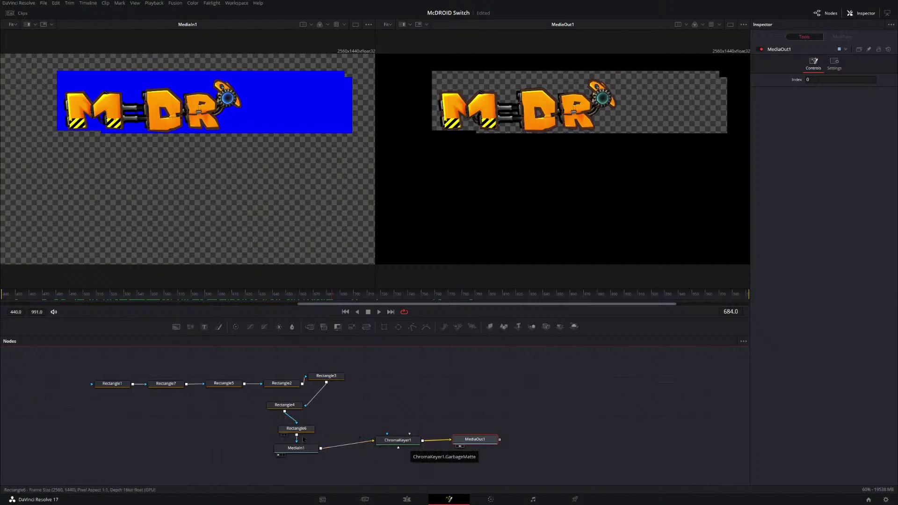
Move the Rectangle6 mask connection from MediaIn1 to ChromaKeyer1.
drag(297, 434, 410, 434)
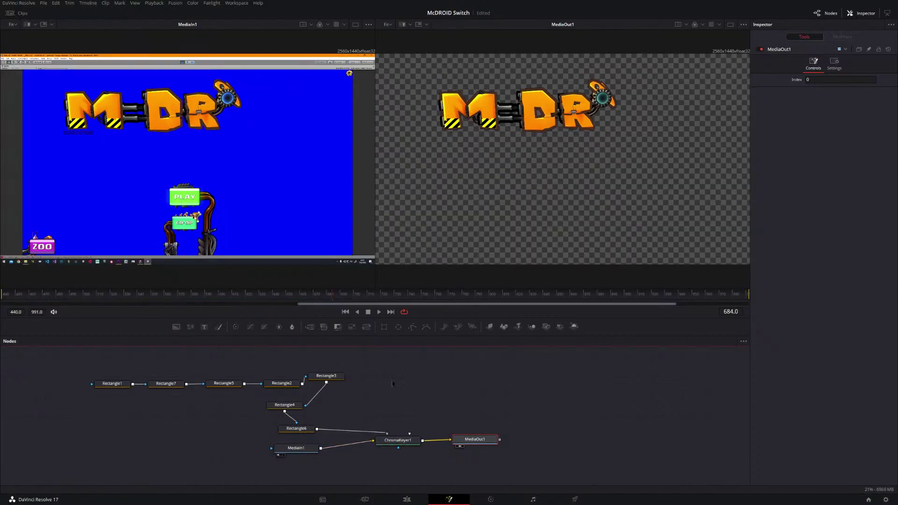
Return to the Edit page and play the title's first letters back and forth over the gameplay, roughly between 00:00:01:33 and 00:00:04:20.
click(406, 500)
key(j)
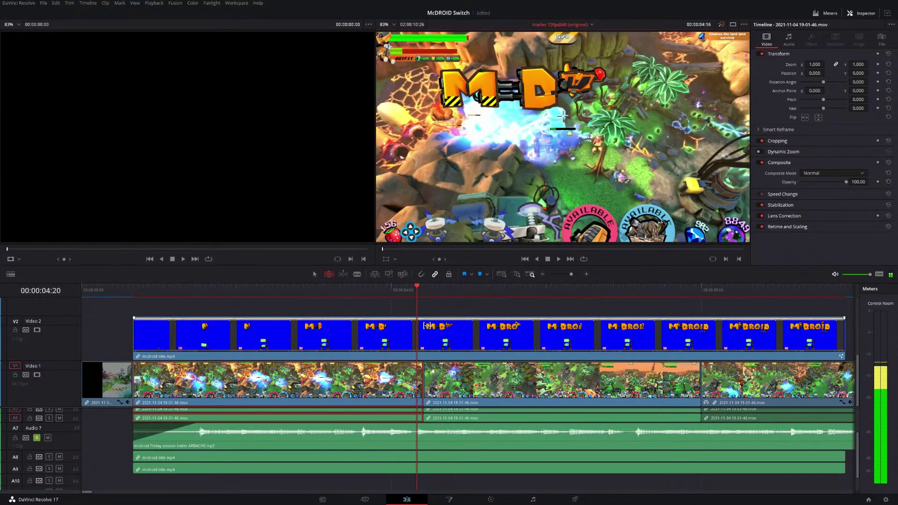
key(k)
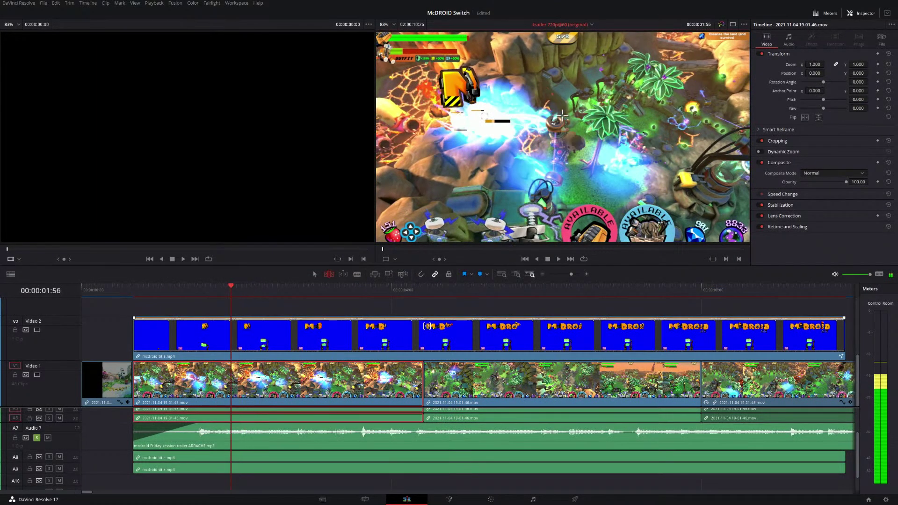
key(k)
key(l)
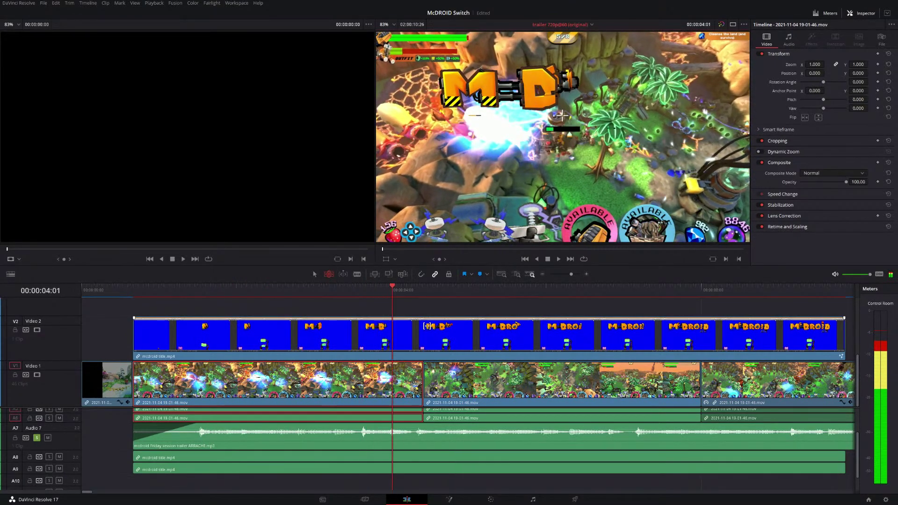
key(j)
key(j)
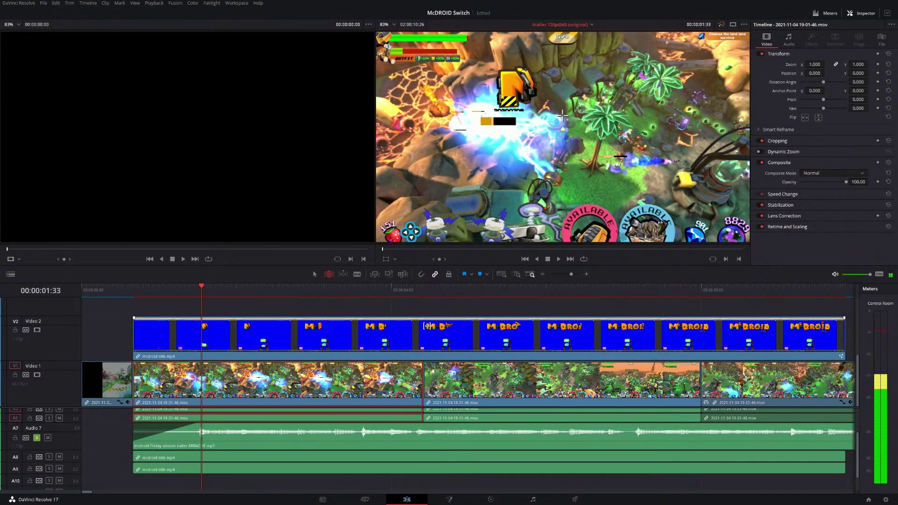
key(l)
key(l)
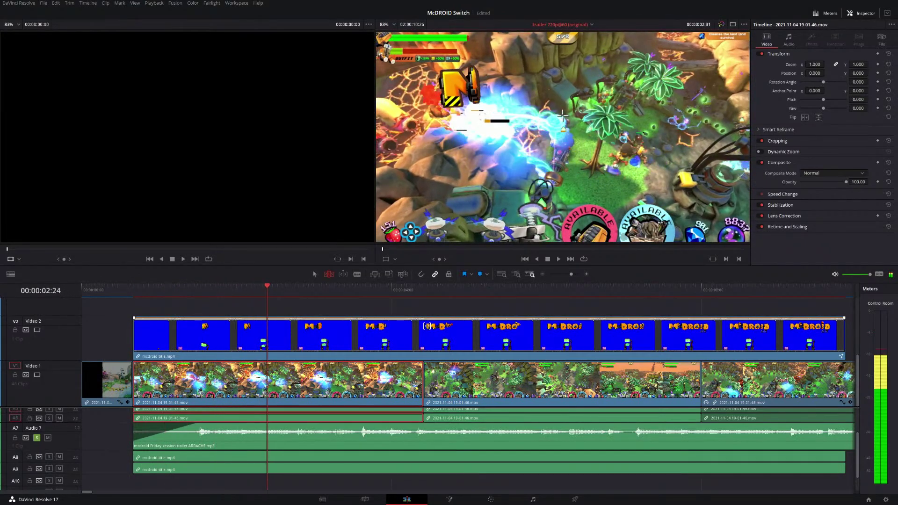
key(j)
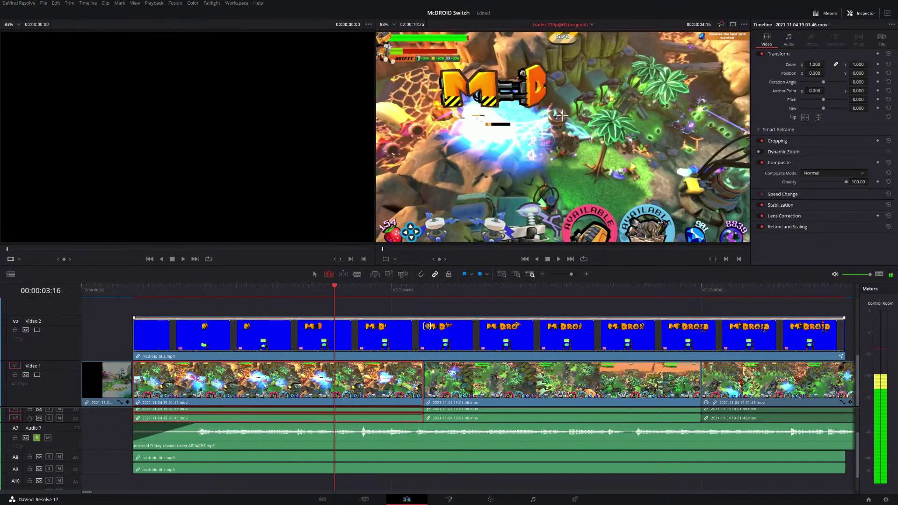
key(l)
key(l)
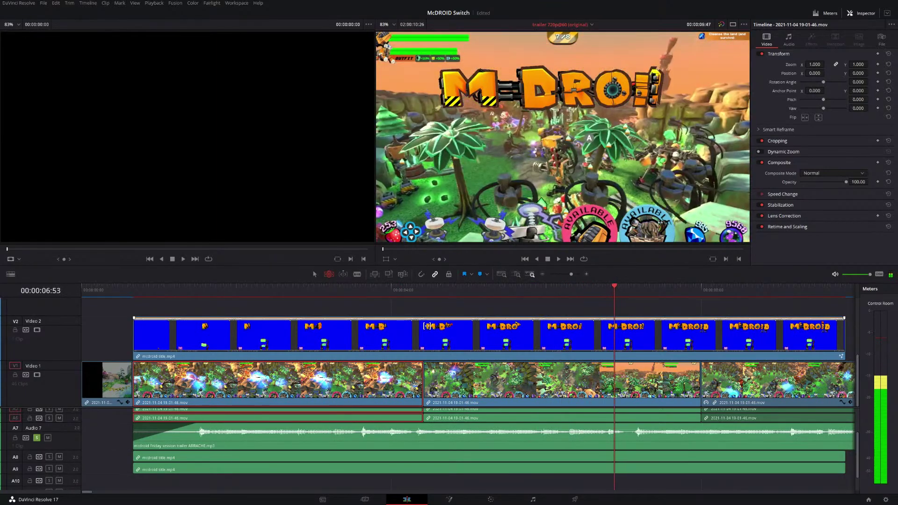
Play the last letters of the title back and forth, roughly between 00:00:06:47 and 00:00:10:28, checking the key and its ending.
key(j)
key(l)
key(l)
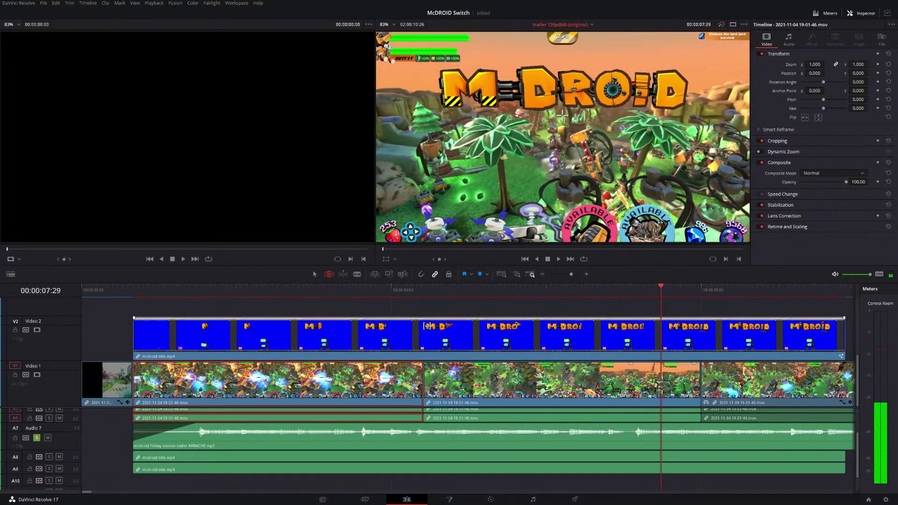
key(j)
key(j)
key(l)
key(l)
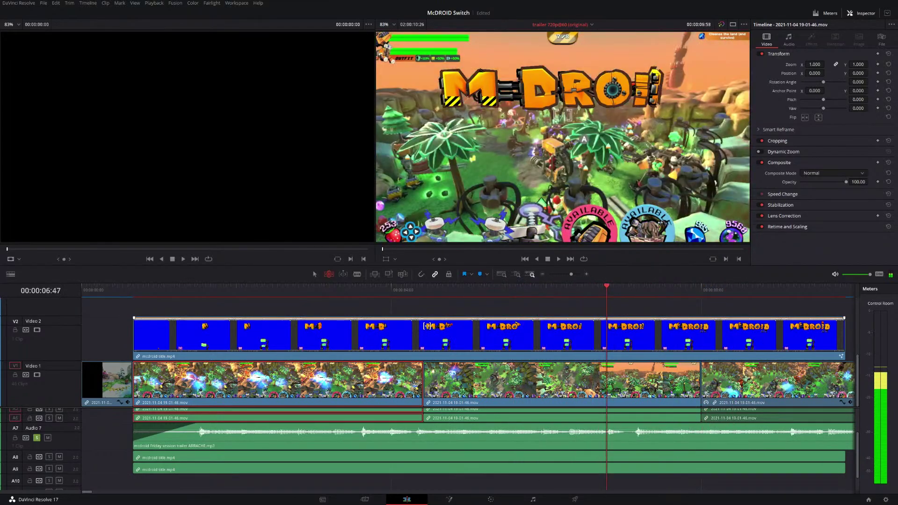
key(j)
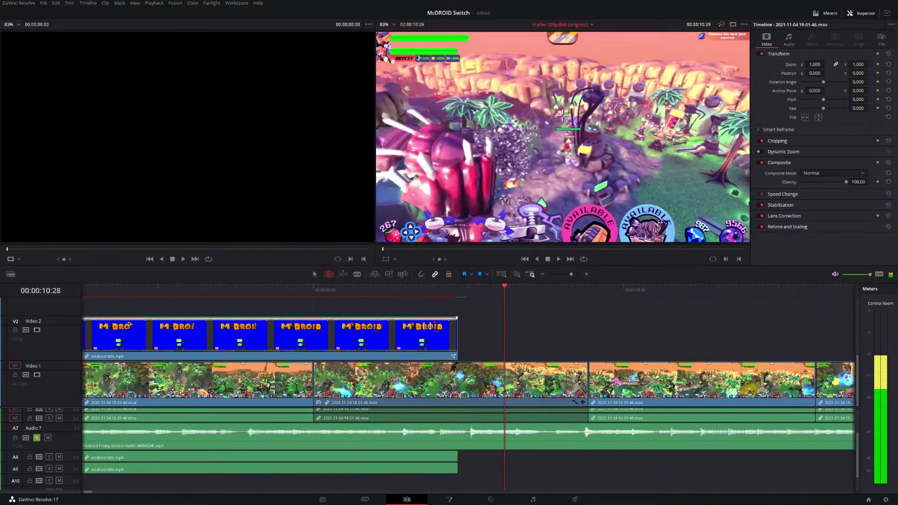
key(l)
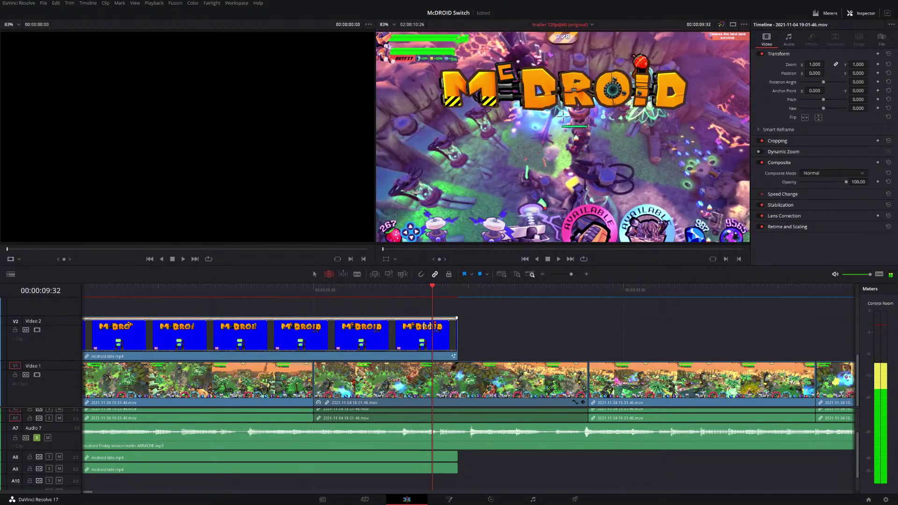